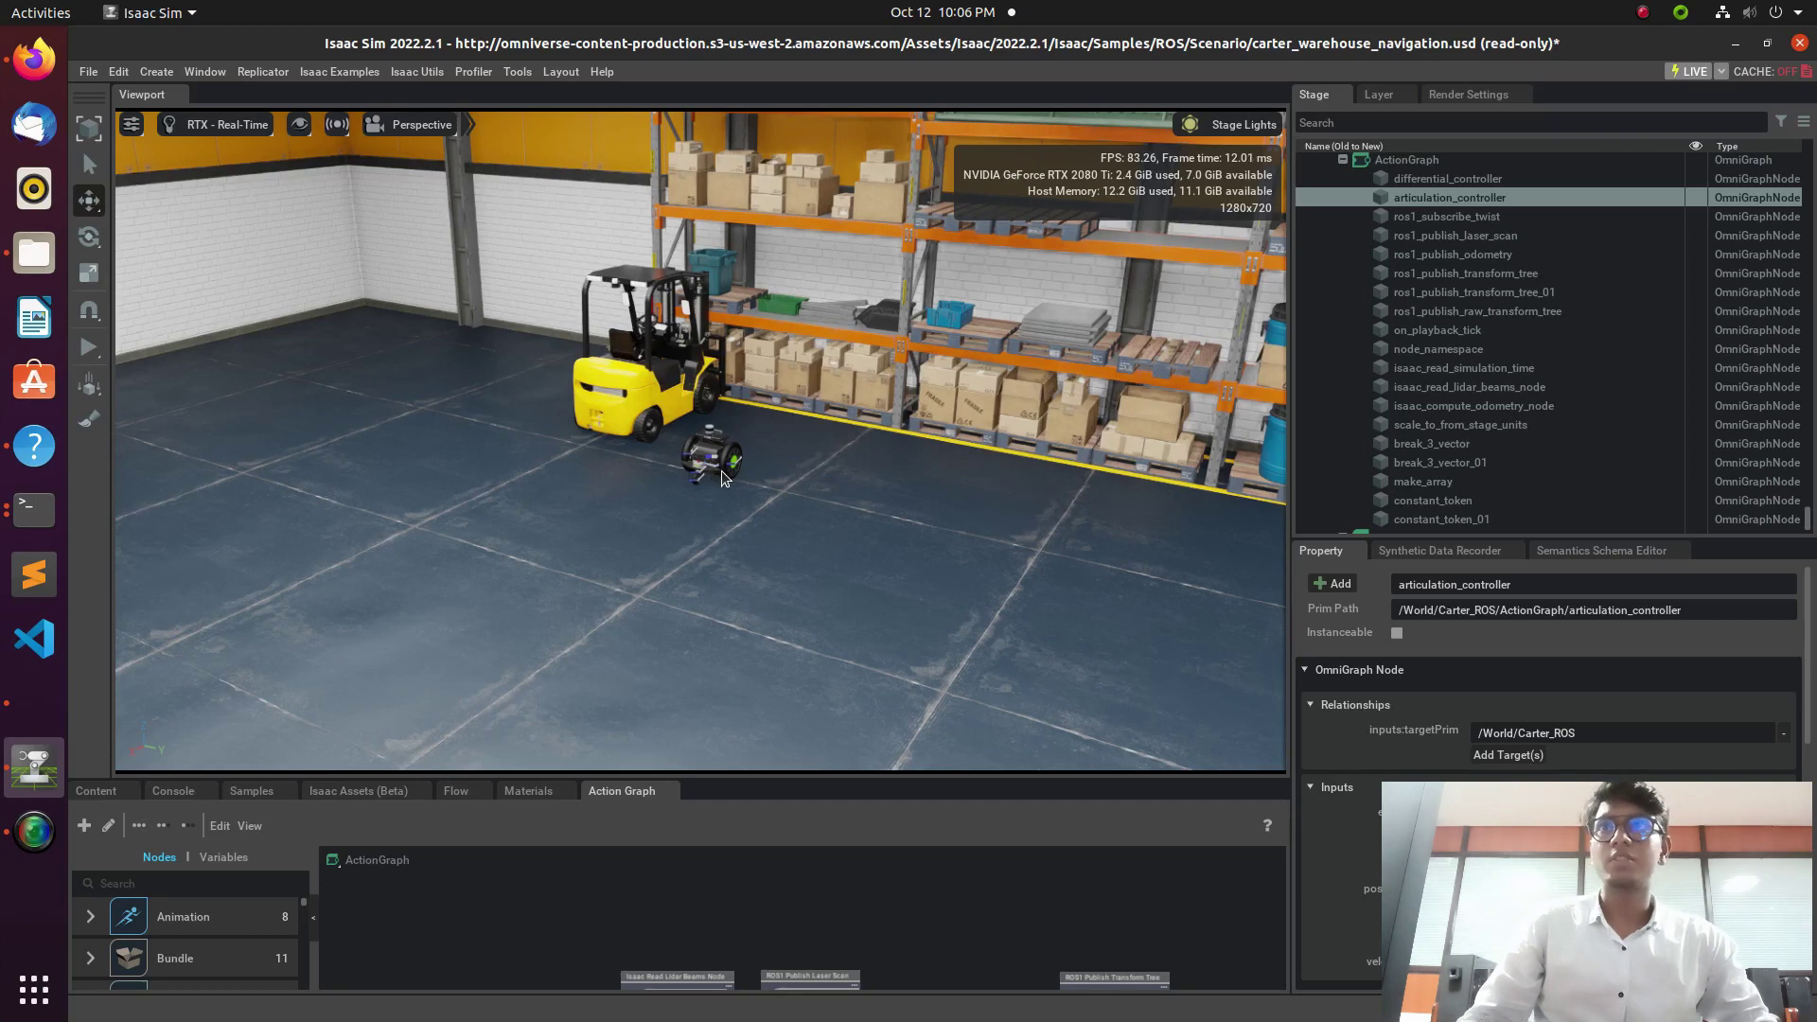
Step: Start the warehouse simulation and open Viewport 2 alongside the existing viewport
click(87, 348)
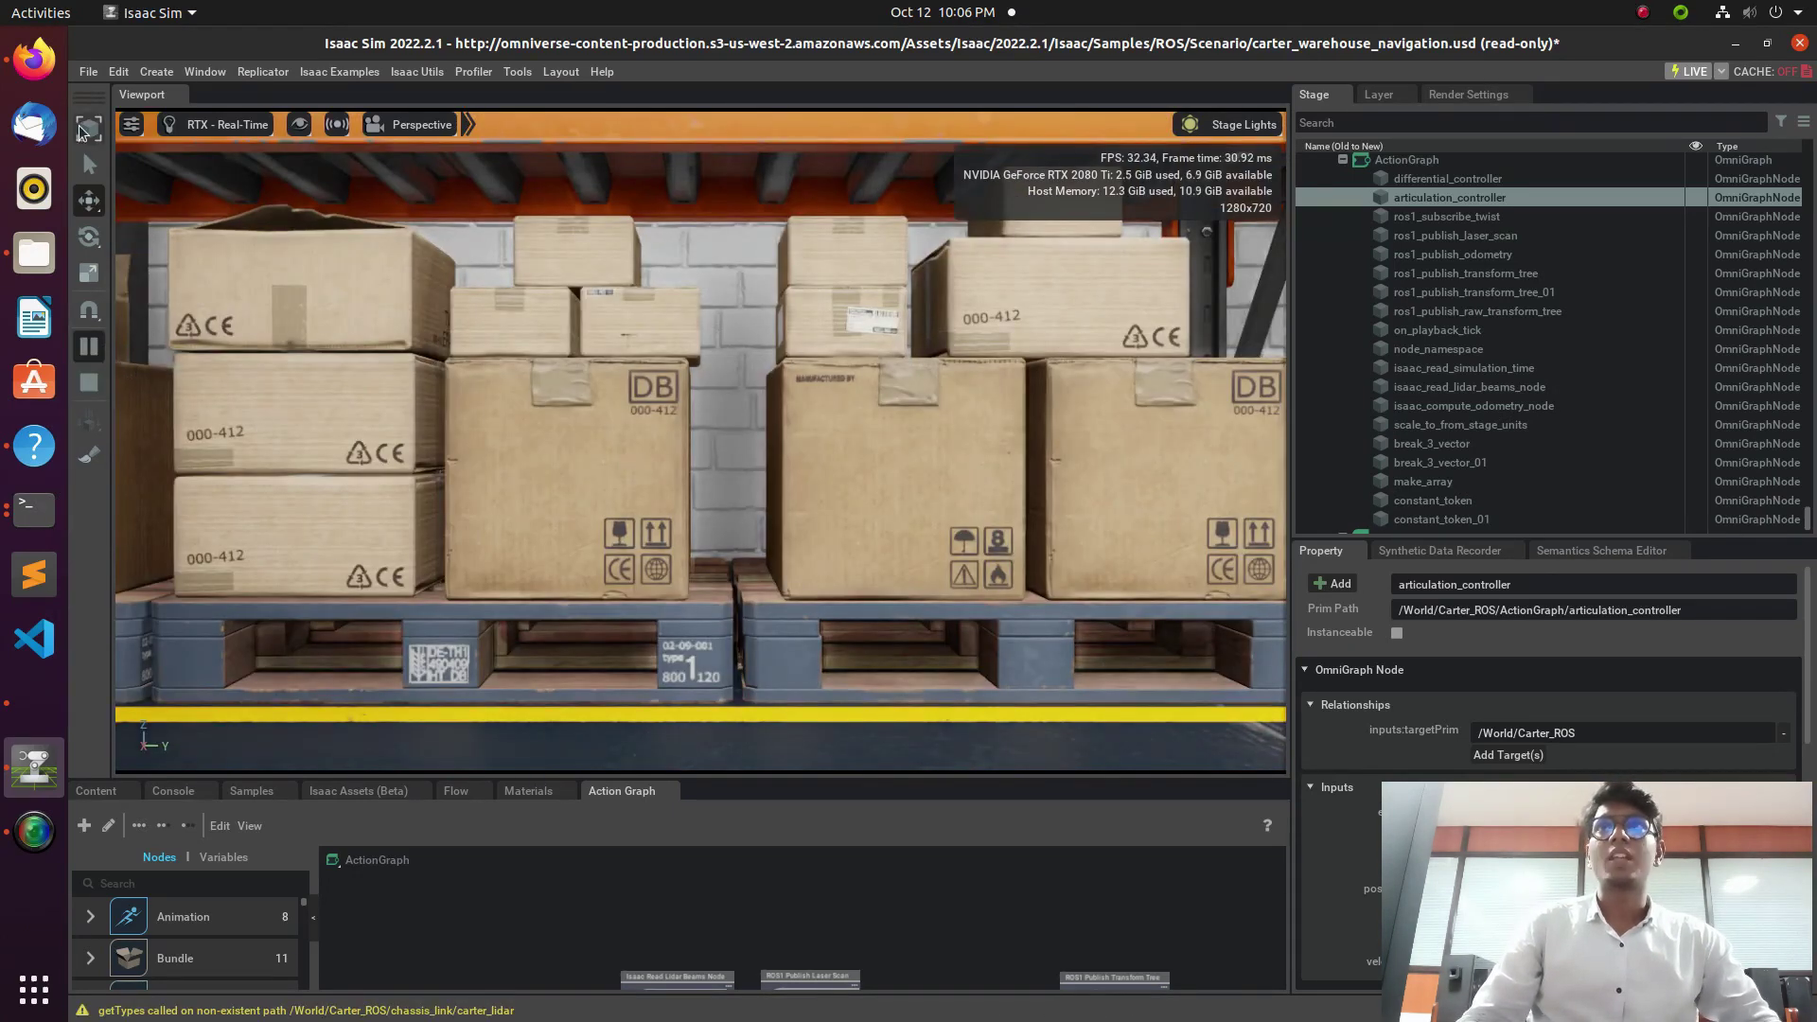
click(227, 74)
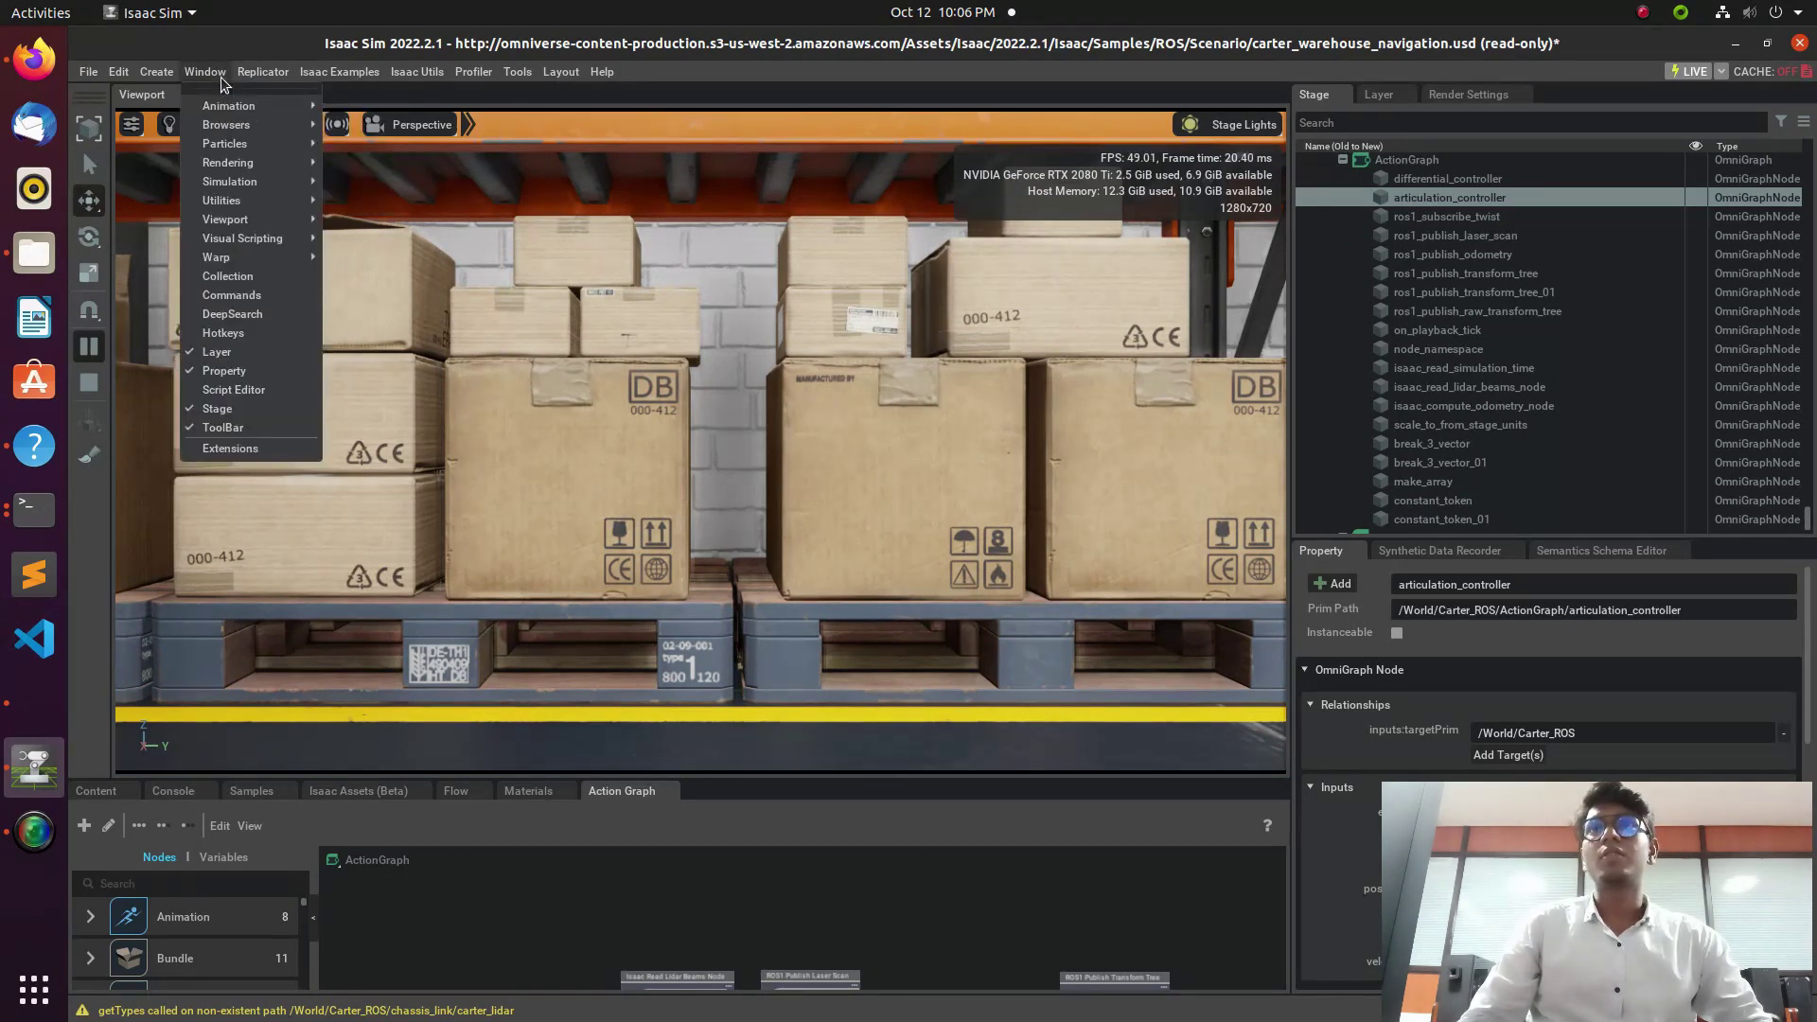
mouse_move(242, 208)
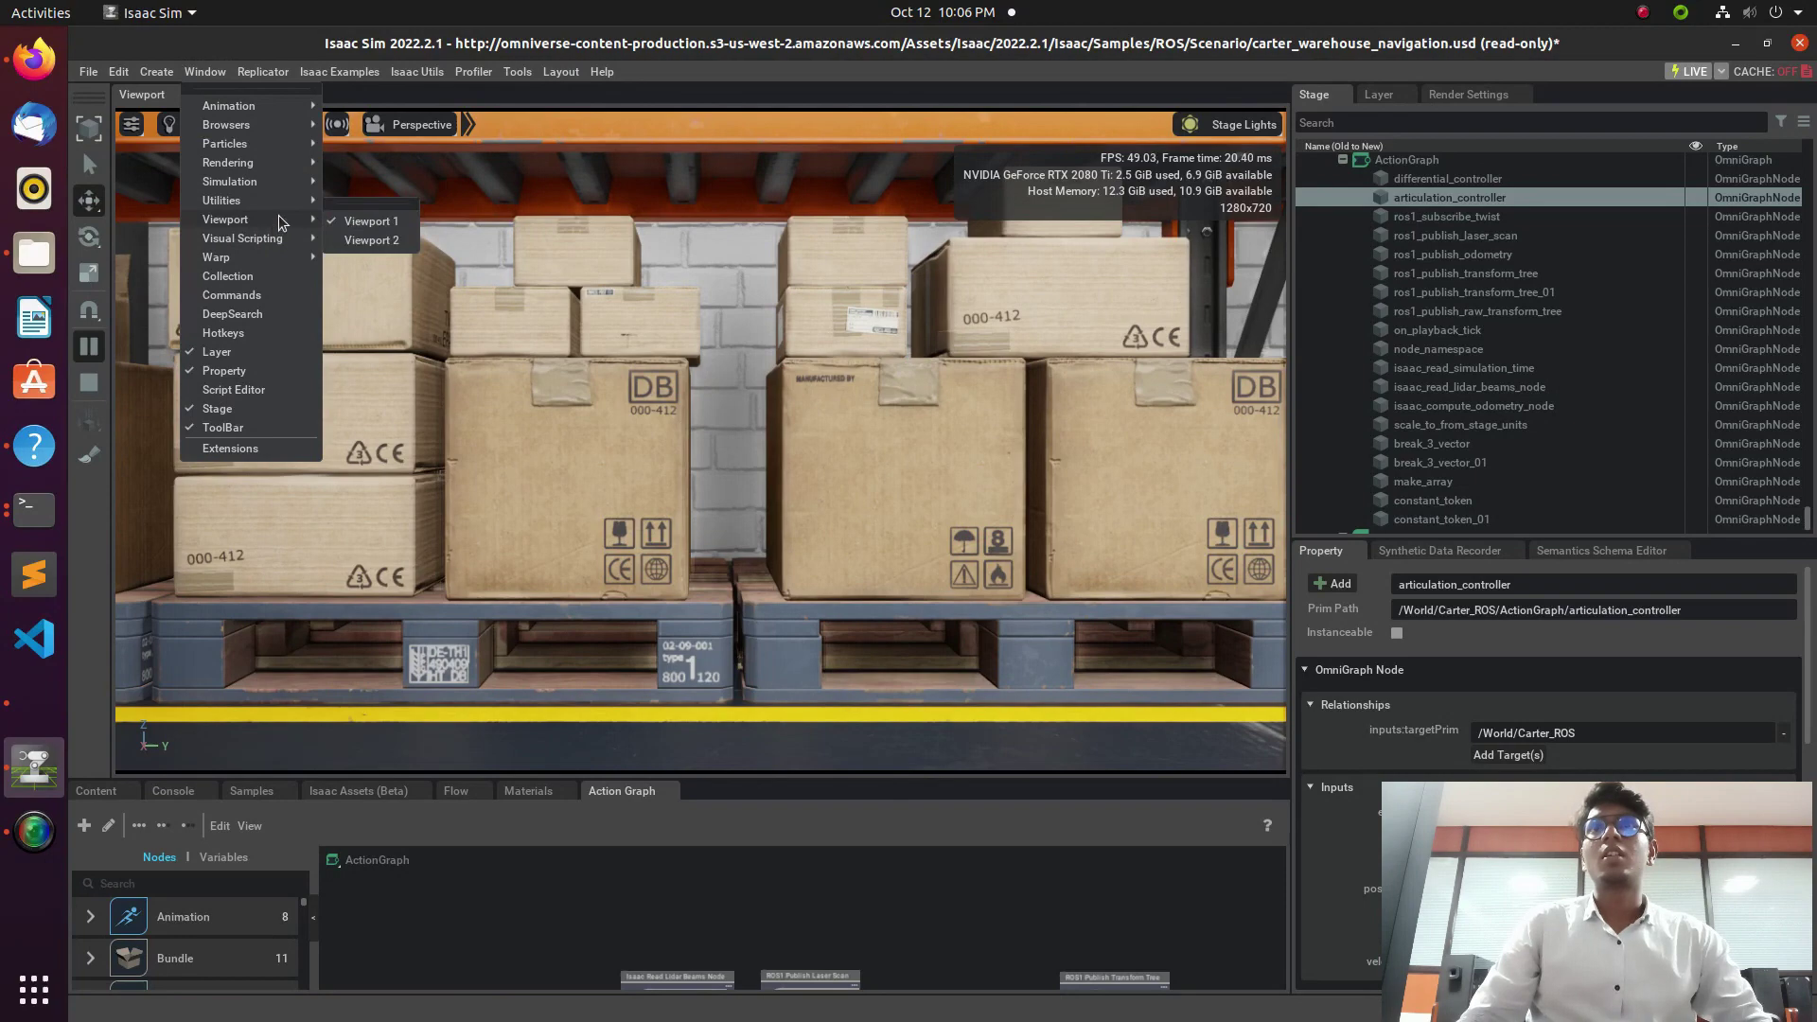
click(365, 236)
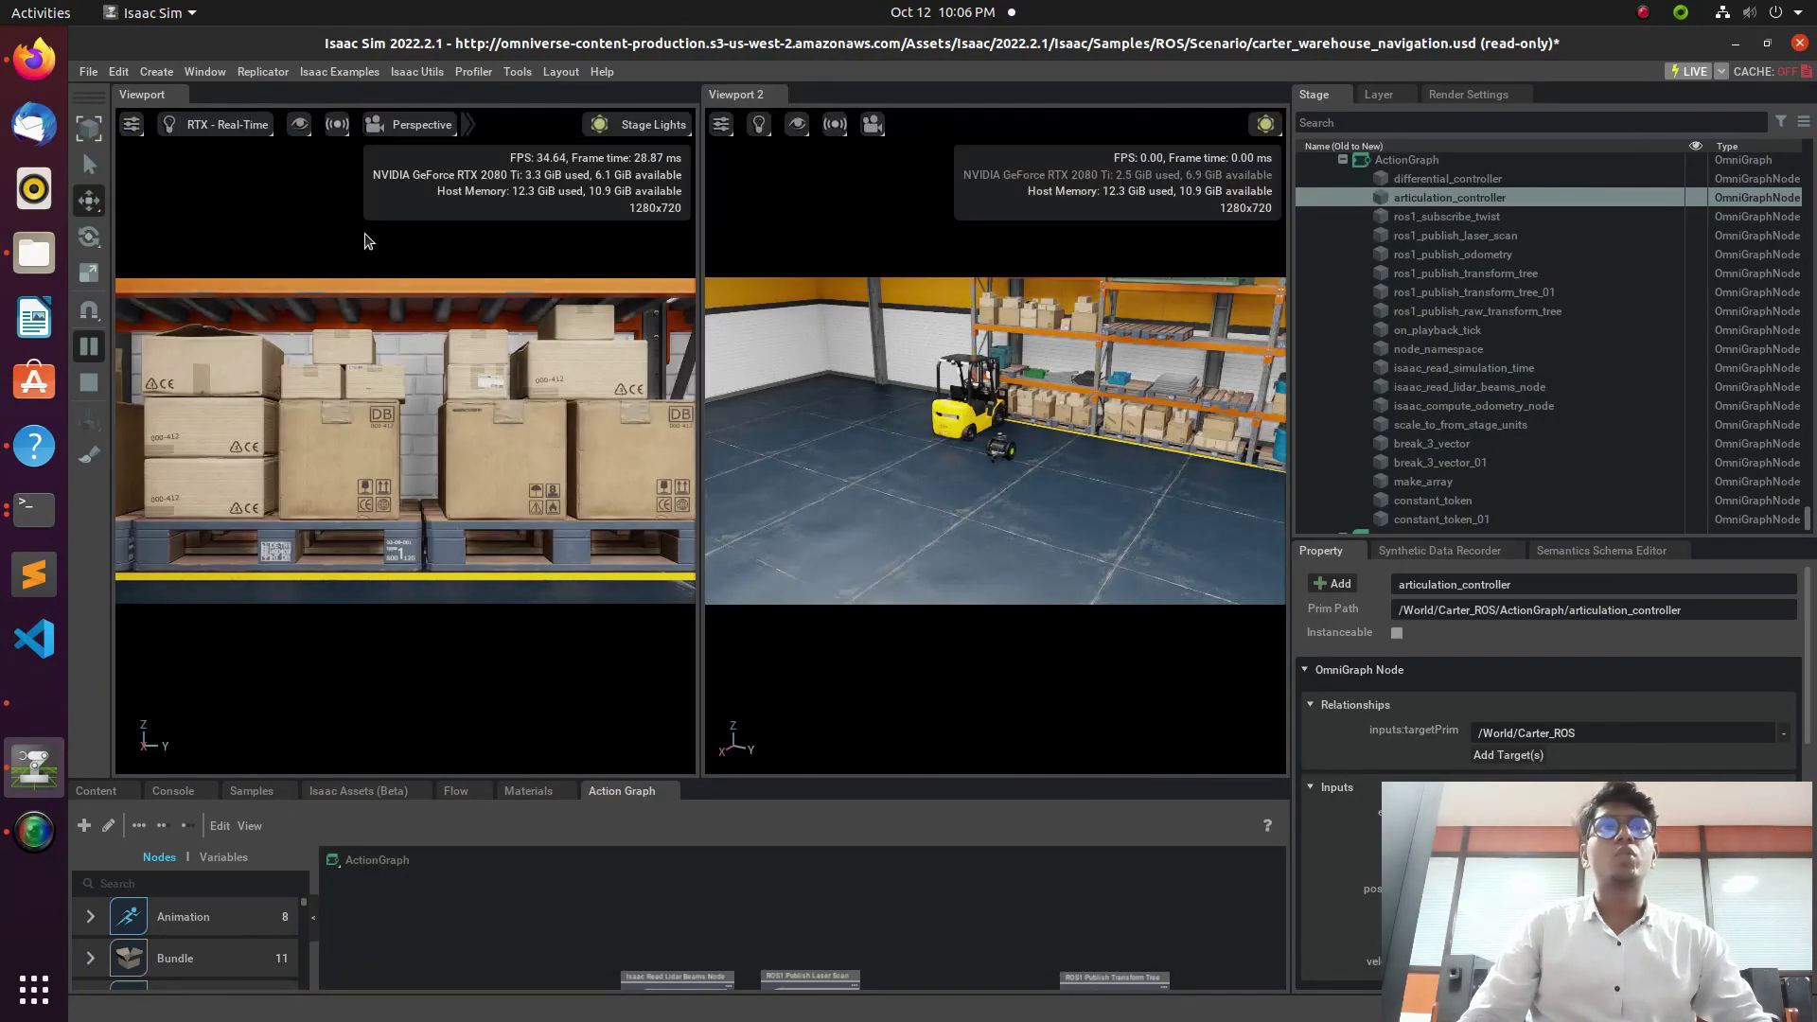
Step: Widen Viewport 2 and frame its view closely on the Carter robot beside the forklift
scroll(1054, 447, up, 5)
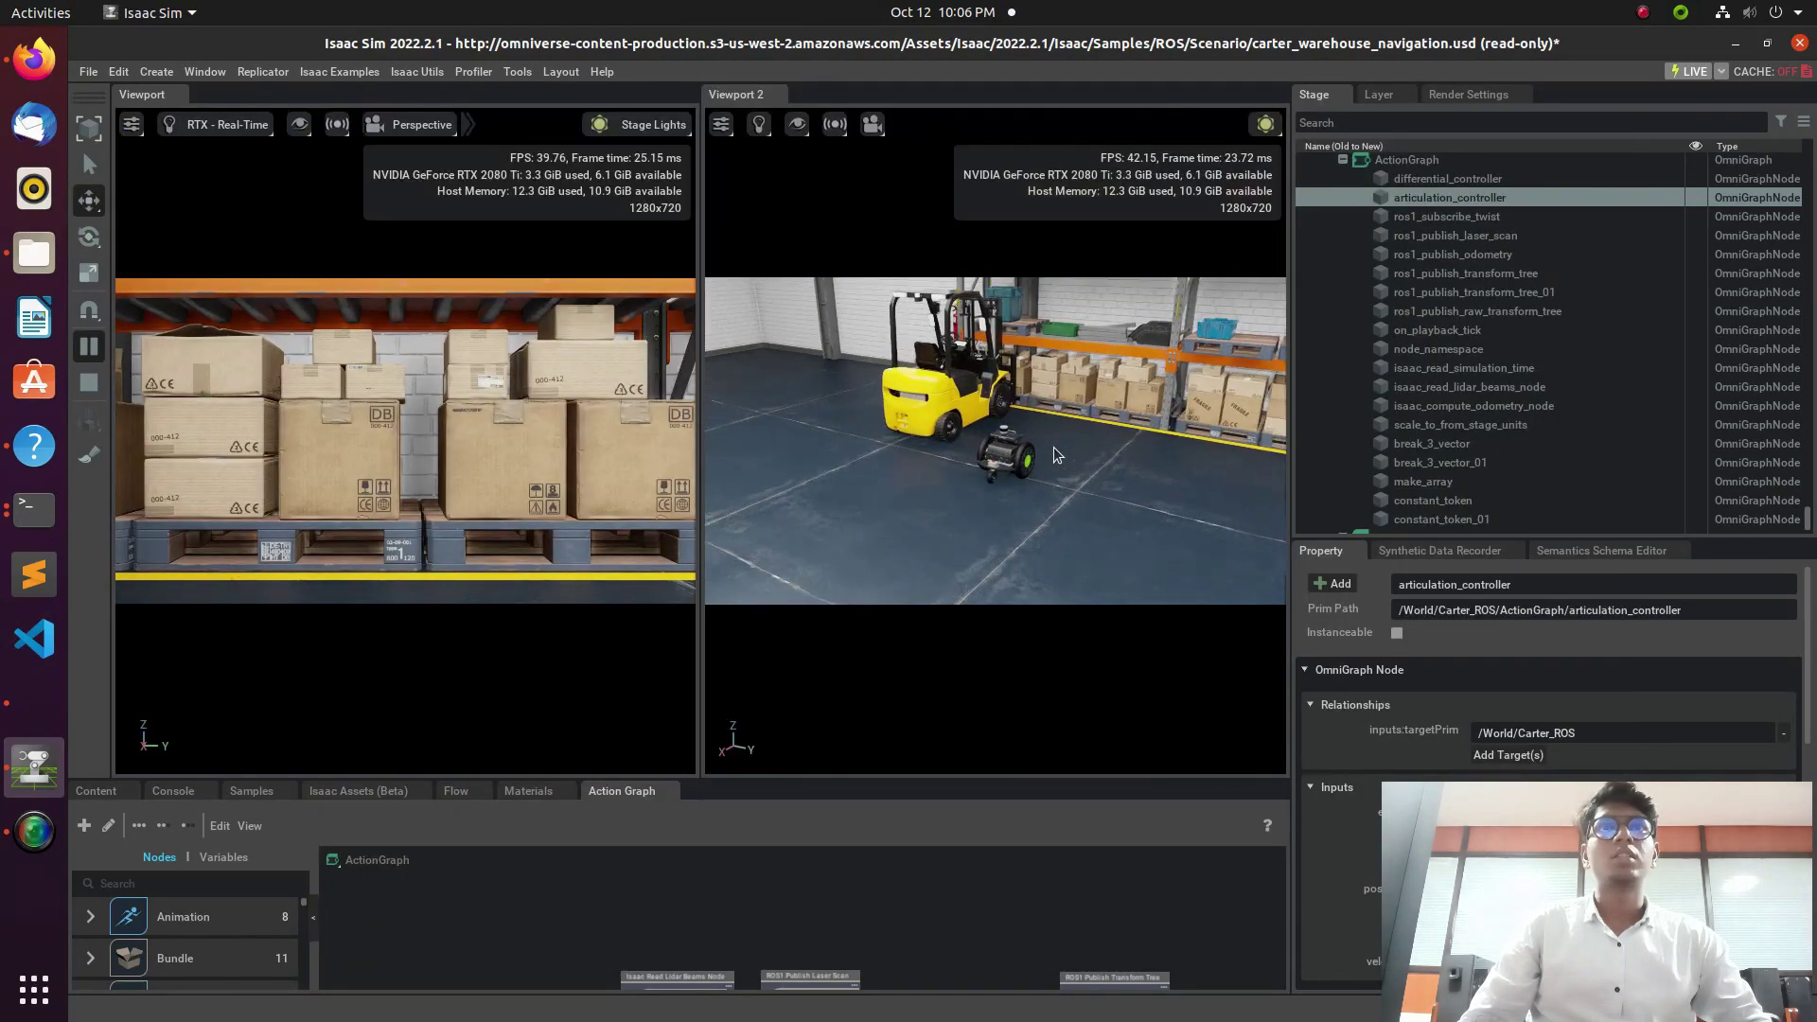
drag(700, 436, 458, 417)
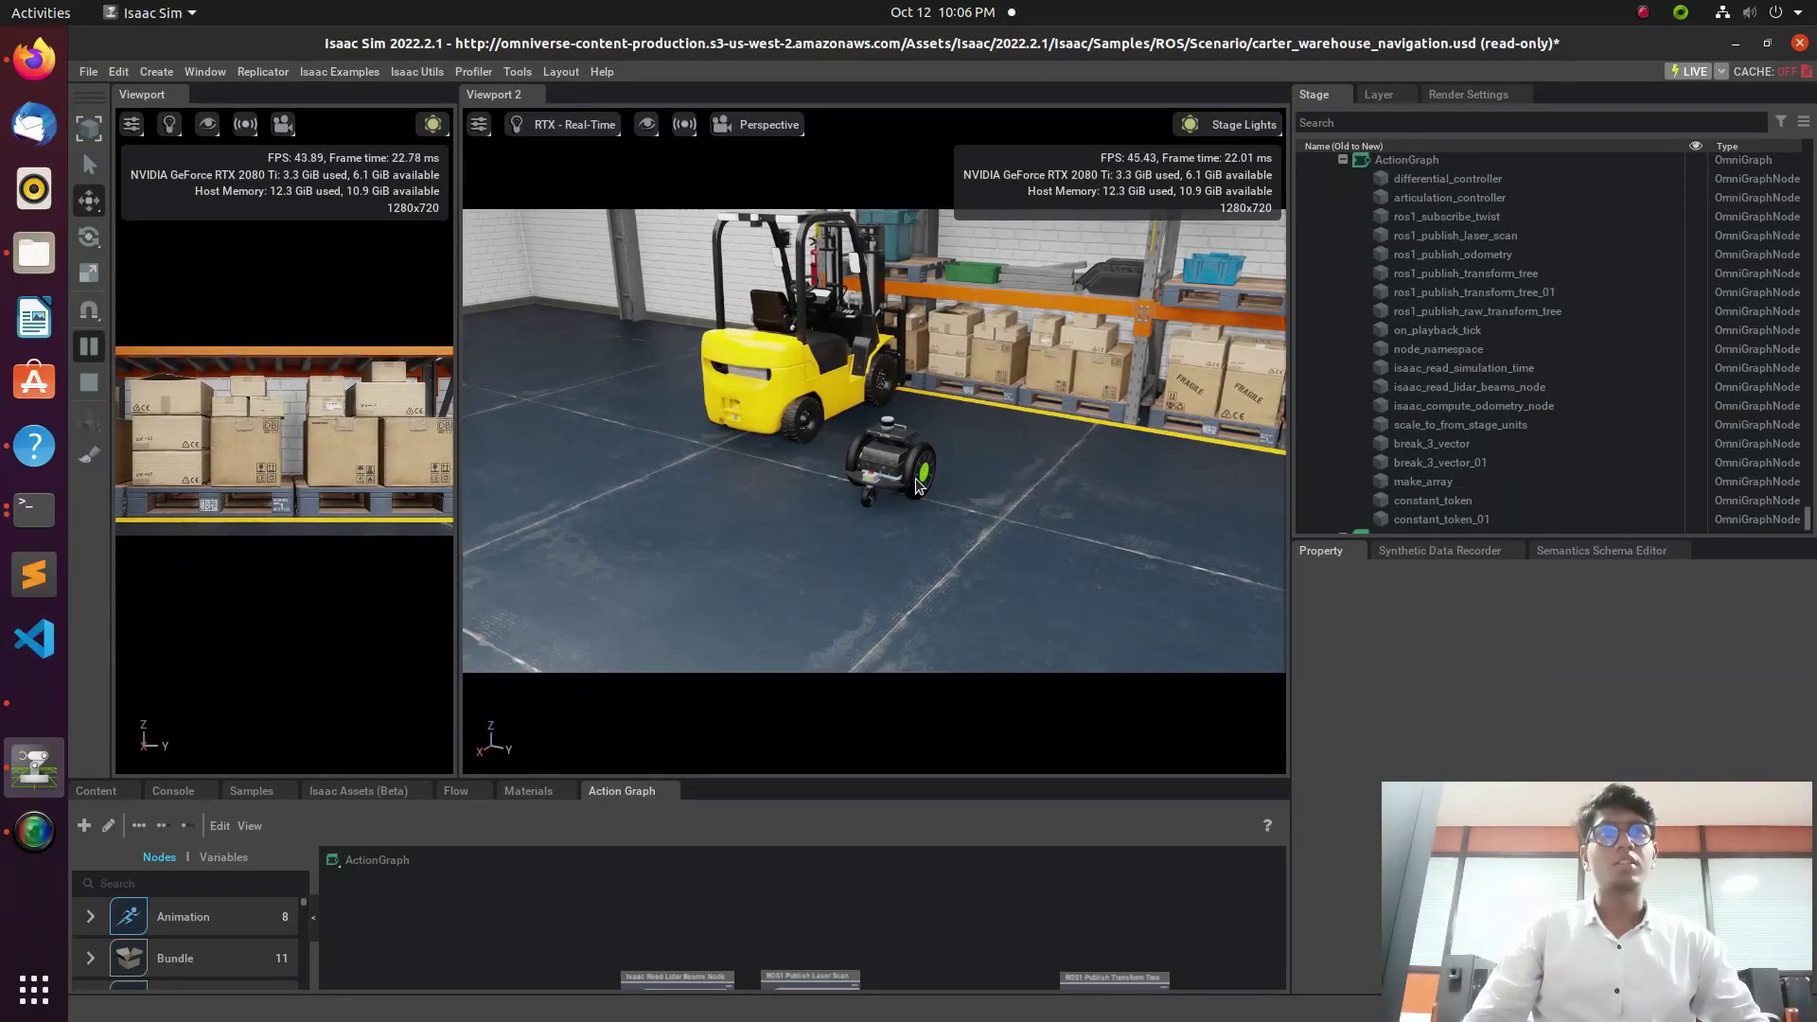
scroll(909, 481, up, 3)
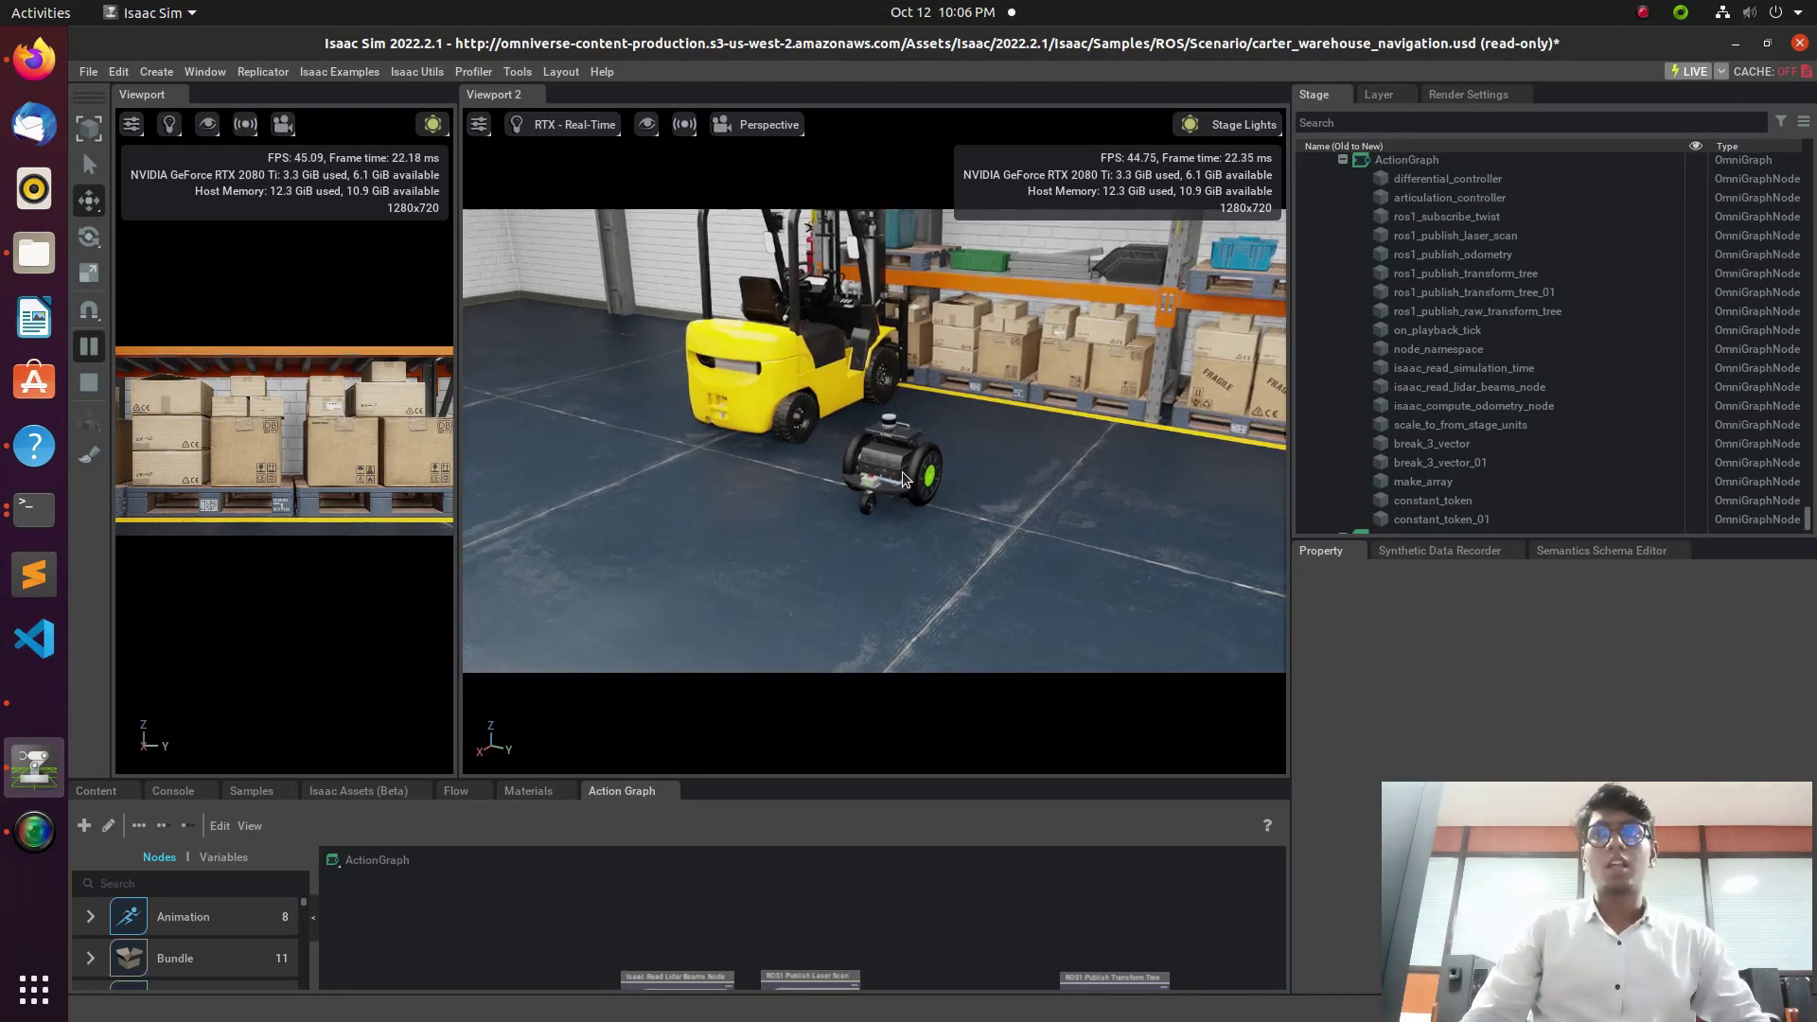
Step: Switch to the Terminal and start the ROS master with roscore in the first session
click(34, 512)
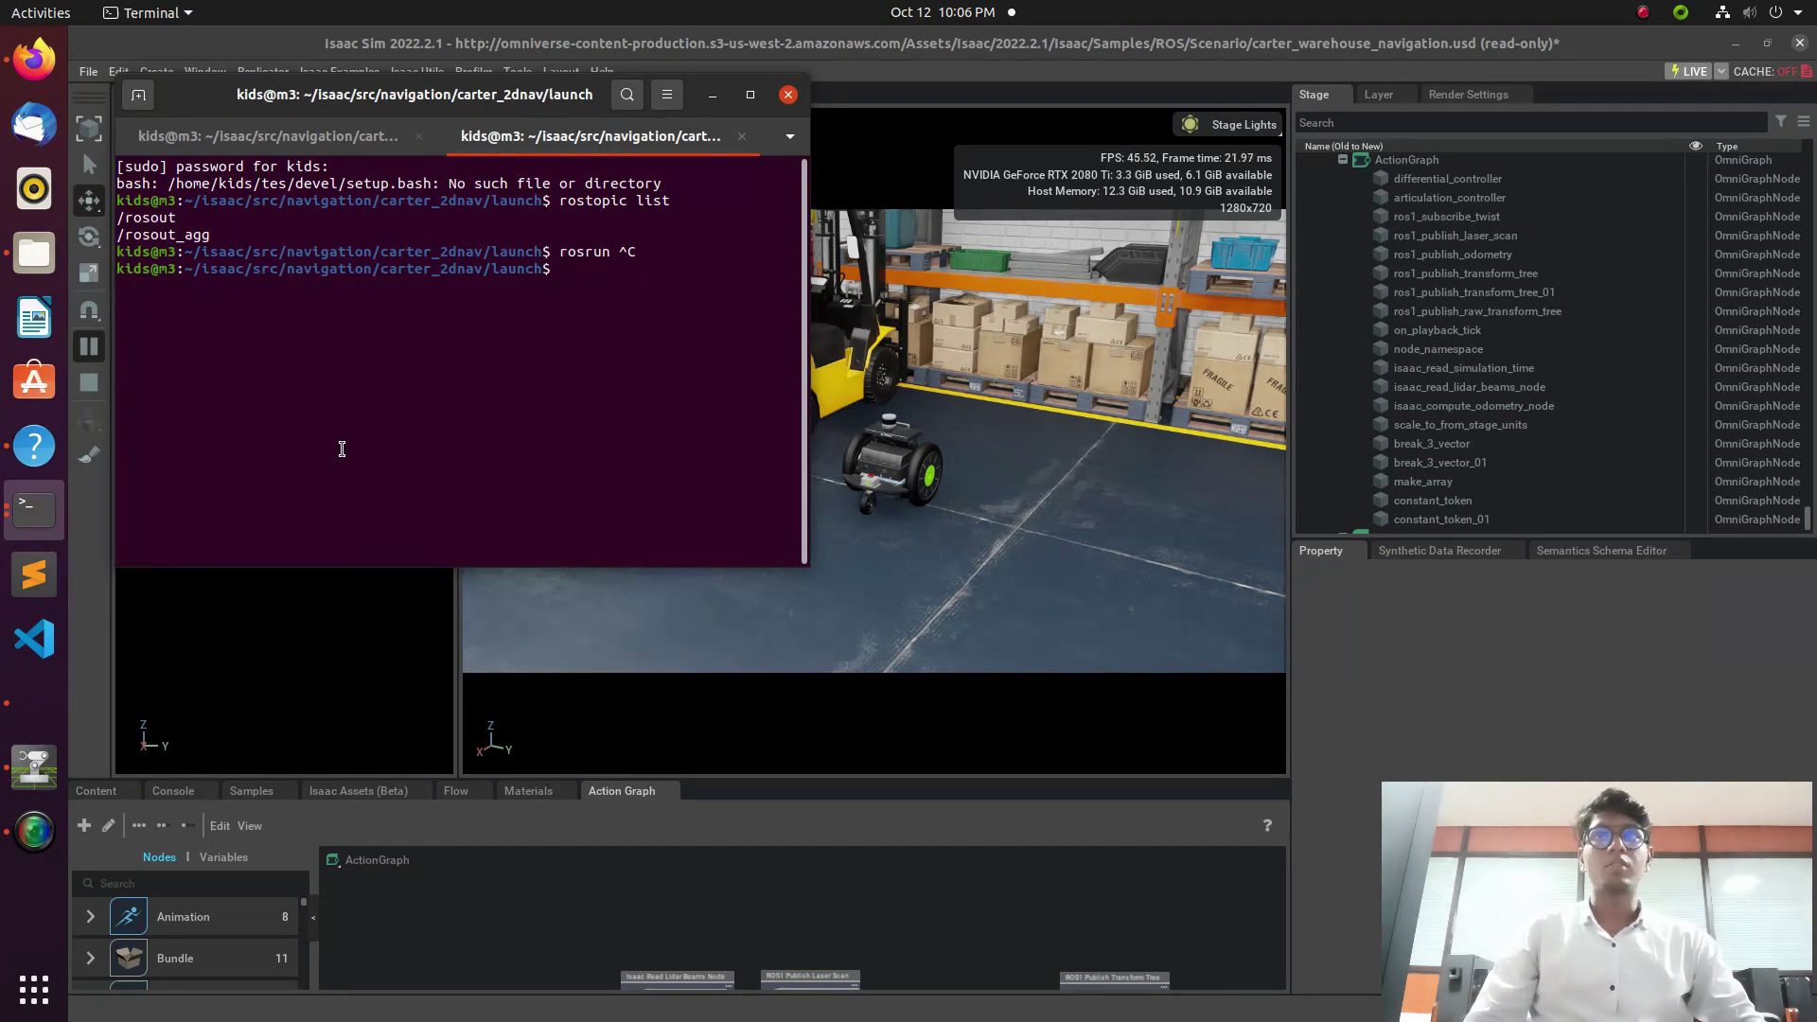
click(283, 142)
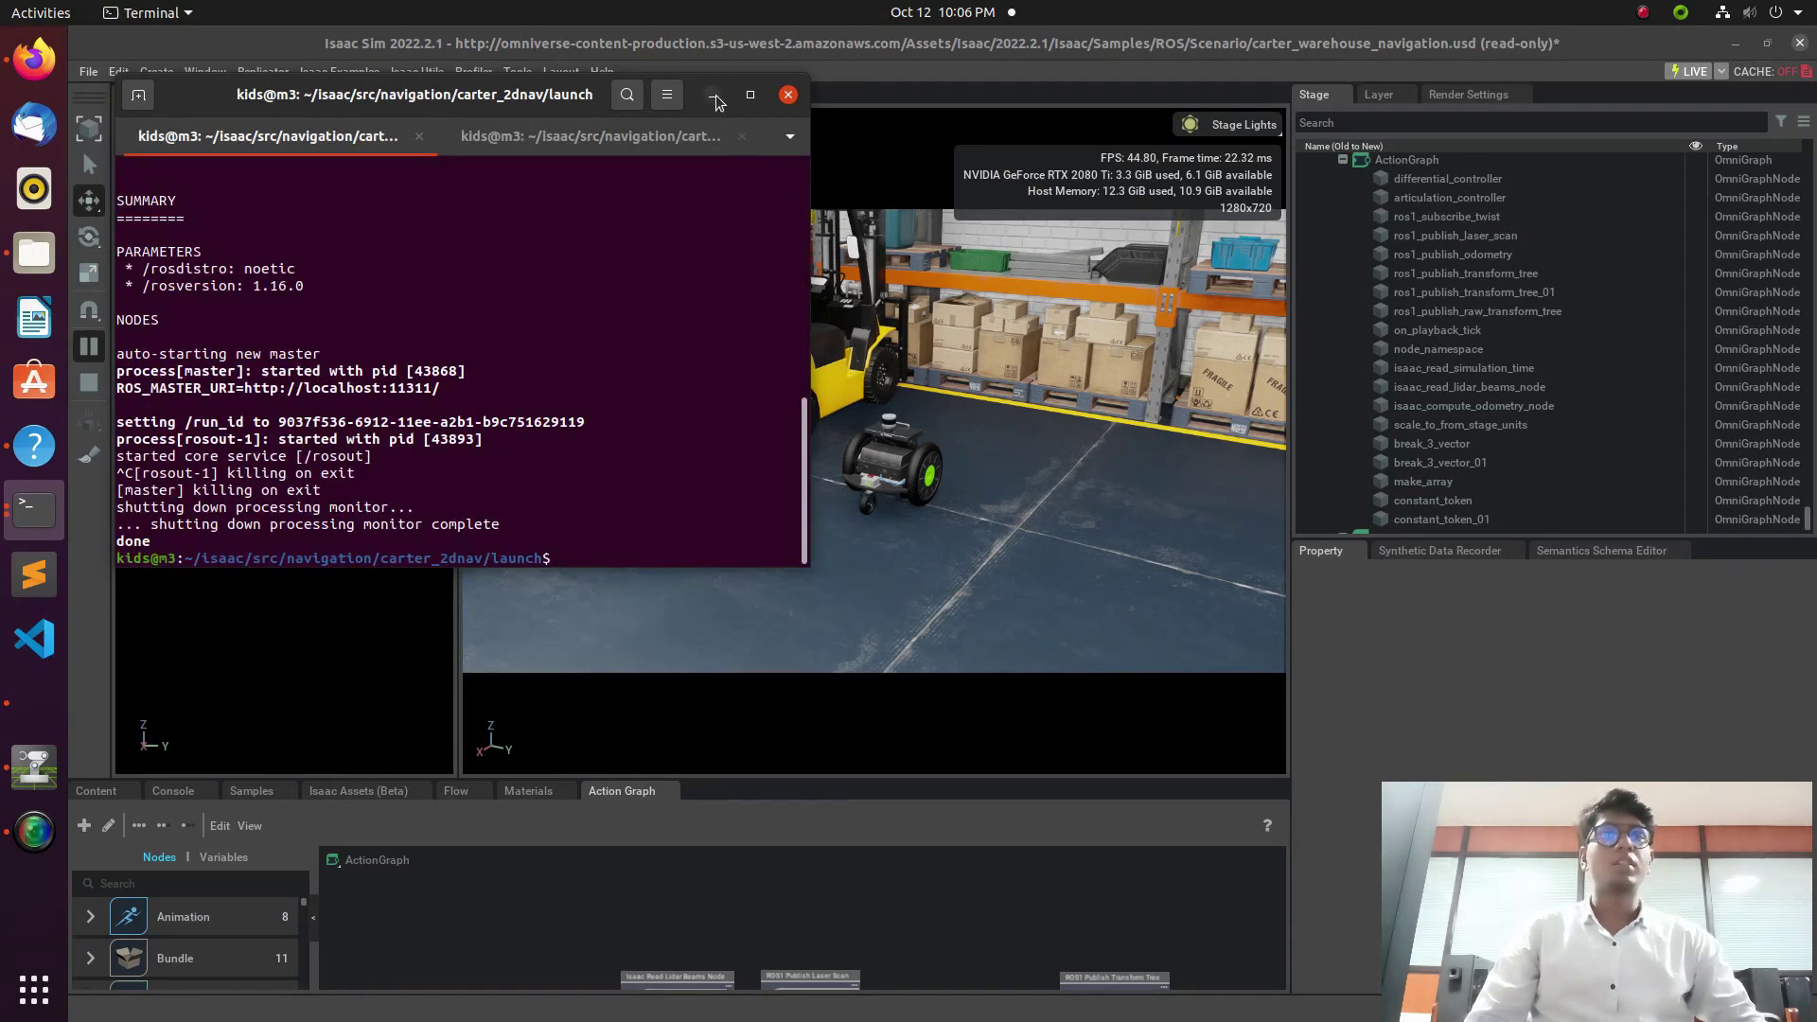
click(831, 443)
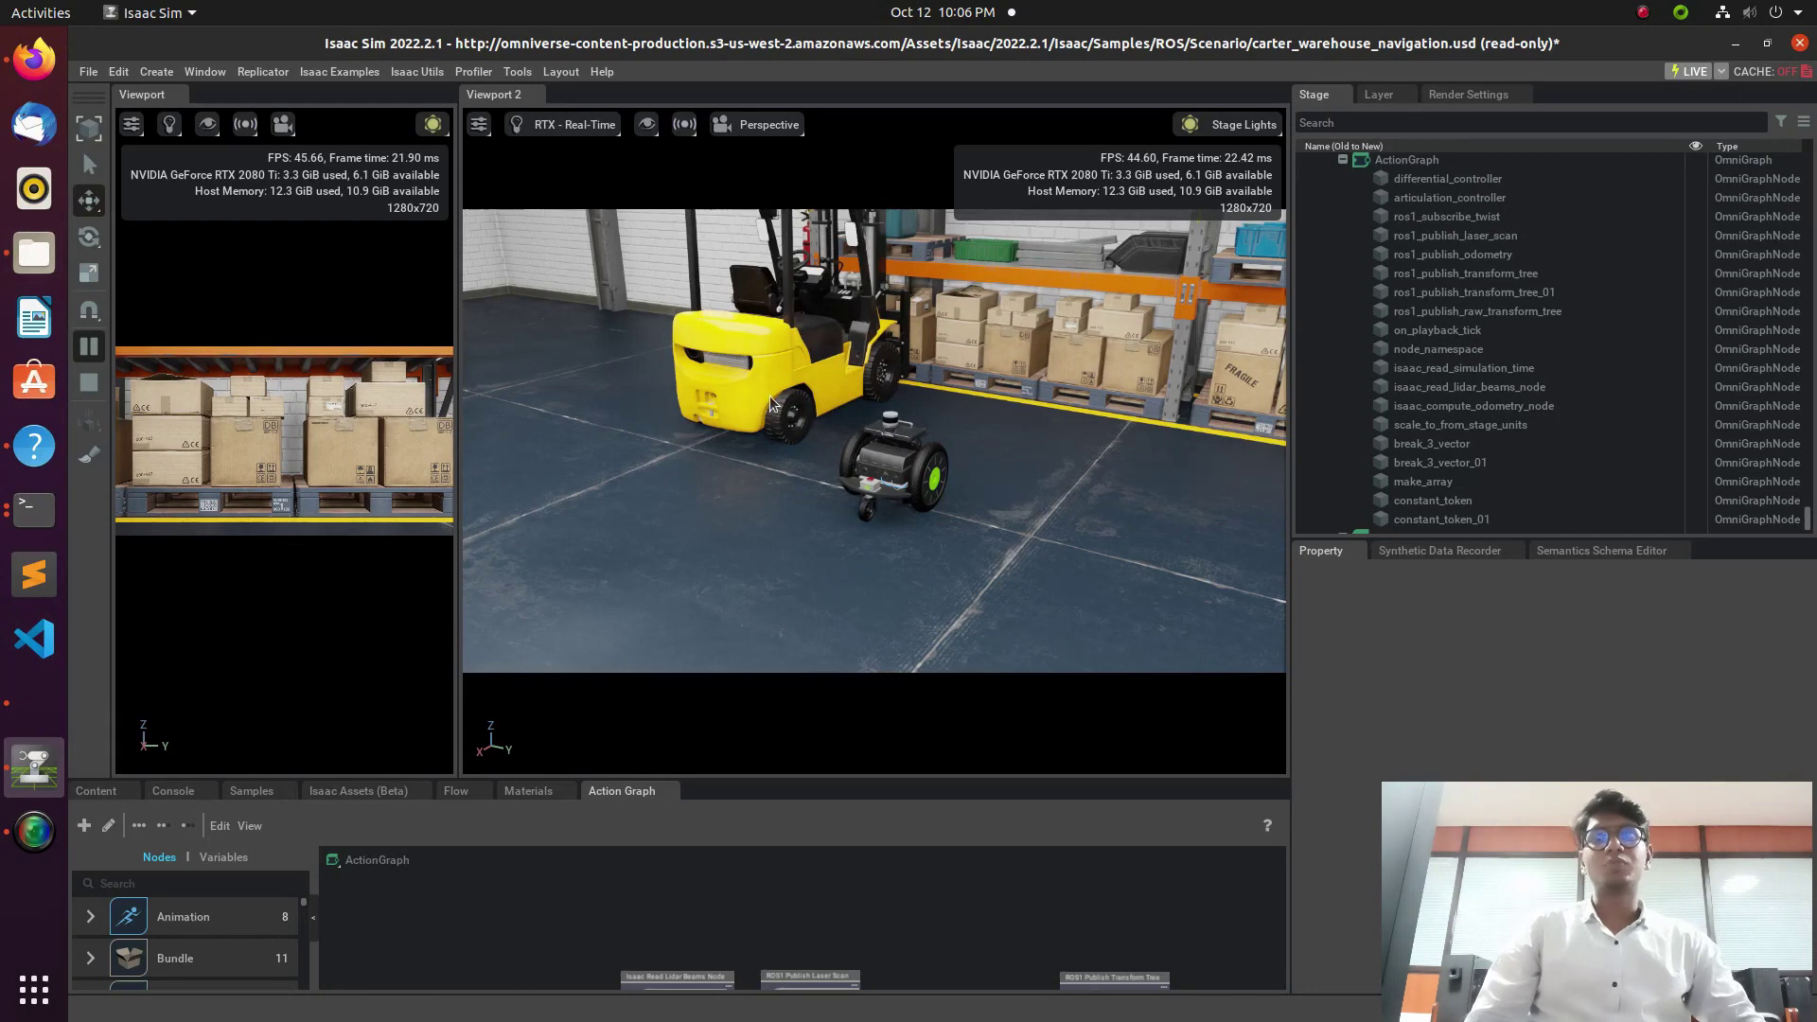
click(48, 521)
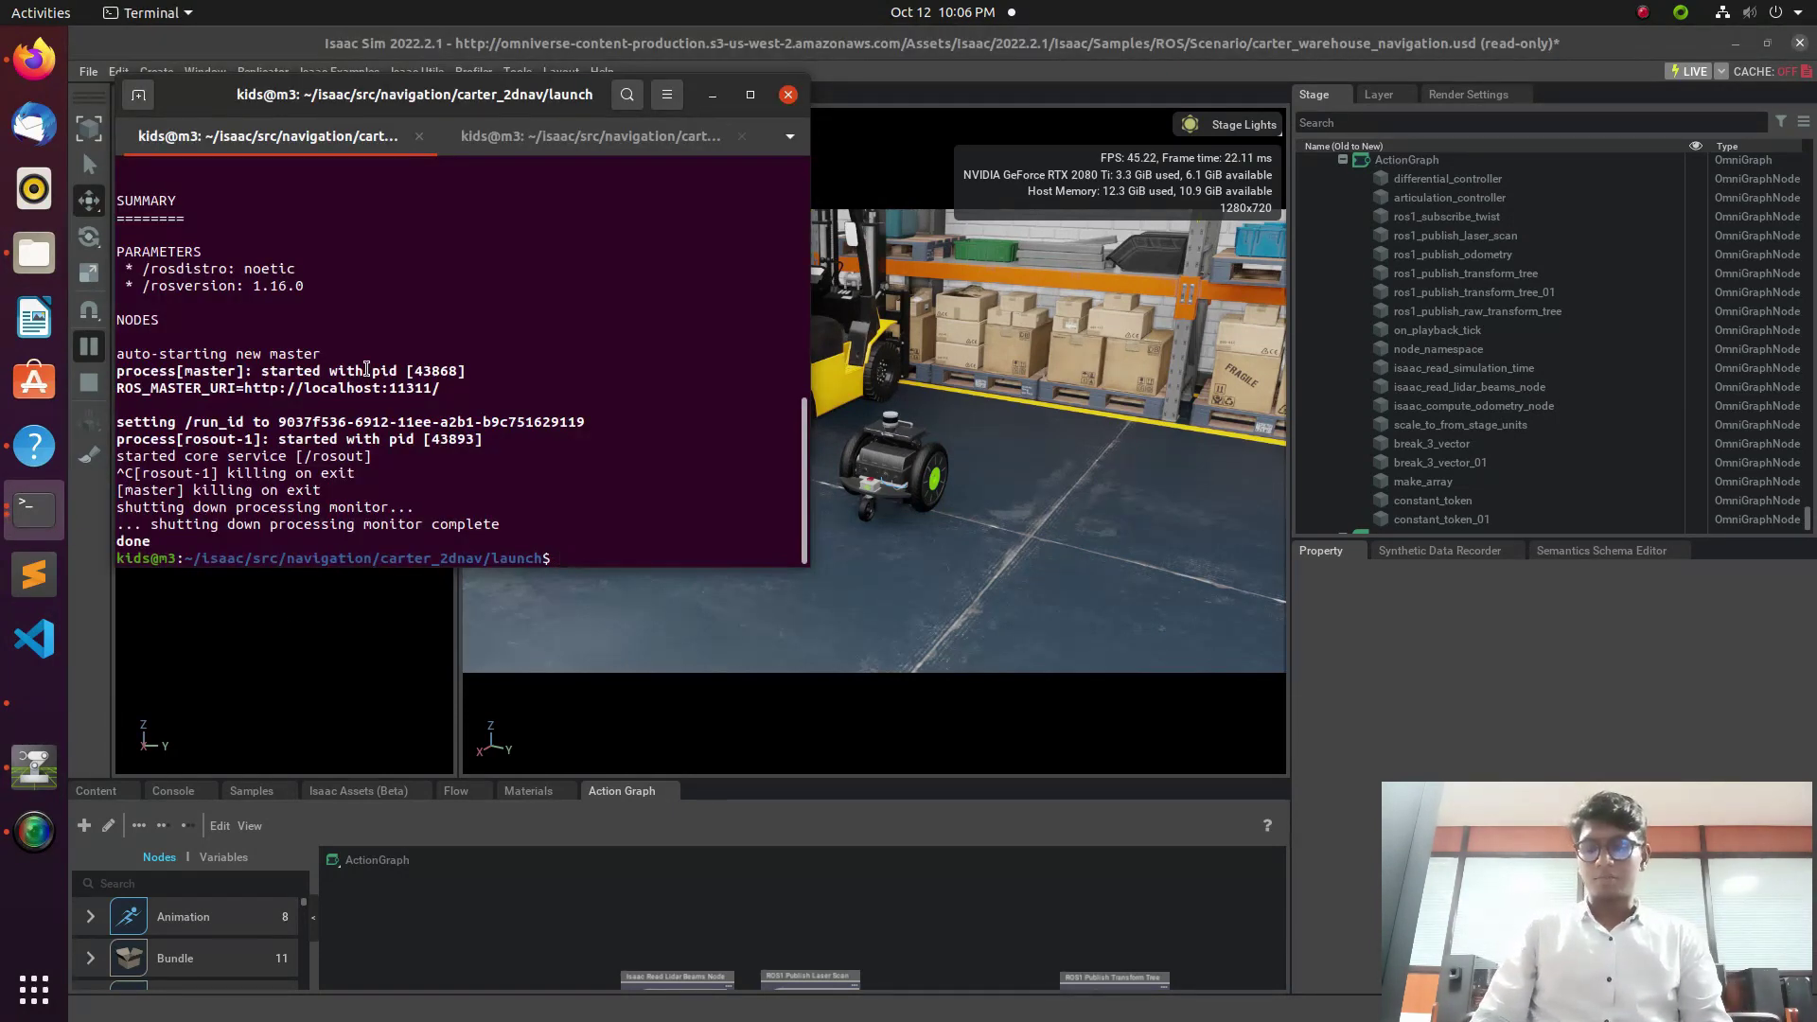
text(o)
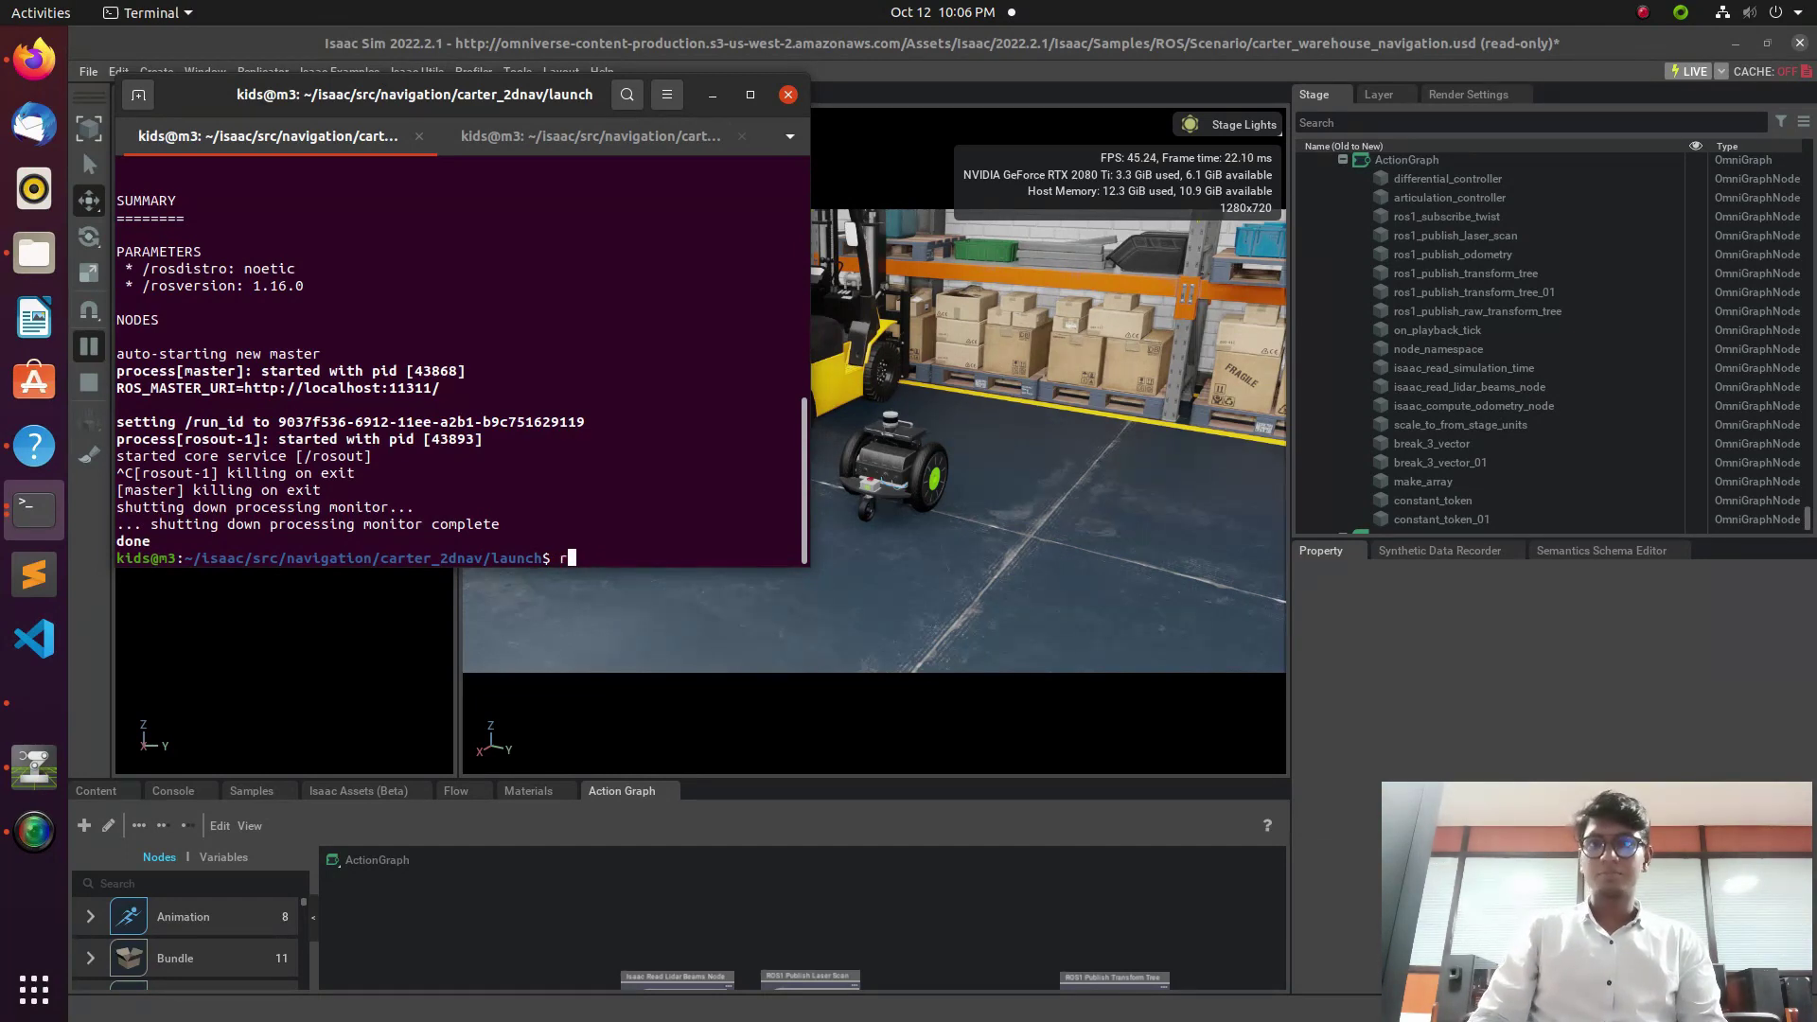
text(core)
key(Return)
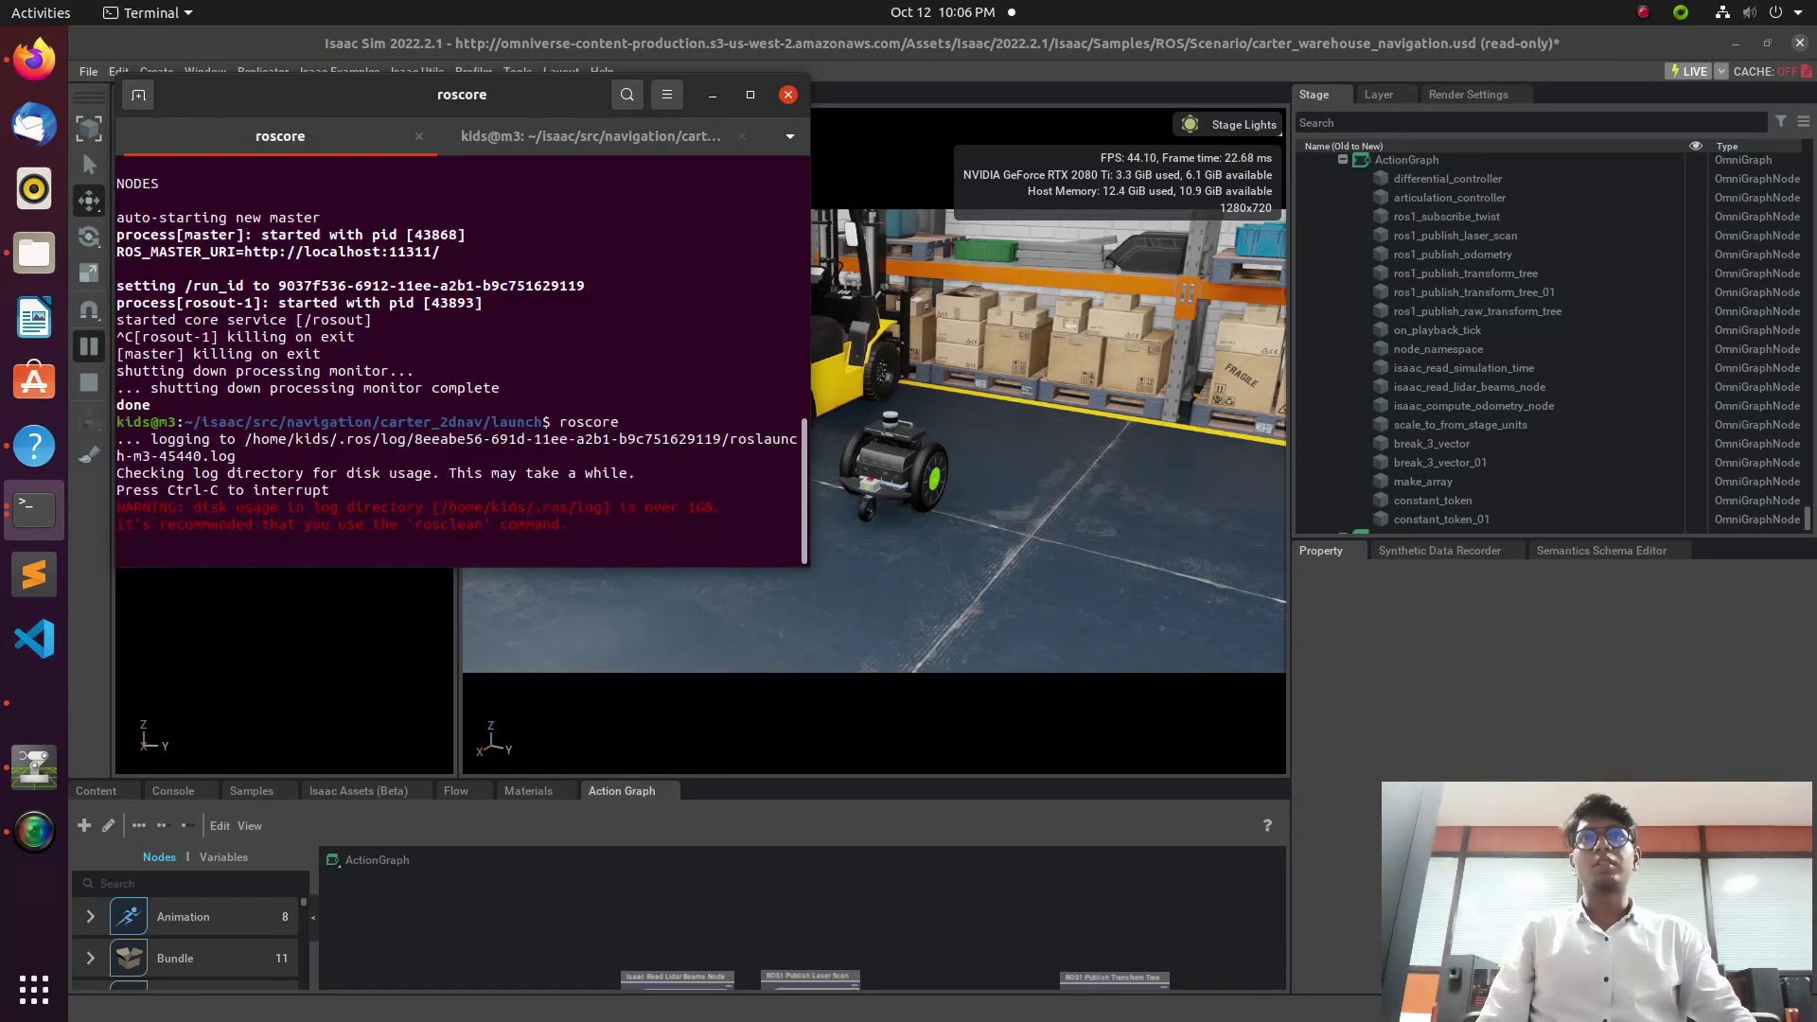
Step: Run teleop_twist_keyboard.py from the teleop_twist_keyboard package in the second terminal session and move the window clear of the robot view
click(625, 137)
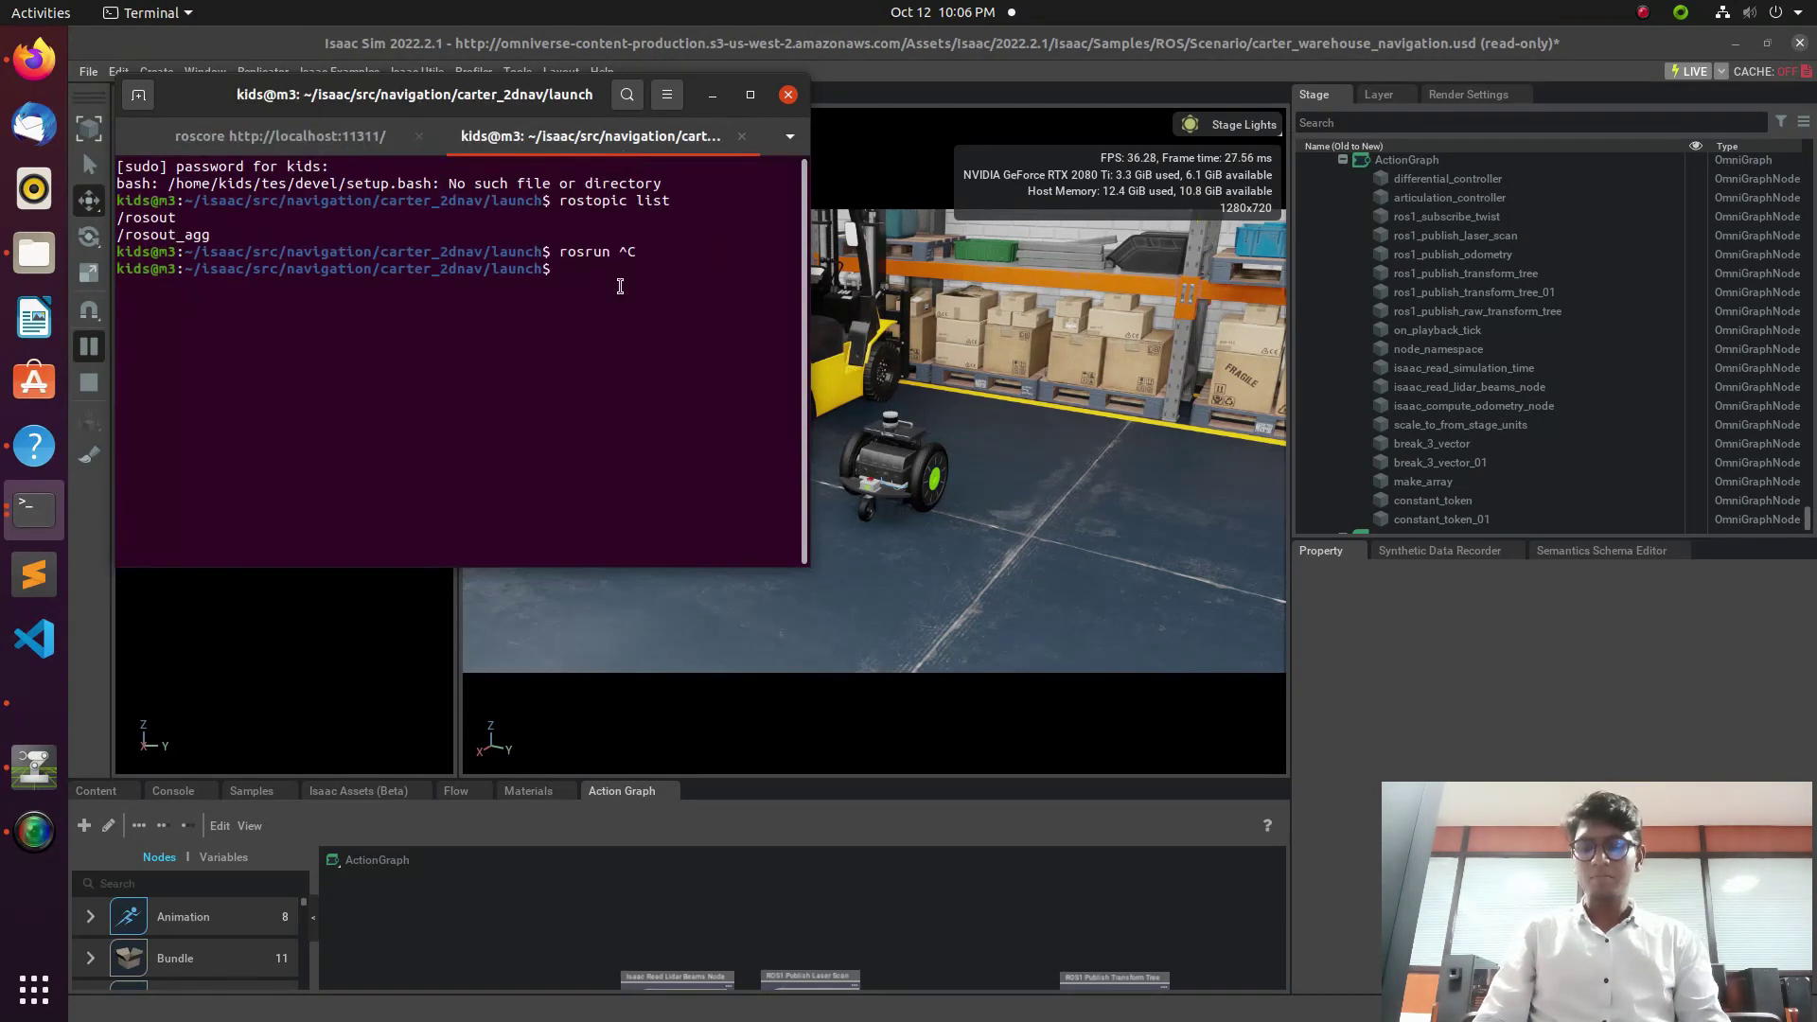
text(rosru)
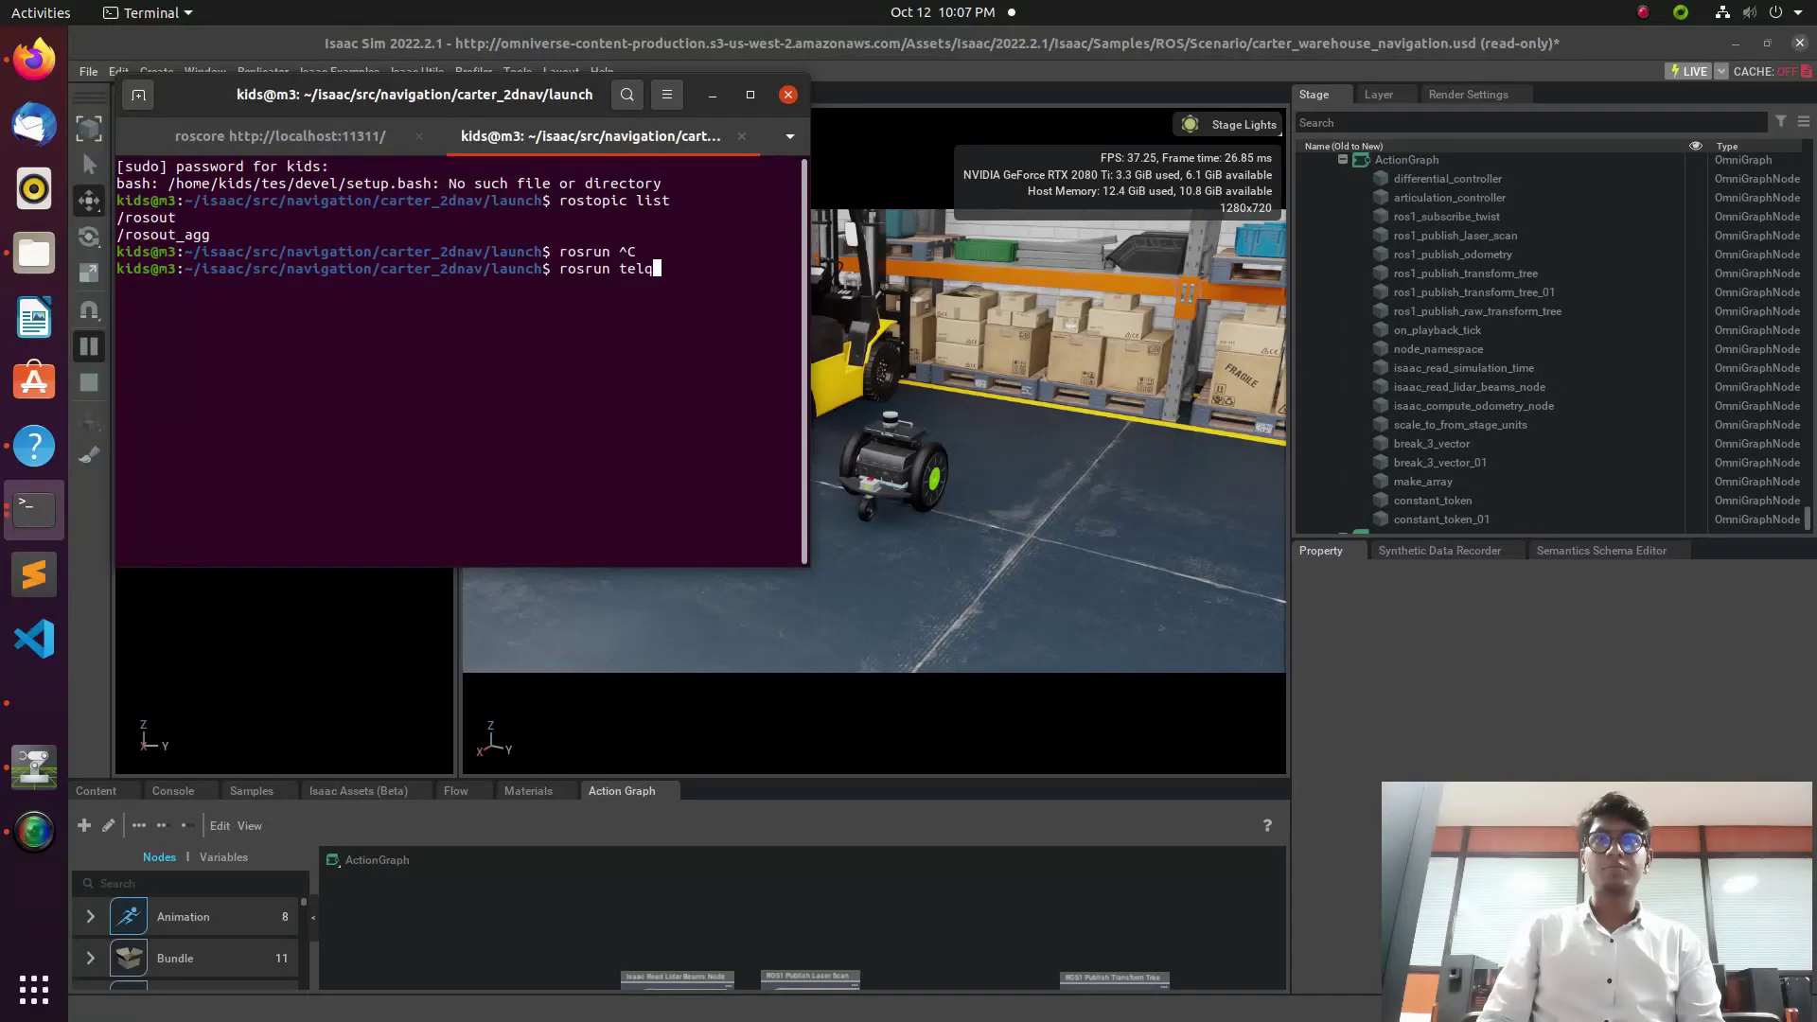
text(n teleop_twist_)
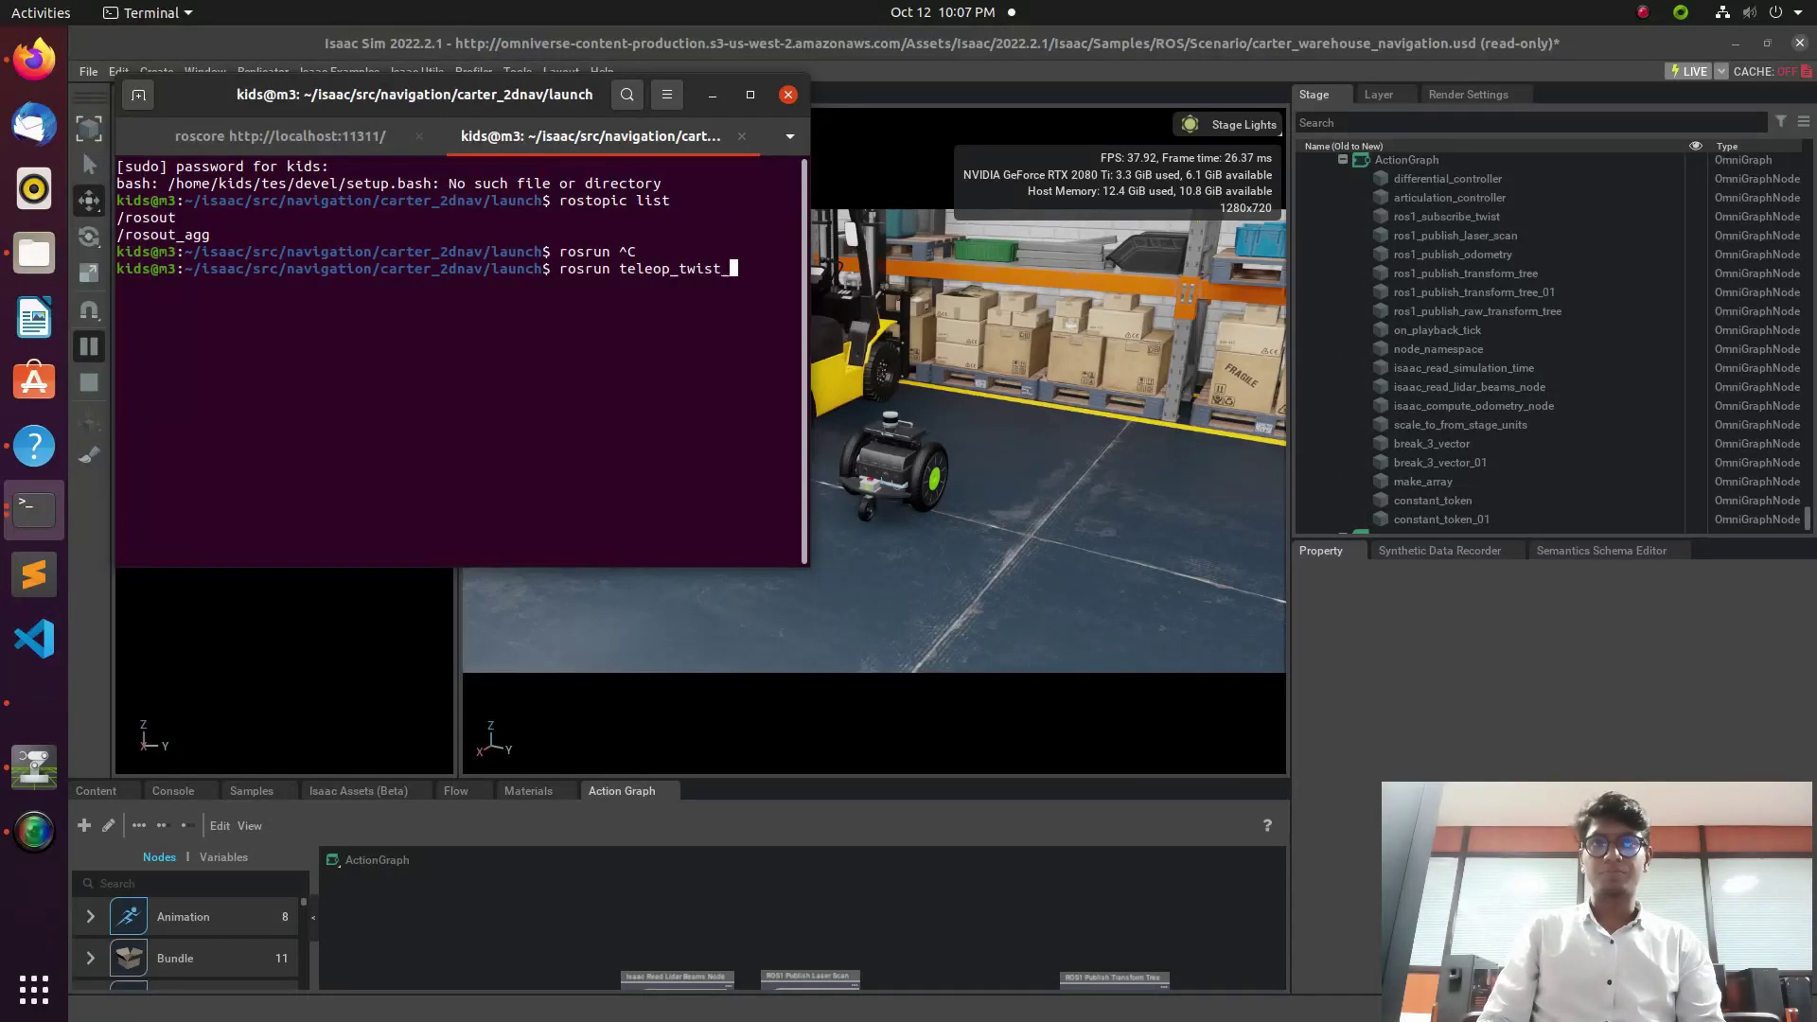
key(Tab)
key(Tab)
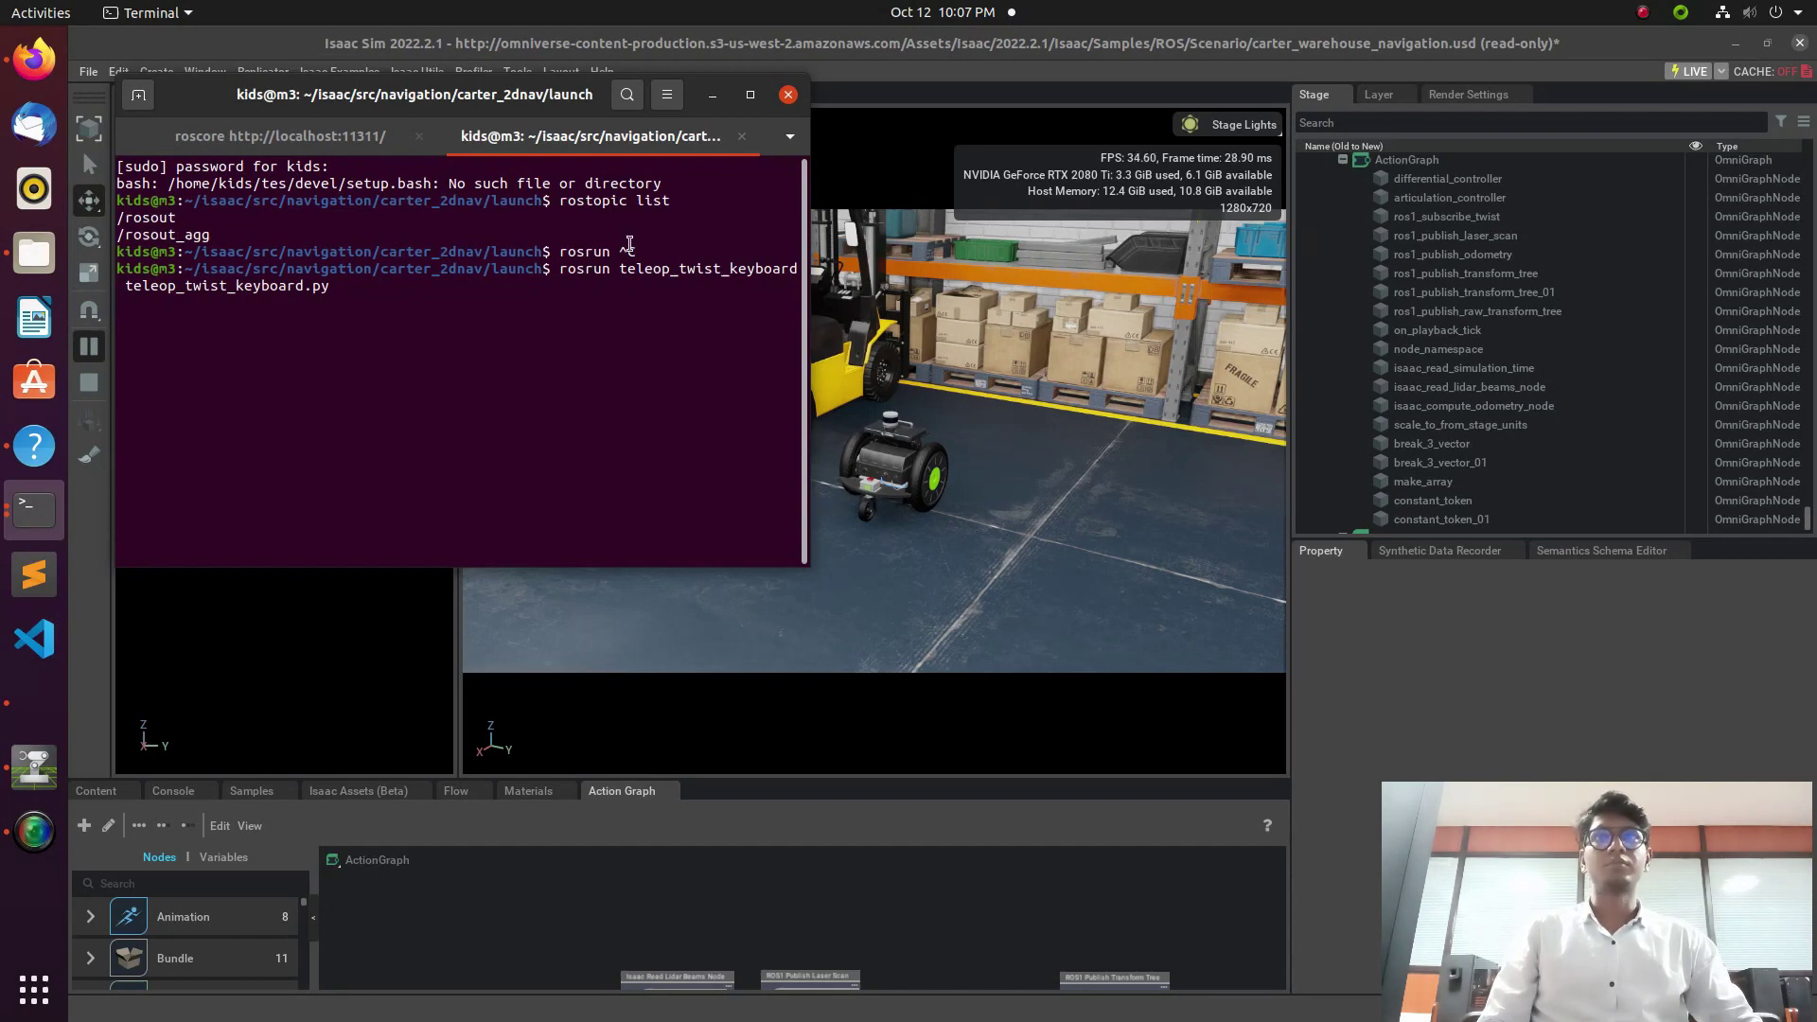
drag(437, 104, 1360, 405)
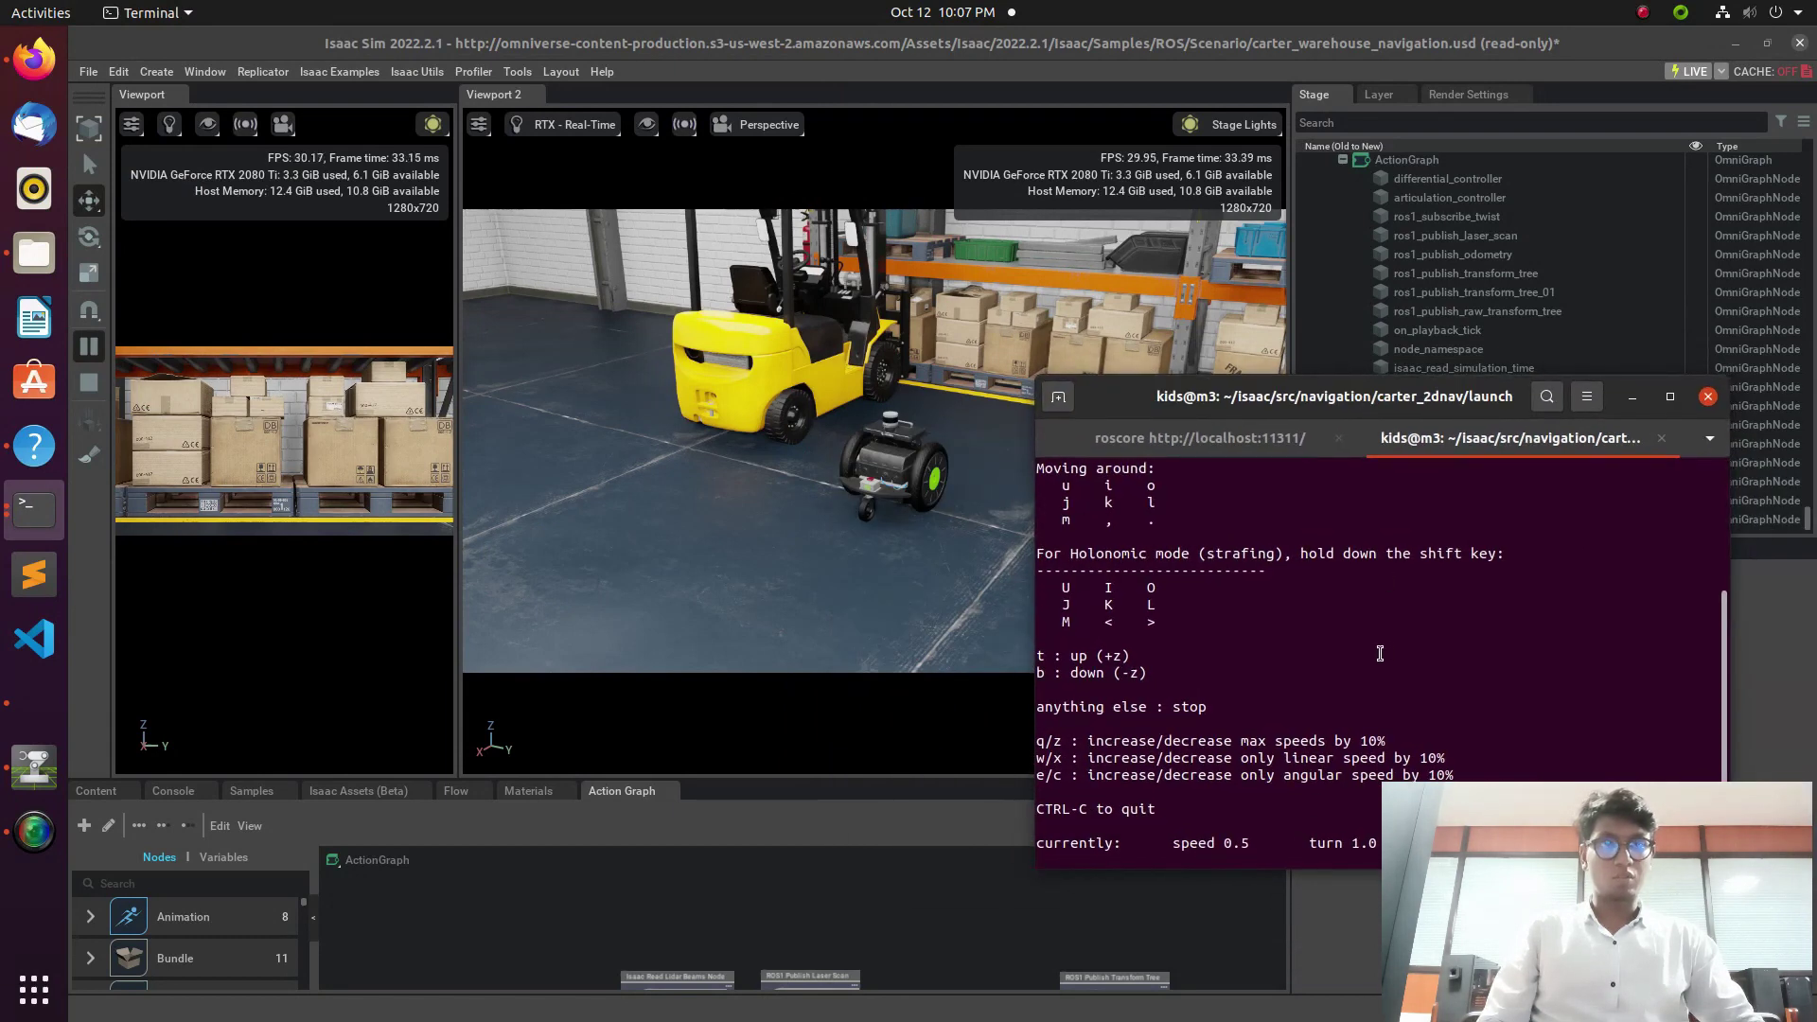
Step: Drive the Carter robot forward, rotate it left and curve it forward-left onto the open floor using keyboard teleoperation
key(i)
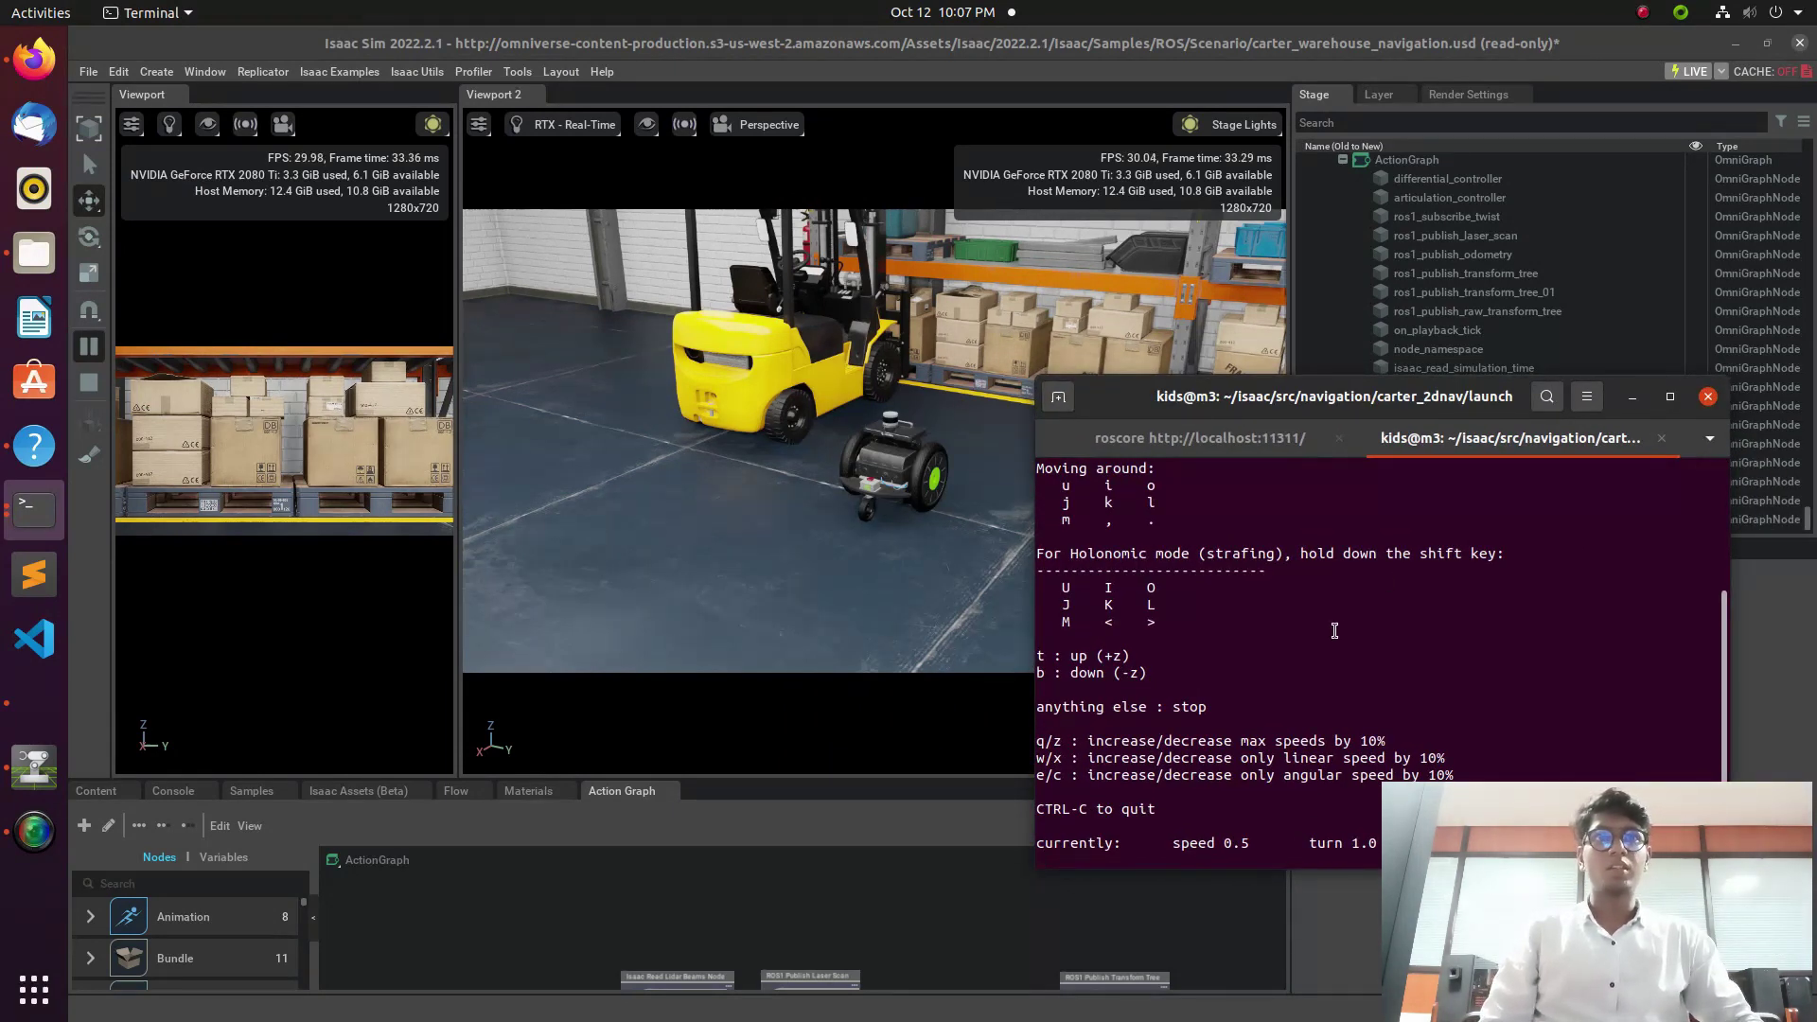
key(j)
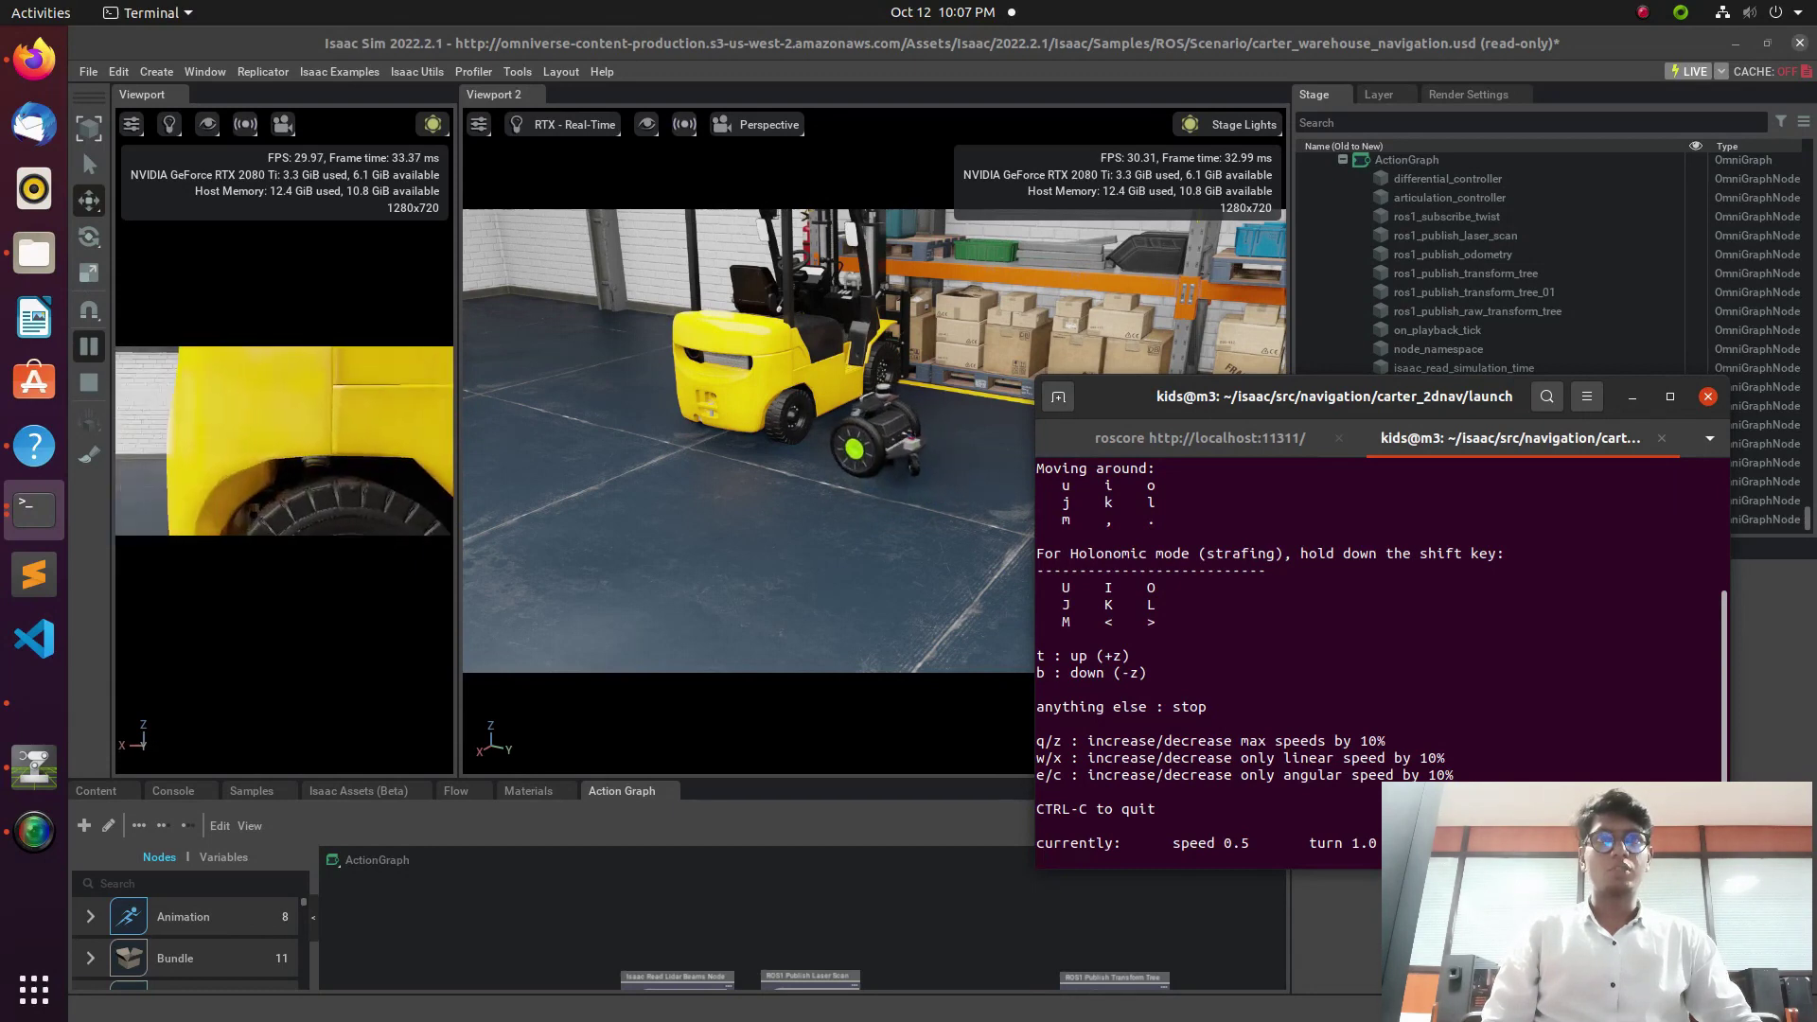
key(j)
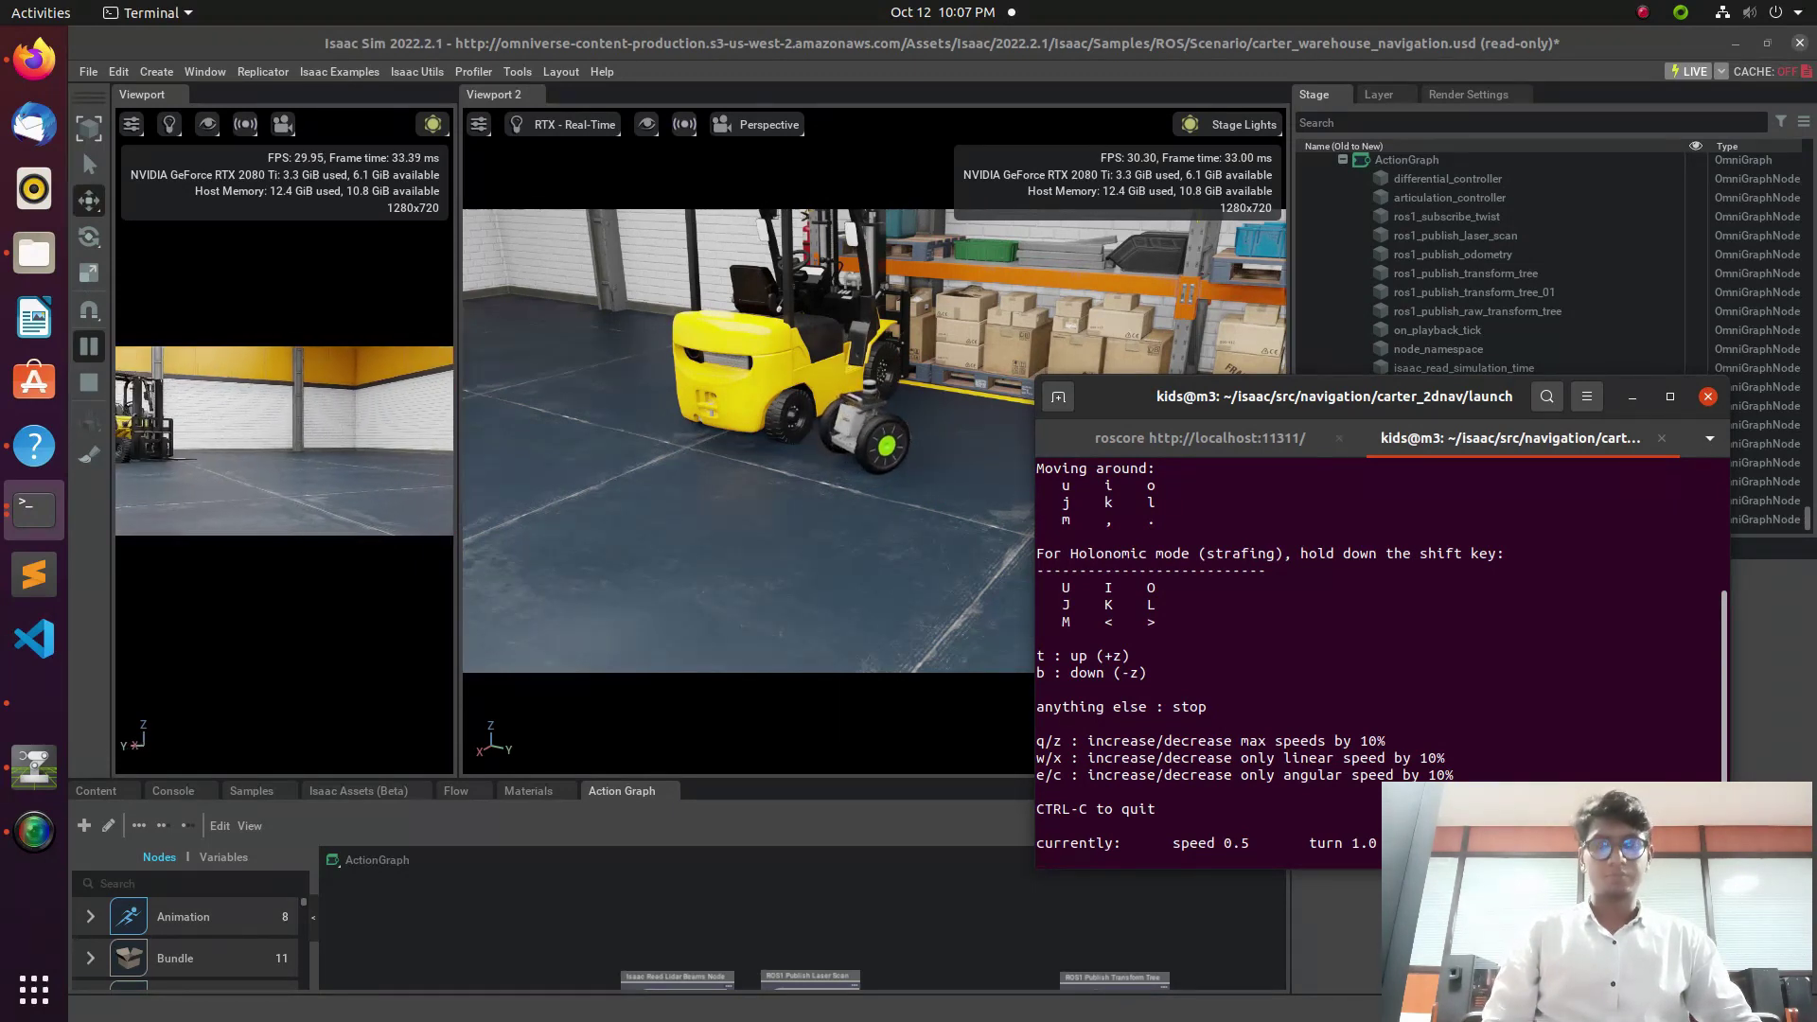
key(u)
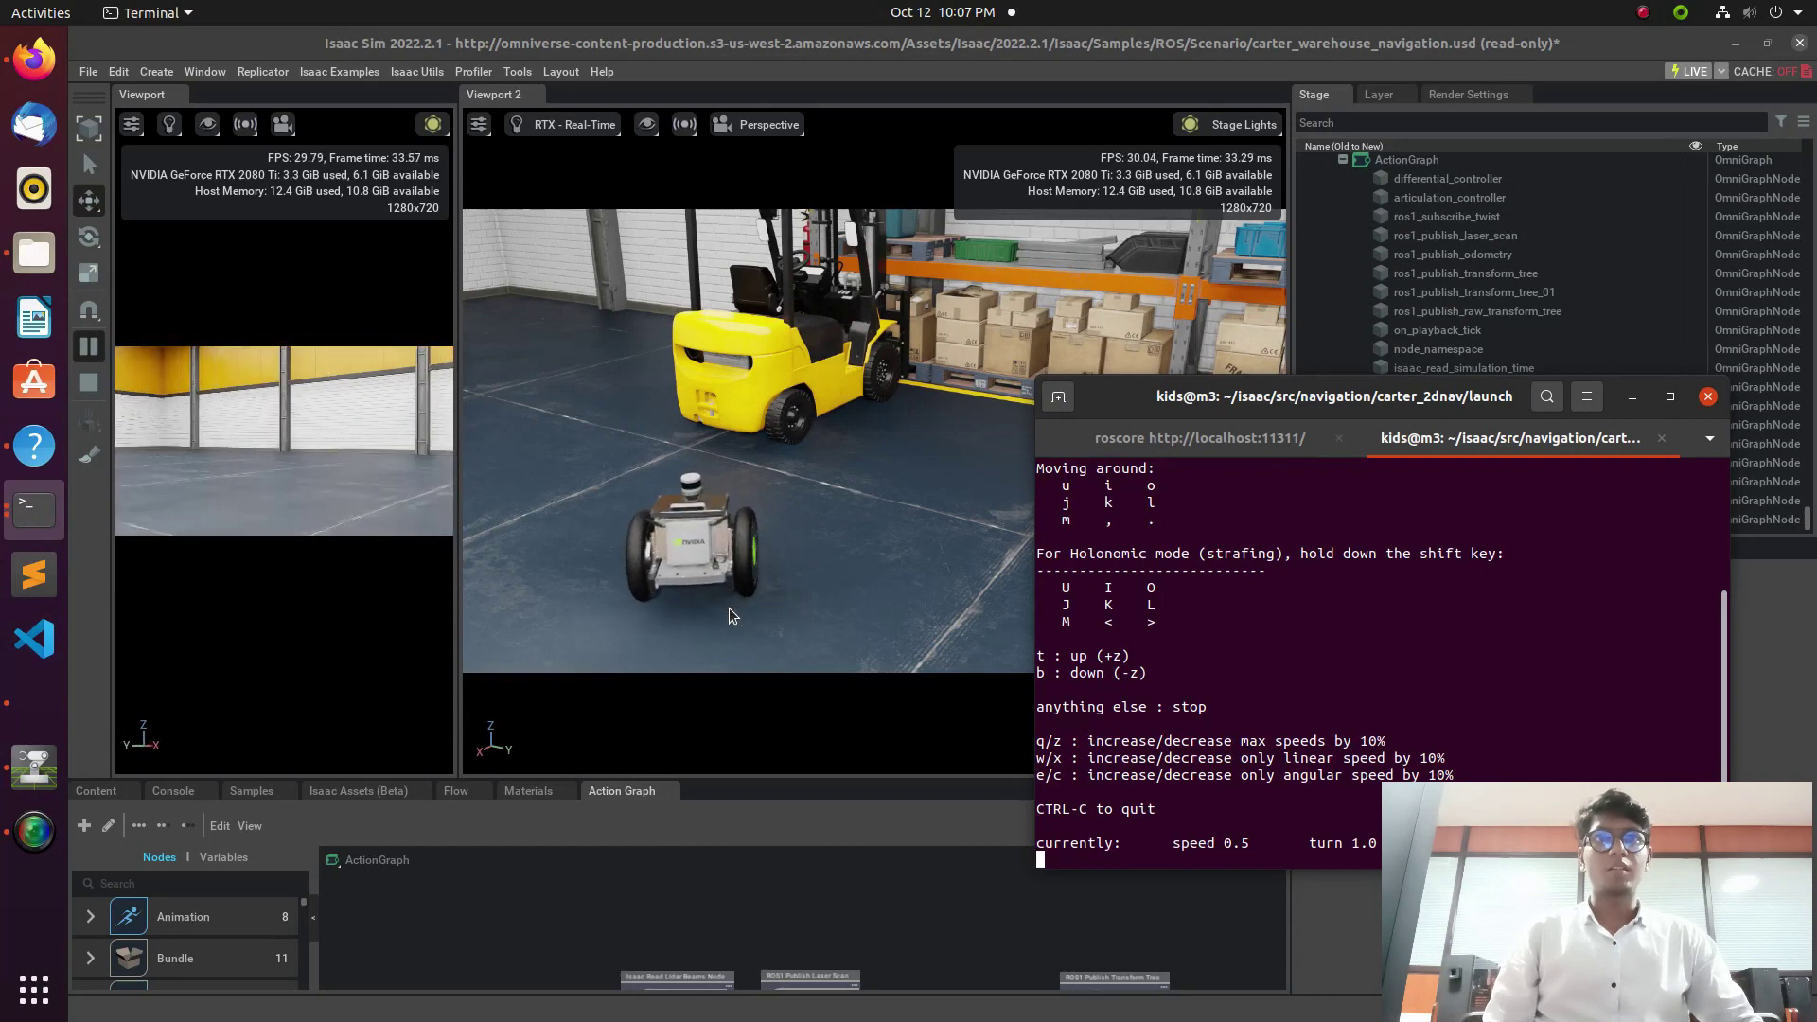
Step: Centre the robot in Viewport 2 and steer it through several turning arcs on the floor near the forklift
click(874, 581)
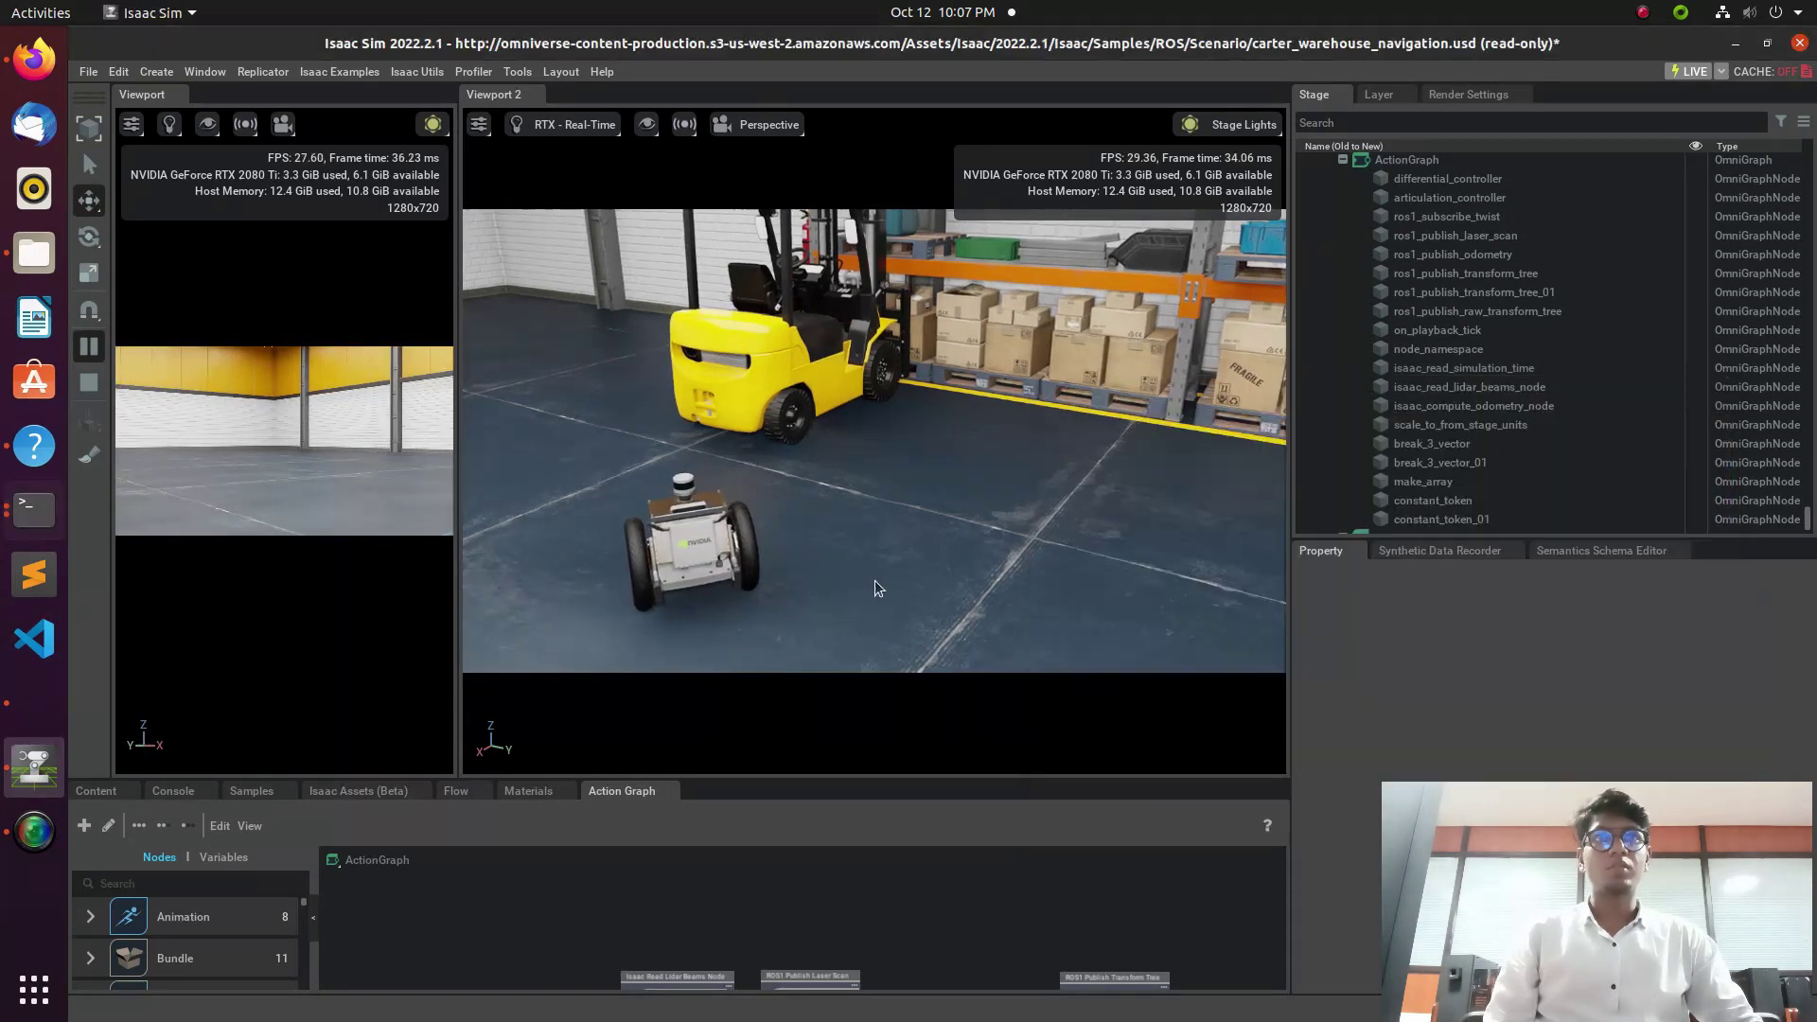
right_drag(874, 581, 891, 437)
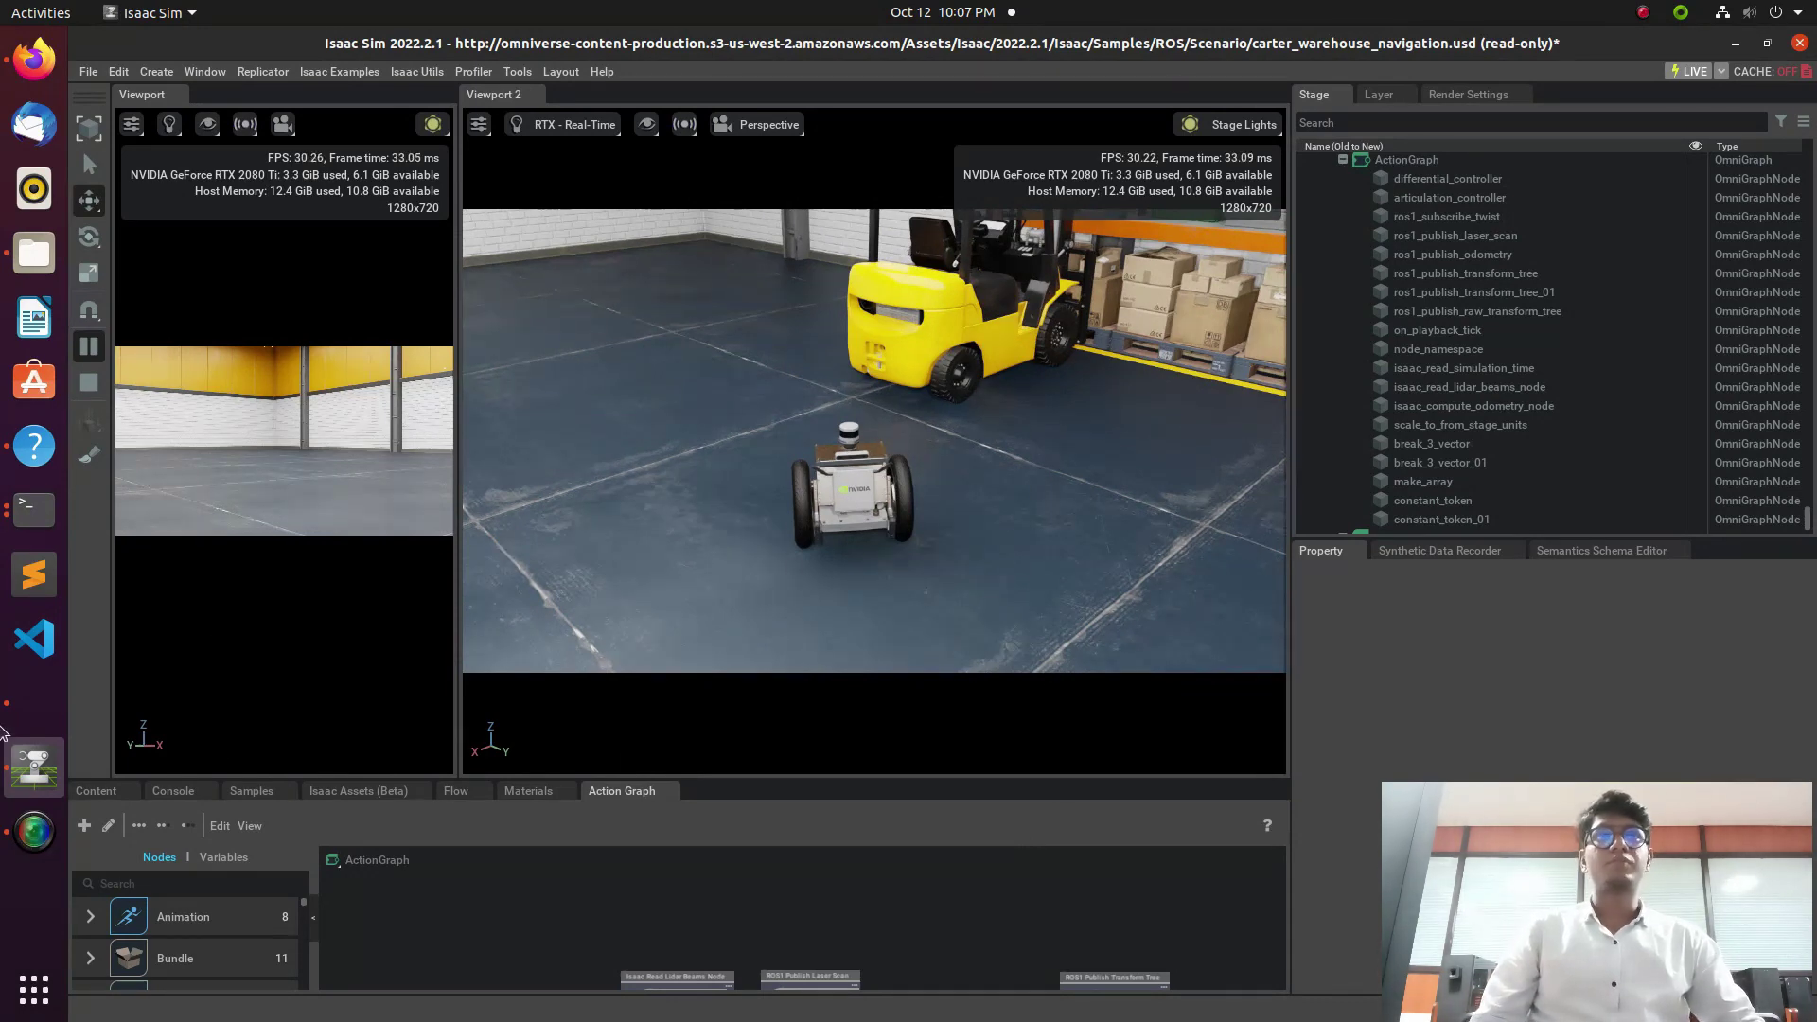
click(34, 509)
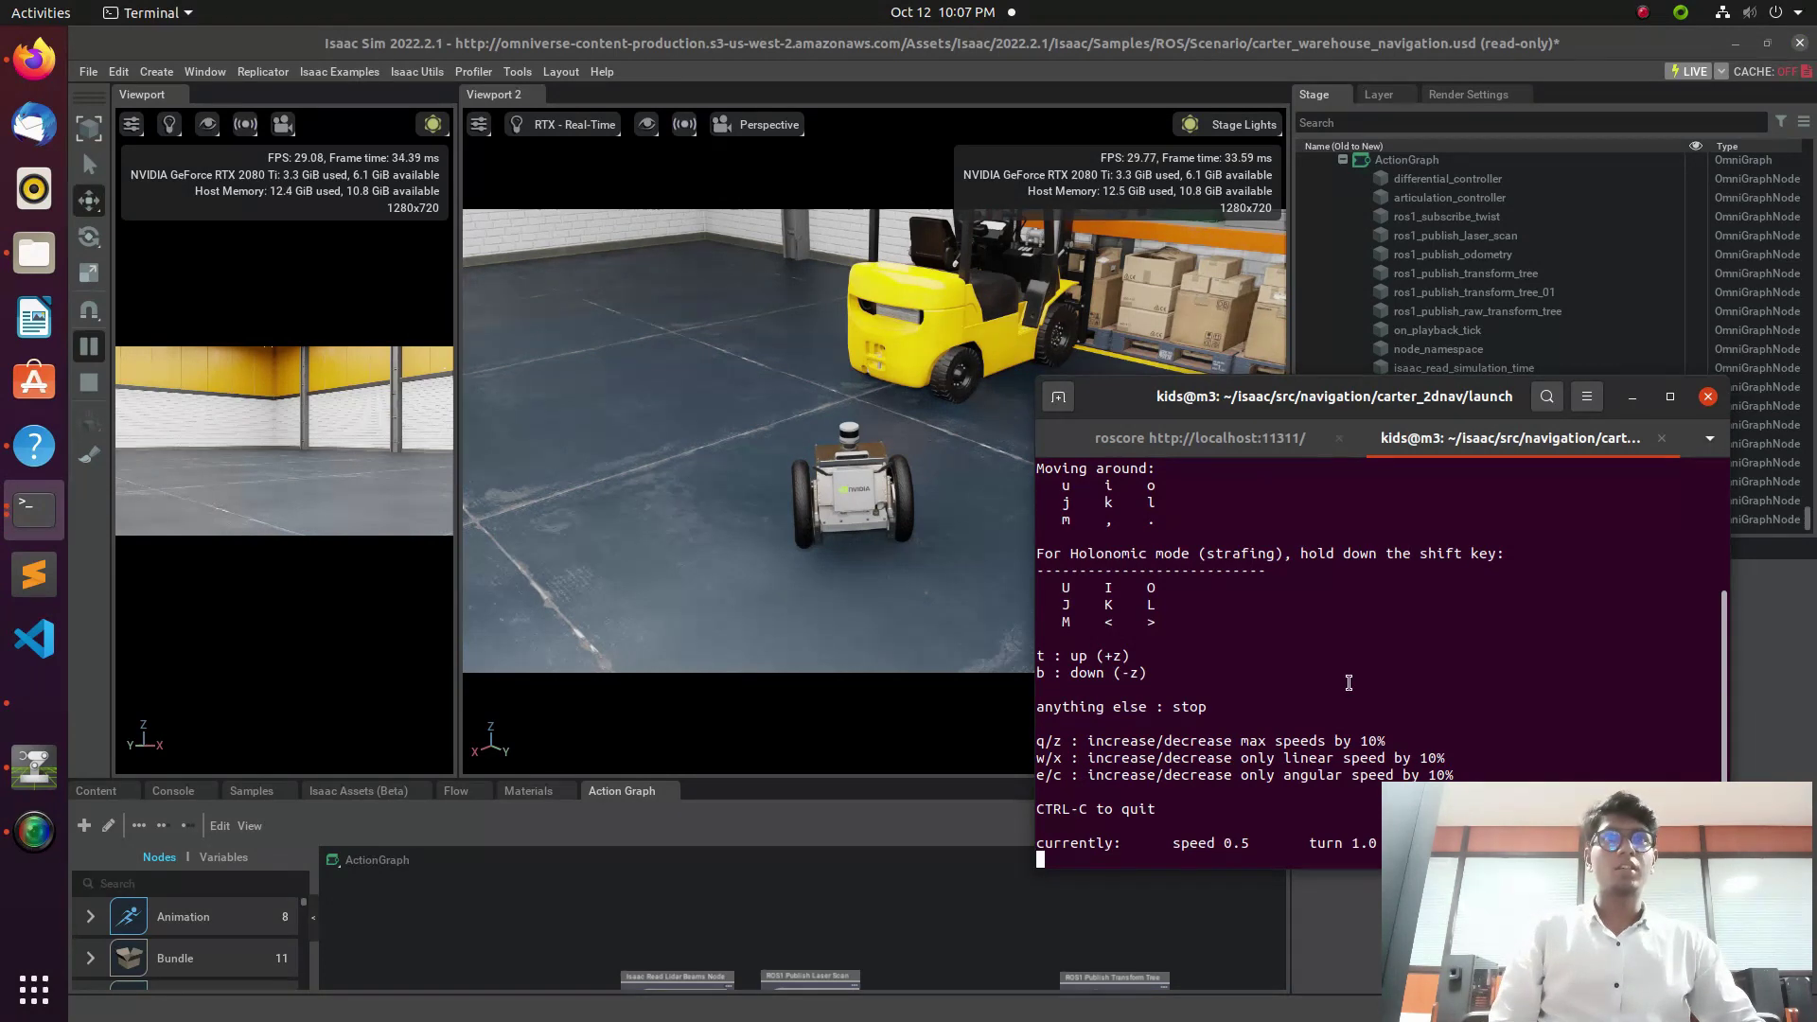
key(u)
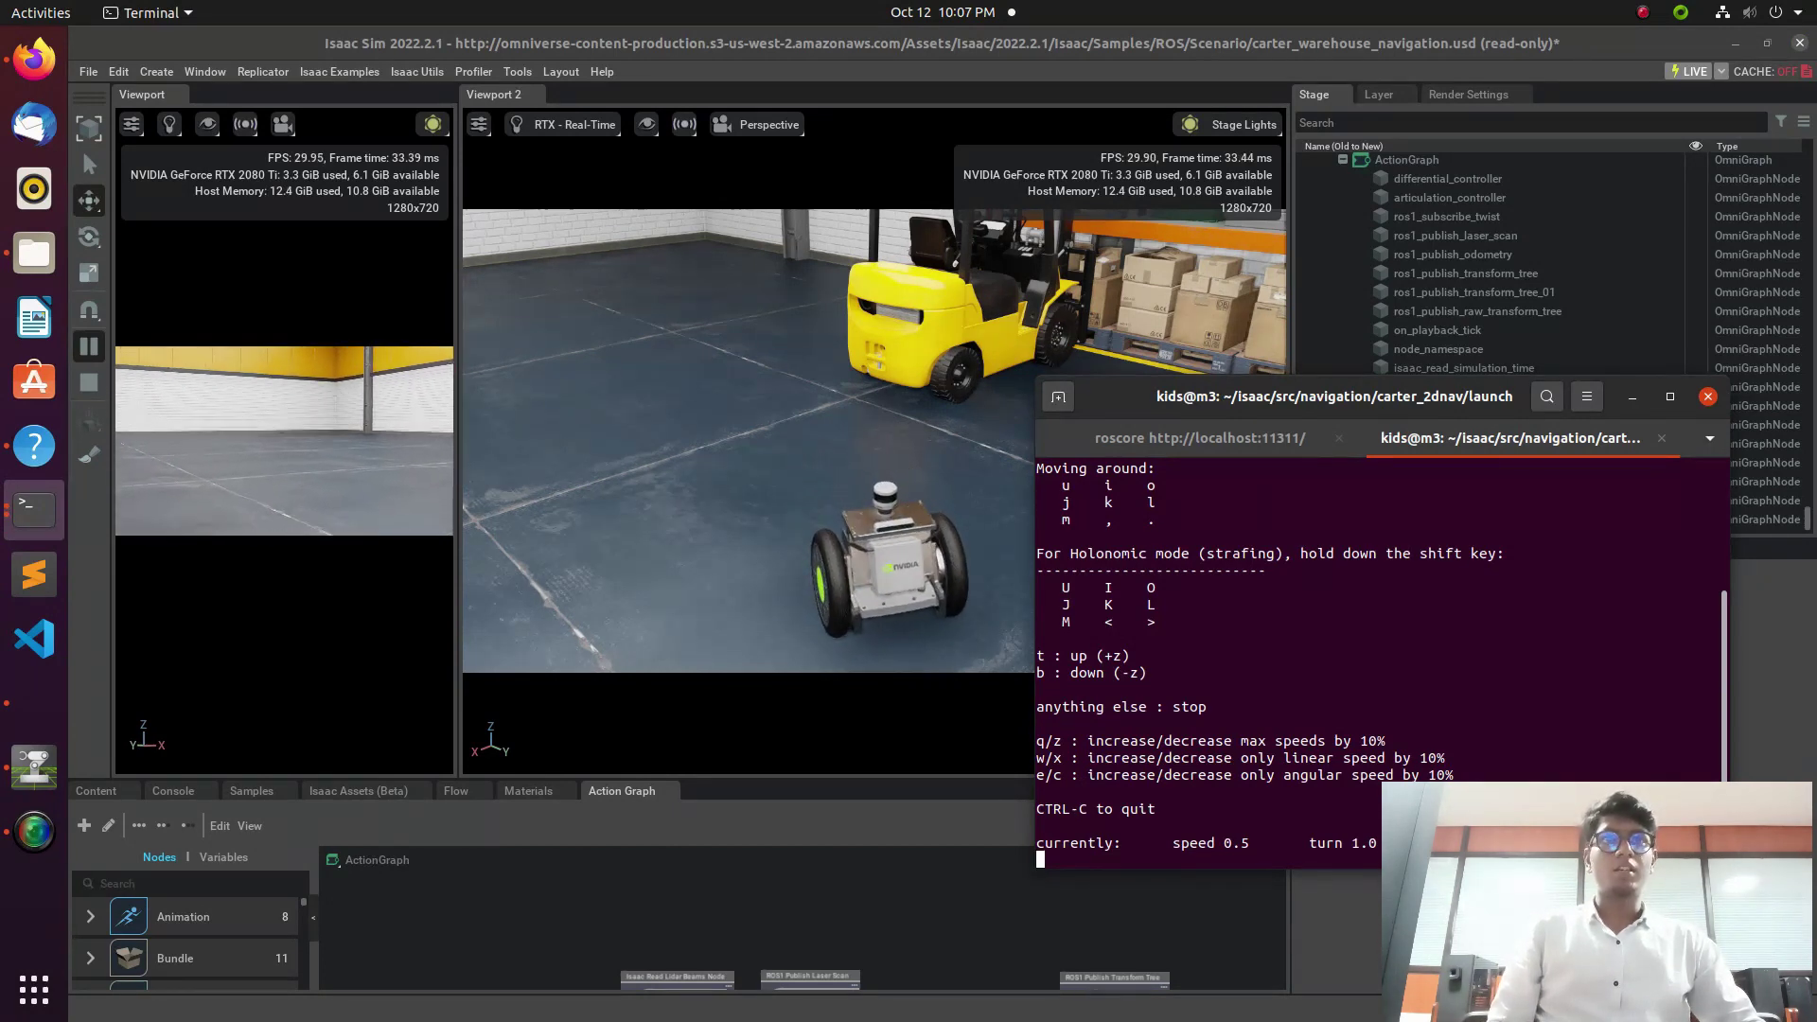
key(u)
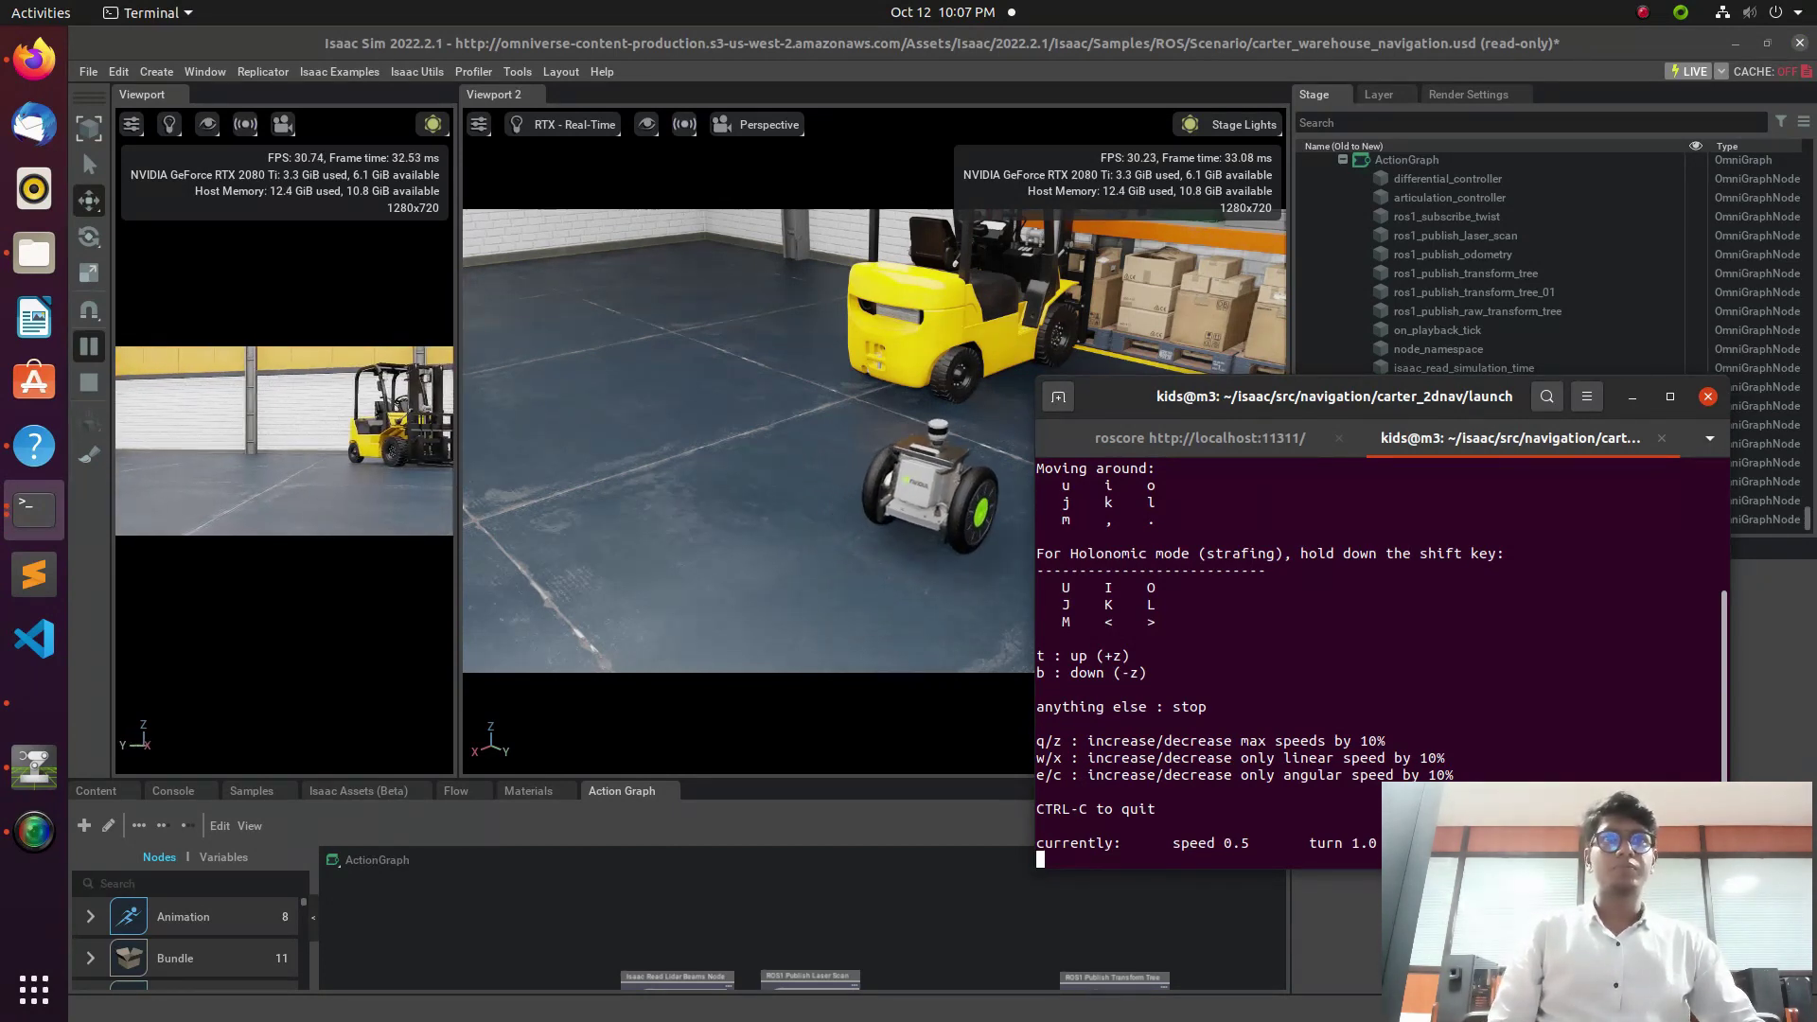
key(u)
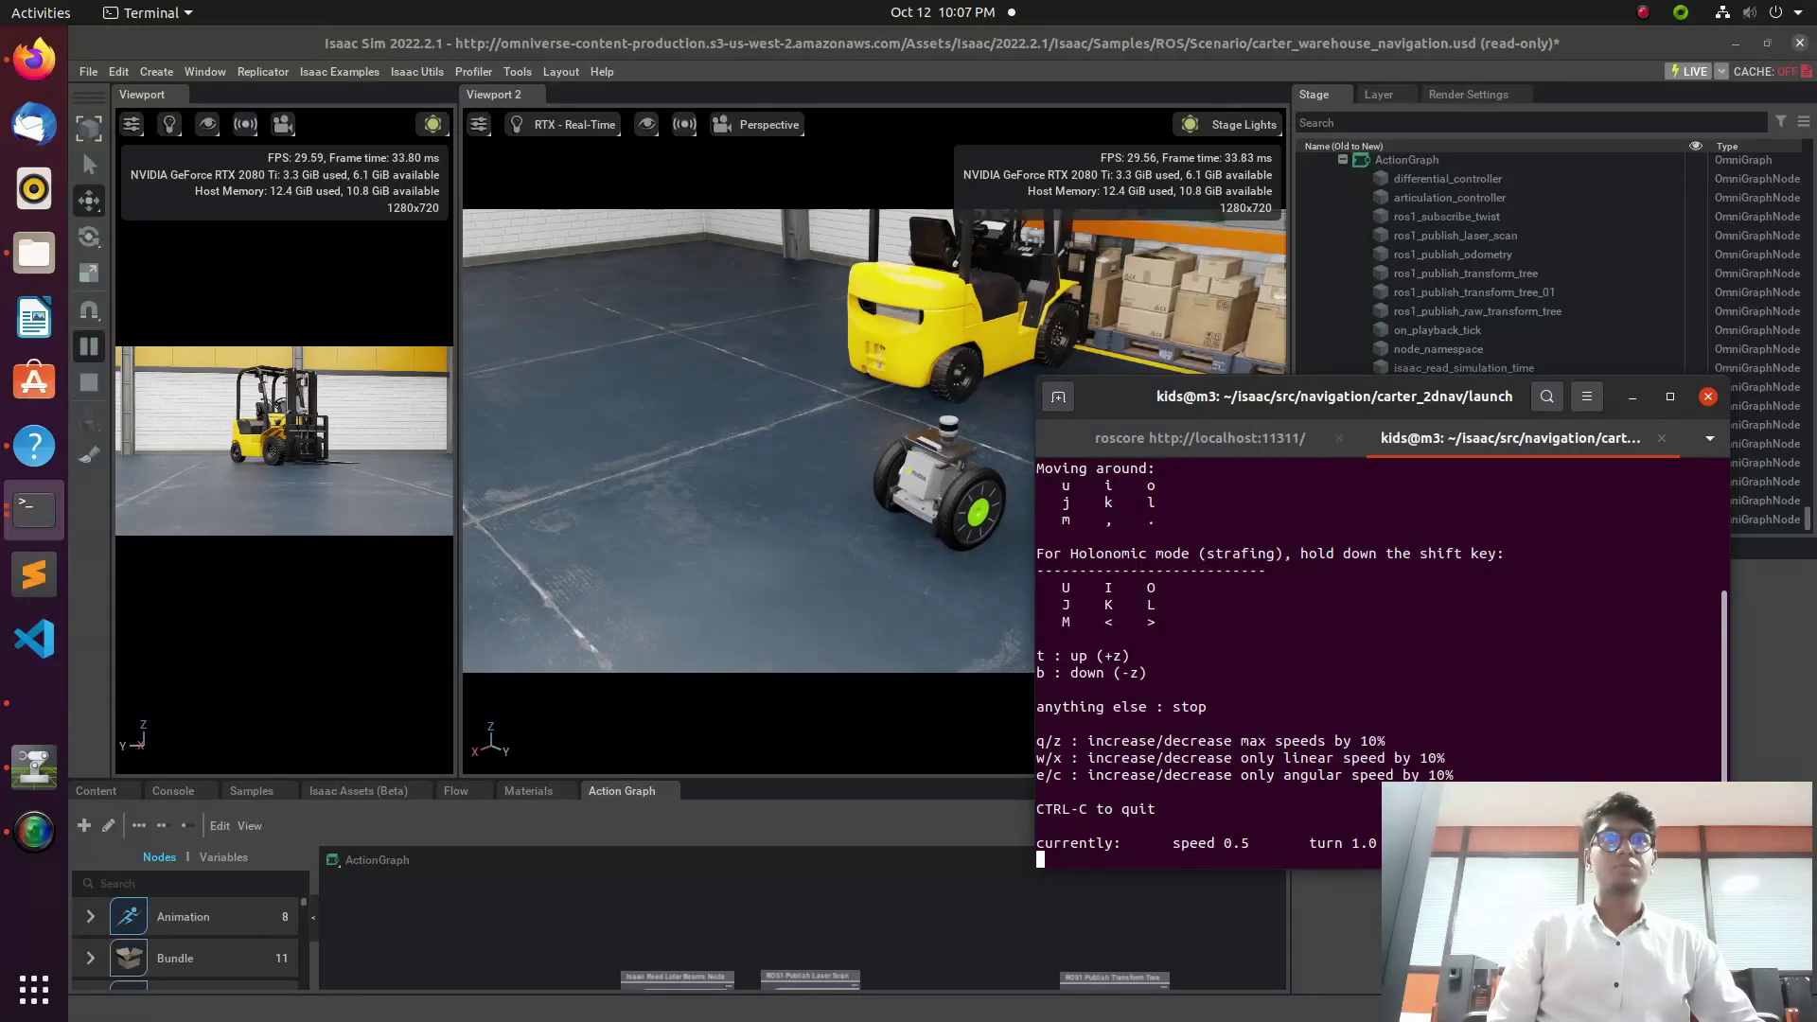
key(u)
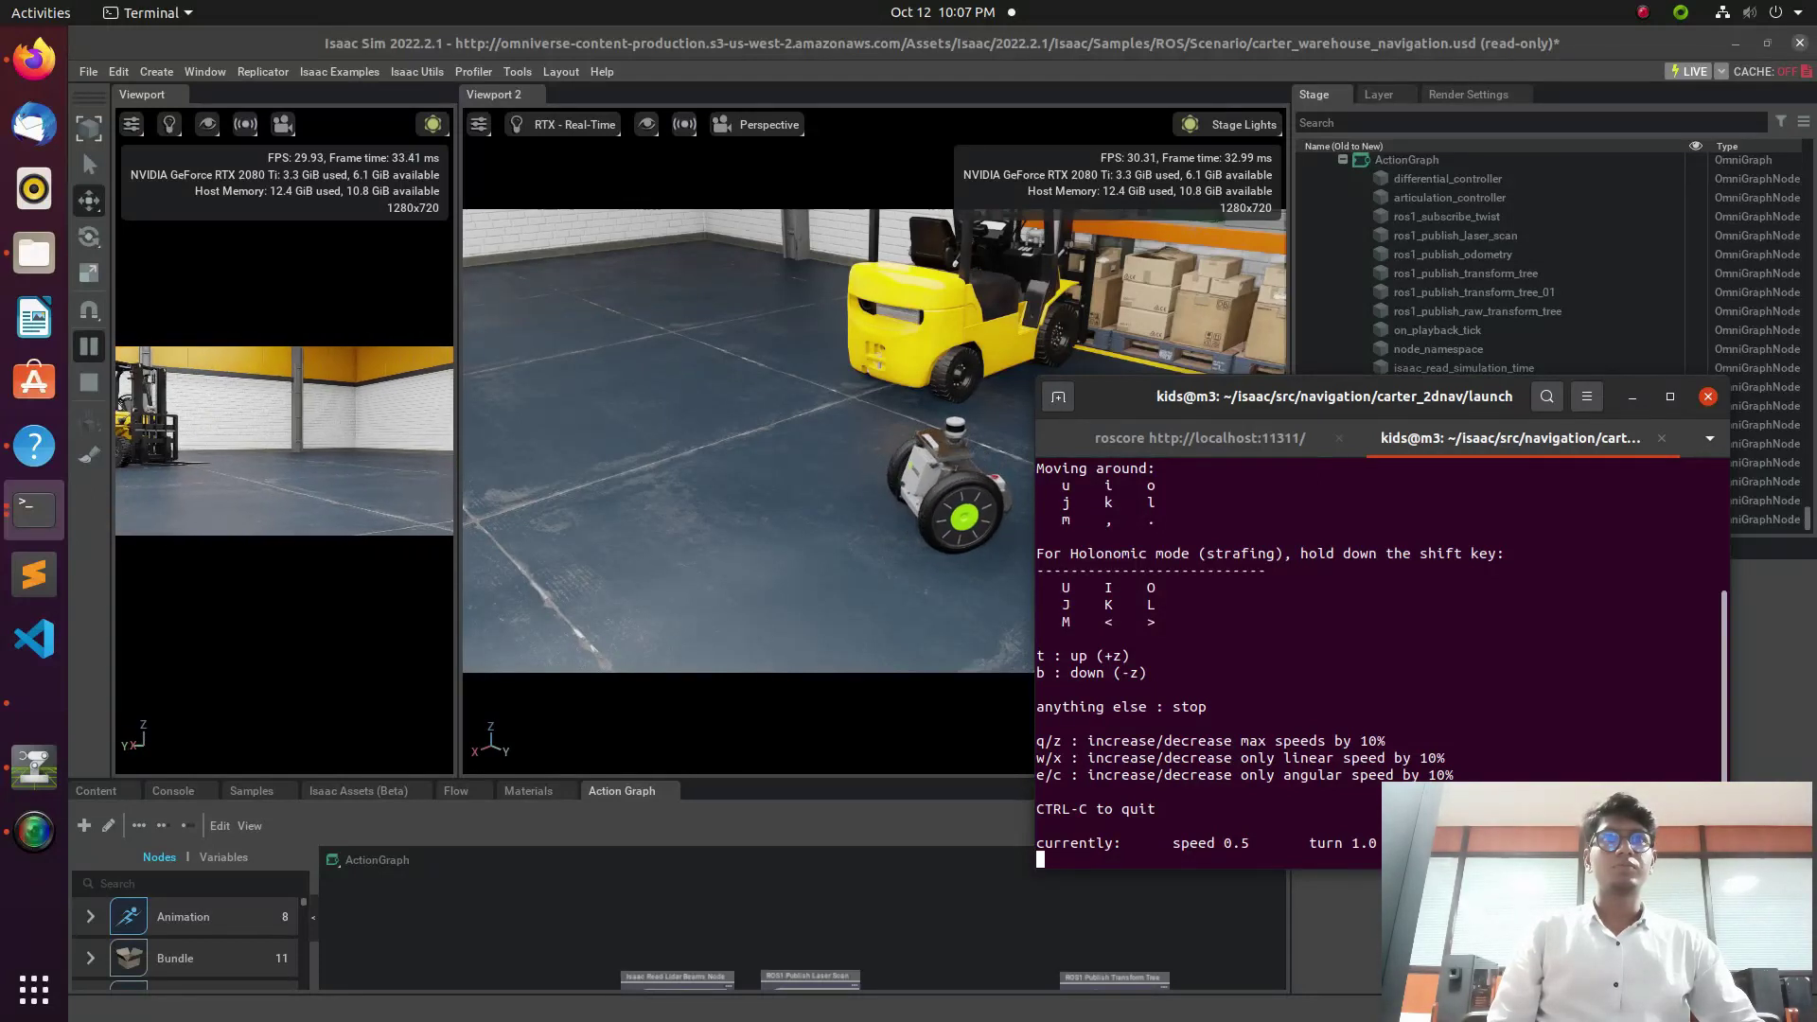
key(u)
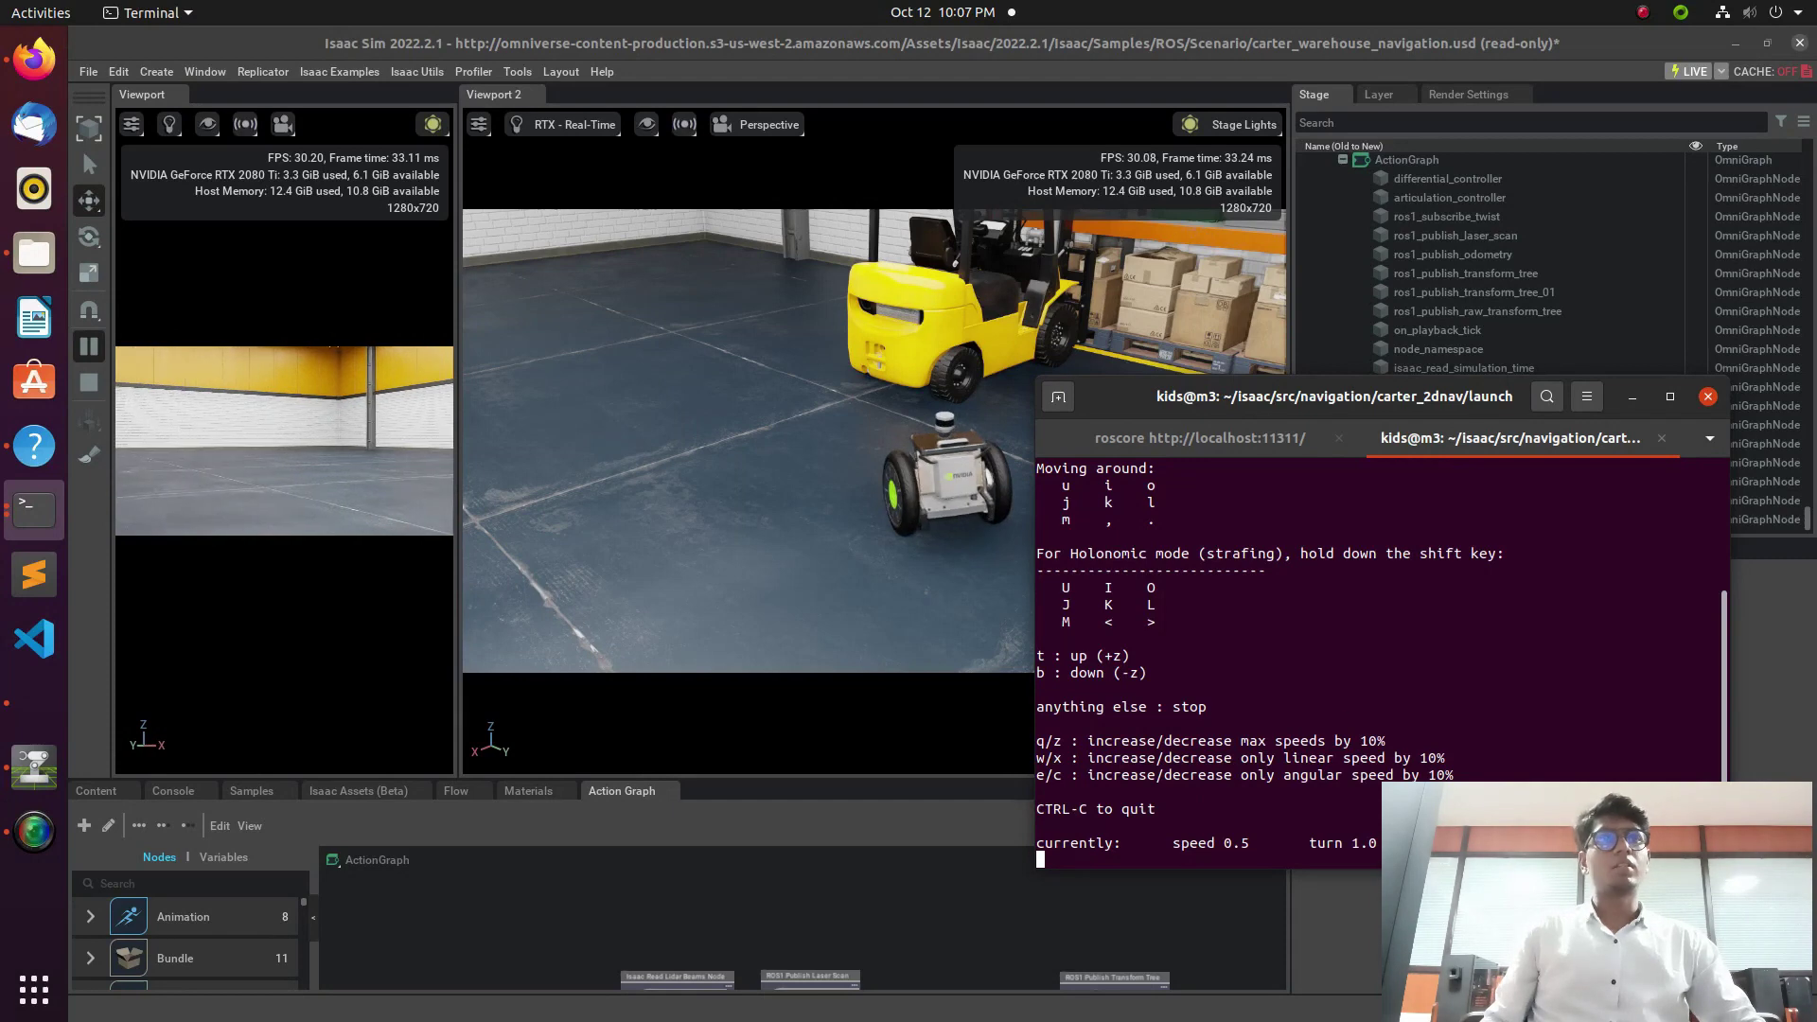
Step: Launch rqt from a new terminal session and examine the /teleop_twist_keyboard to /cmd_vel connection in the node graph
click(1059, 398)
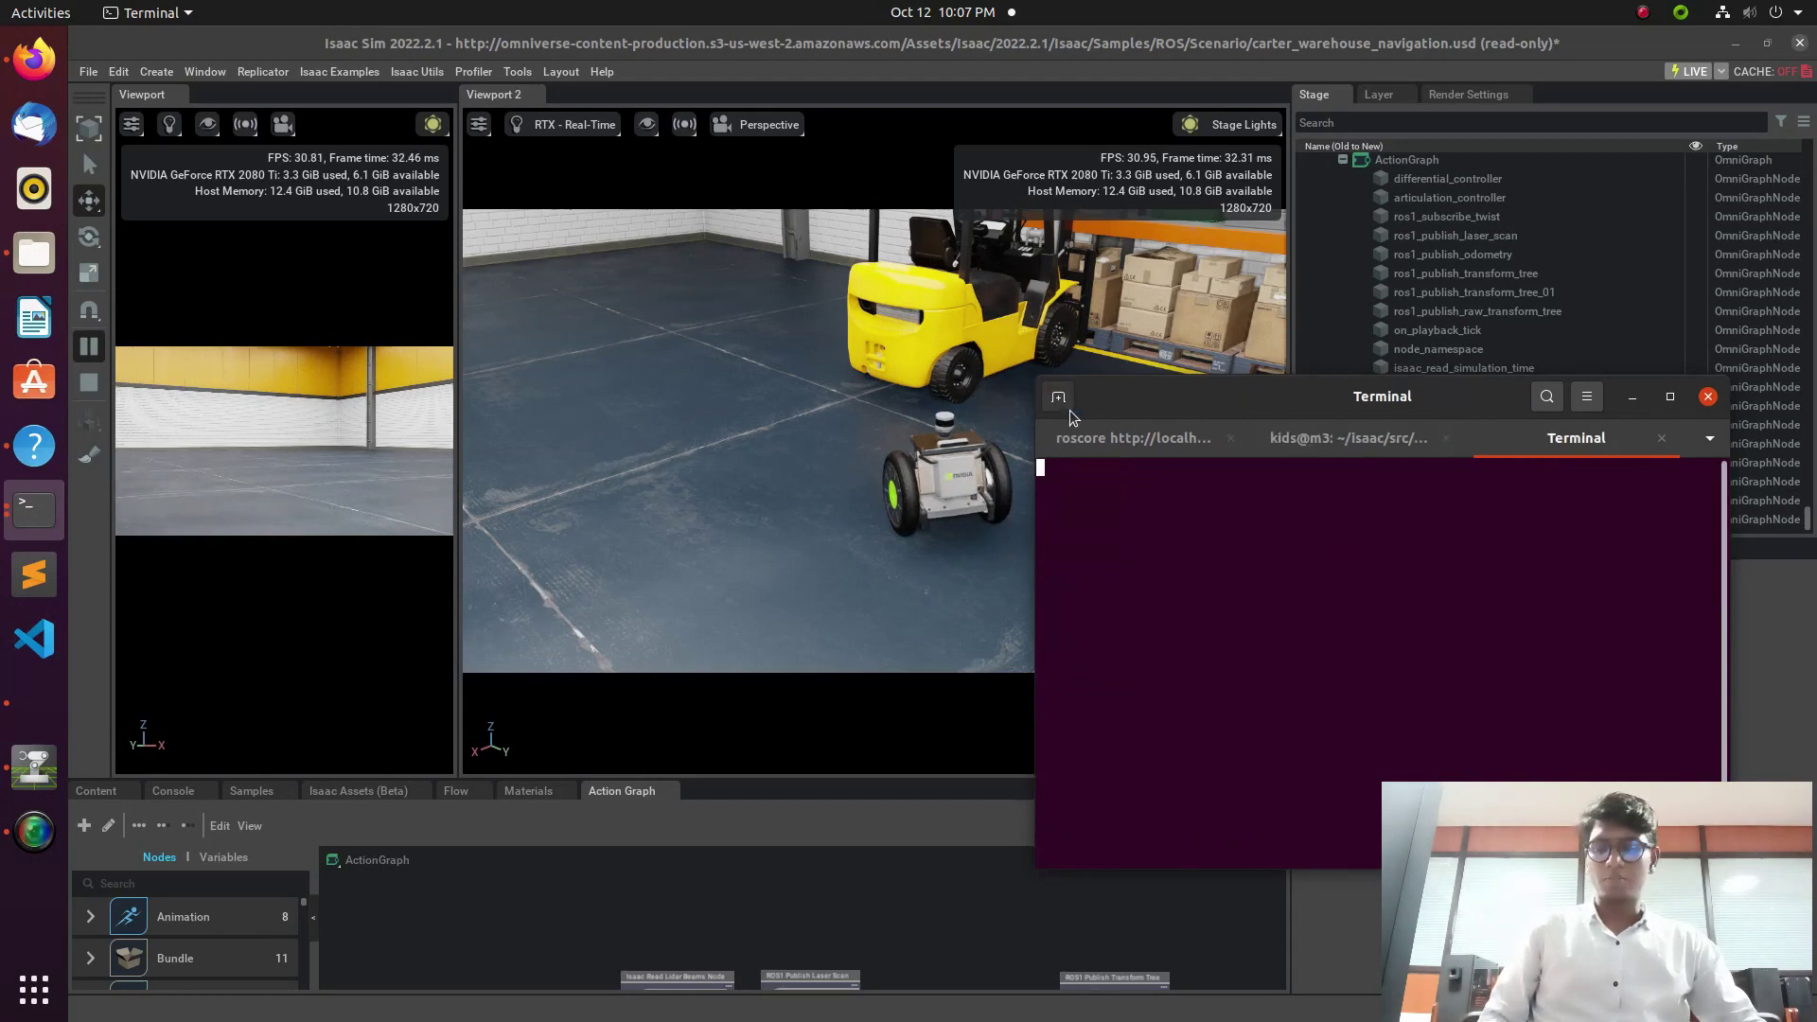
key(Return)
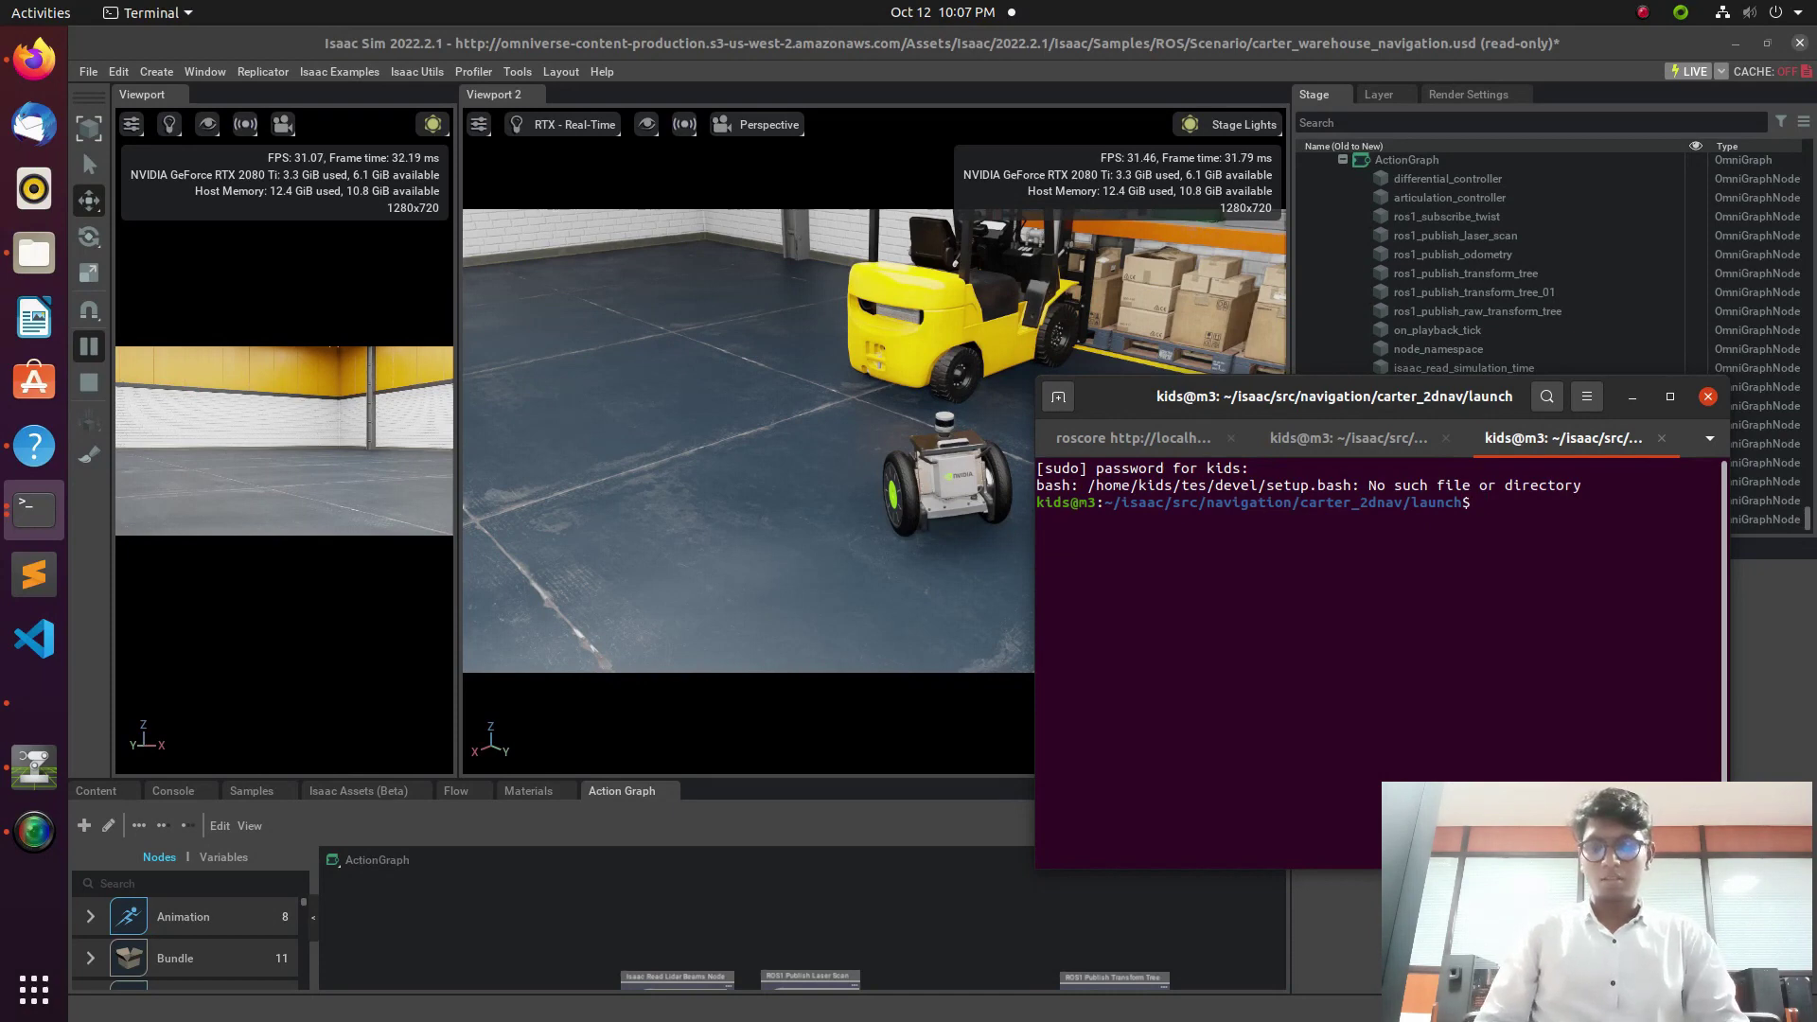
text(rqt)
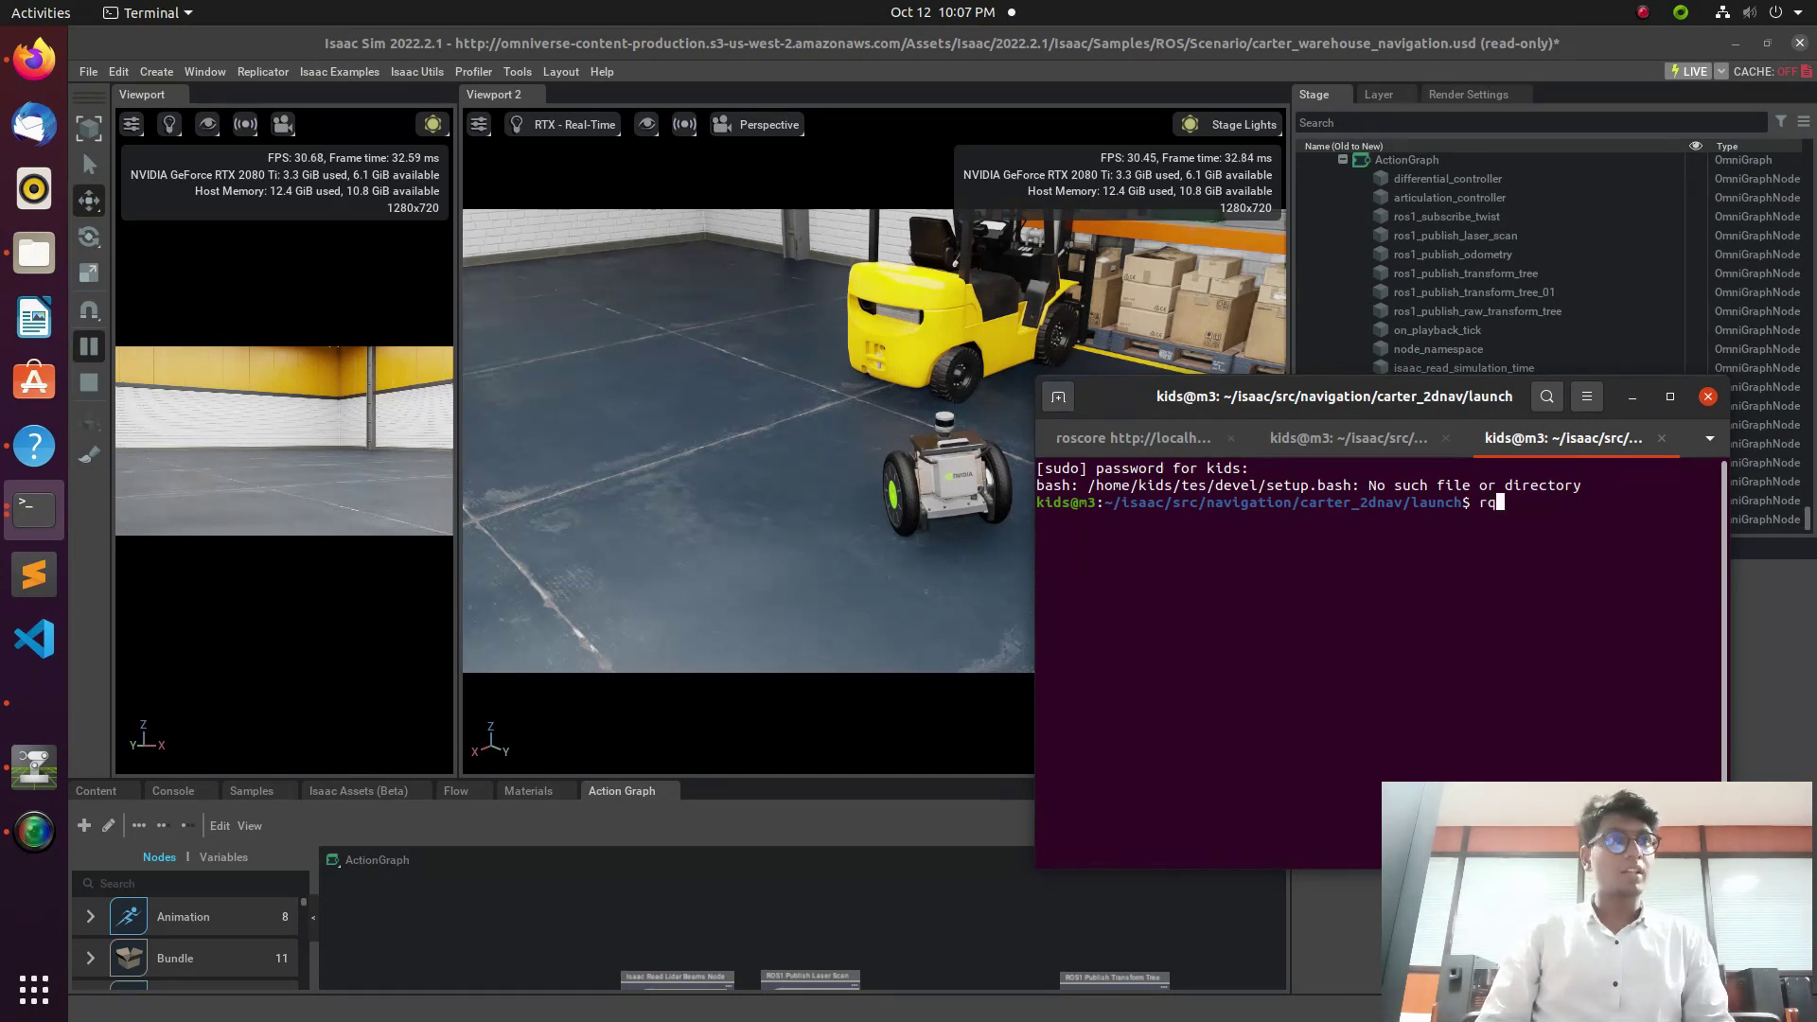
key(Return)
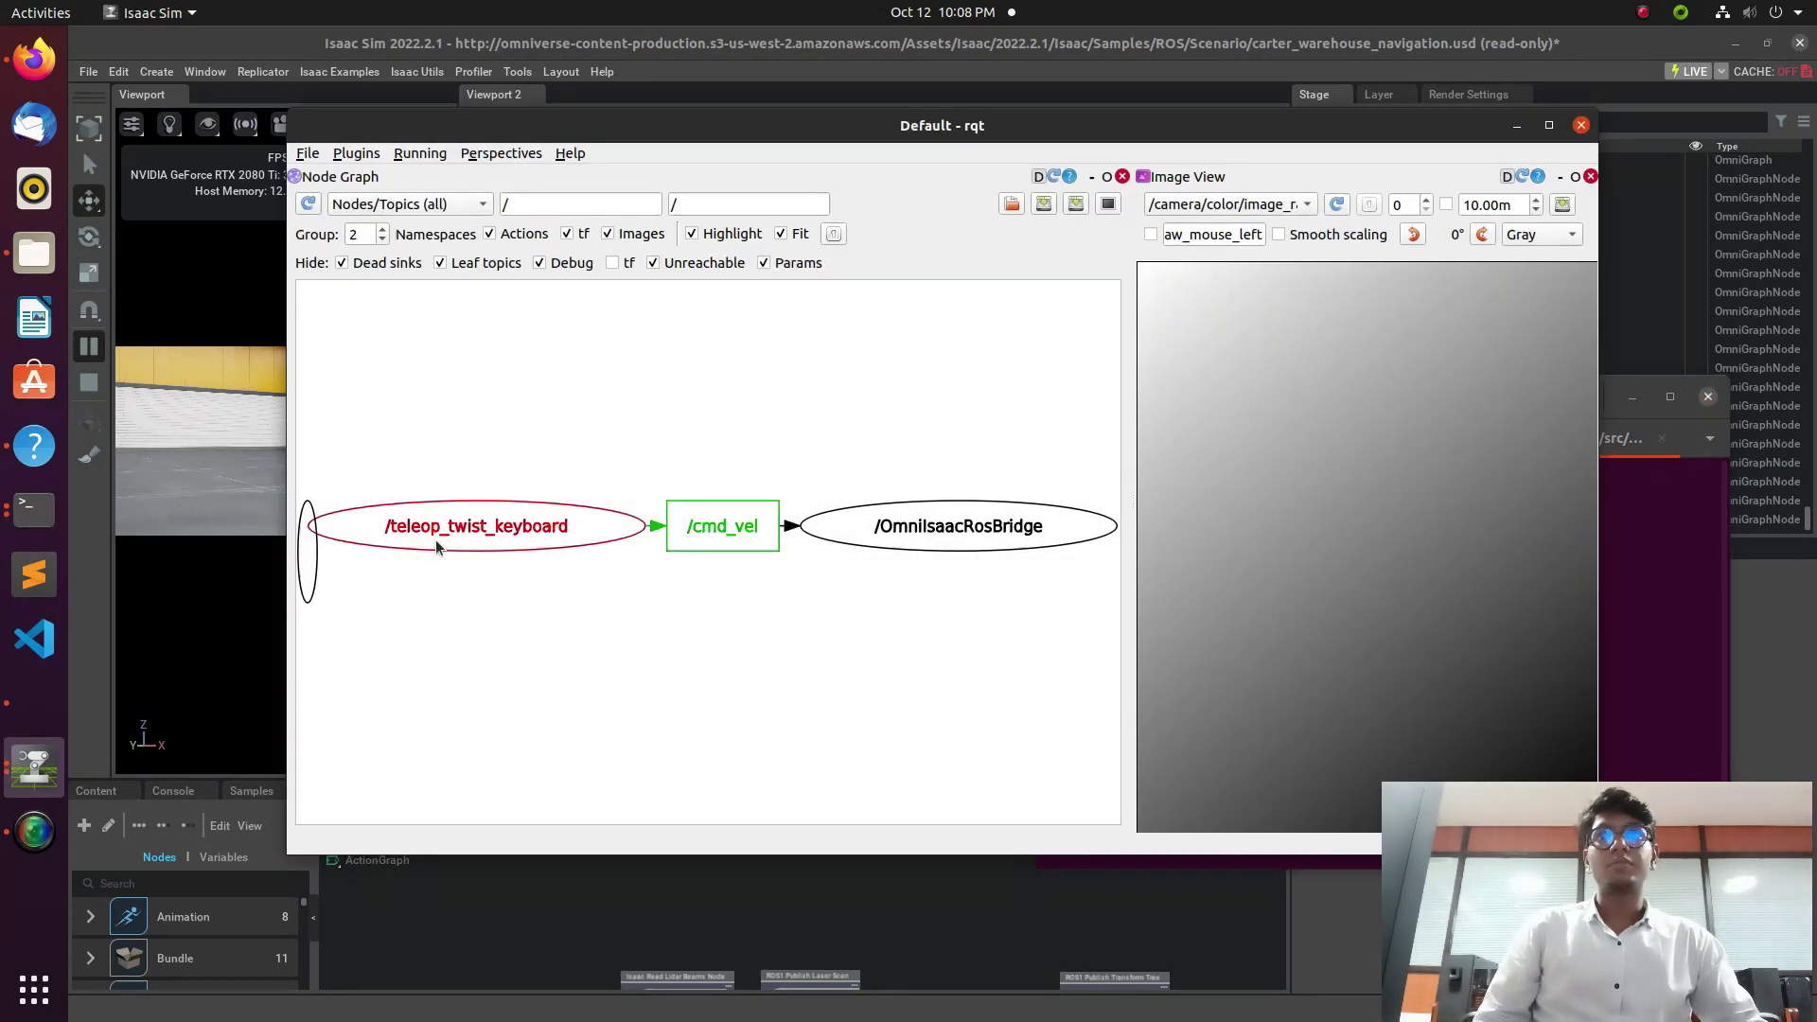
scroll(433, 530, up, 3)
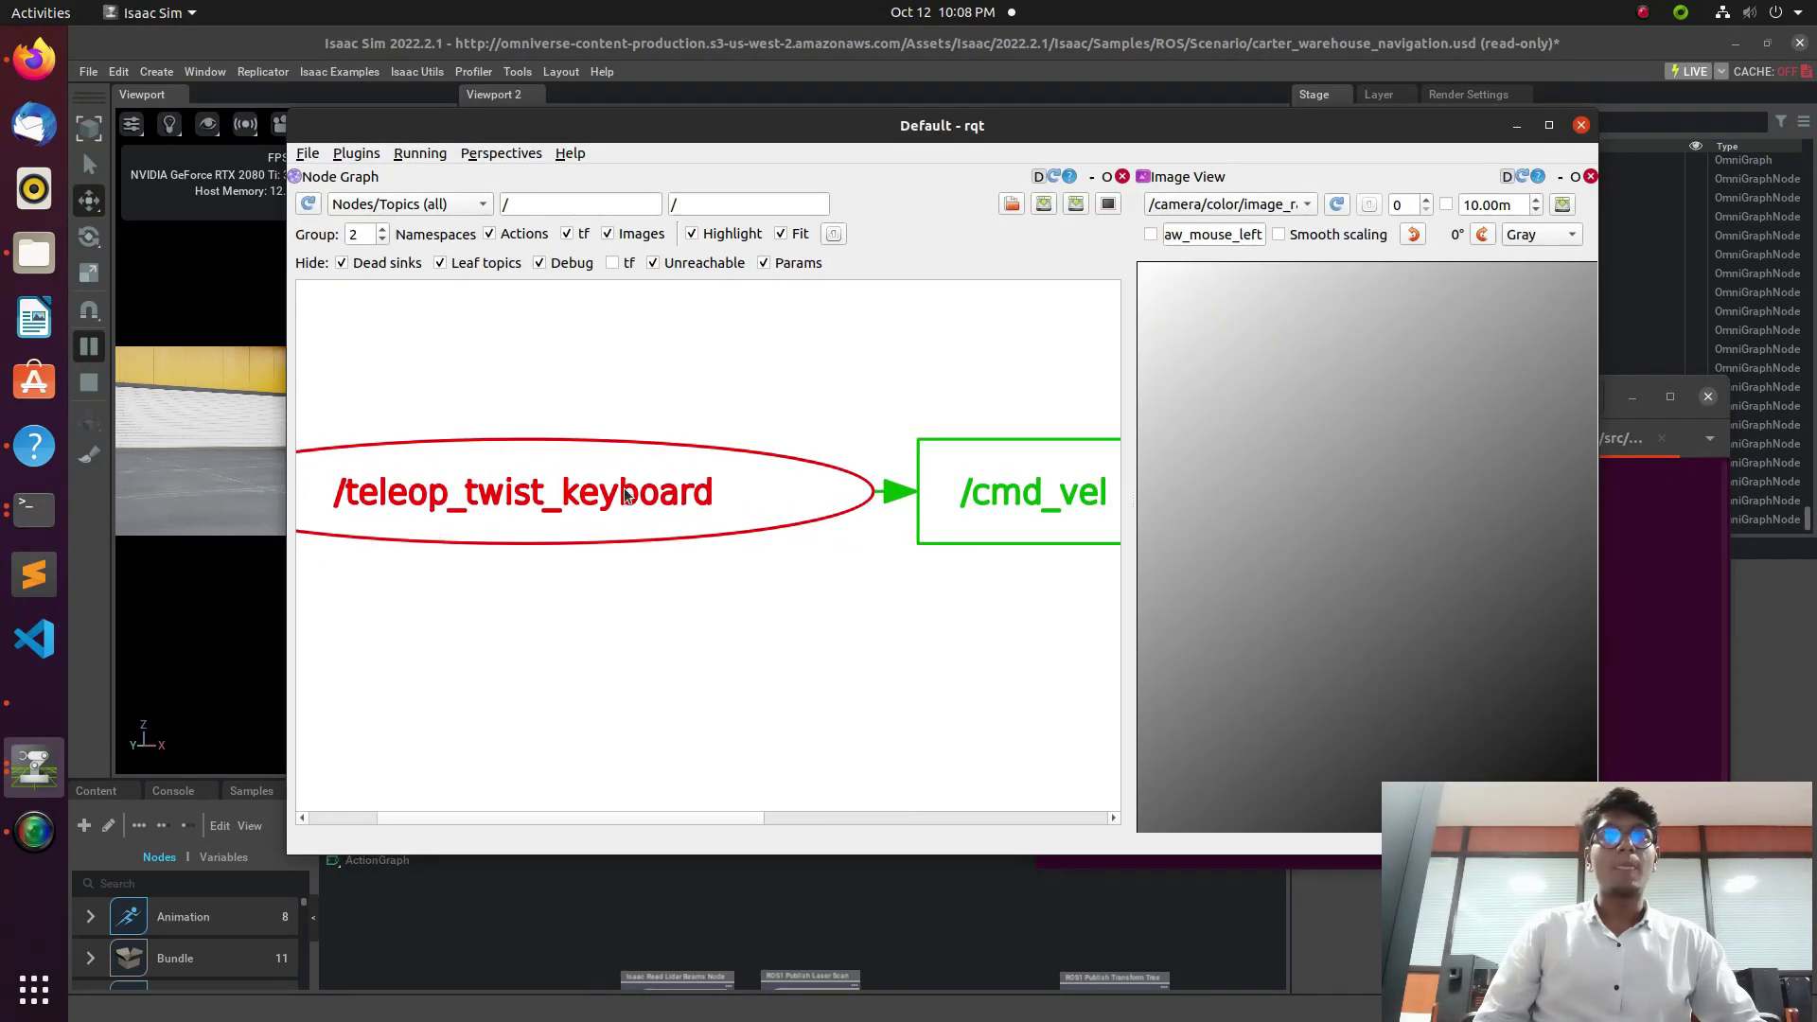
Step: Examine the path from /teleop_twist_keyboard through /cmd_vel to /OmniIsaacRosBridge in the node graph, and quit rqt from its terminal session
scroll(624, 493, down, 4)
scroll(577, 465, up, 4)
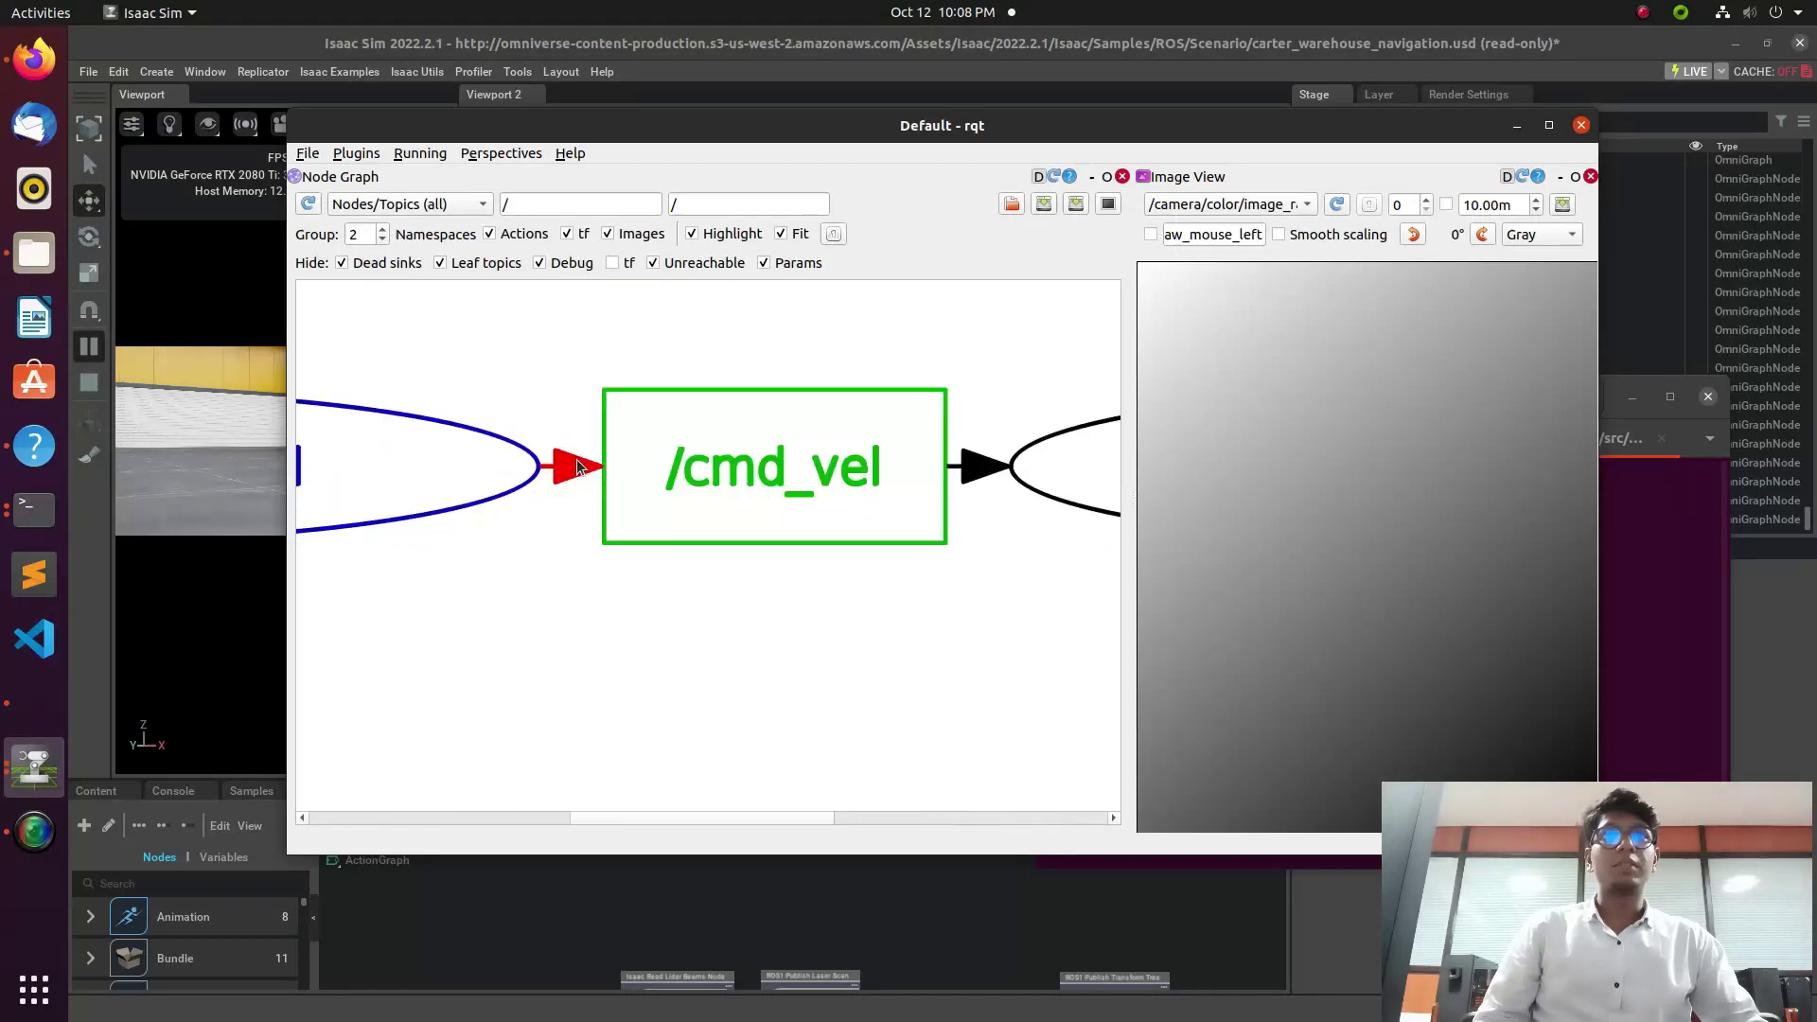
scroll(883, 486, down, 4)
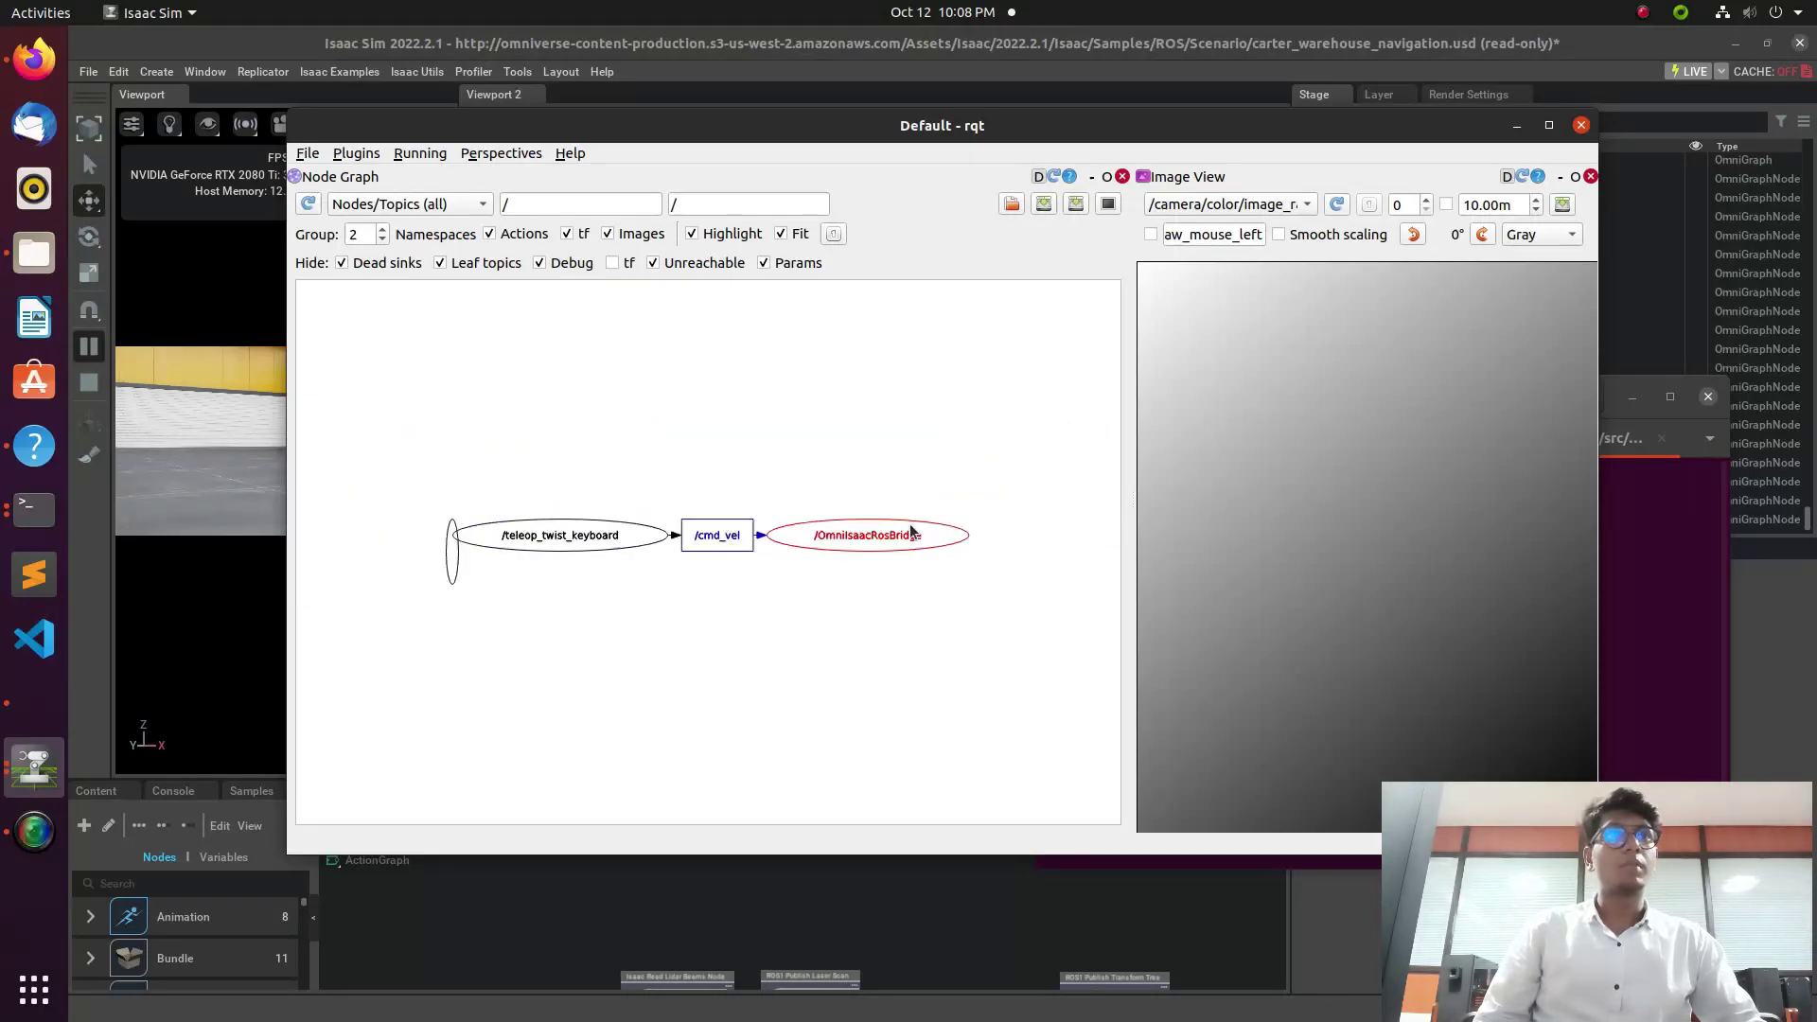
scroll(969, 535, up, 3)
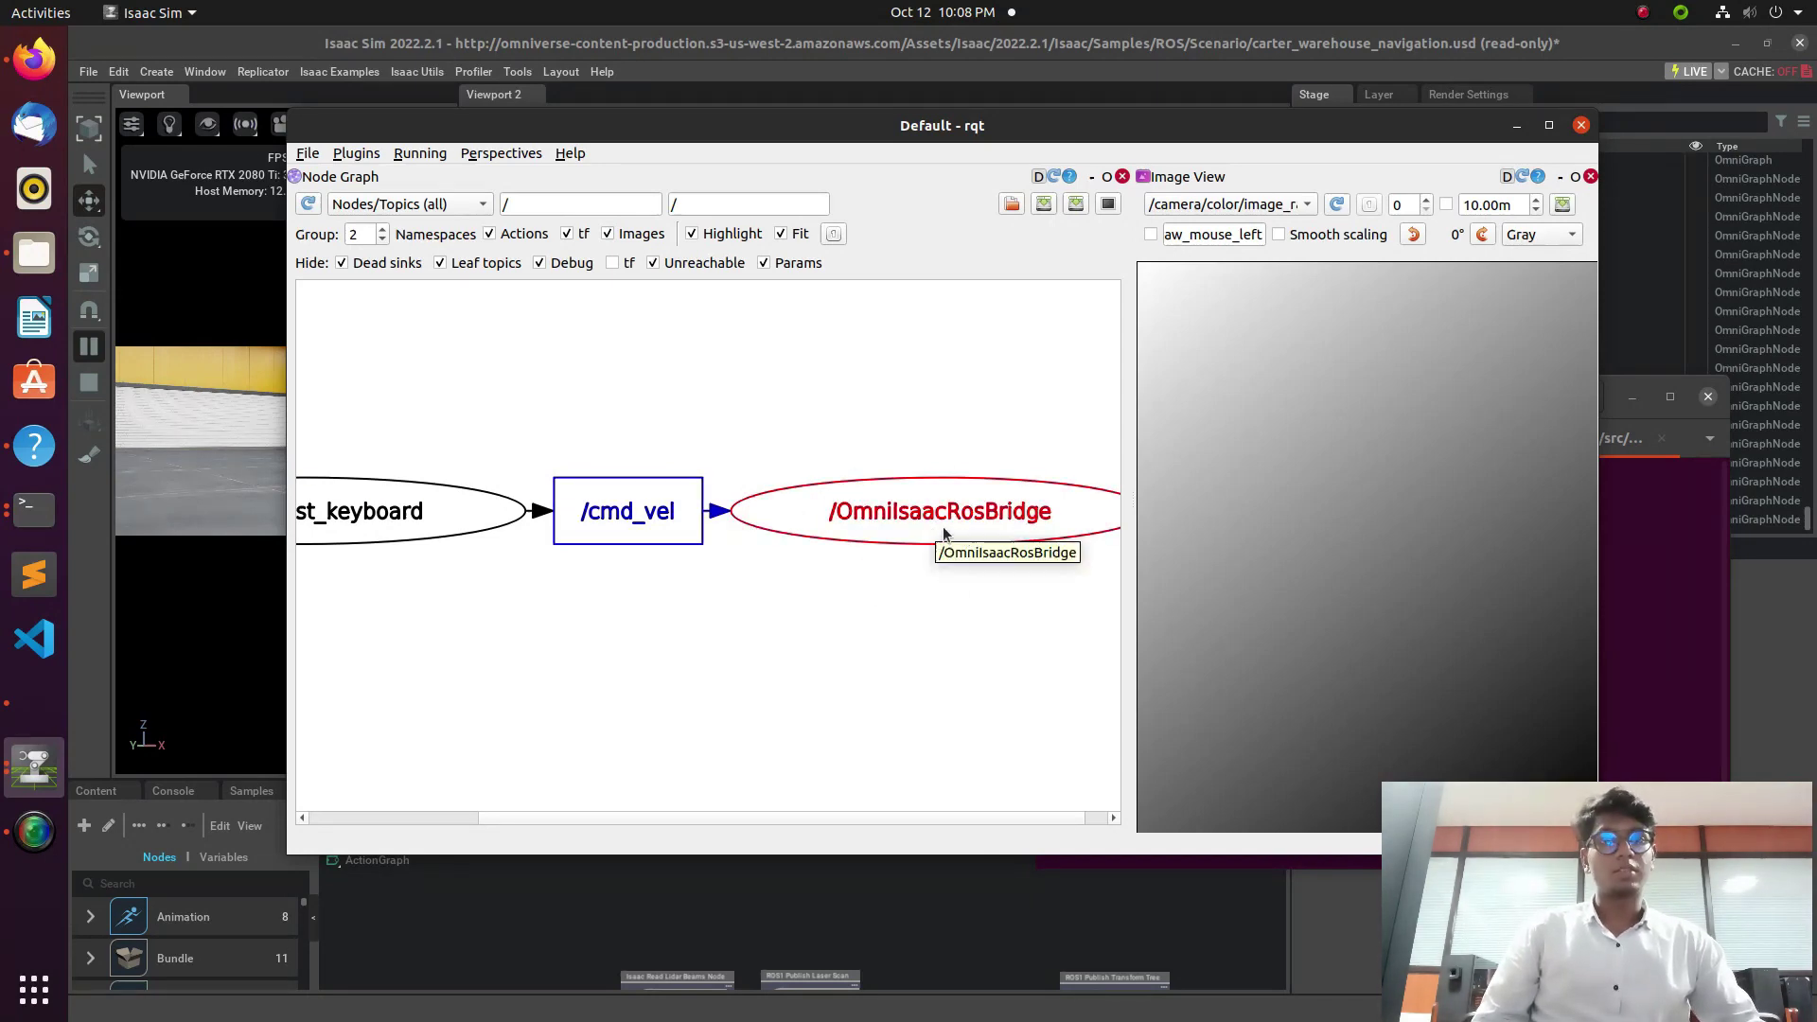
scroll(482, 530, down, 3)
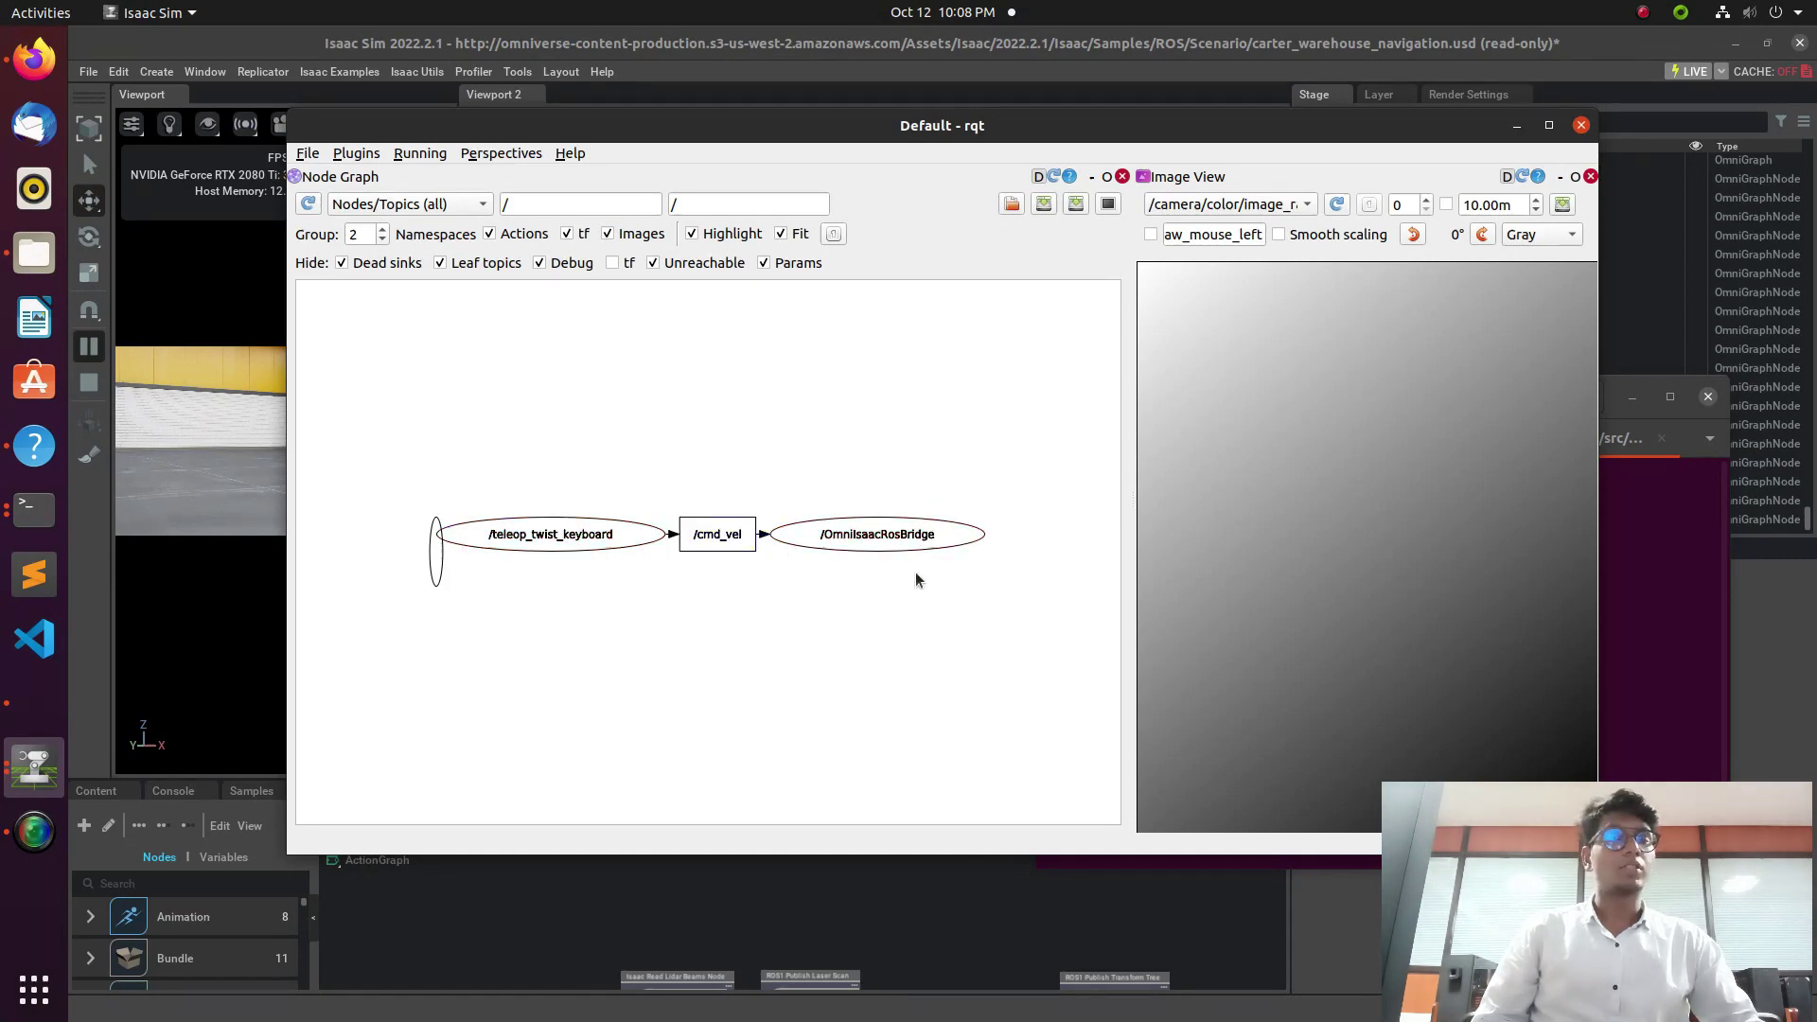
click(1653, 502)
key(ctrl+c)
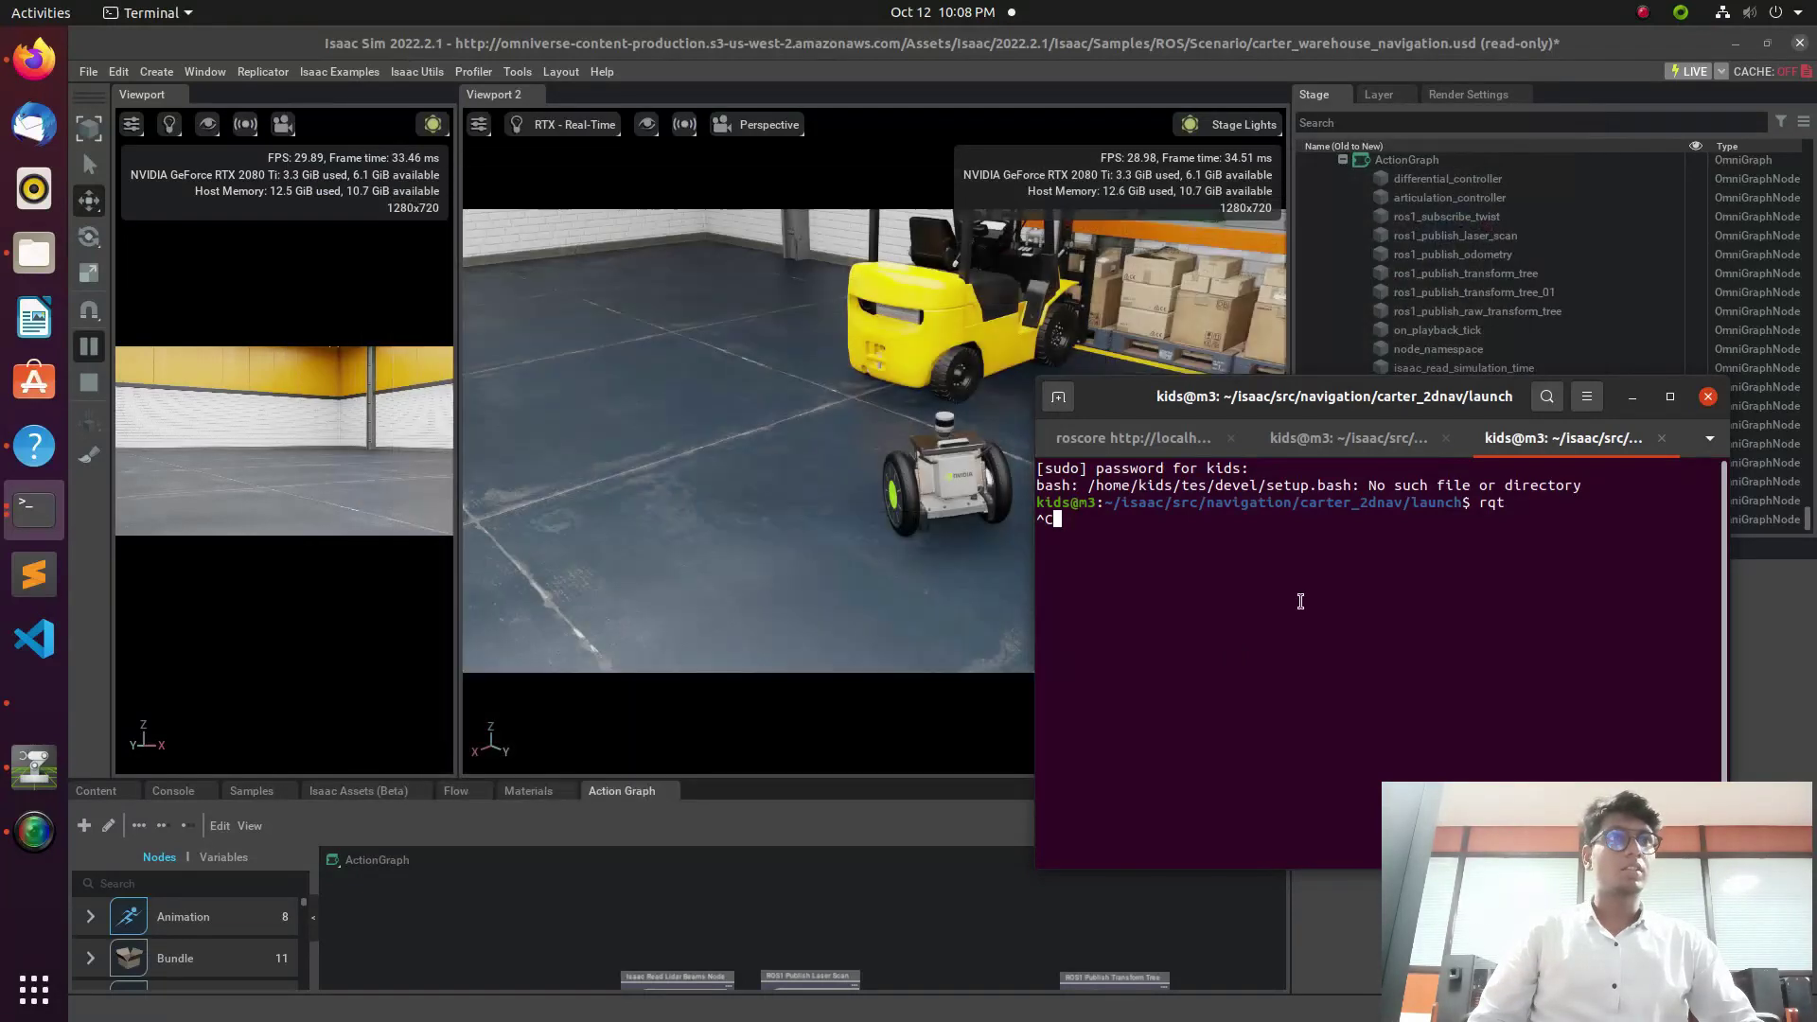
Step: Rotate the robot left from the teleop session, and quit the teleop node leaving that terminal session cleared
click(1366, 445)
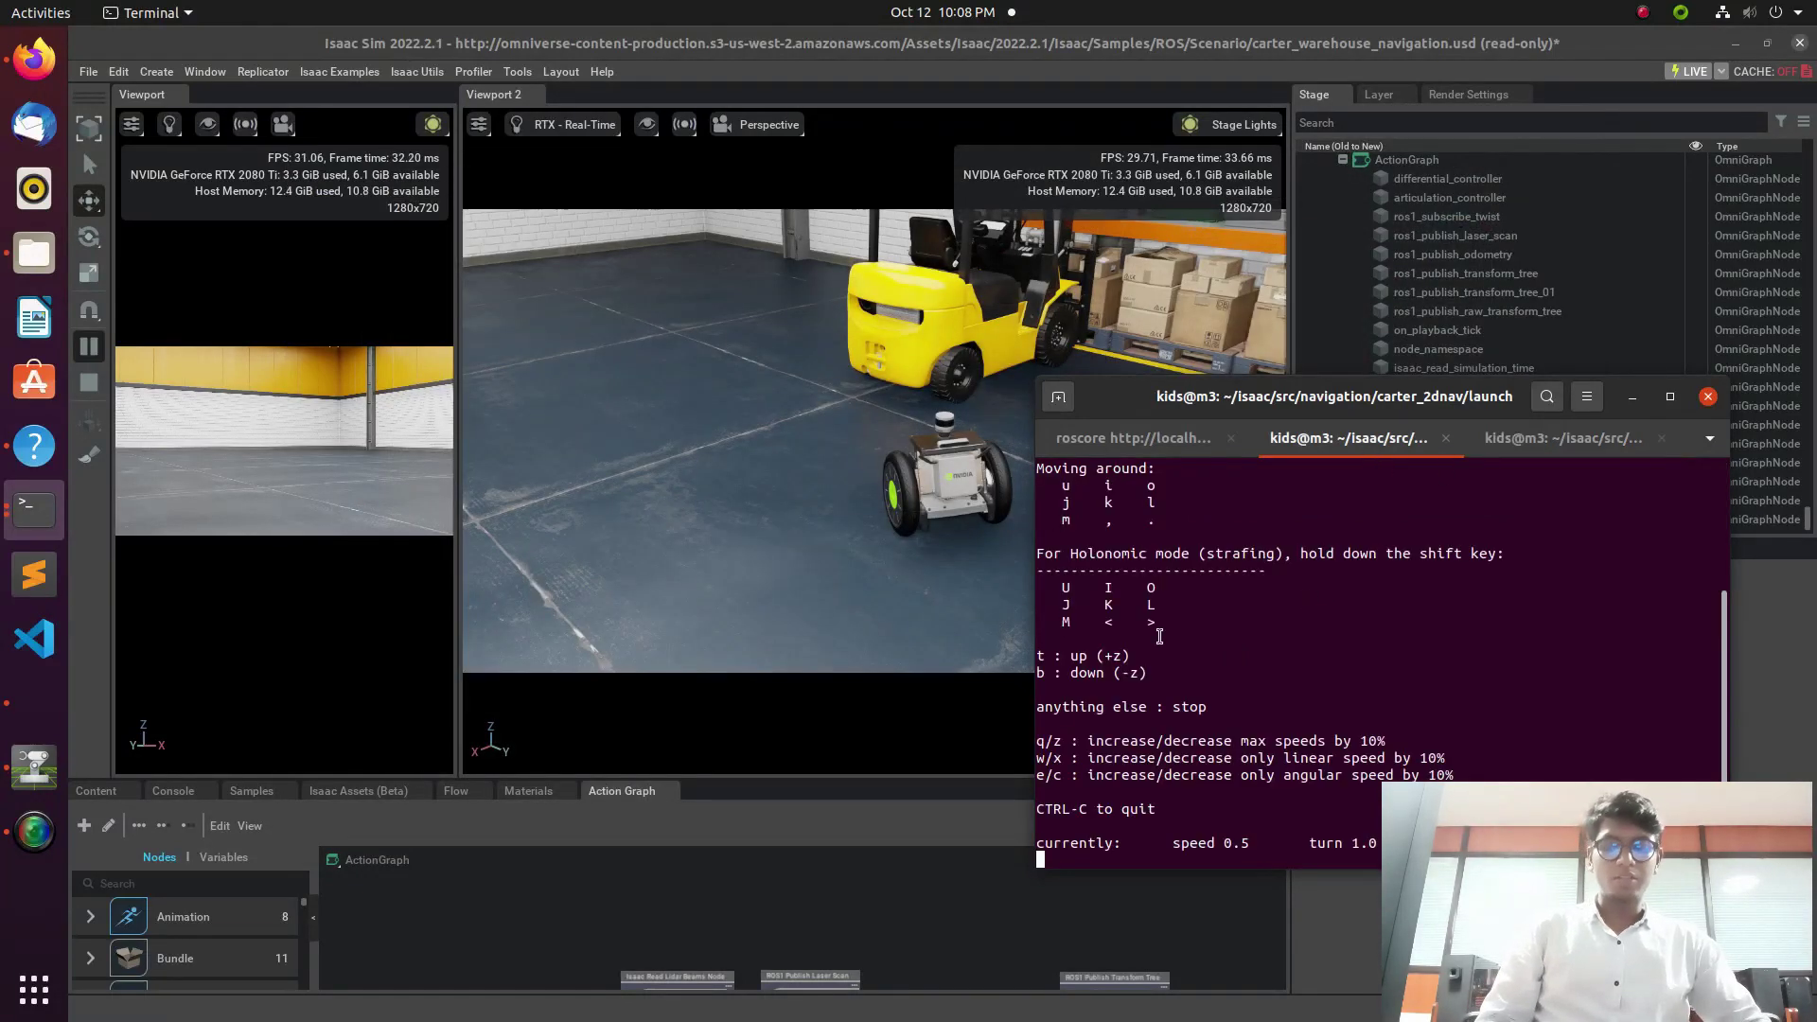
key(j)
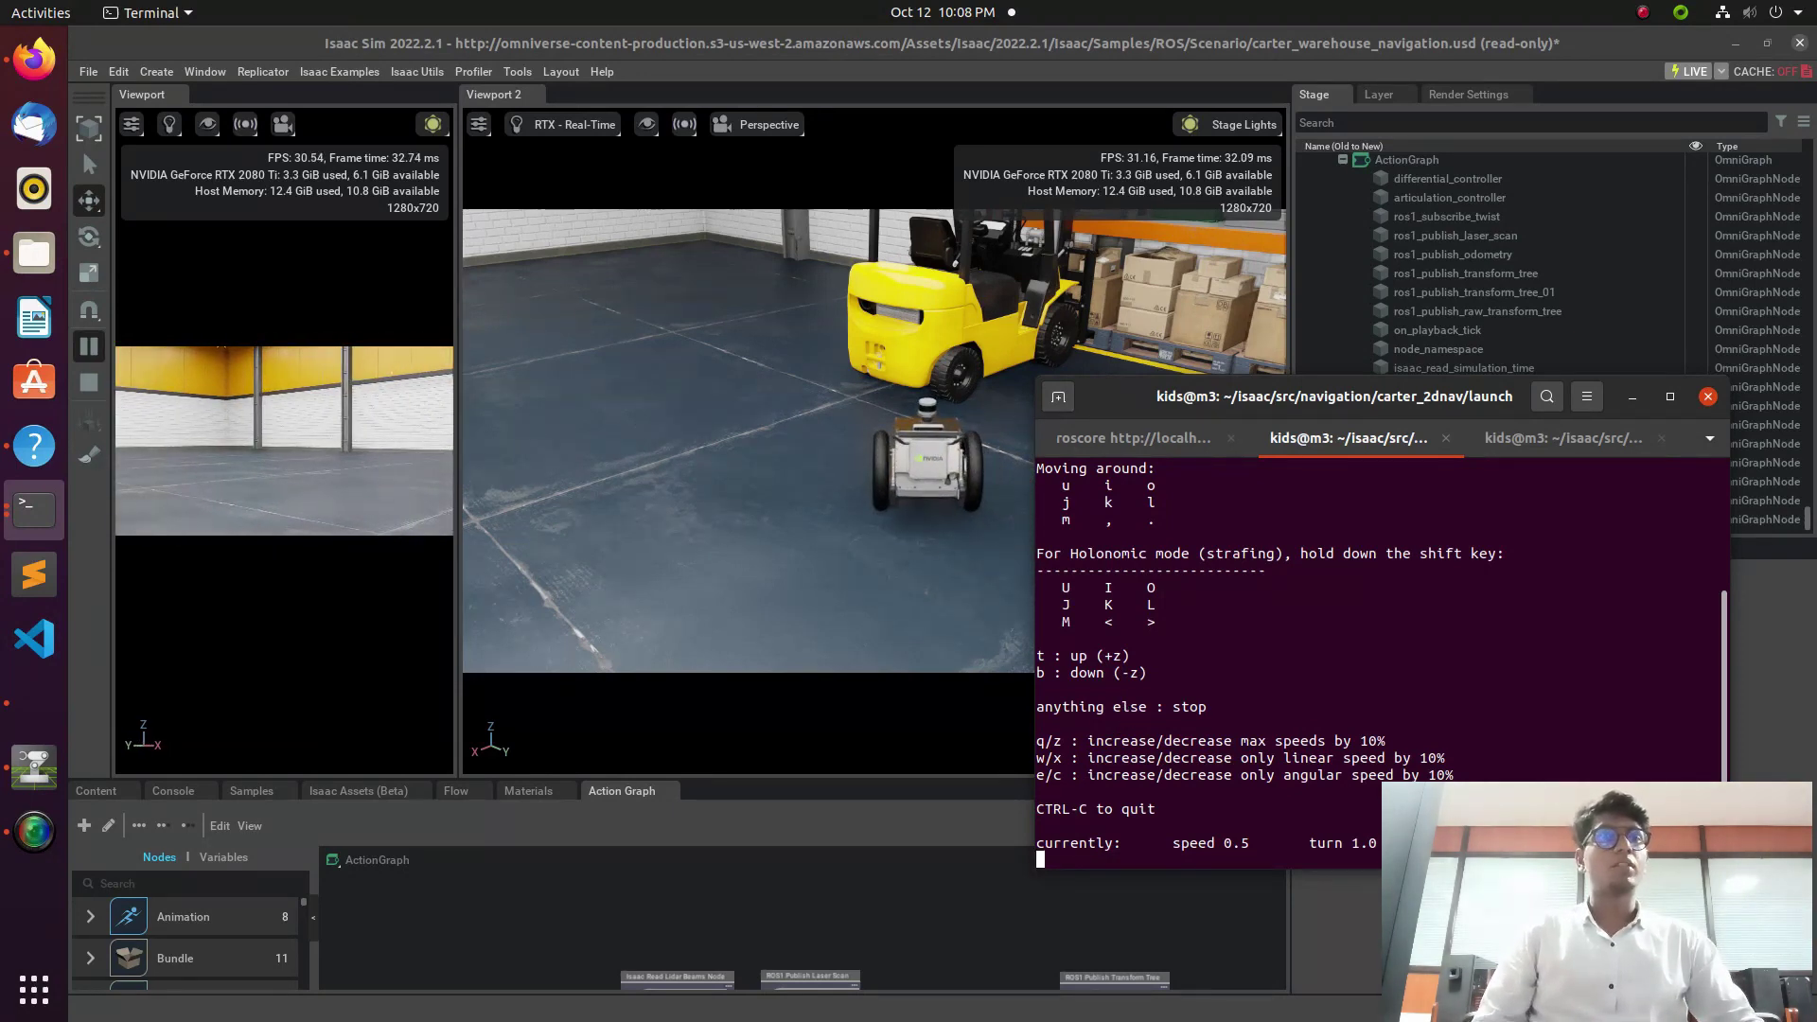
key(ctrl+c)
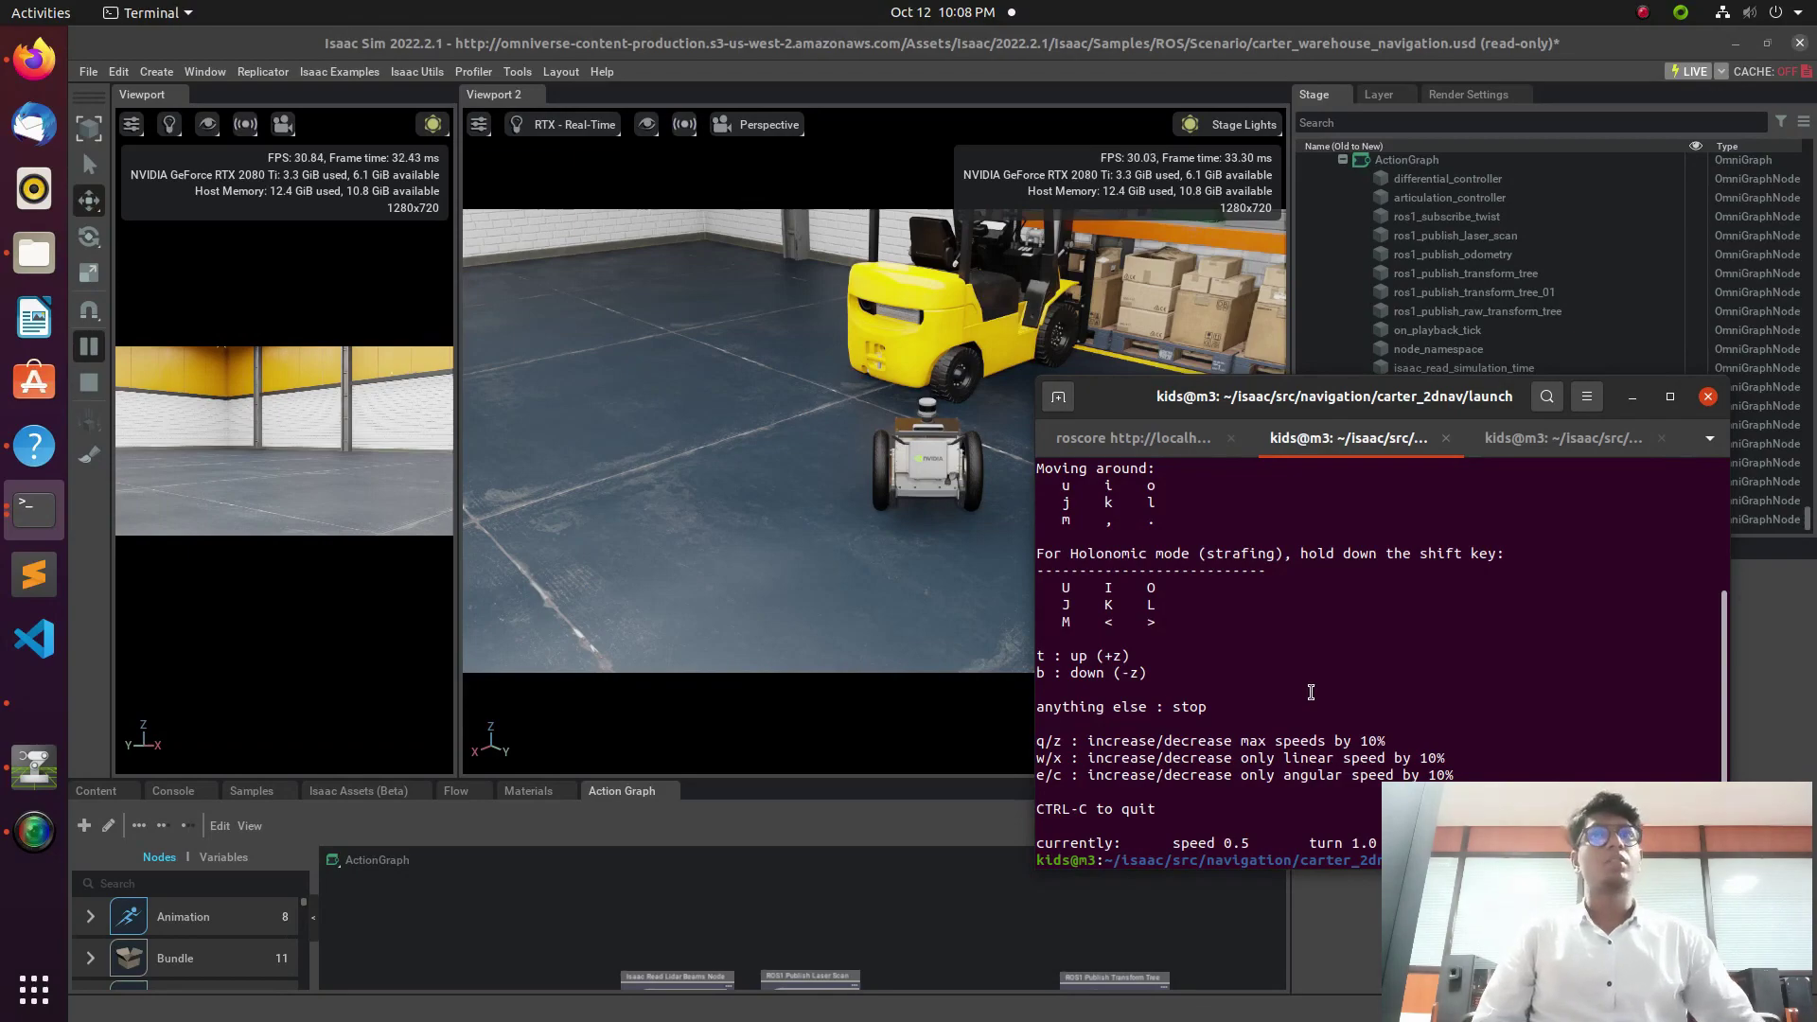
key(ctrl+l)
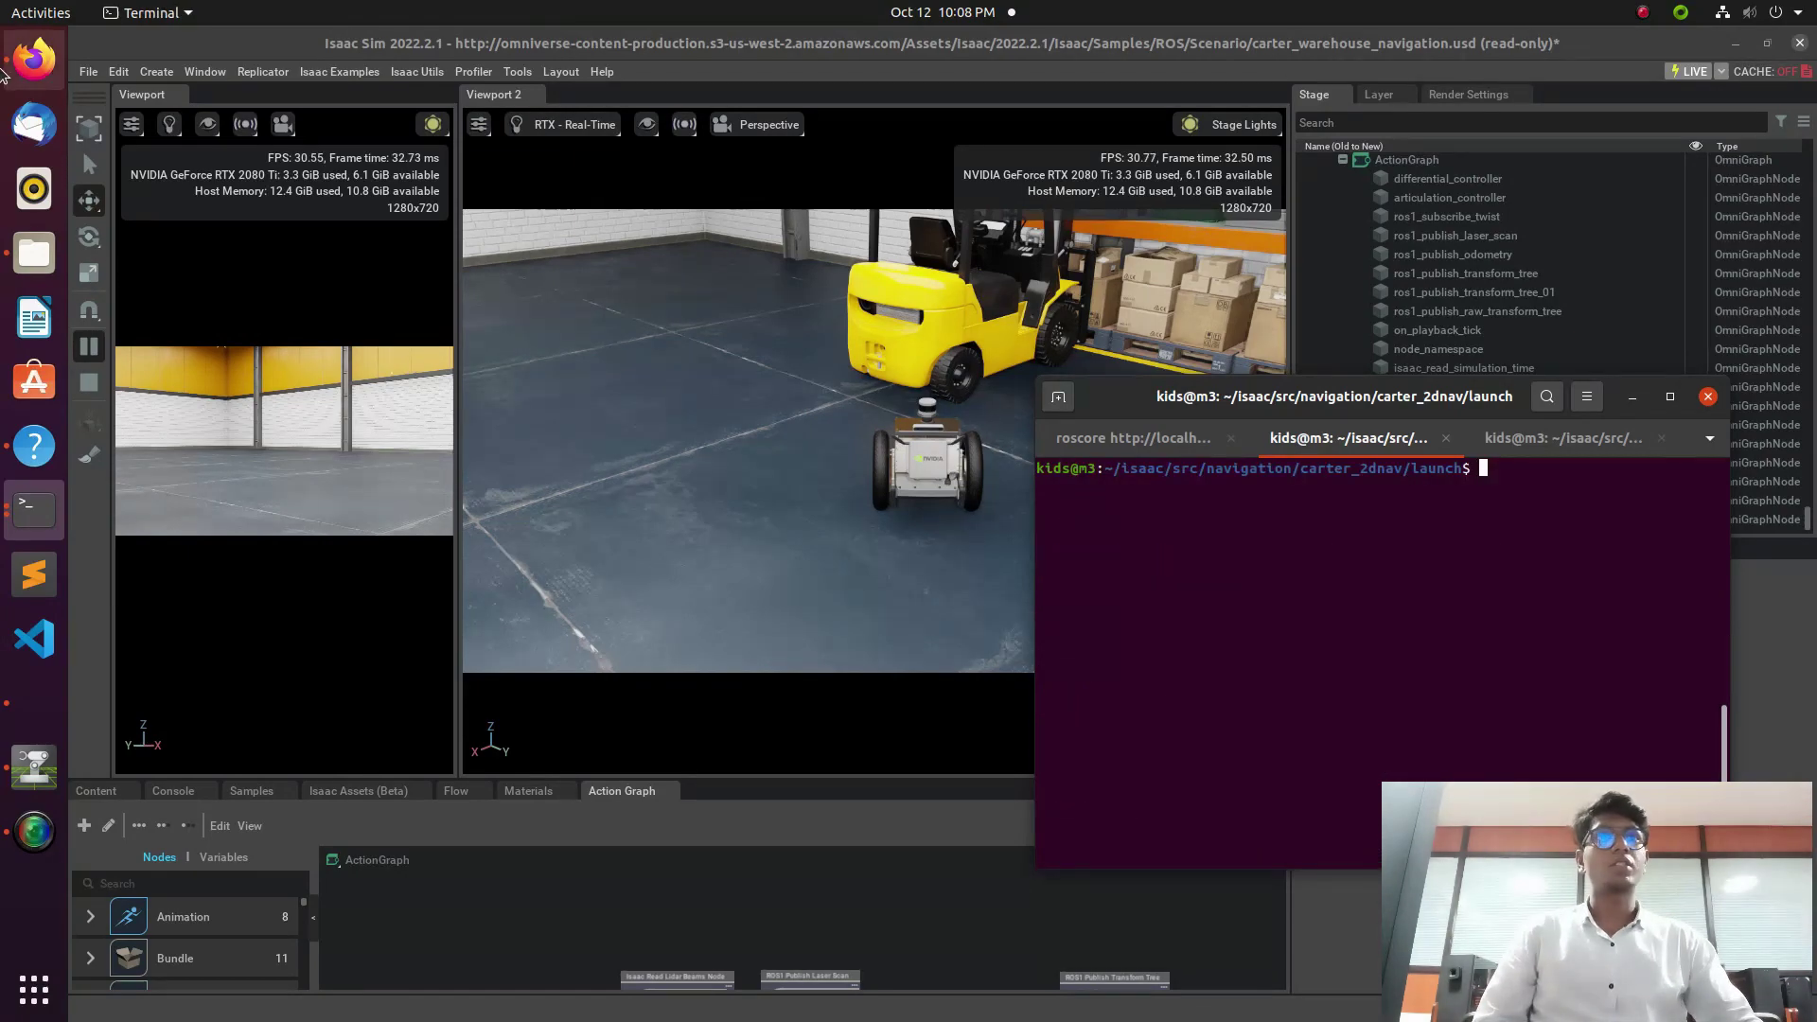
Step: Switch to Firefox and look through the ROS Navigation tutorial, from Running ROS Navigation (7.4) down to the Summary (7.8)
click(34, 58)
scroll(1031, 545, down, 5)
scroll(1030, 546, down, 10)
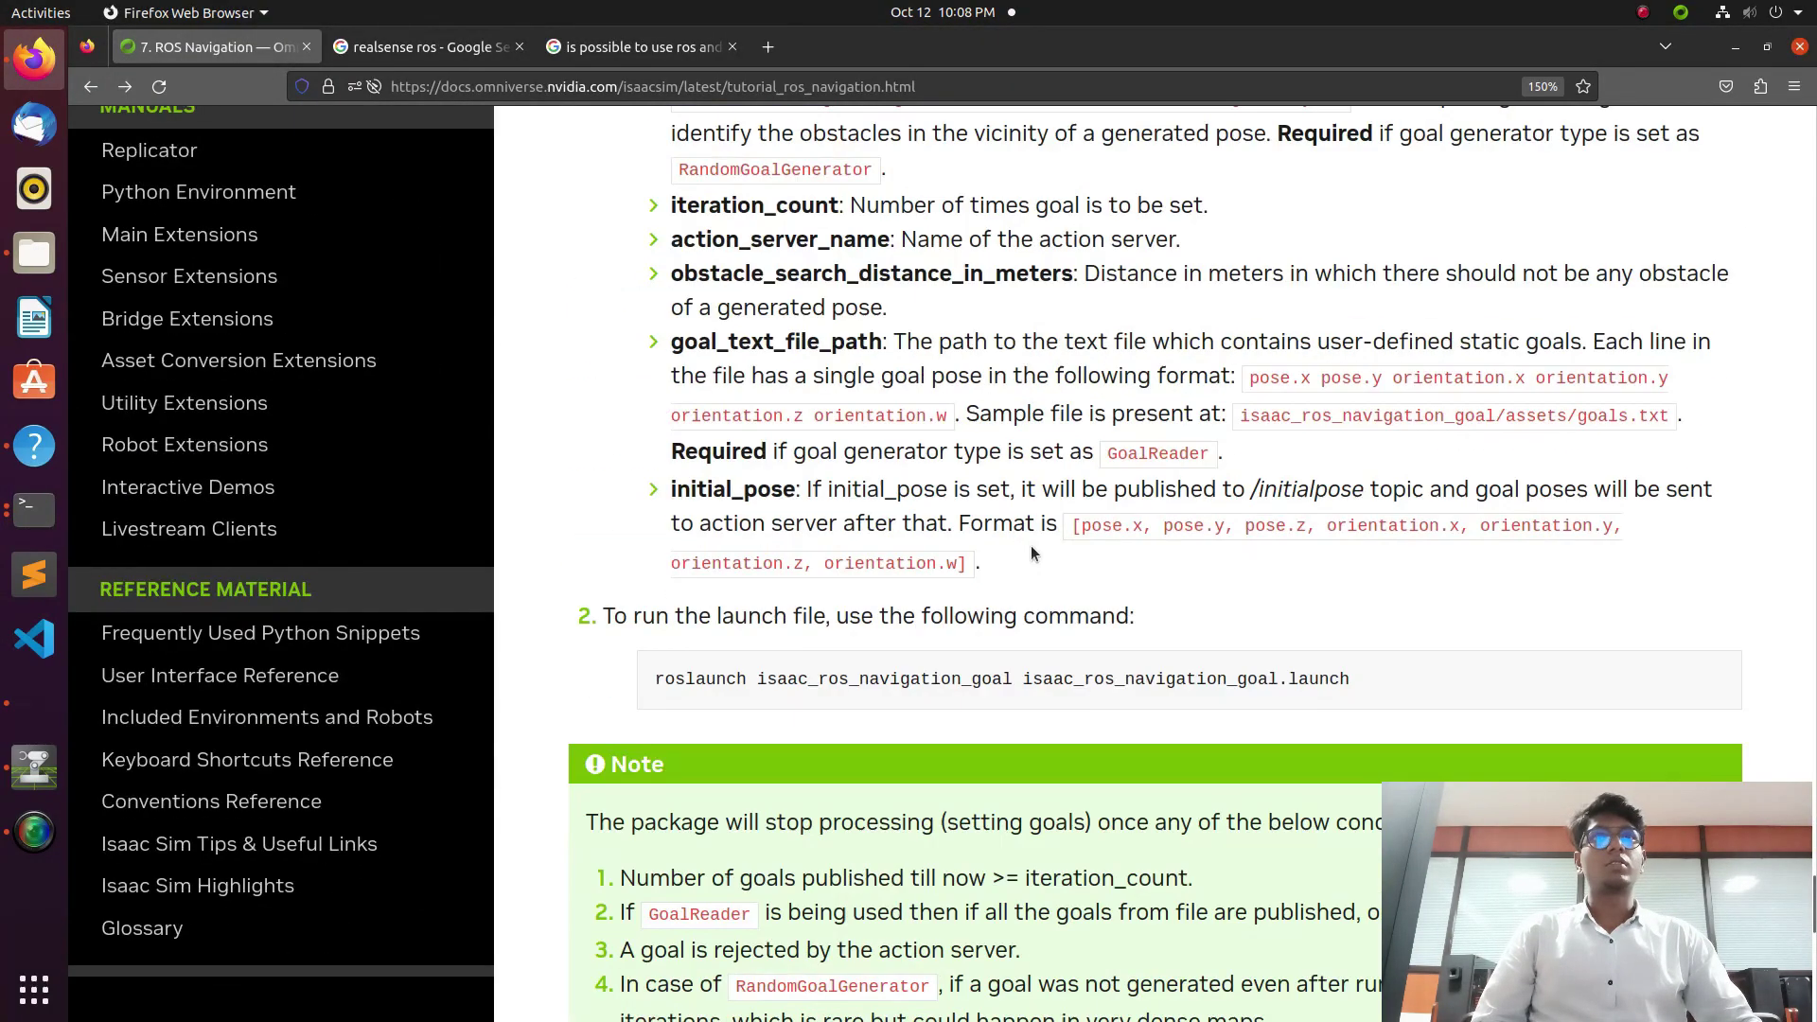
scroll(1031, 545, up, 15)
scroll(1030, 545, up, 10)
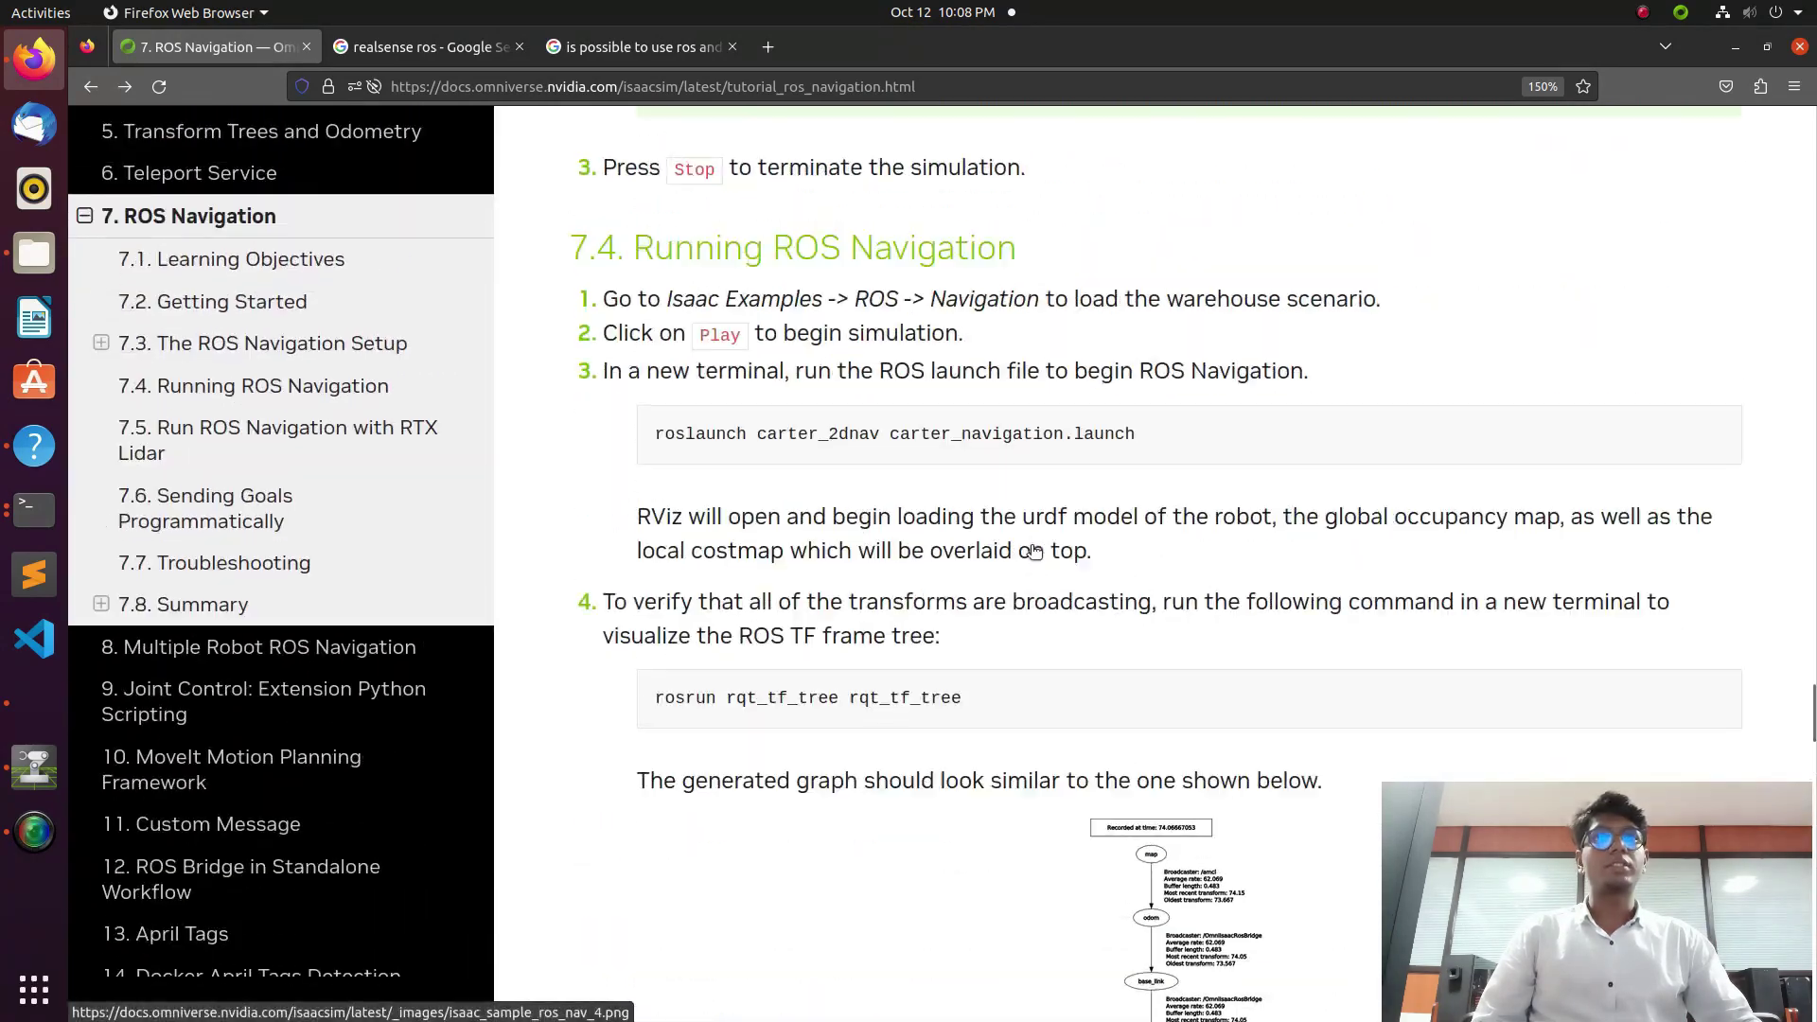
scroll(1032, 548, down, 8)
scroll(1033, 549, down, 15)
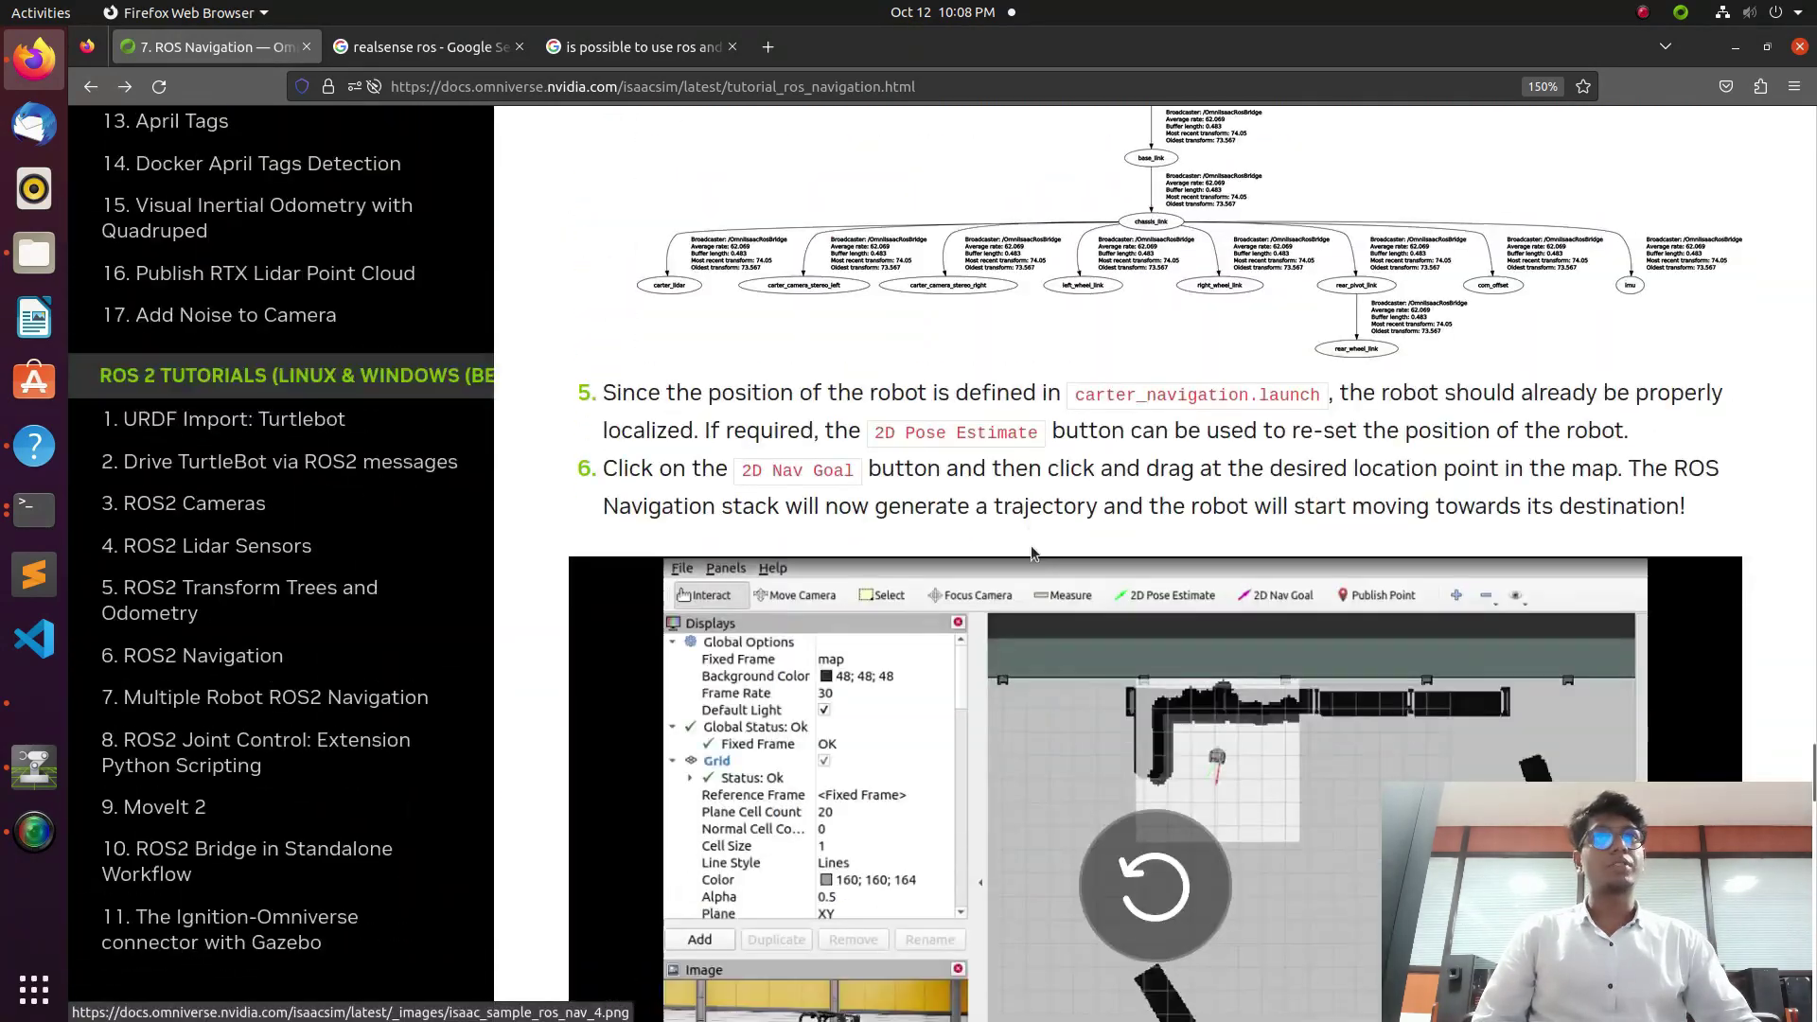
scroll(1031, 545, down, 6)
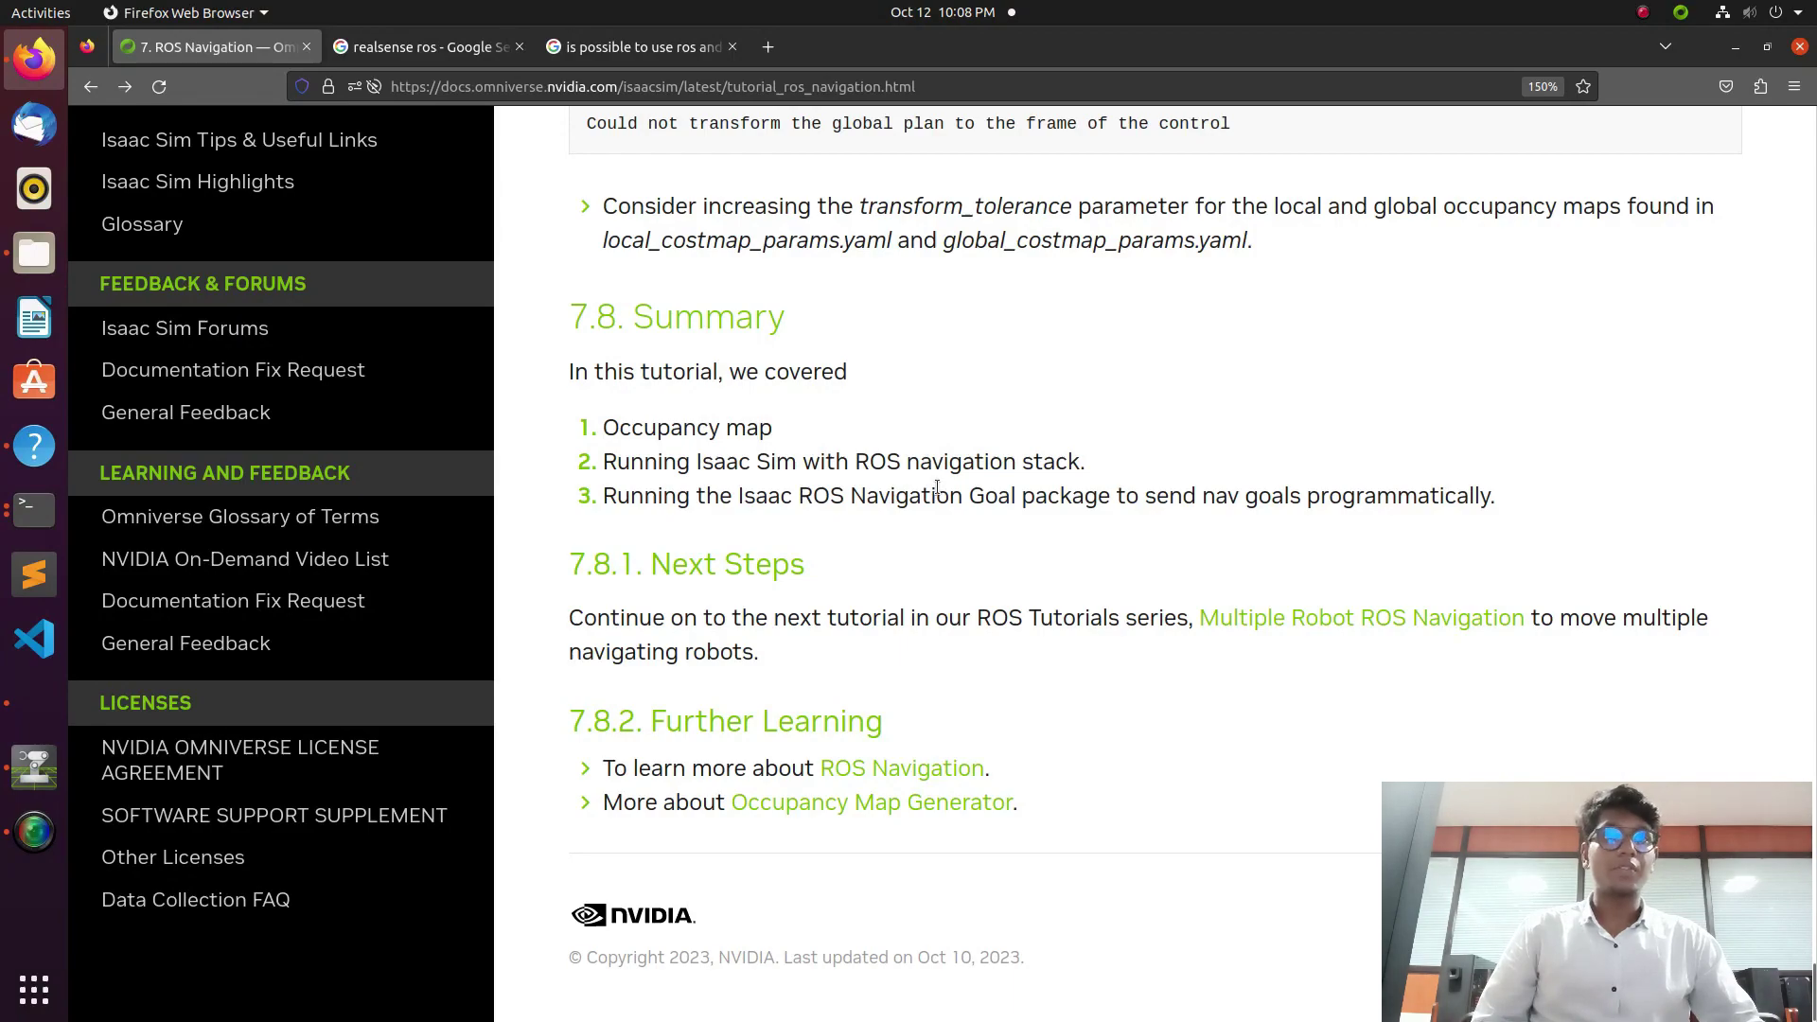
Step: Look back up through the ROS Navigation tutorial to the warehouse occupancy map image above the slam_gmapping section
scroll(931, 566, up, 15)
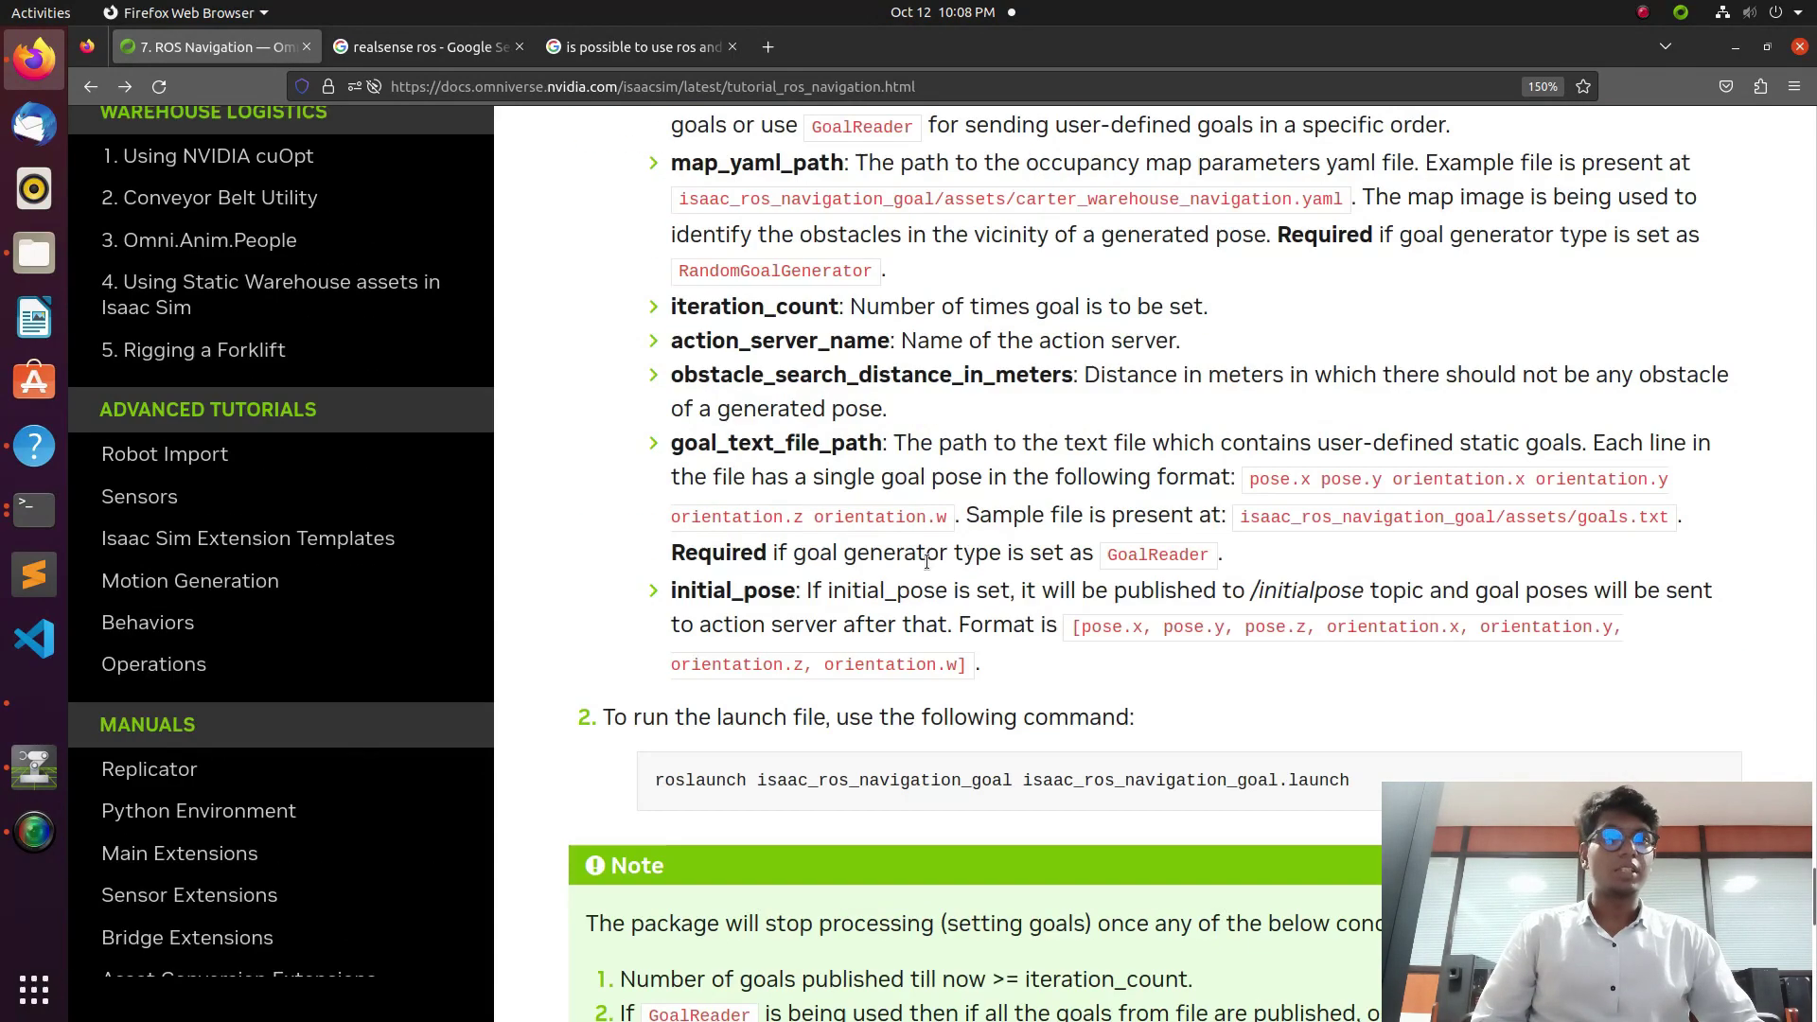
scroll(931, 569, up, 1)
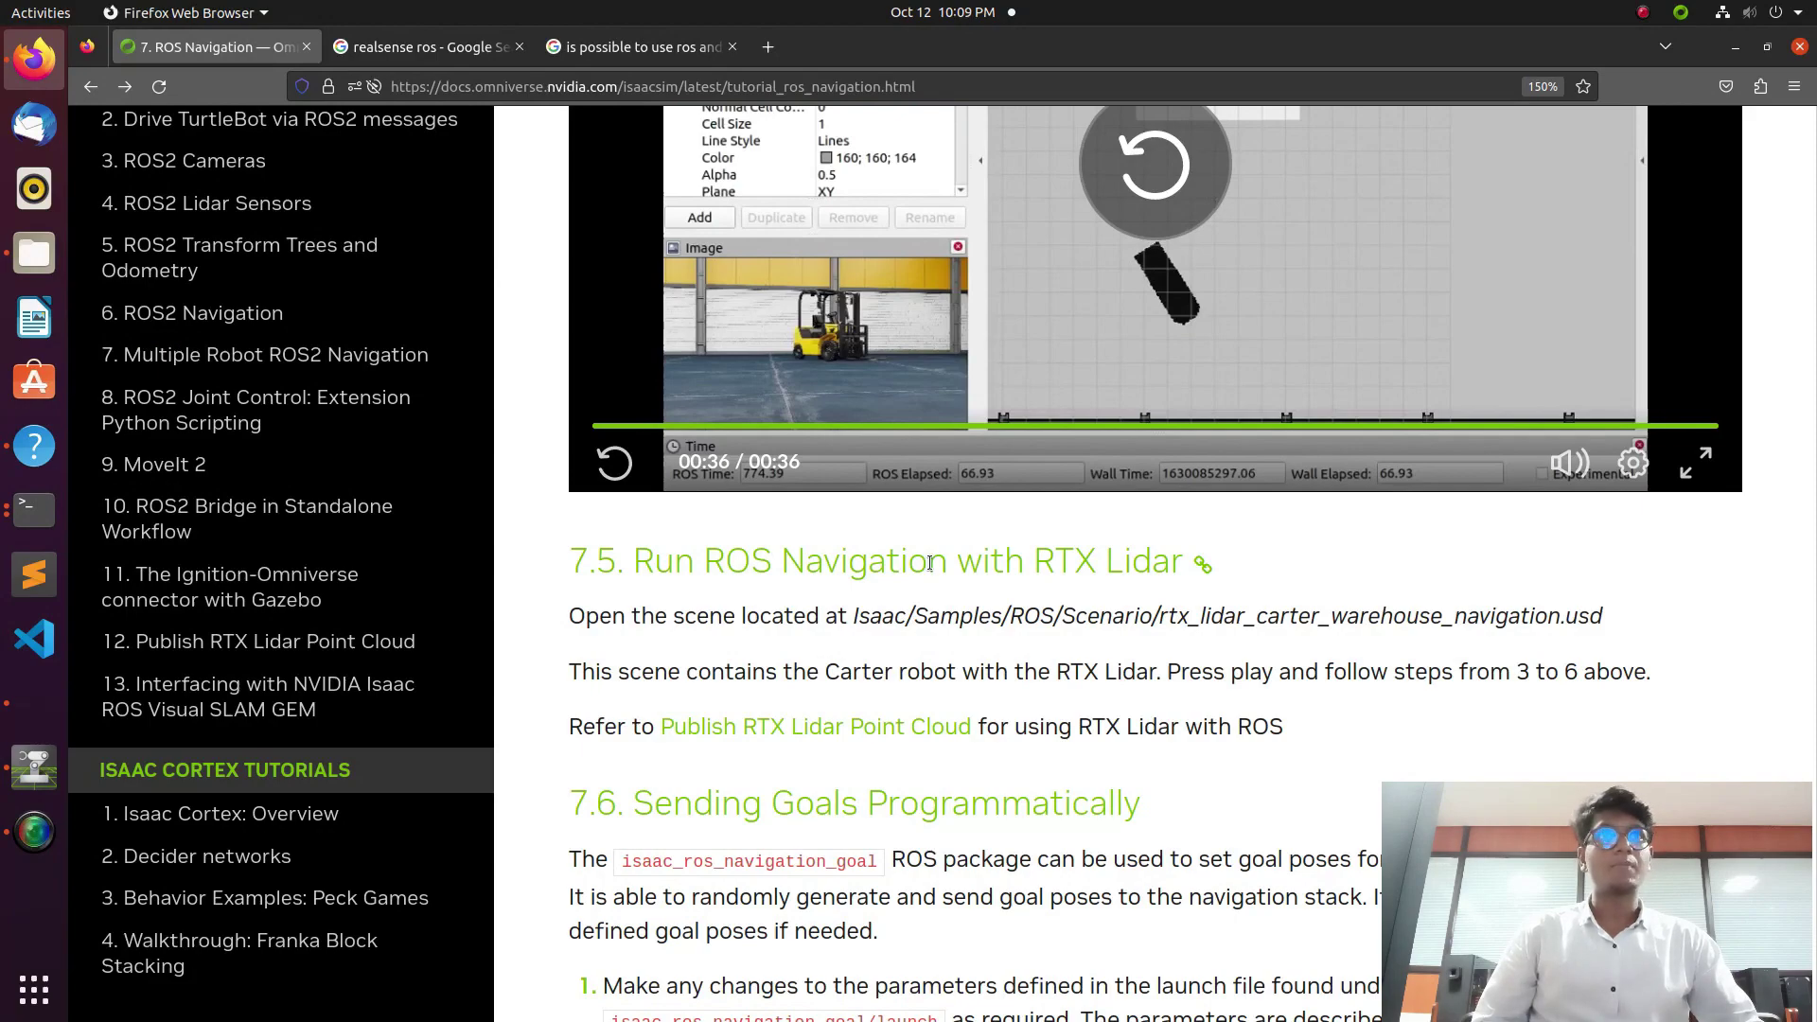
scroll(931, 562, up, 15)
scroll(932, 563, up, 6)
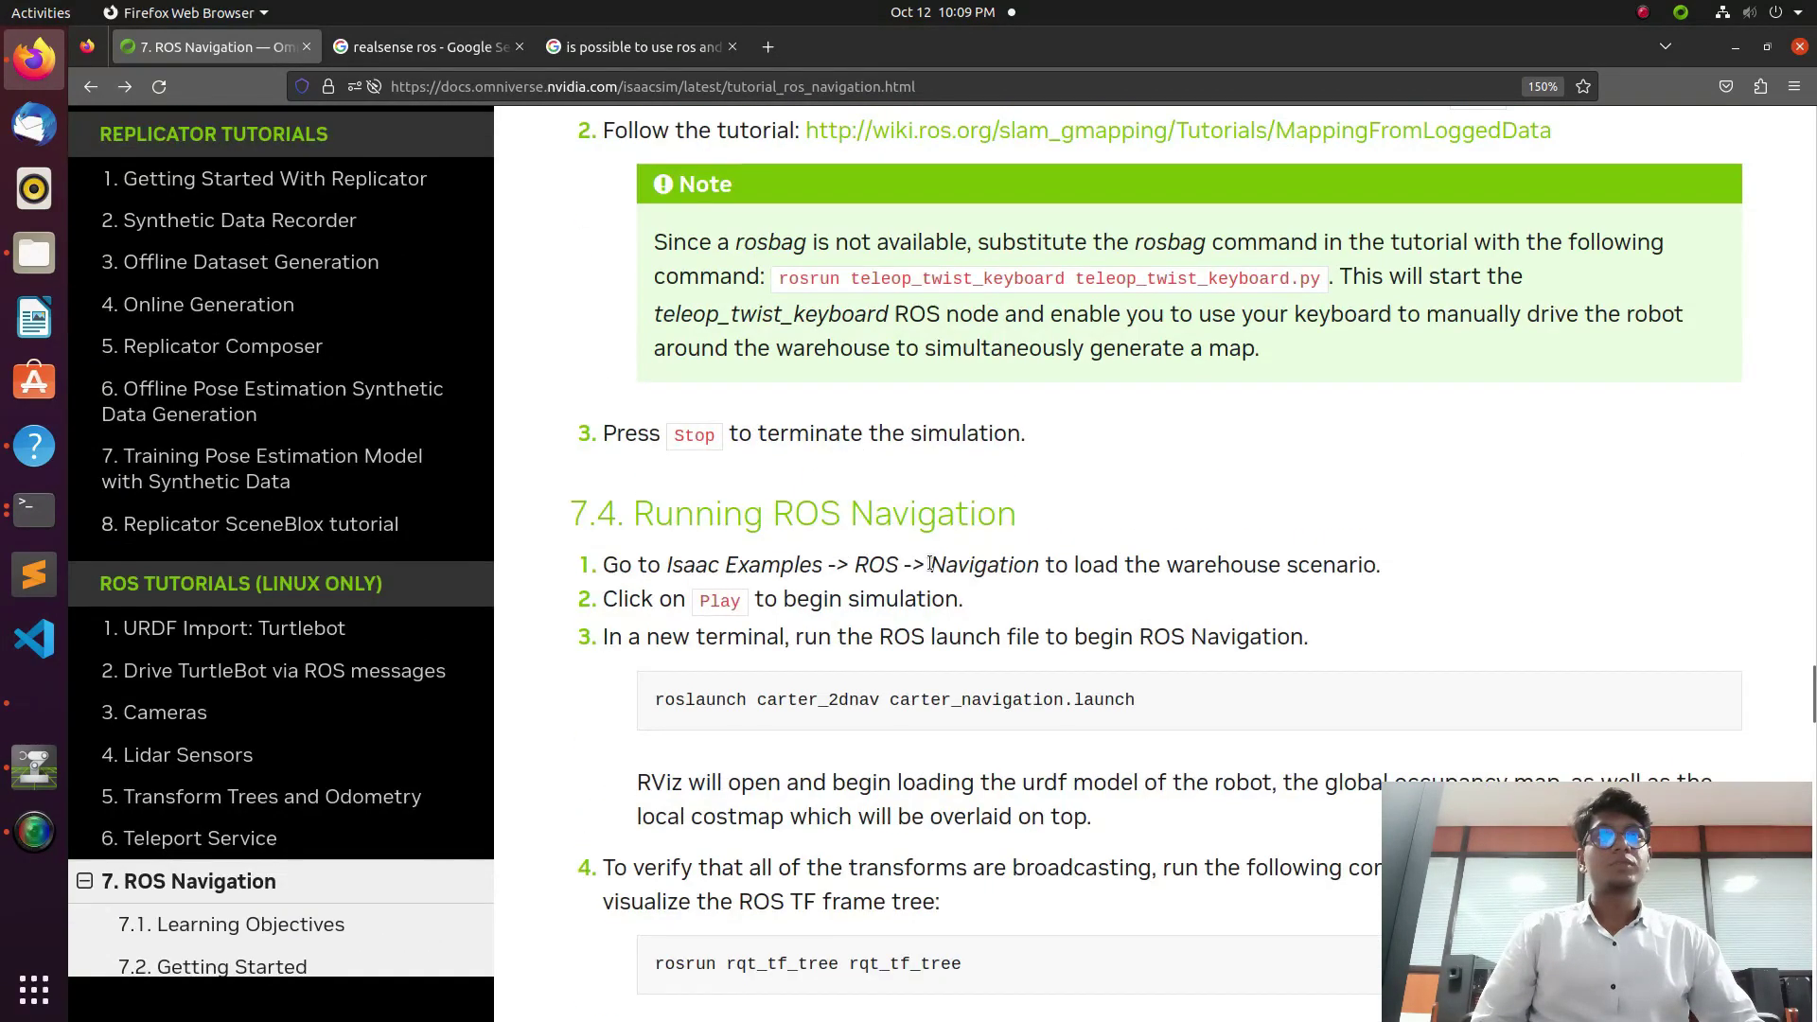
scroll(931, 564, up, 20)
scroll(930, 564, down, 12)
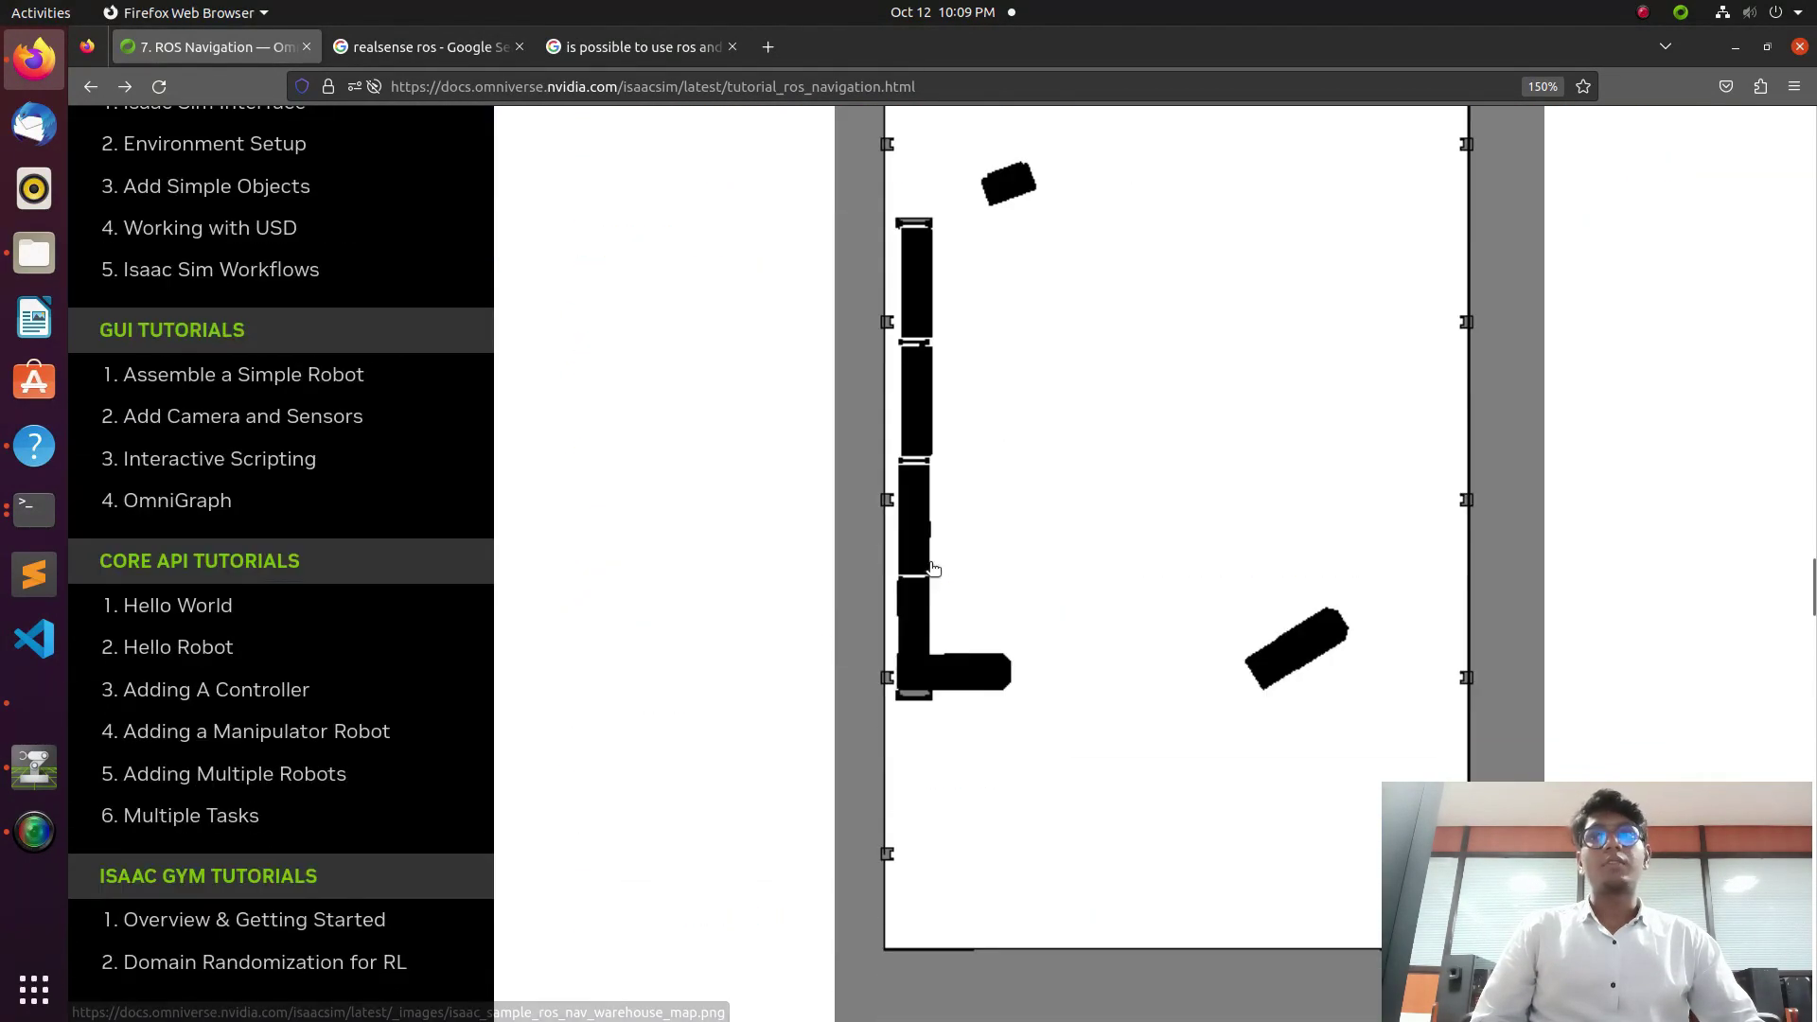
scroll(933, 567, down, 3)
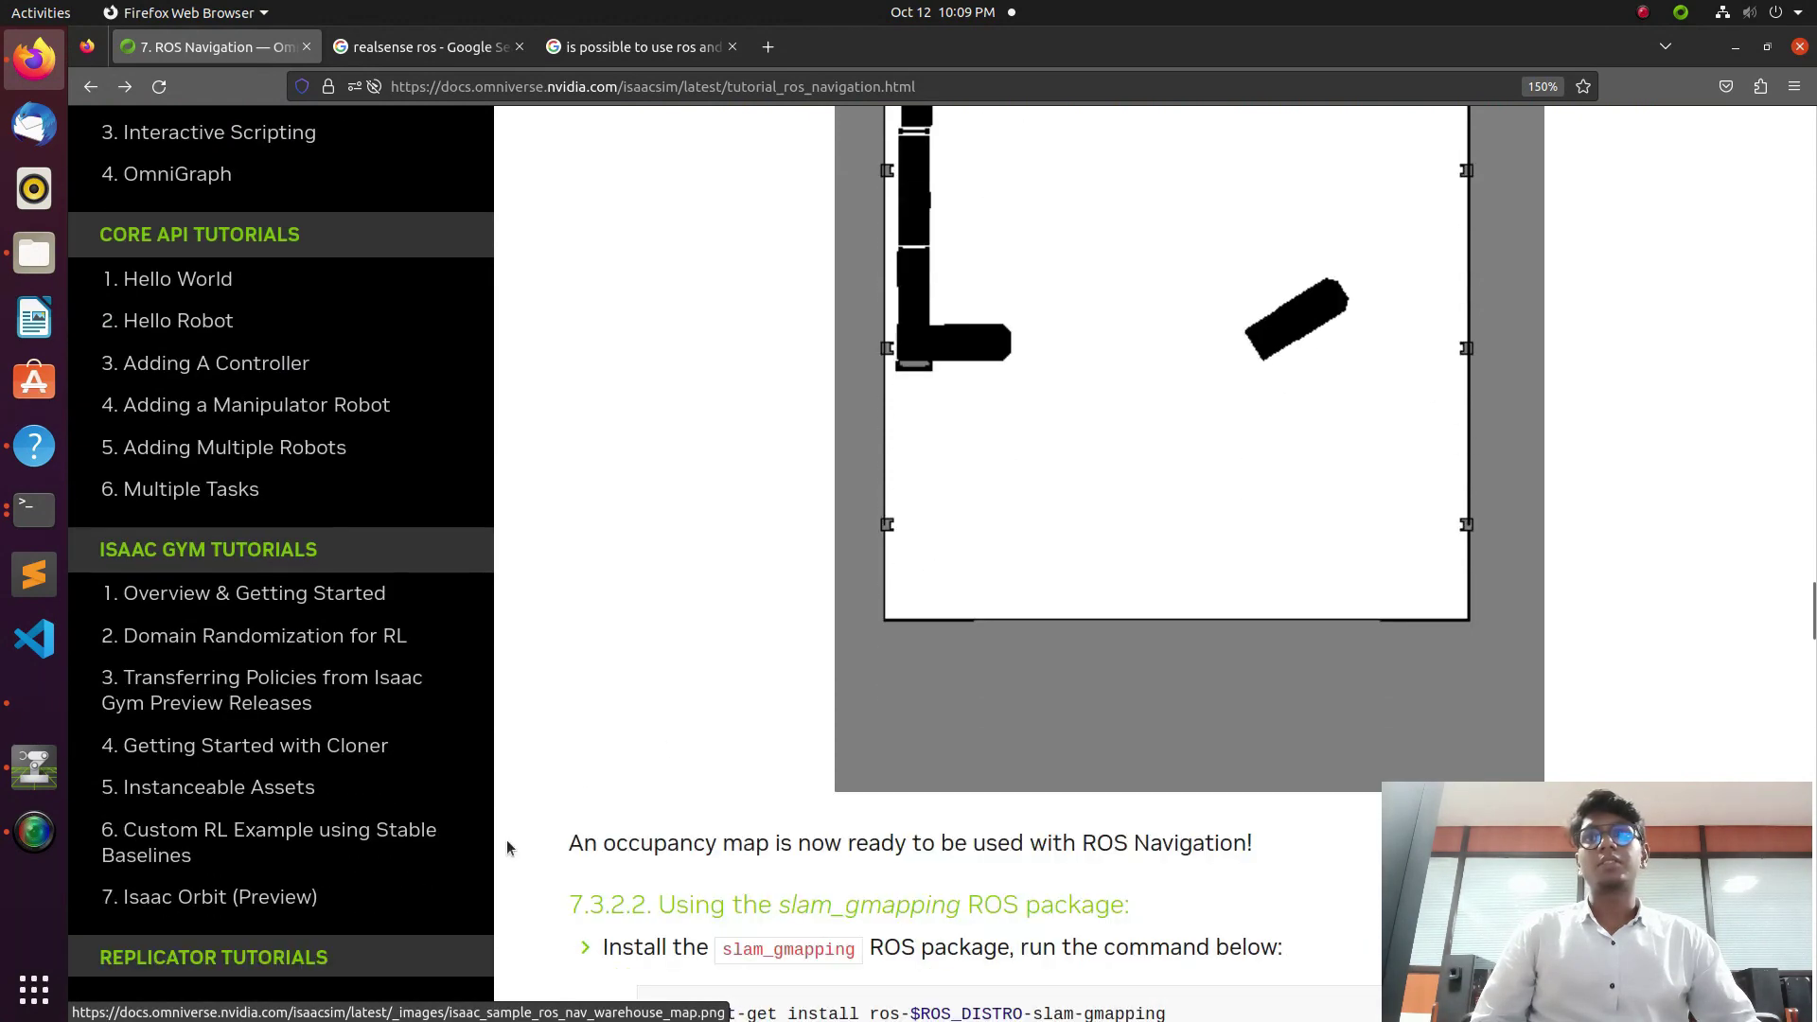
Step: Switch back to Isaac Sim and open the Occupancy Map utility
click(34, 766)
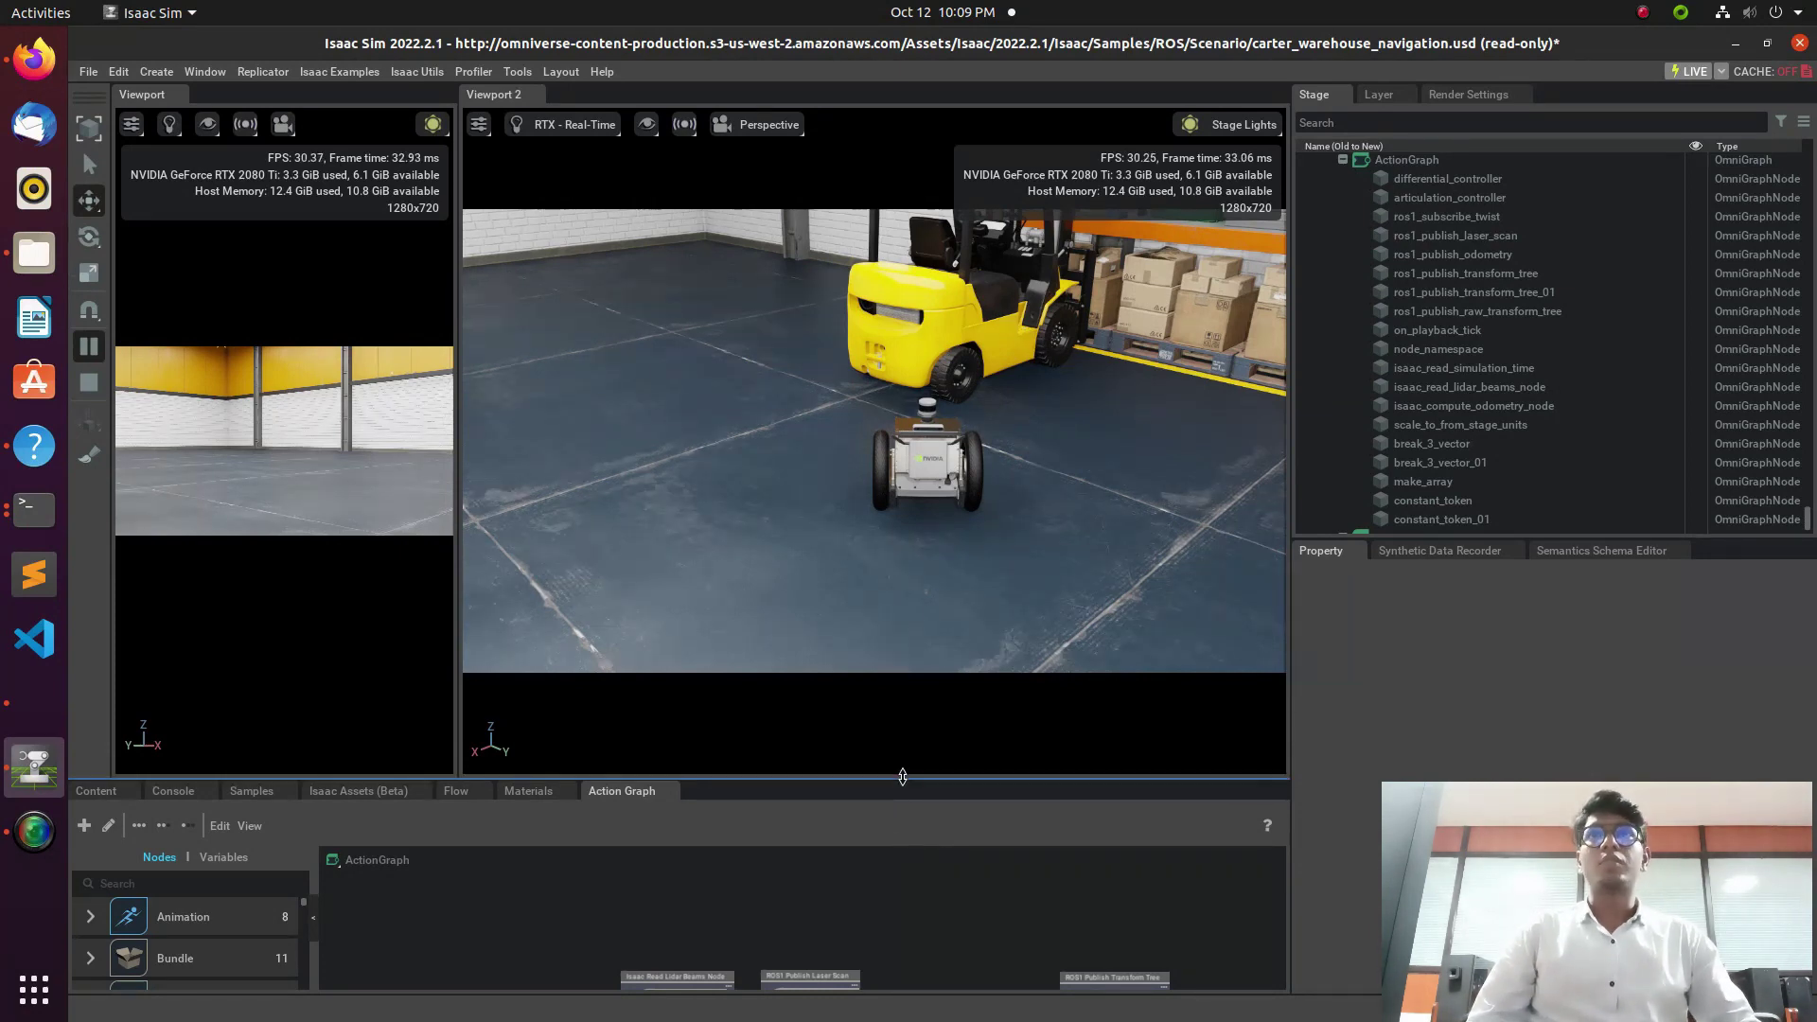
click(356, 72)
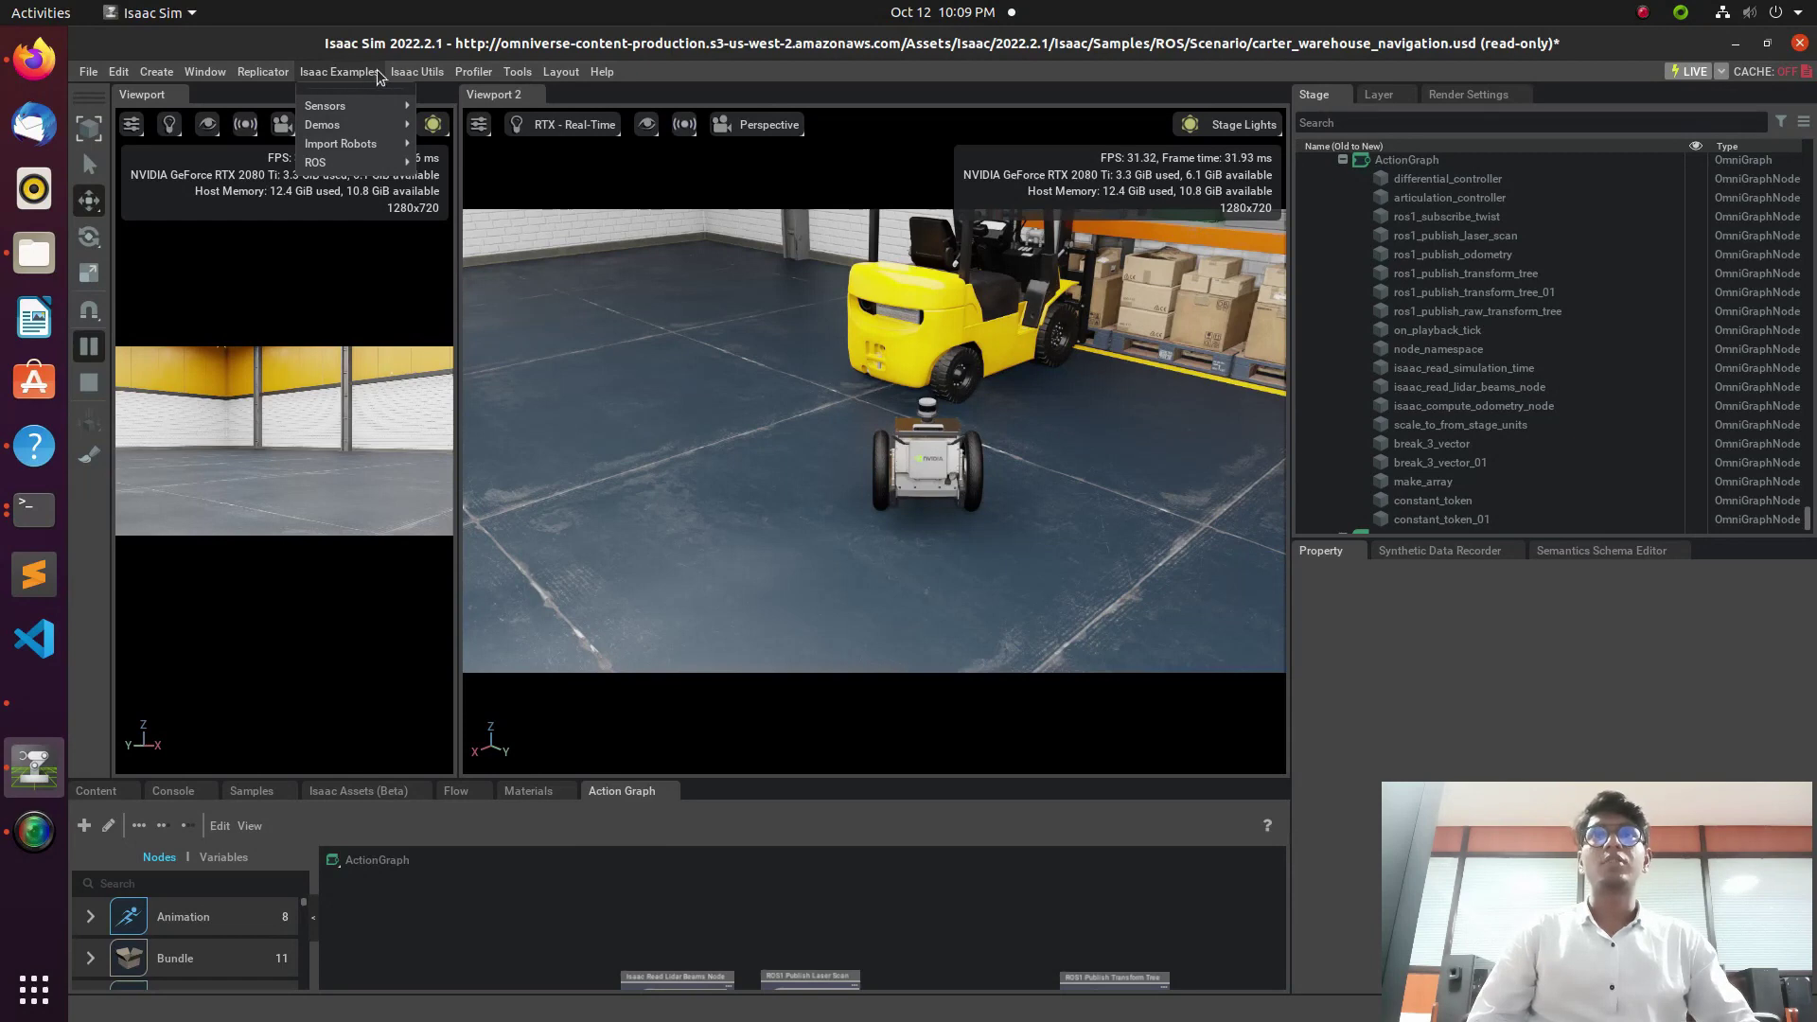
mouse_move(426, 74)
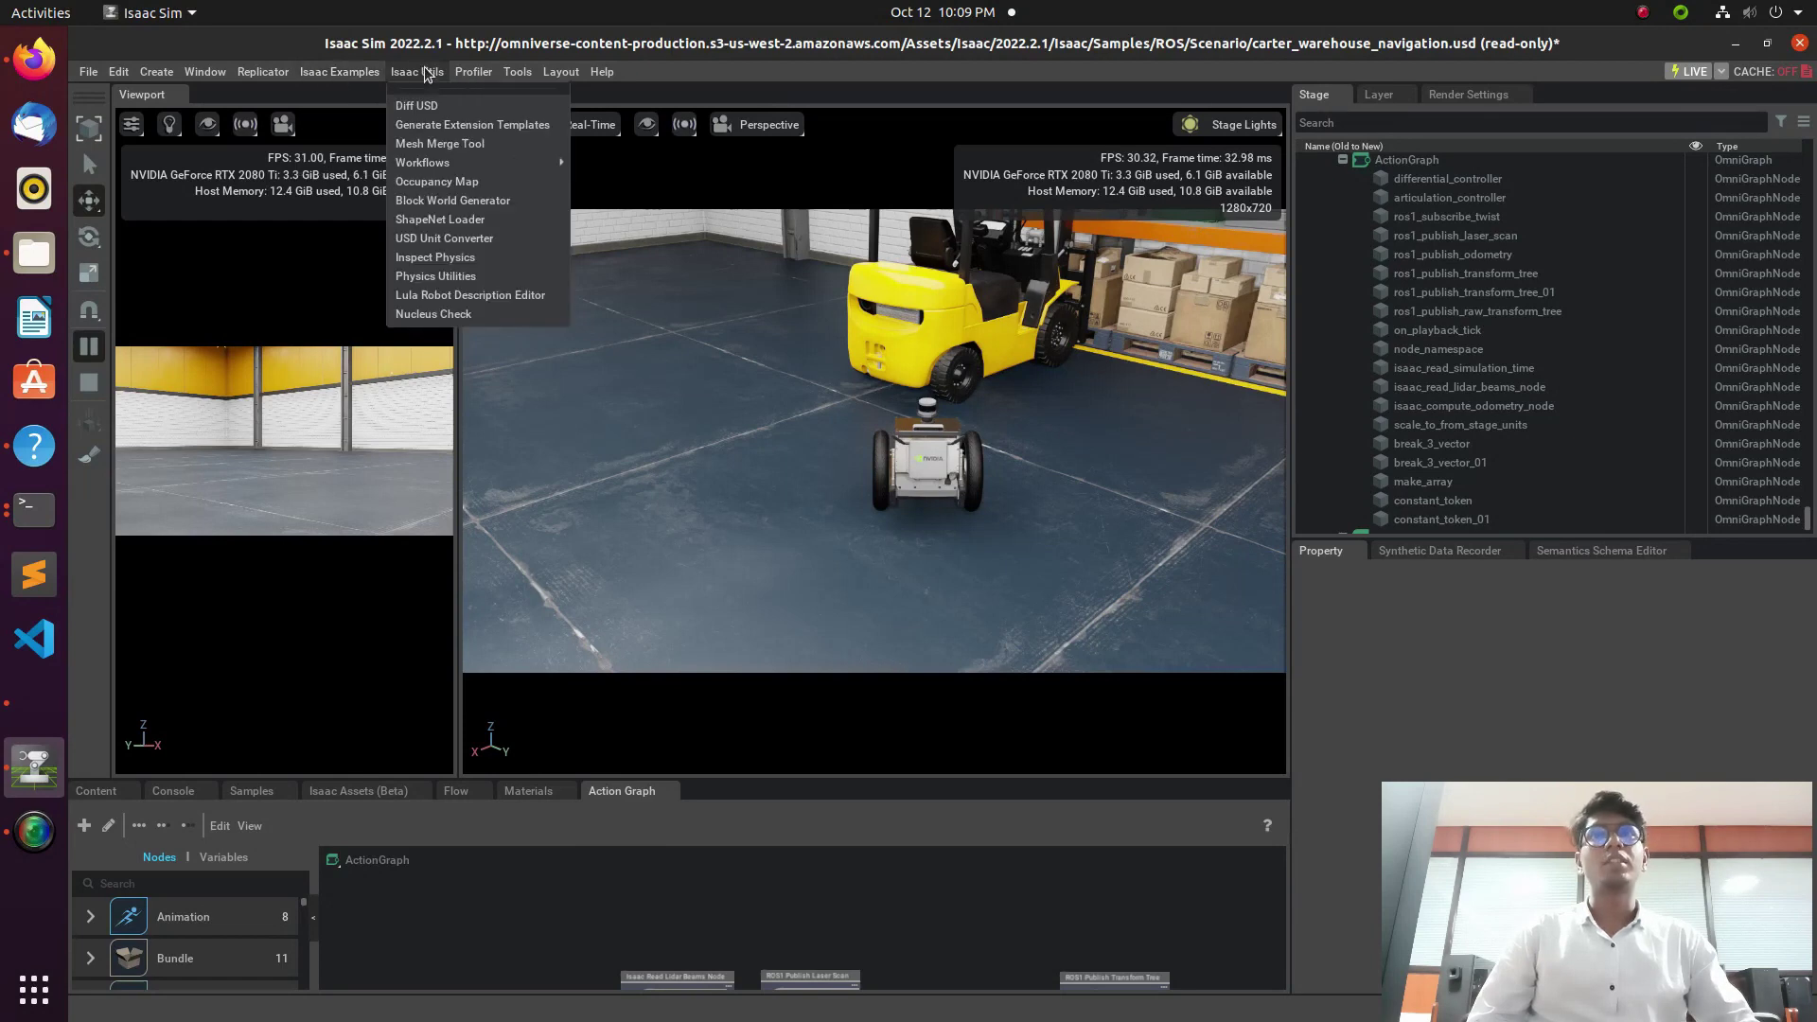
click(472, 182)
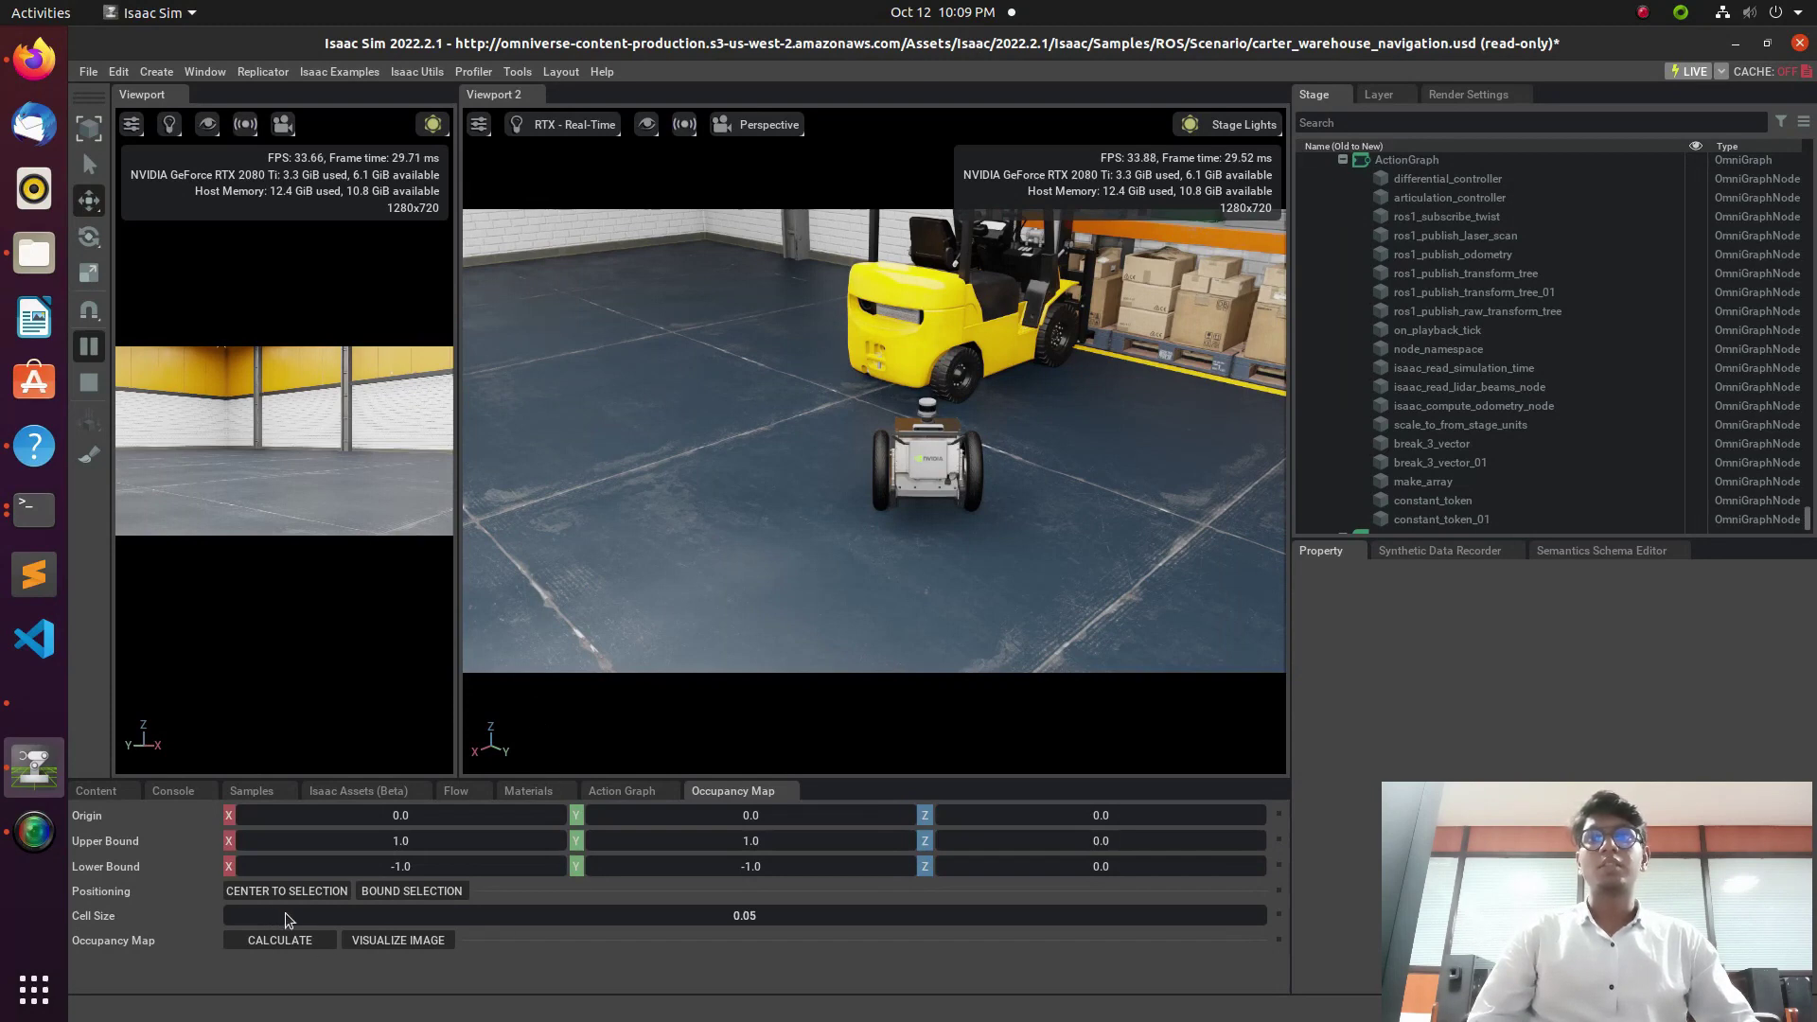
Step: Try to centre, bound and calculate the occupancy map without any prim selected
click(330, 938)
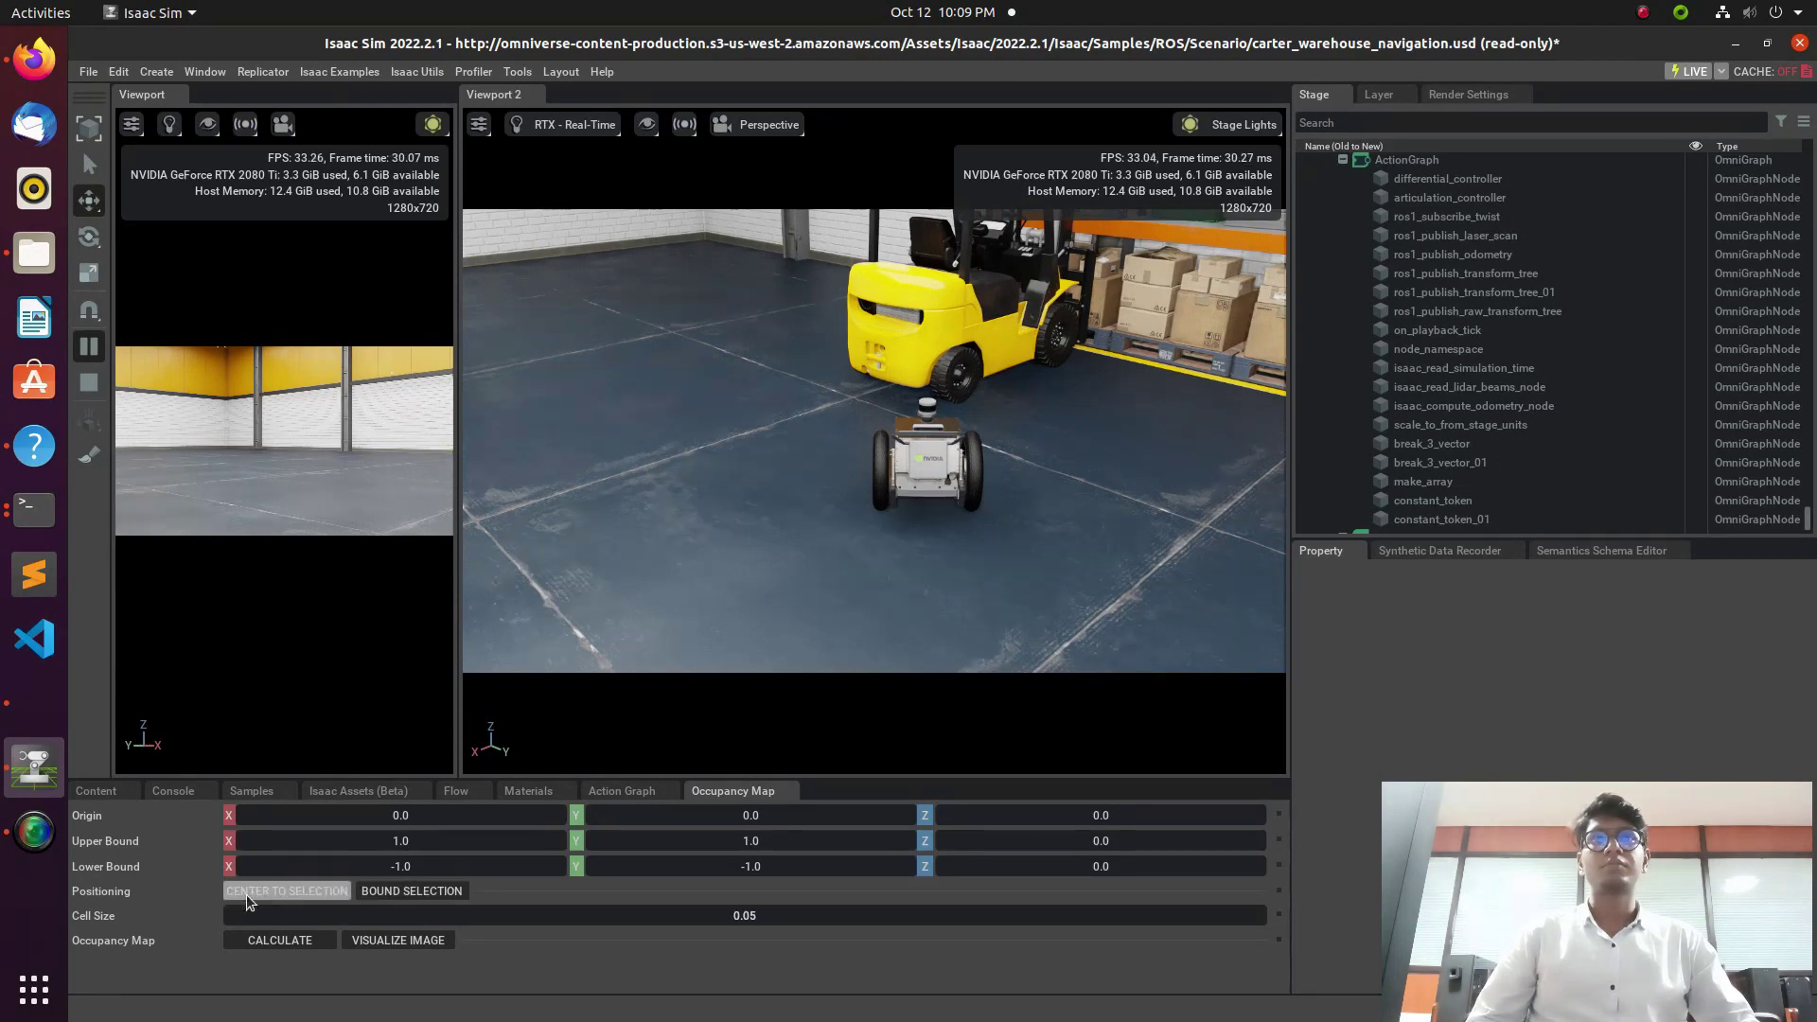
click(291, 891)
click(407, 894)
click(287, 940)
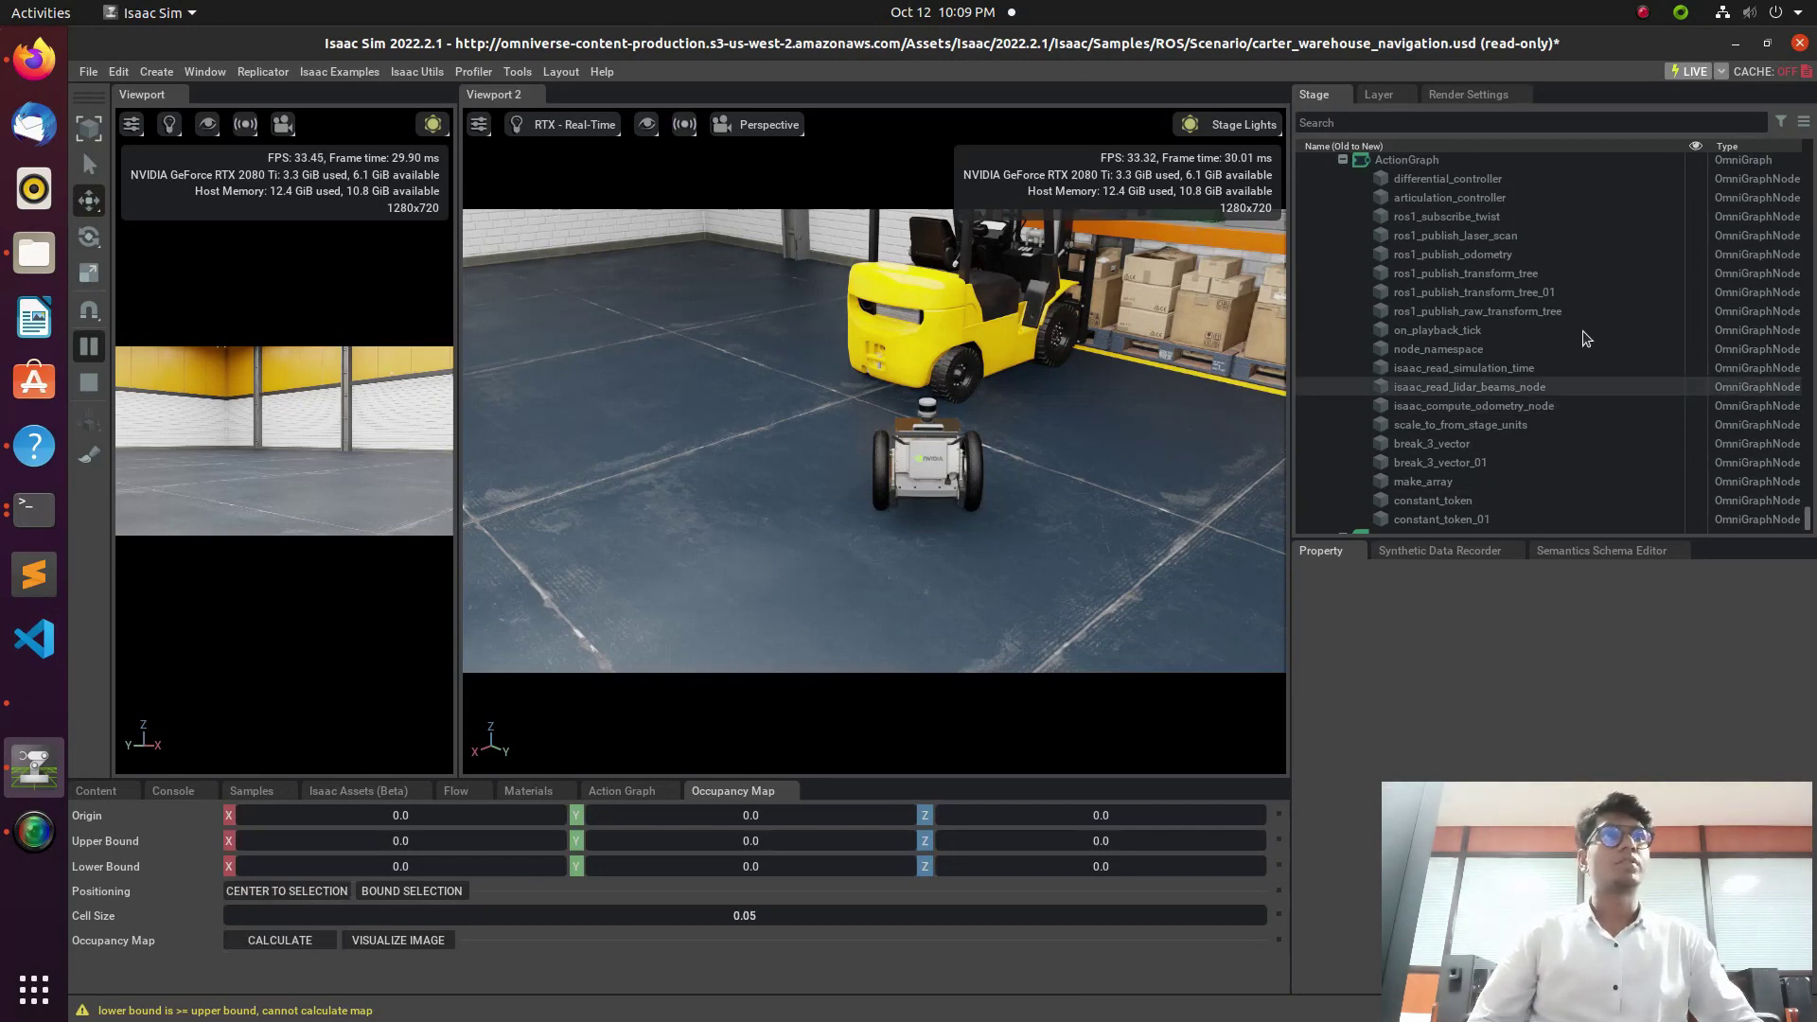
Step: Select Warehouse_Empty_small_realtime in the stage tree and centre and bound the occupancy map to it, leaving the prim deselected
scroll(1583, 327, down, 15)
scroll(1582, 327, up, 5)
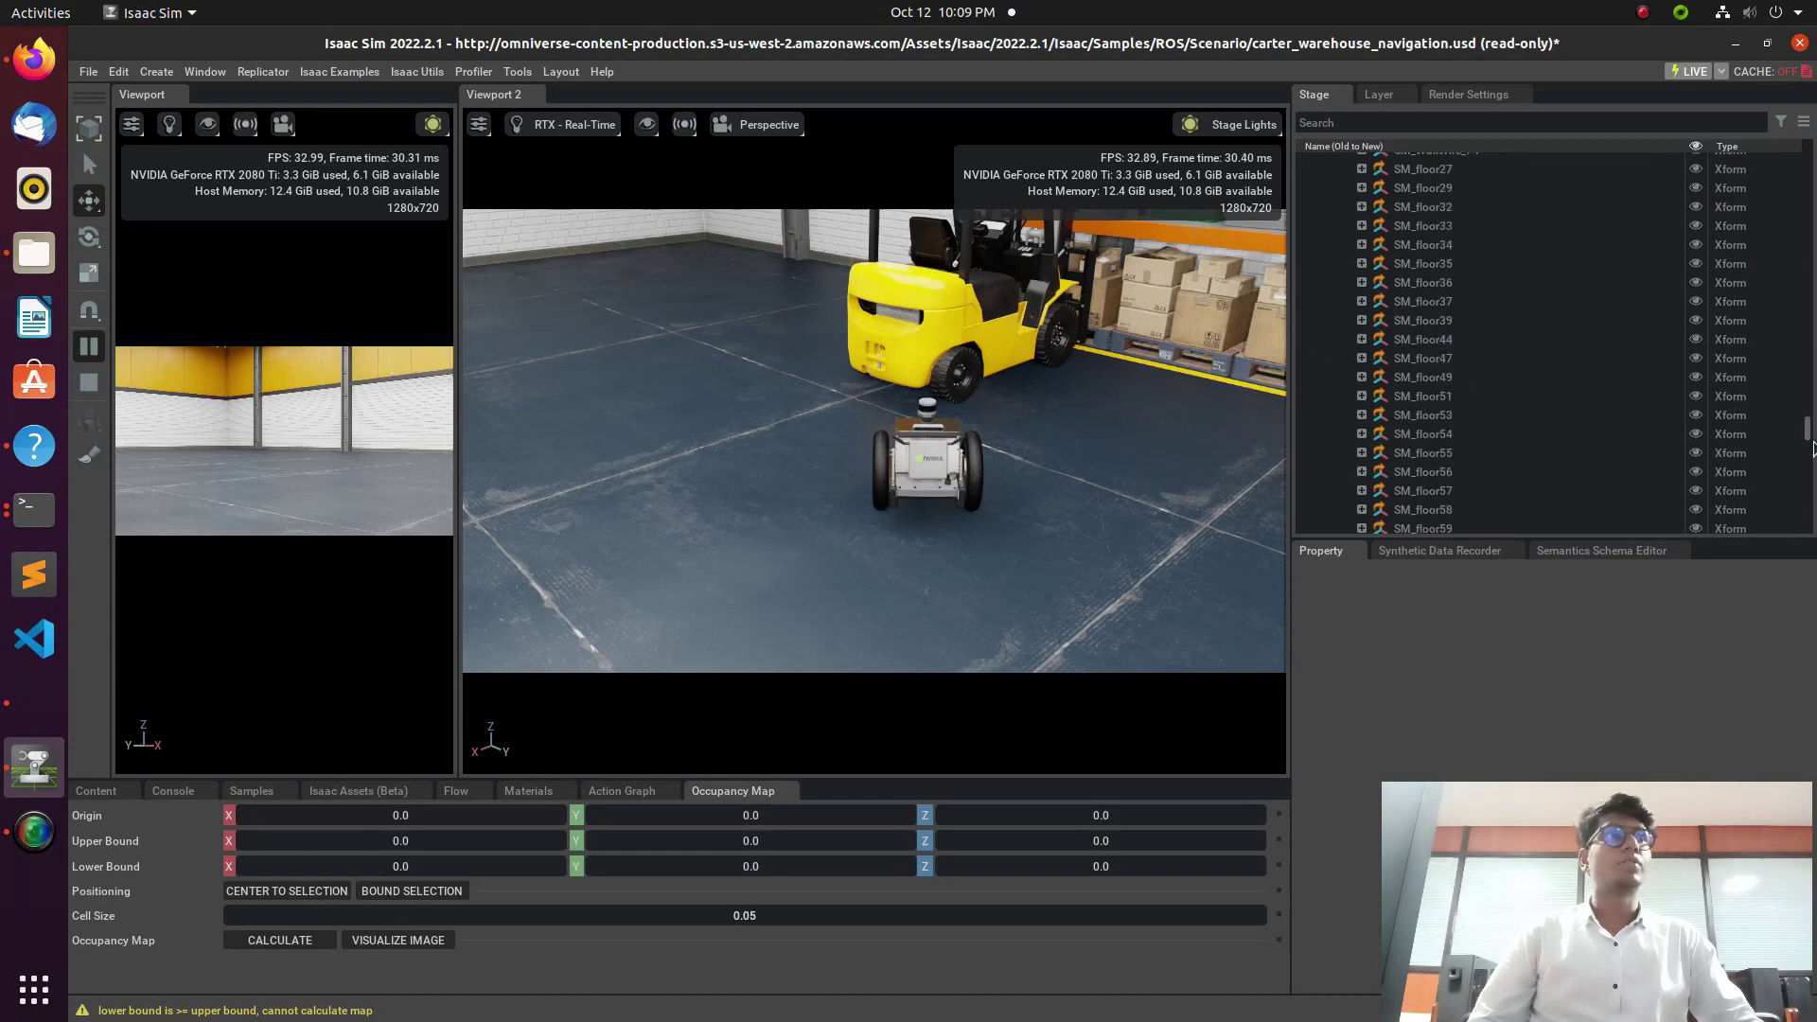
drag(1808, 428, 1808, 152)
click(1558, 199)
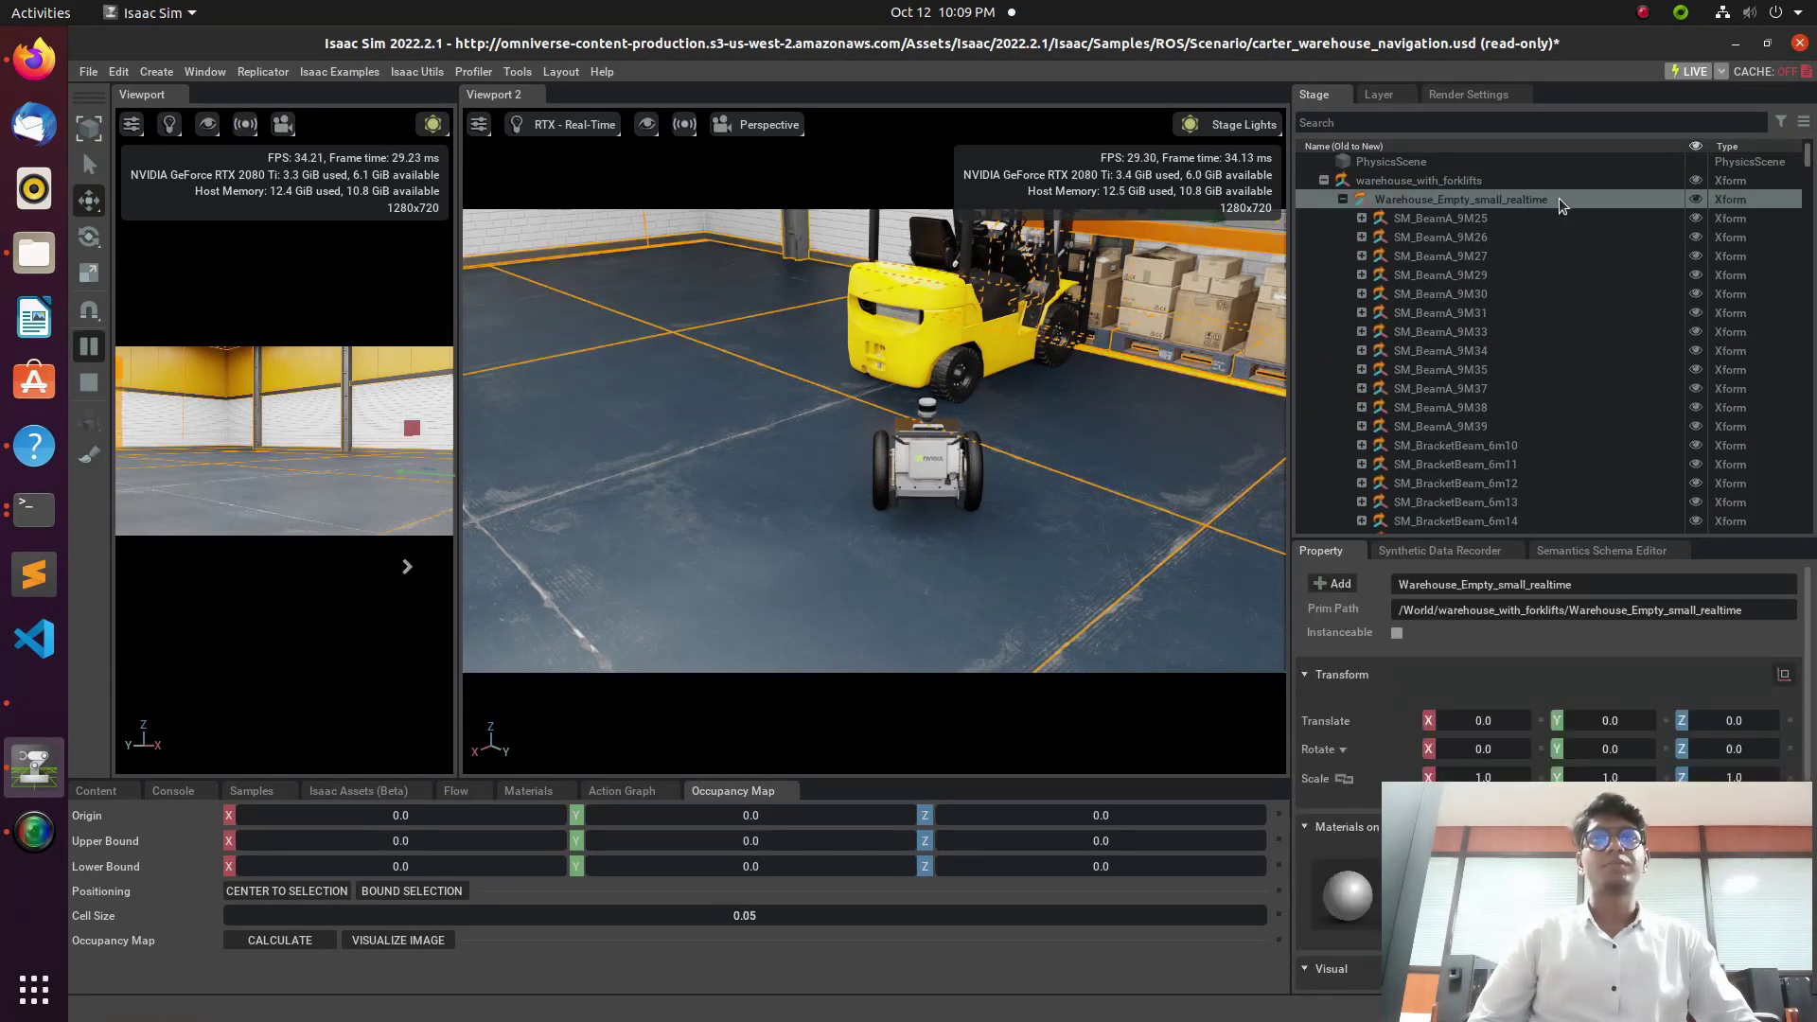
click(287, 891)
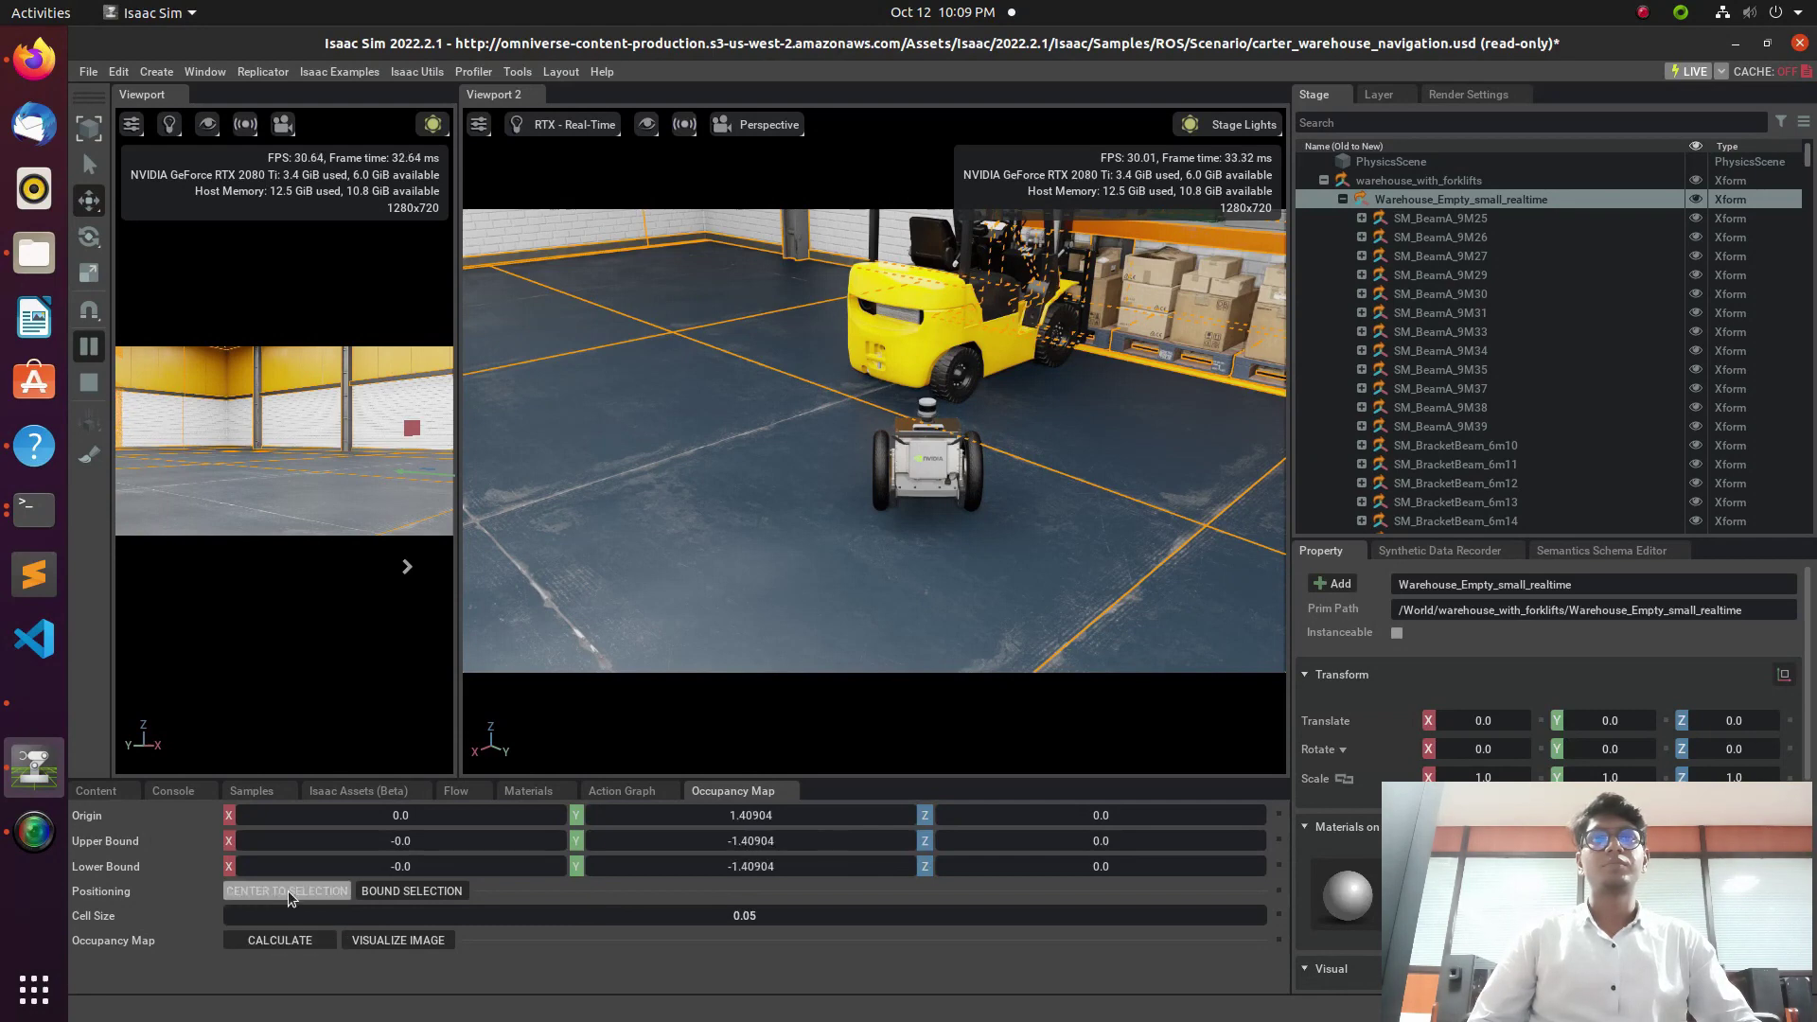
click(413, 940)
click(309, 942)
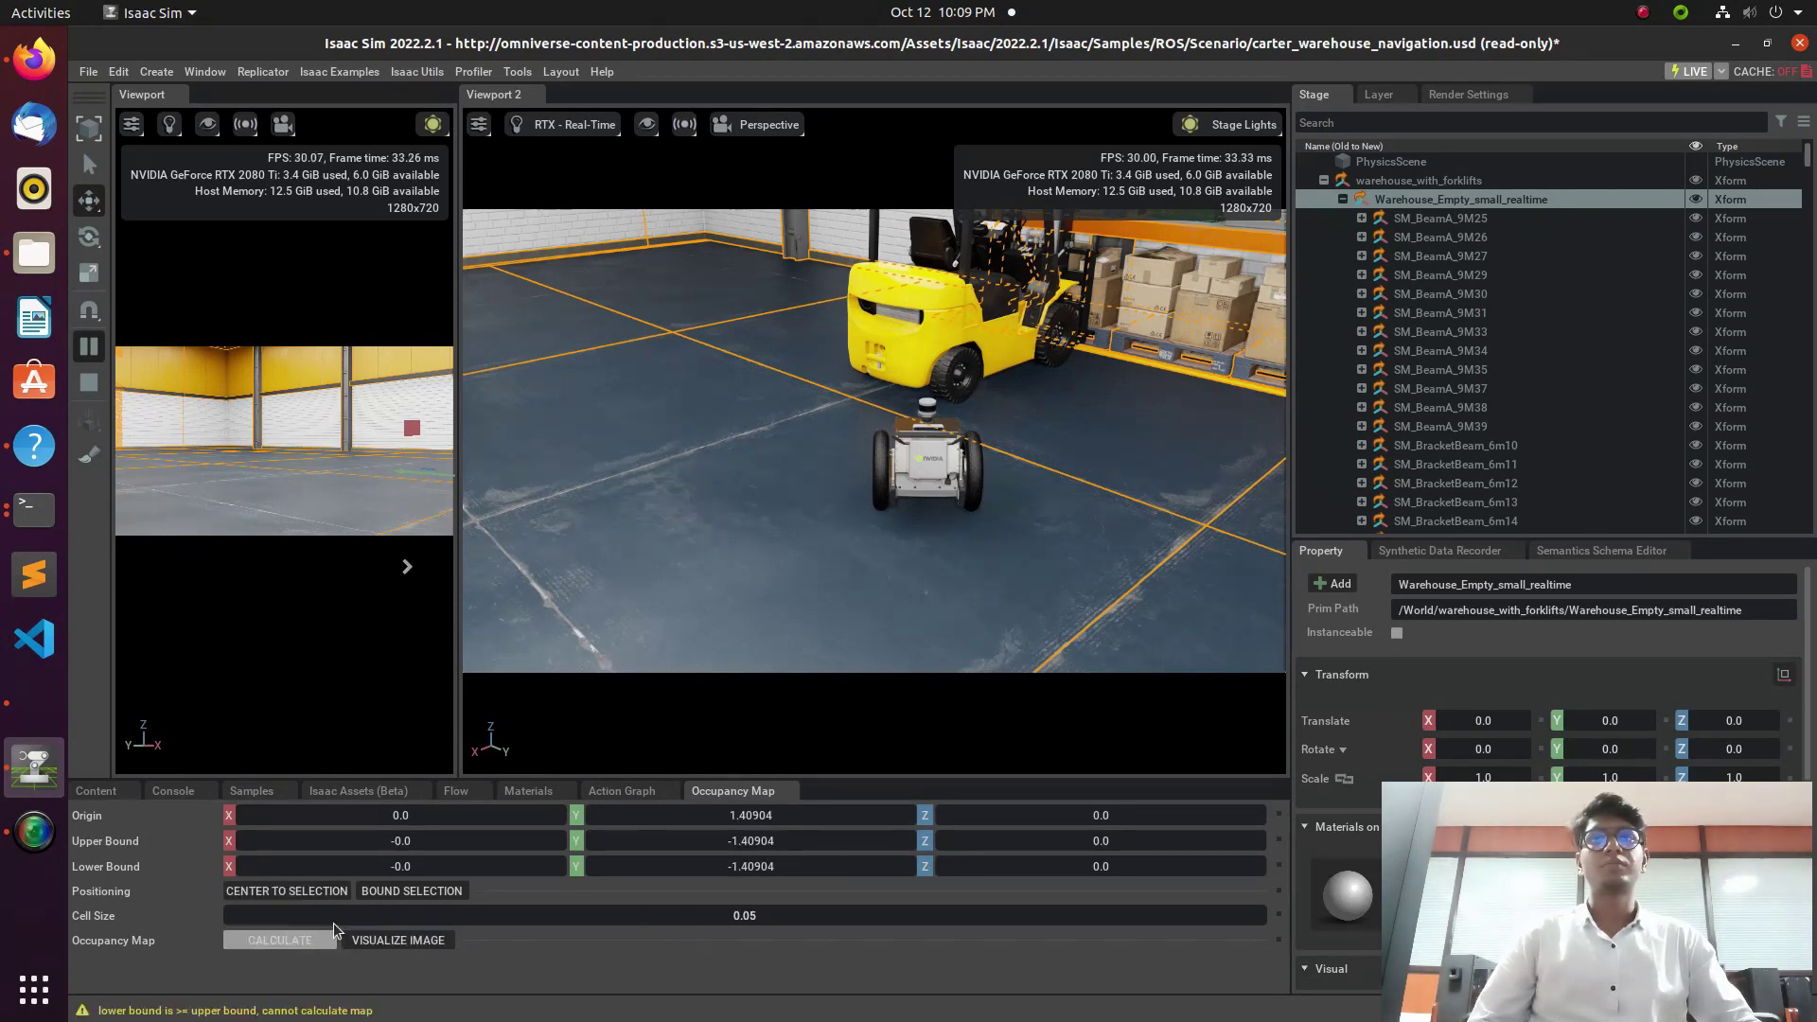
click(400, 893)
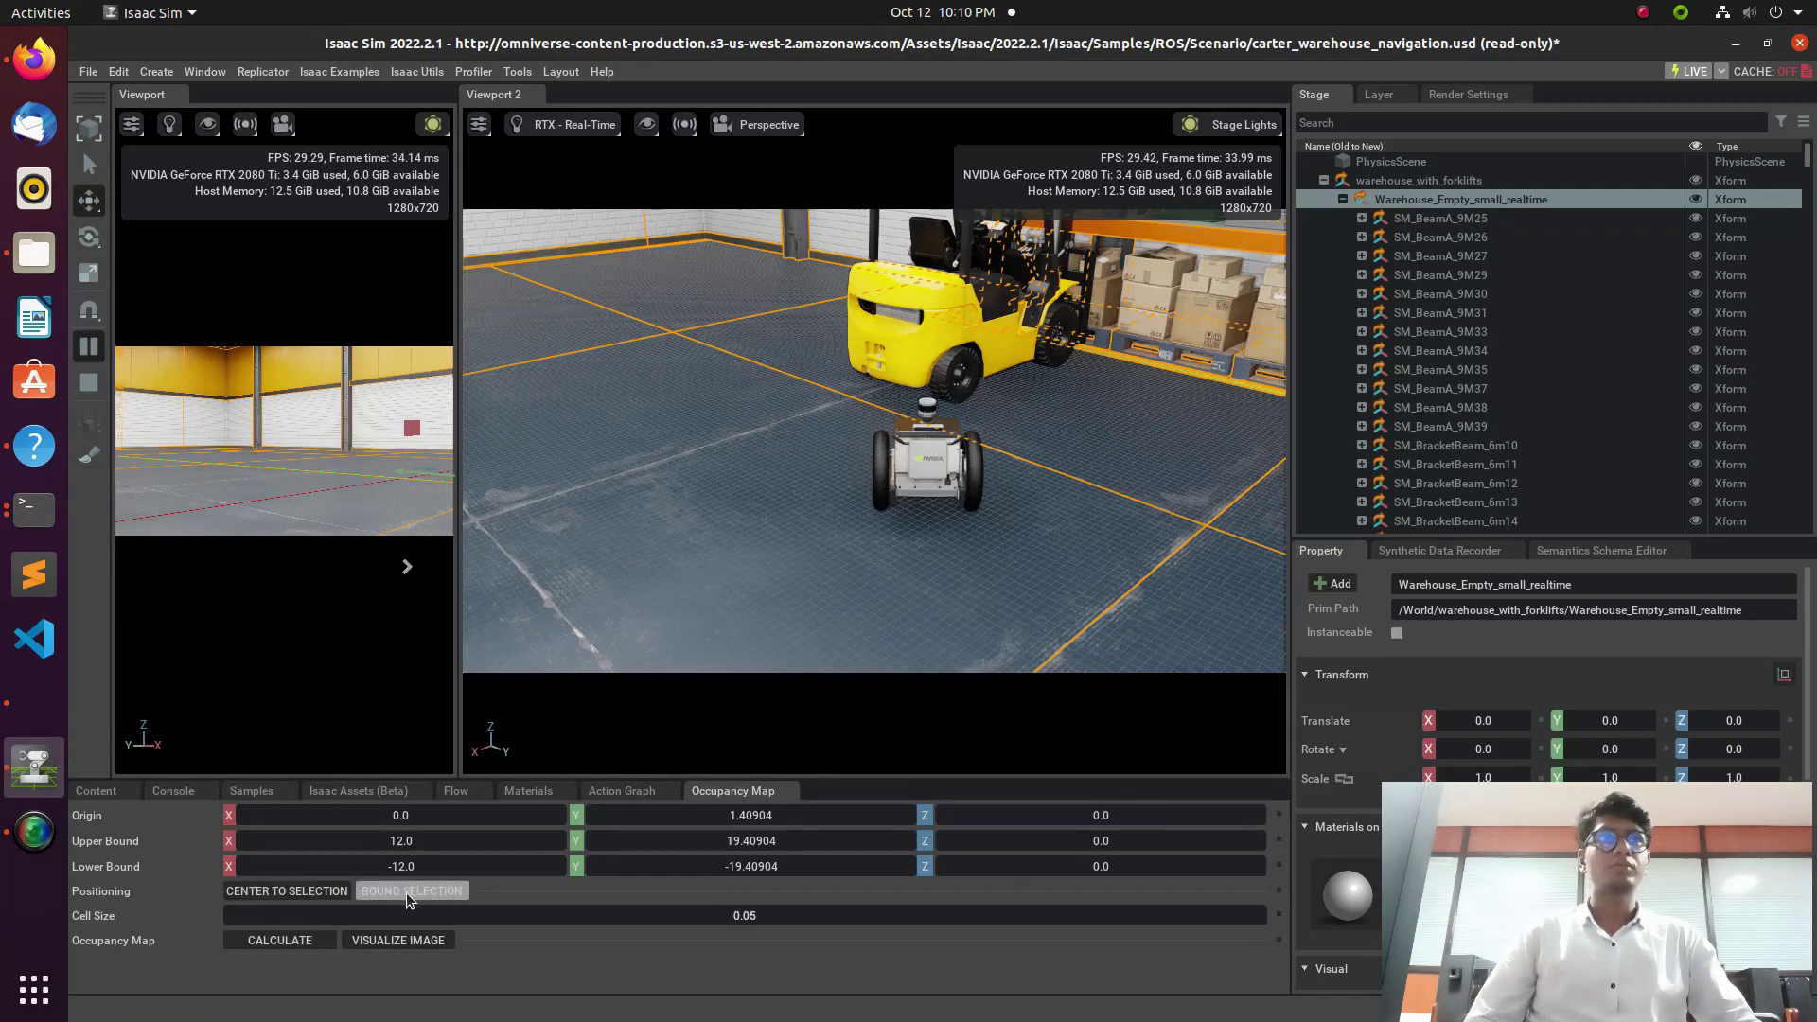
key(Escape)
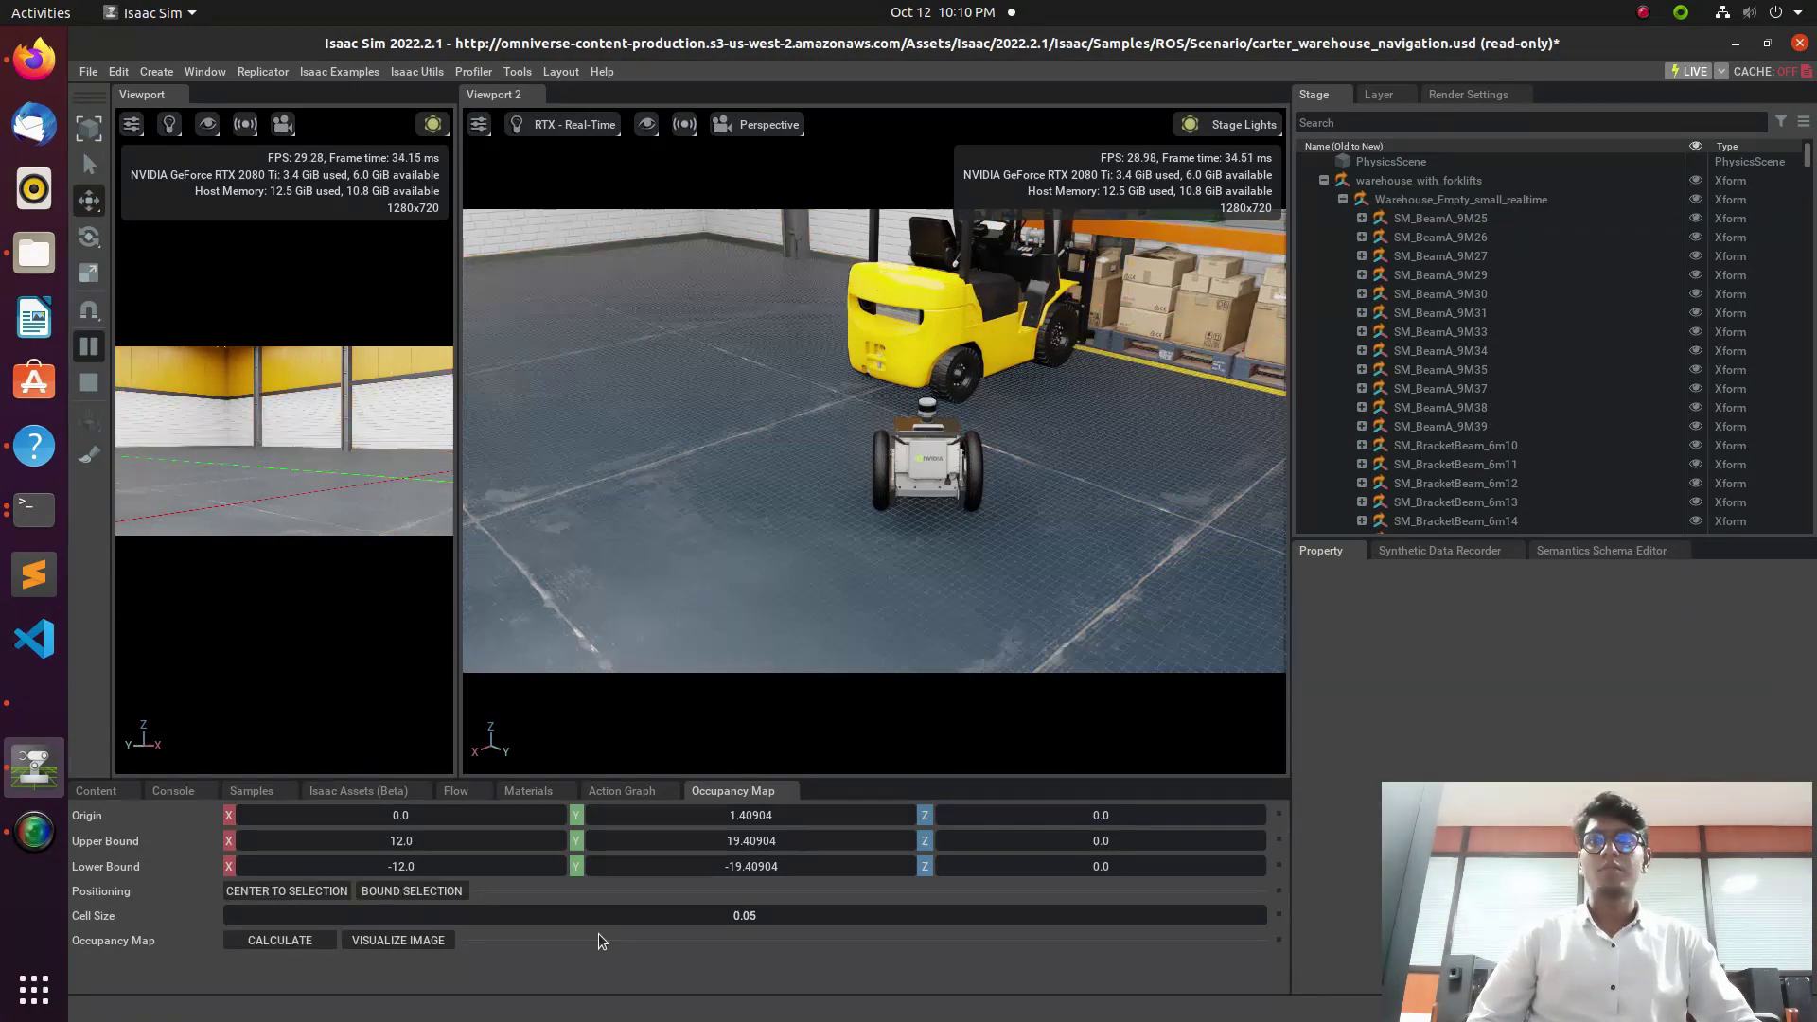
Step: Calculate the warehouse occupancy map and view its generated image, closing the visualization and the Occupancy Map utility
click(275, 935)
click(428, 943)
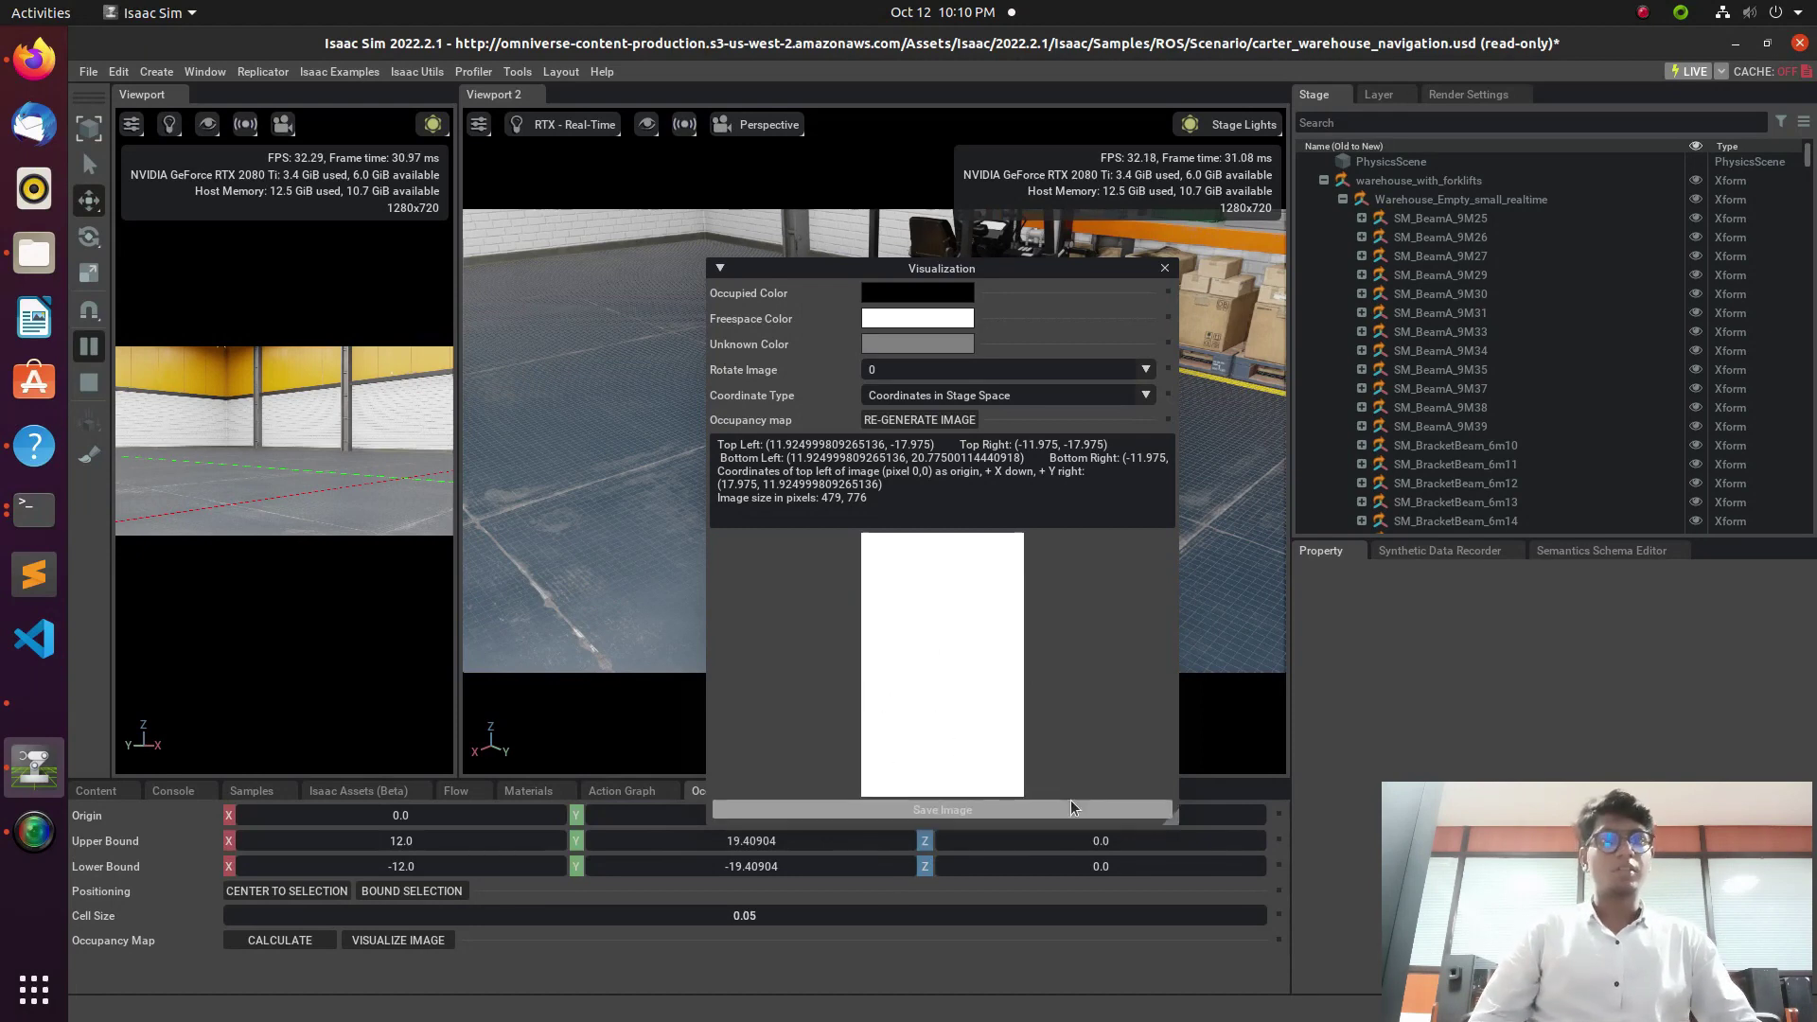
click(1165, 268)
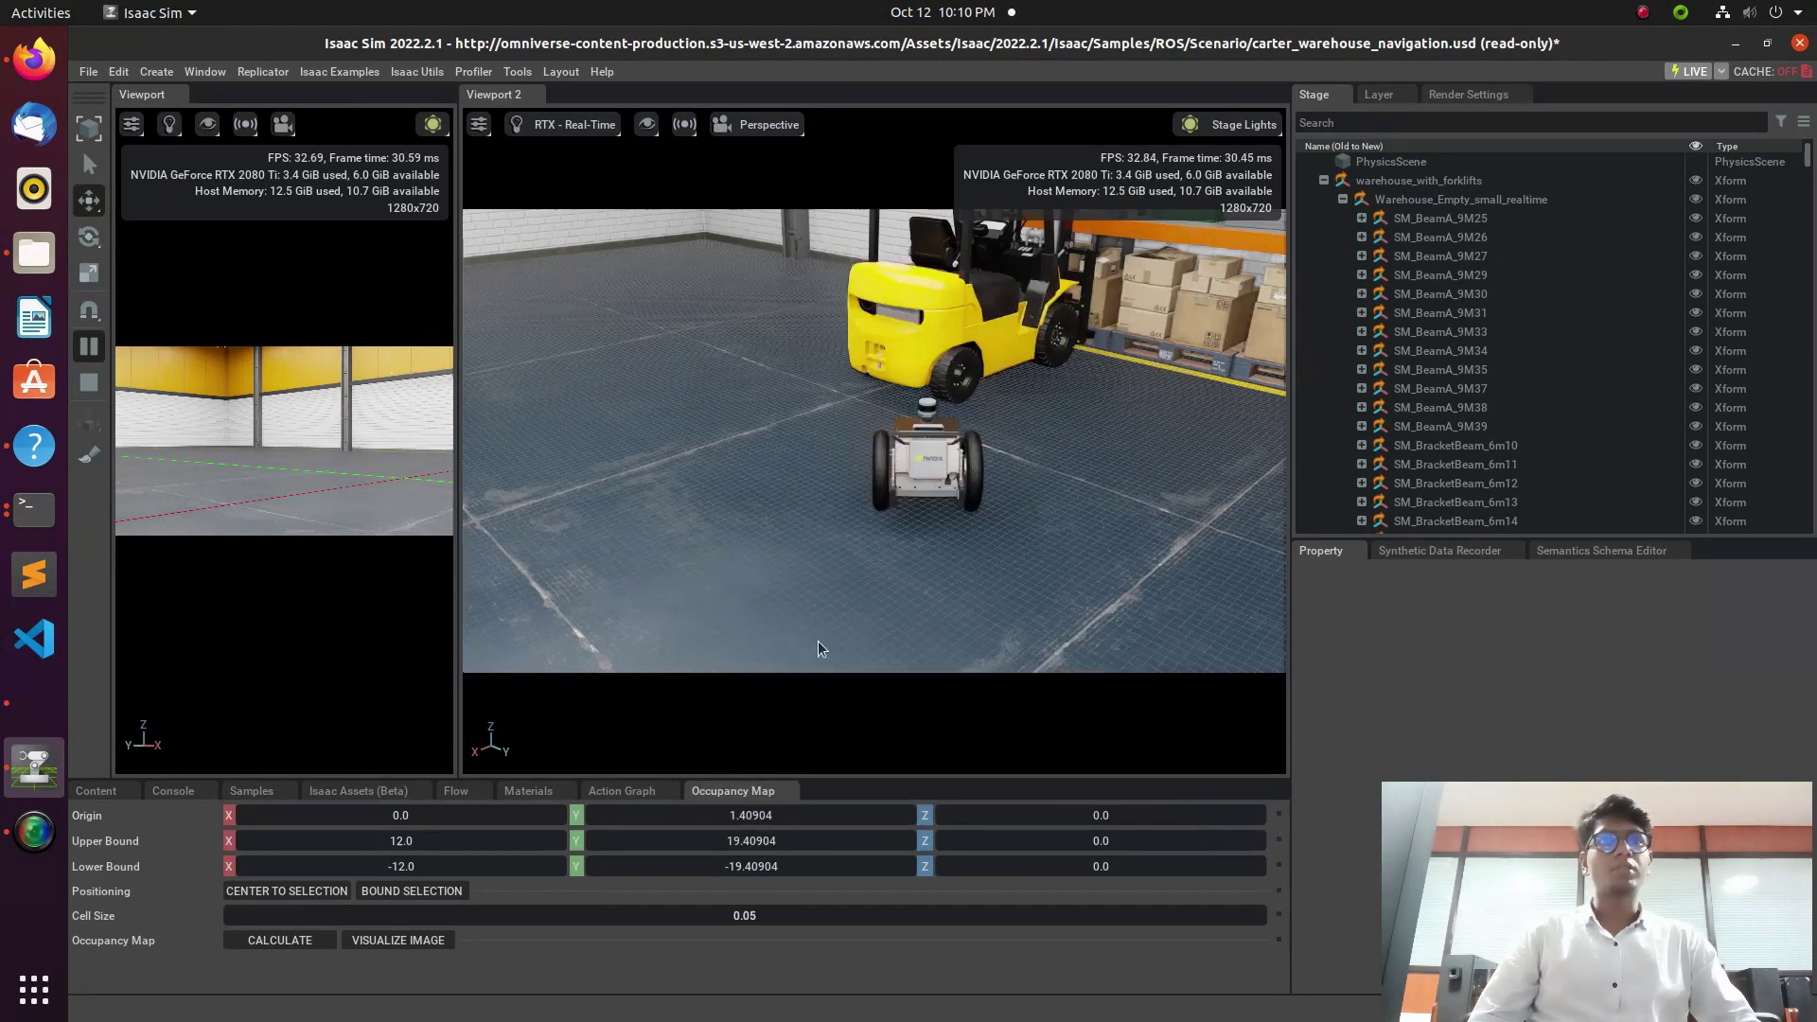
click(789, 791)
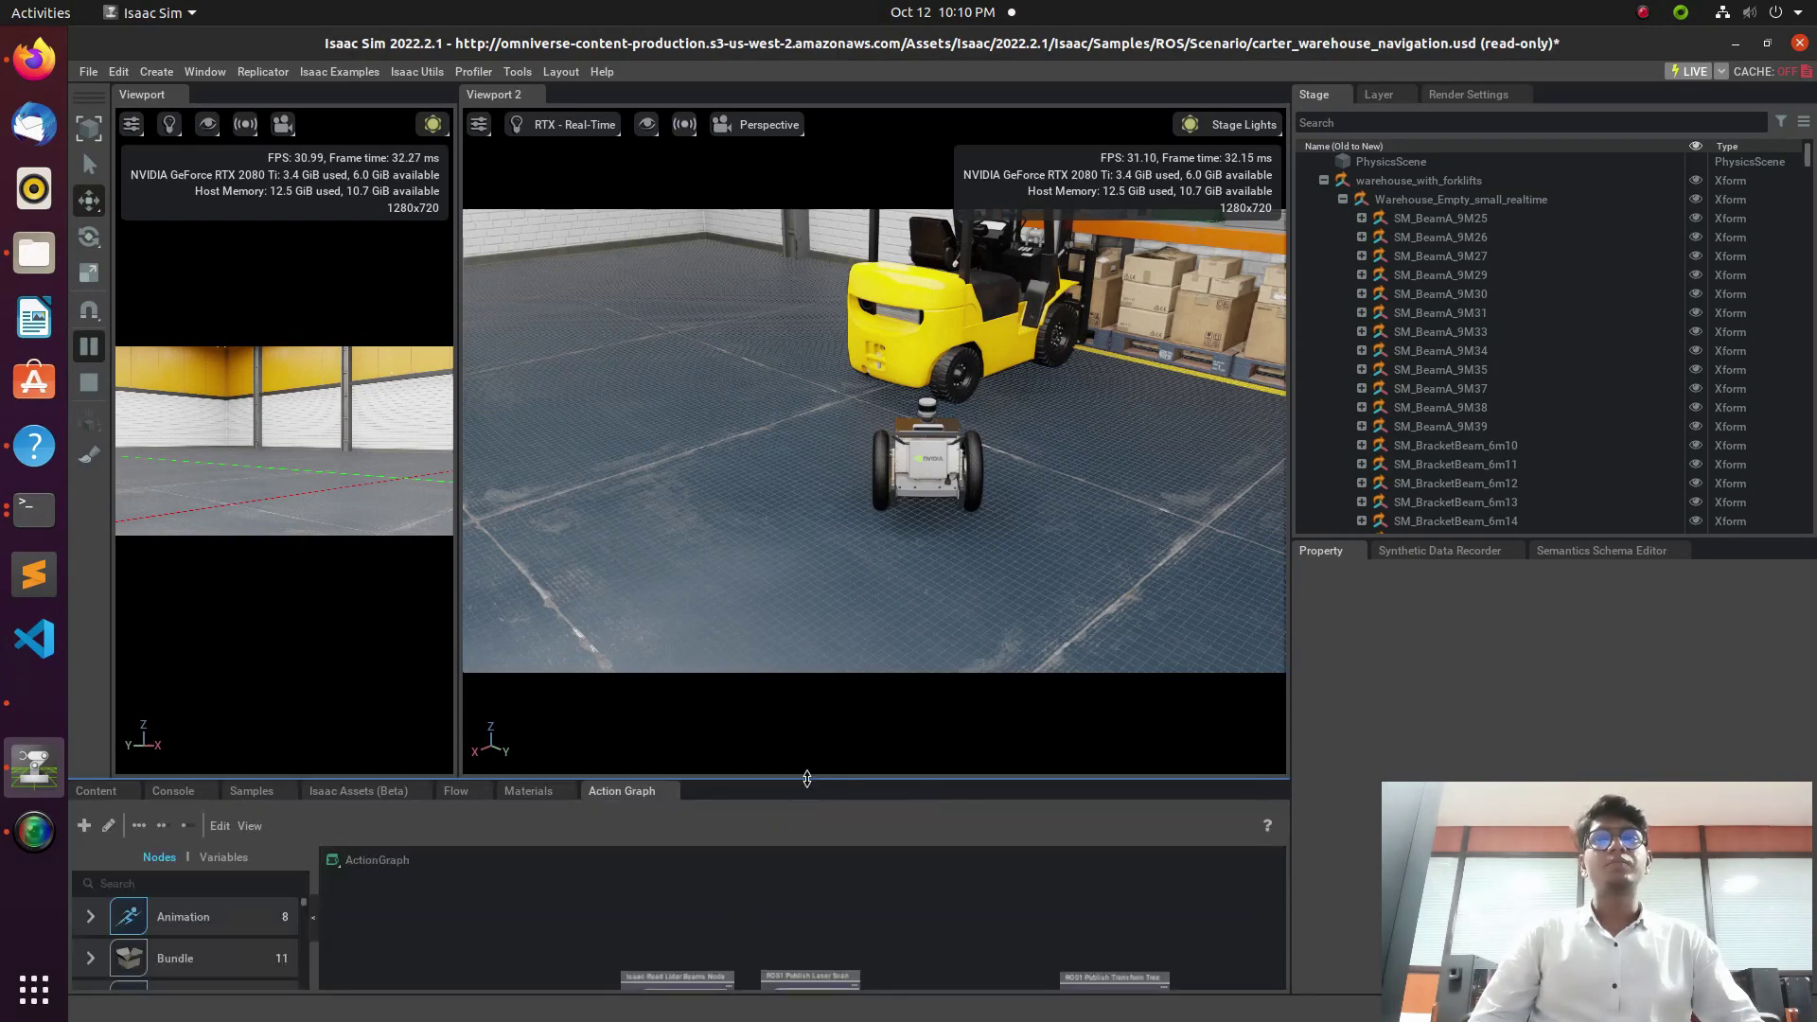
Step: Switch to the terminal and run "rosrun teleop_twist_keyboard teleop_twist_keyboard.py", keeping the screen recorder window minimized
click(34, 509)
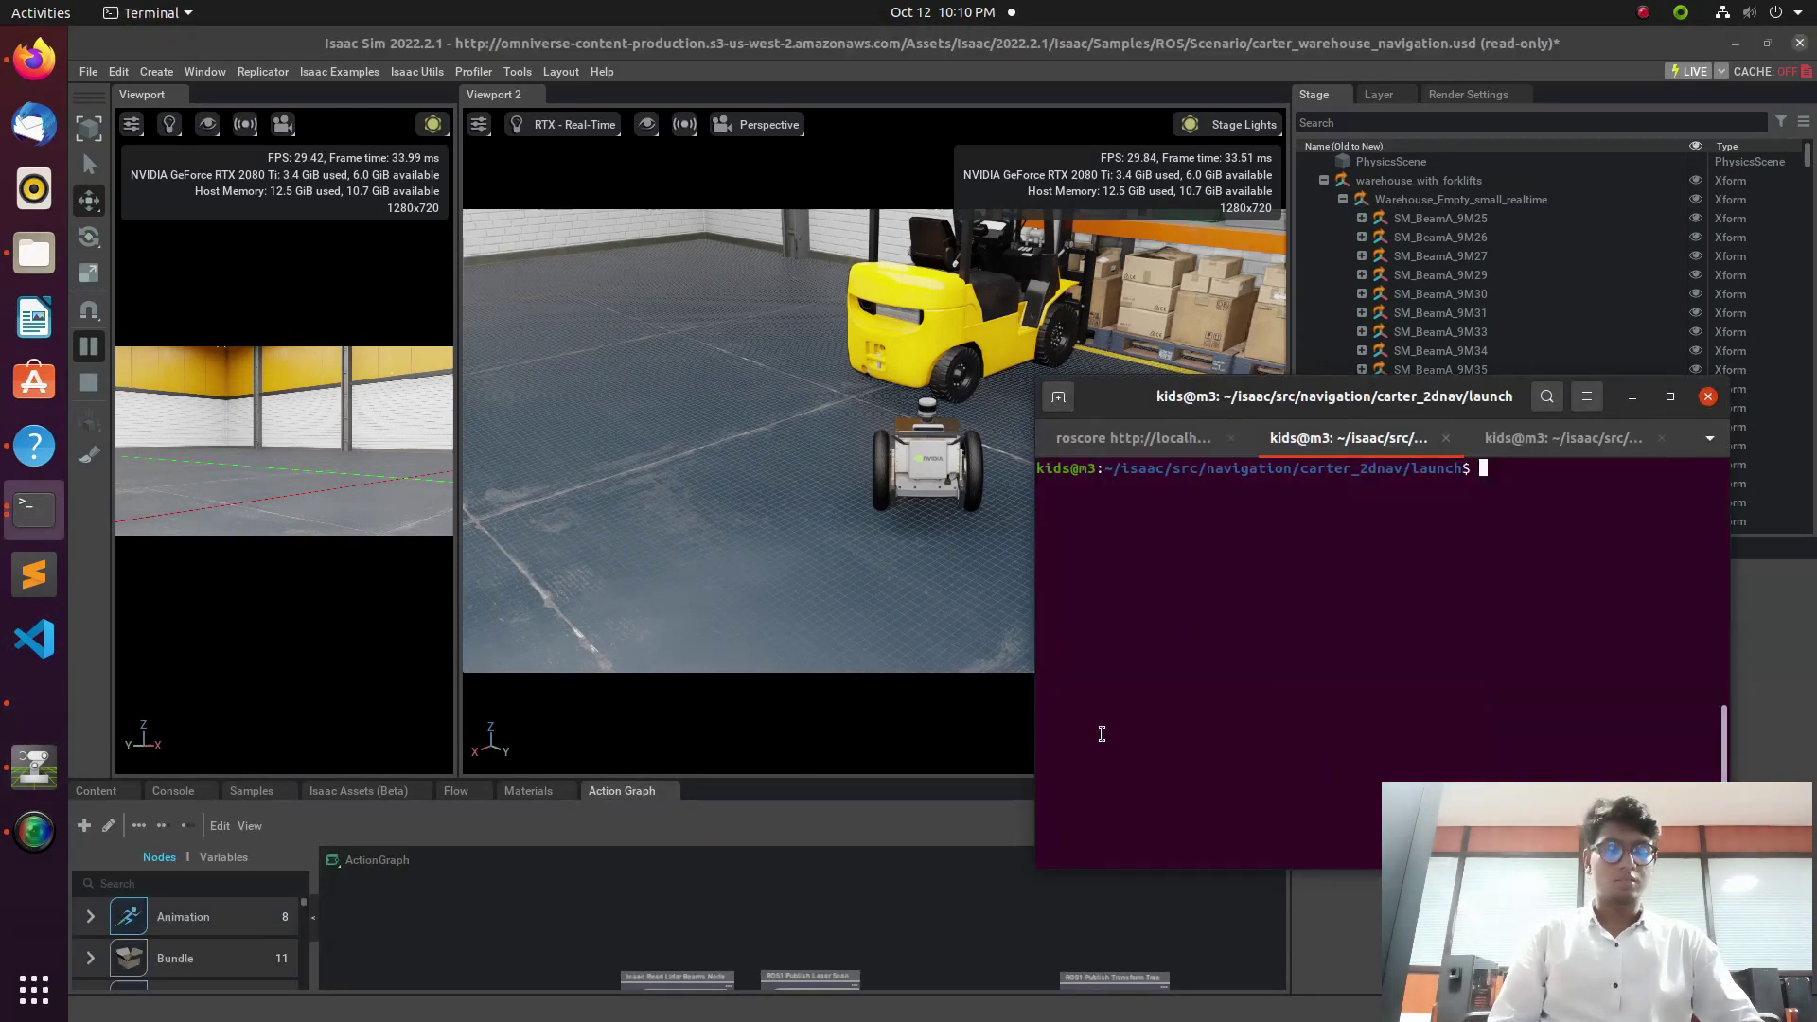
text(rosrun teleop_twist_keyboard teleop_twist_keyboard.py)
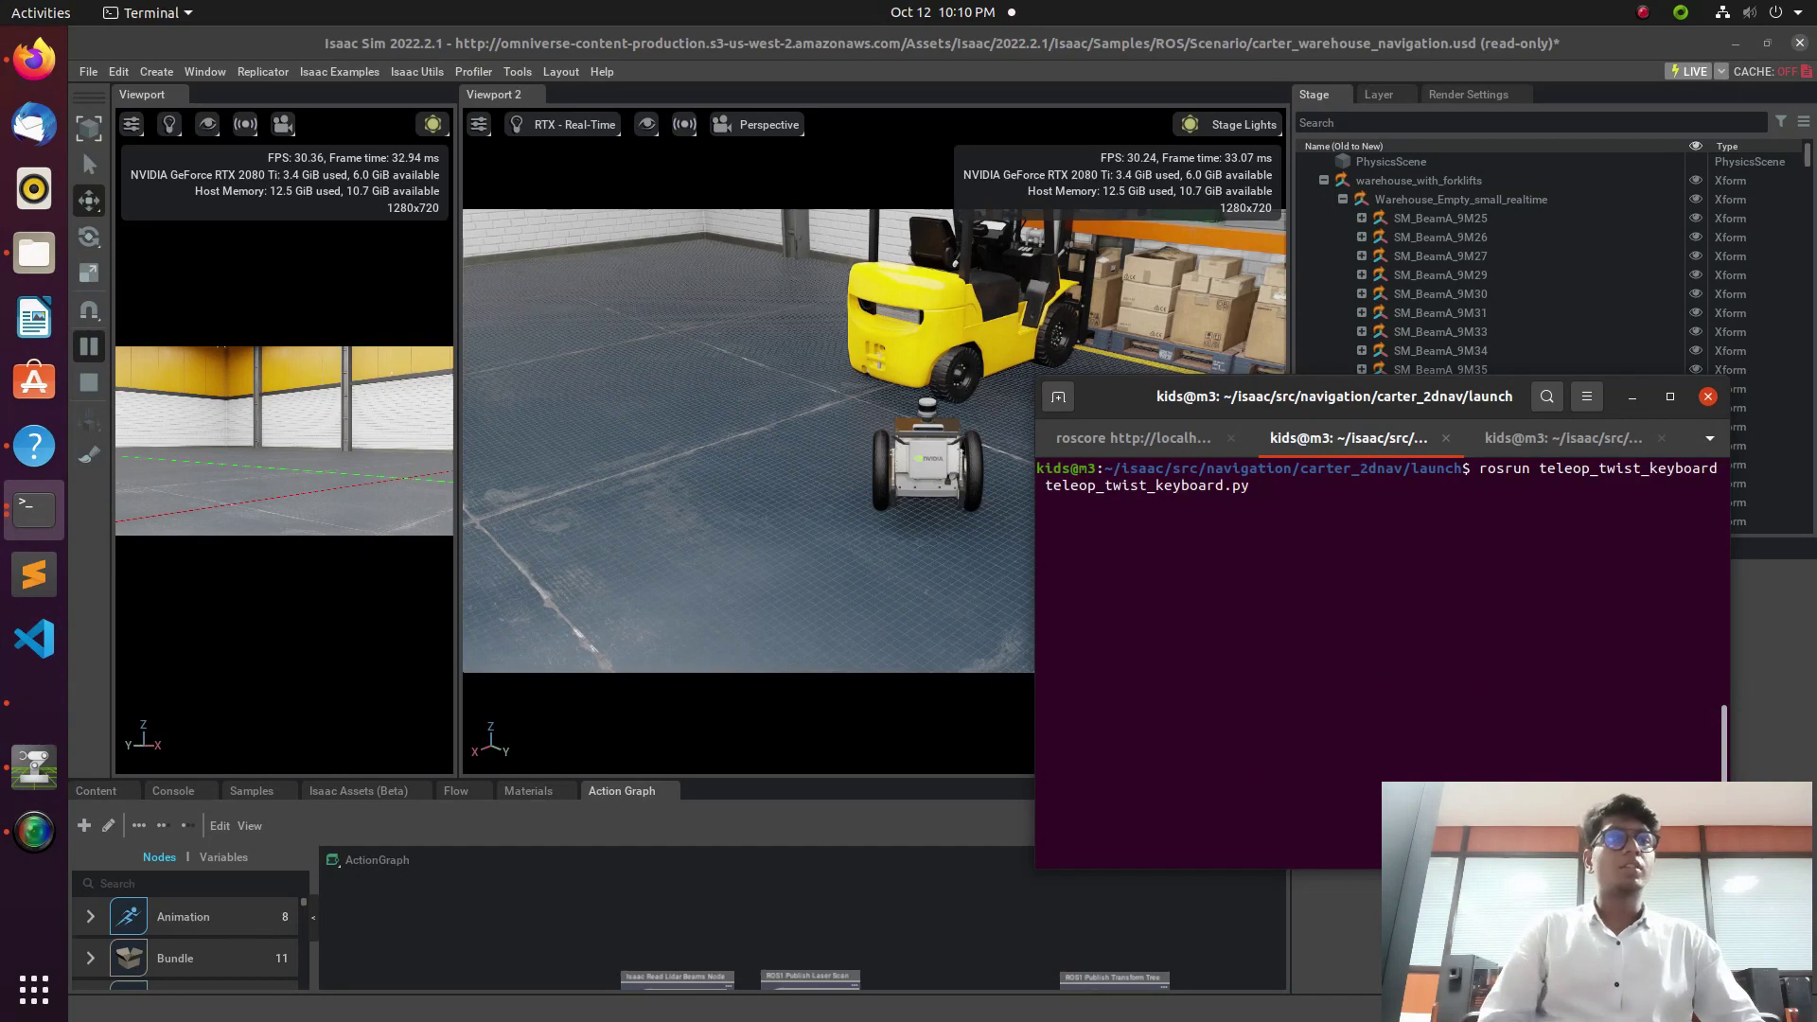
key(Return)
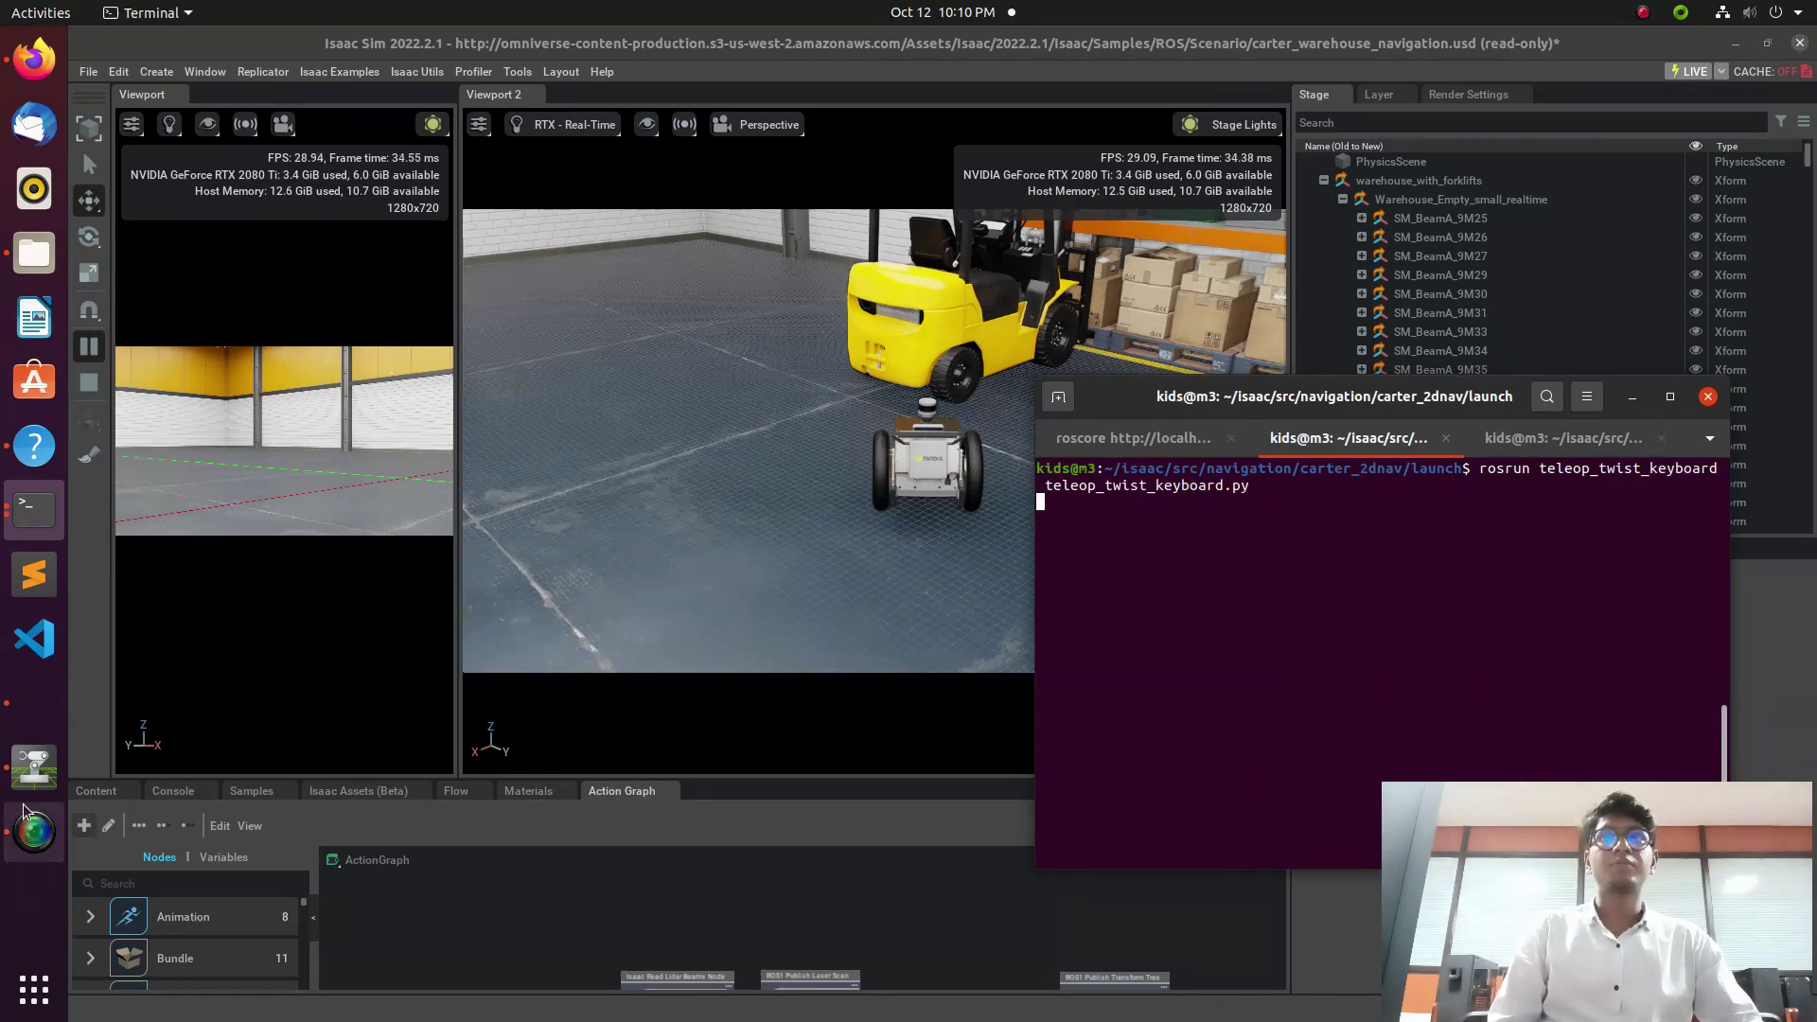
click(34, 831)
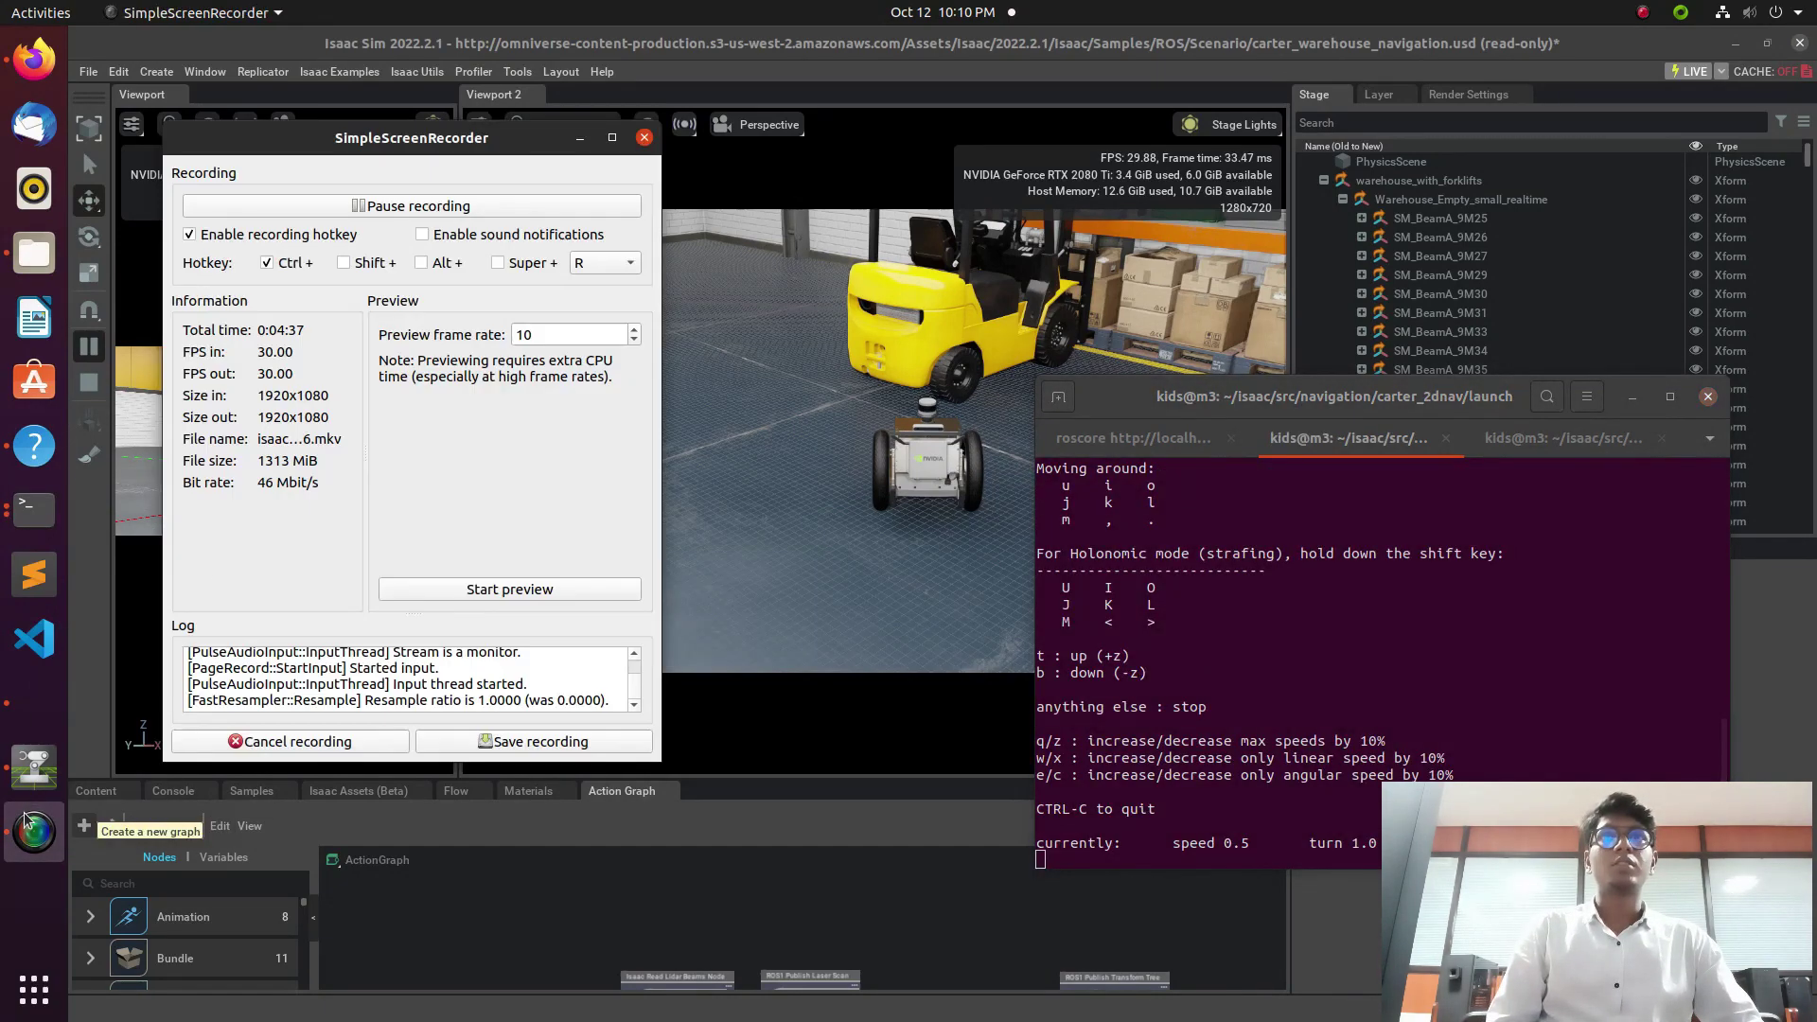
click(580, 138)
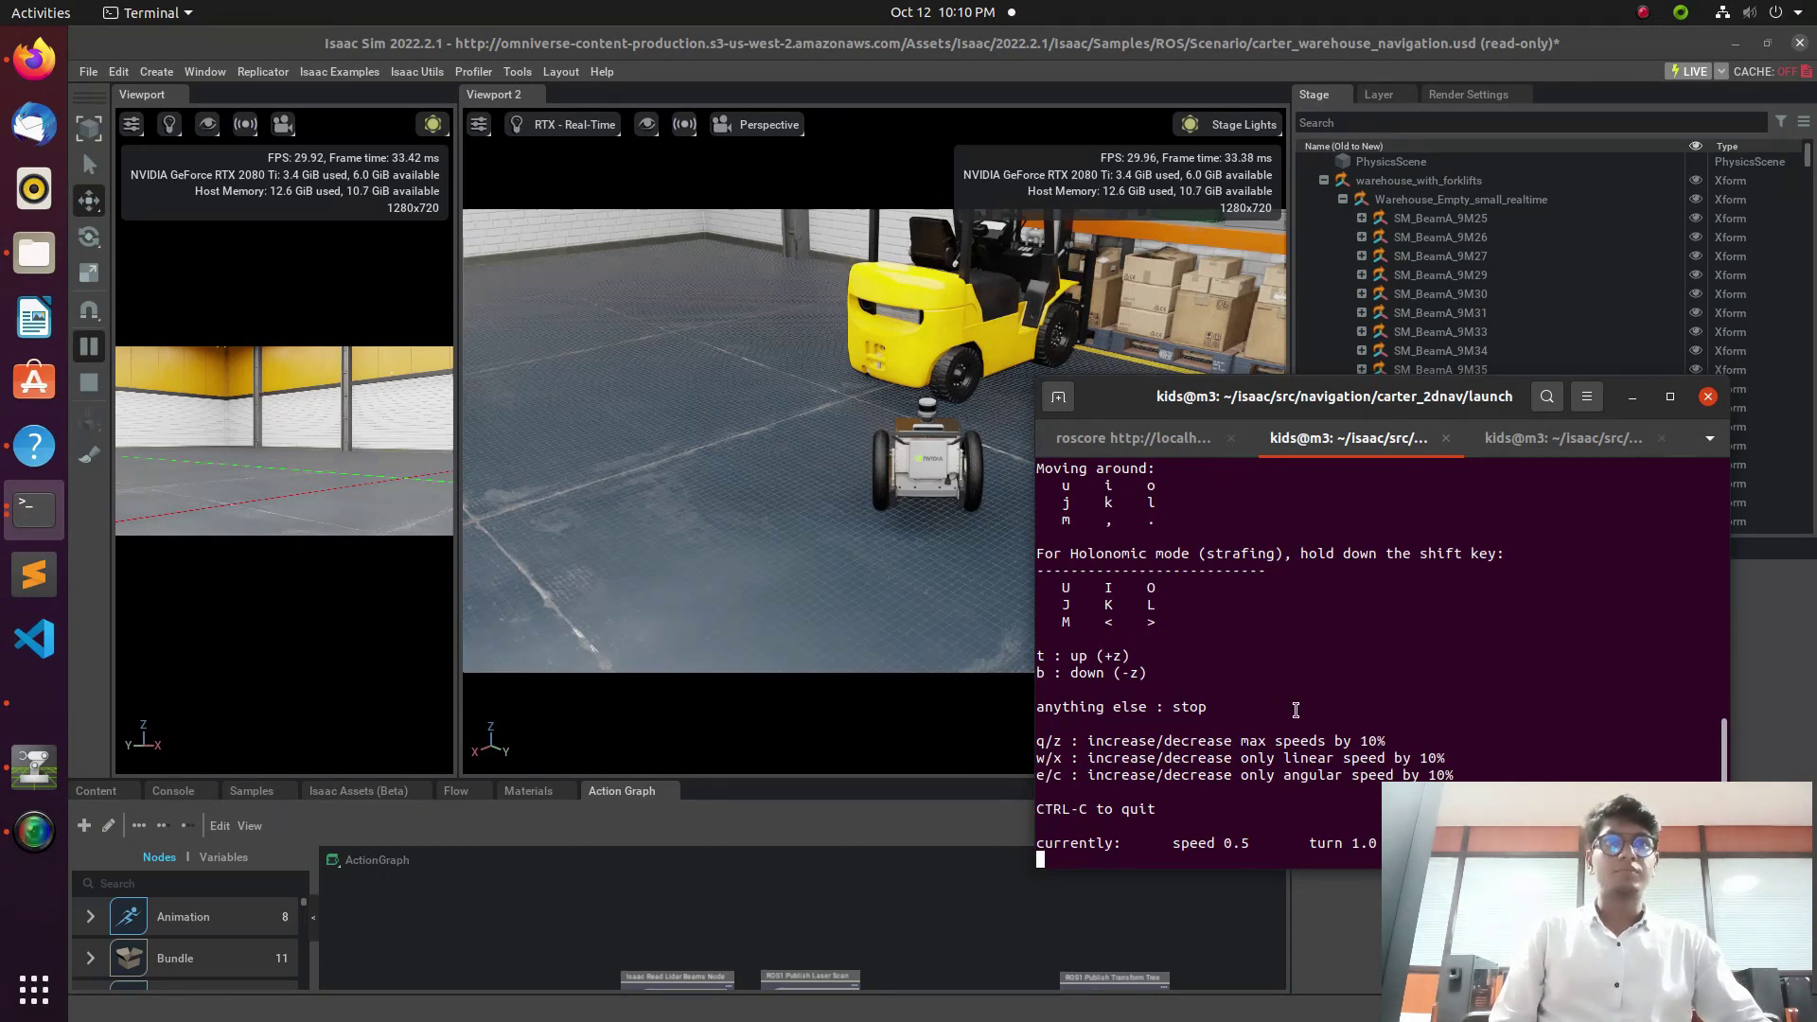
Step: Drive the Carter robot in forward-right arcs with a stop between them, and quit the keyboard teleop script
key(o)
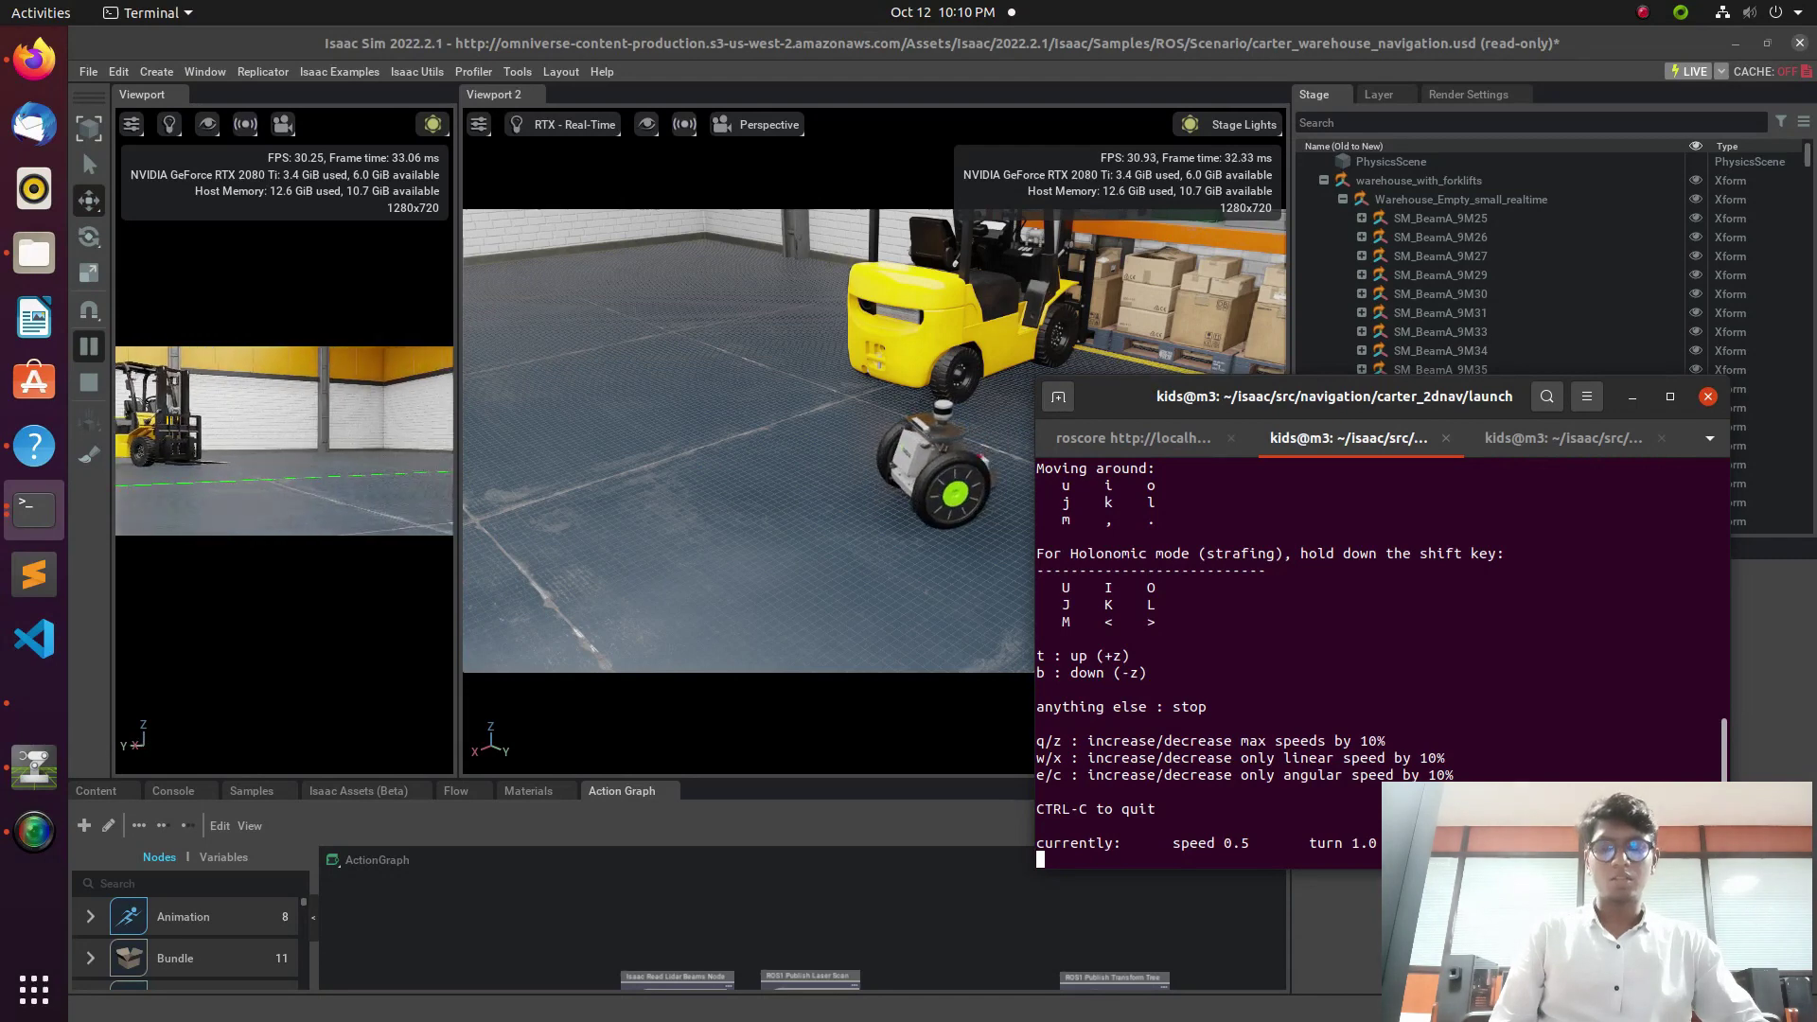
key(k)
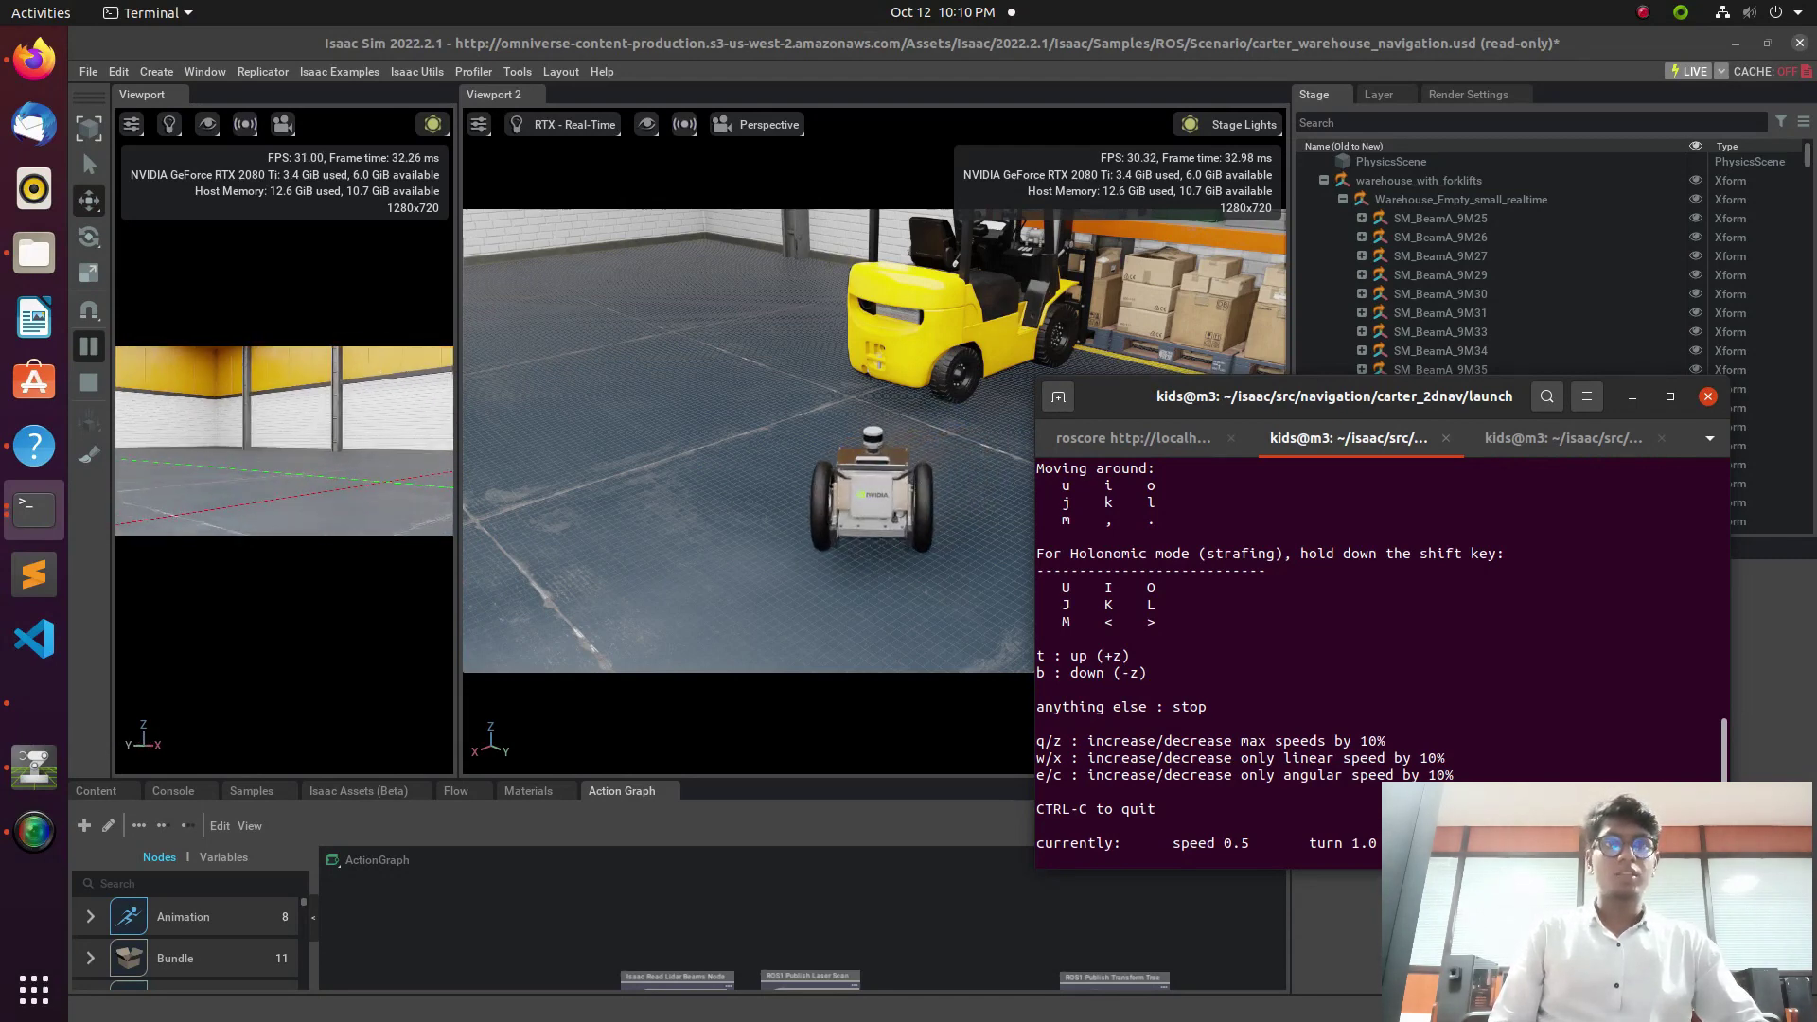
key(o)
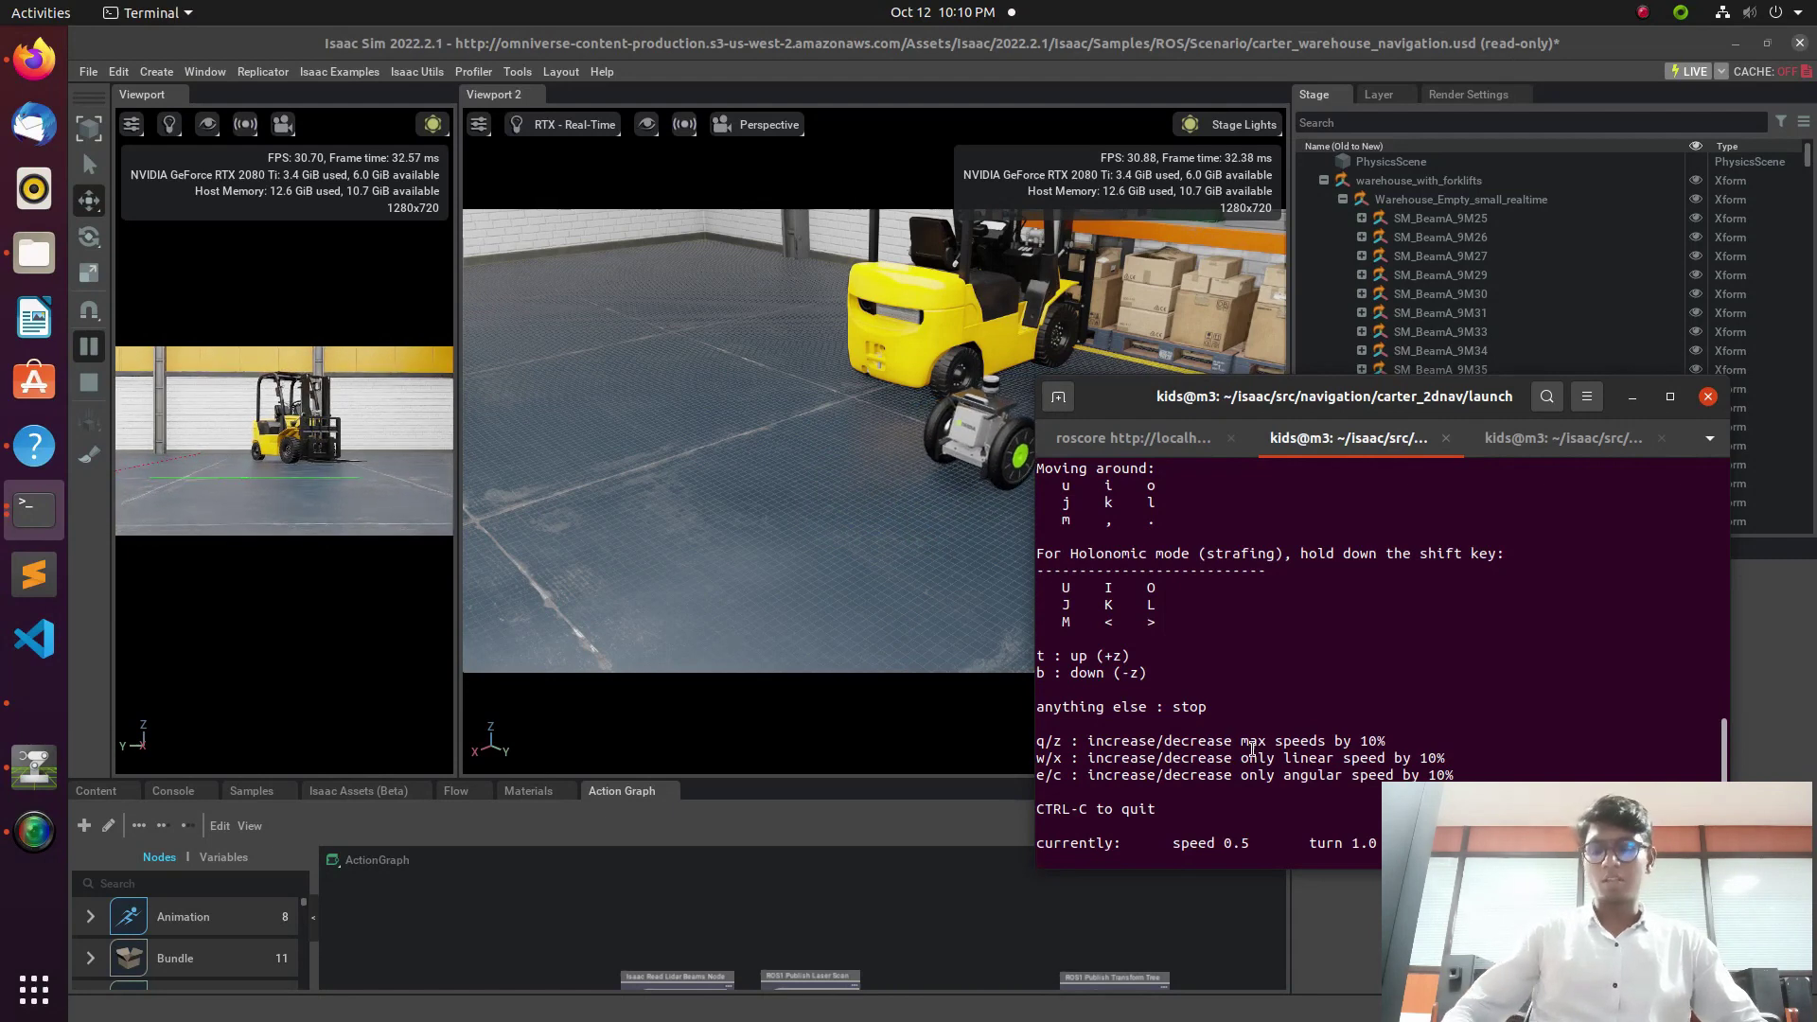
key(ctrl+c)
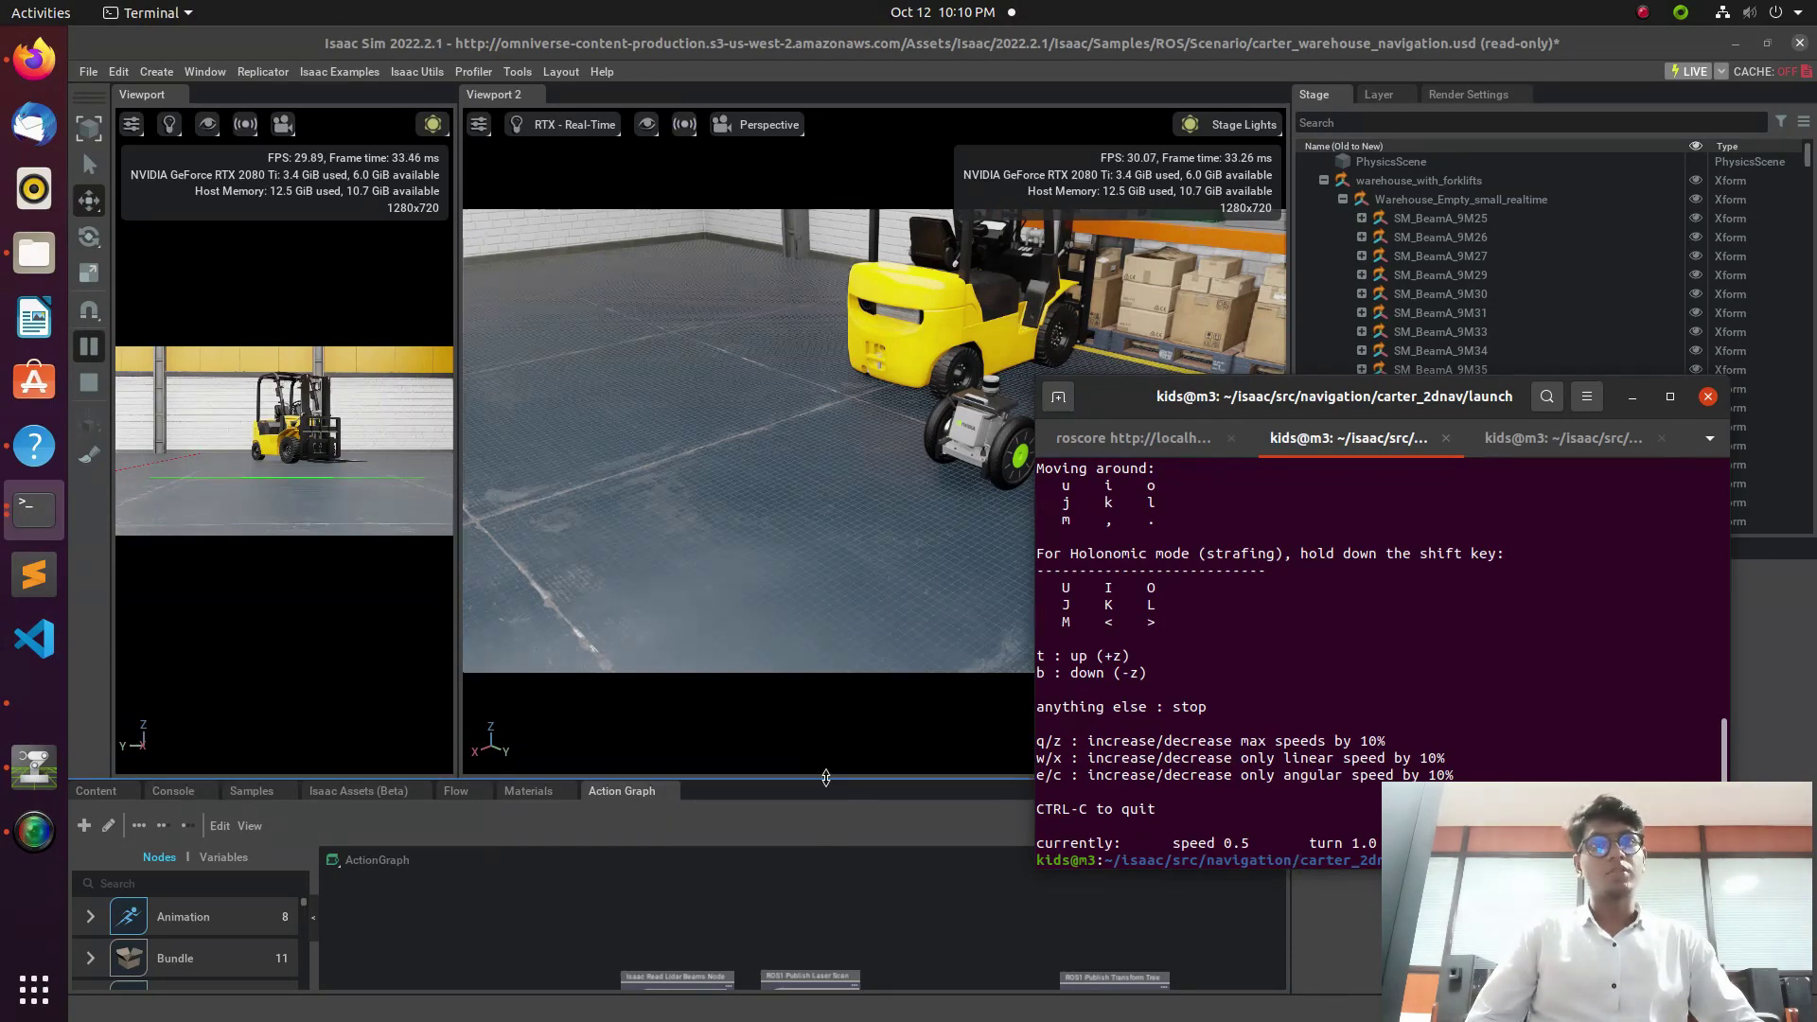
Step: Enlarge the Action Graph area in Isaac Sim and examine the topic name input of the ROS1 Subscribe Twist node
drag(825, 778, 825, 317)
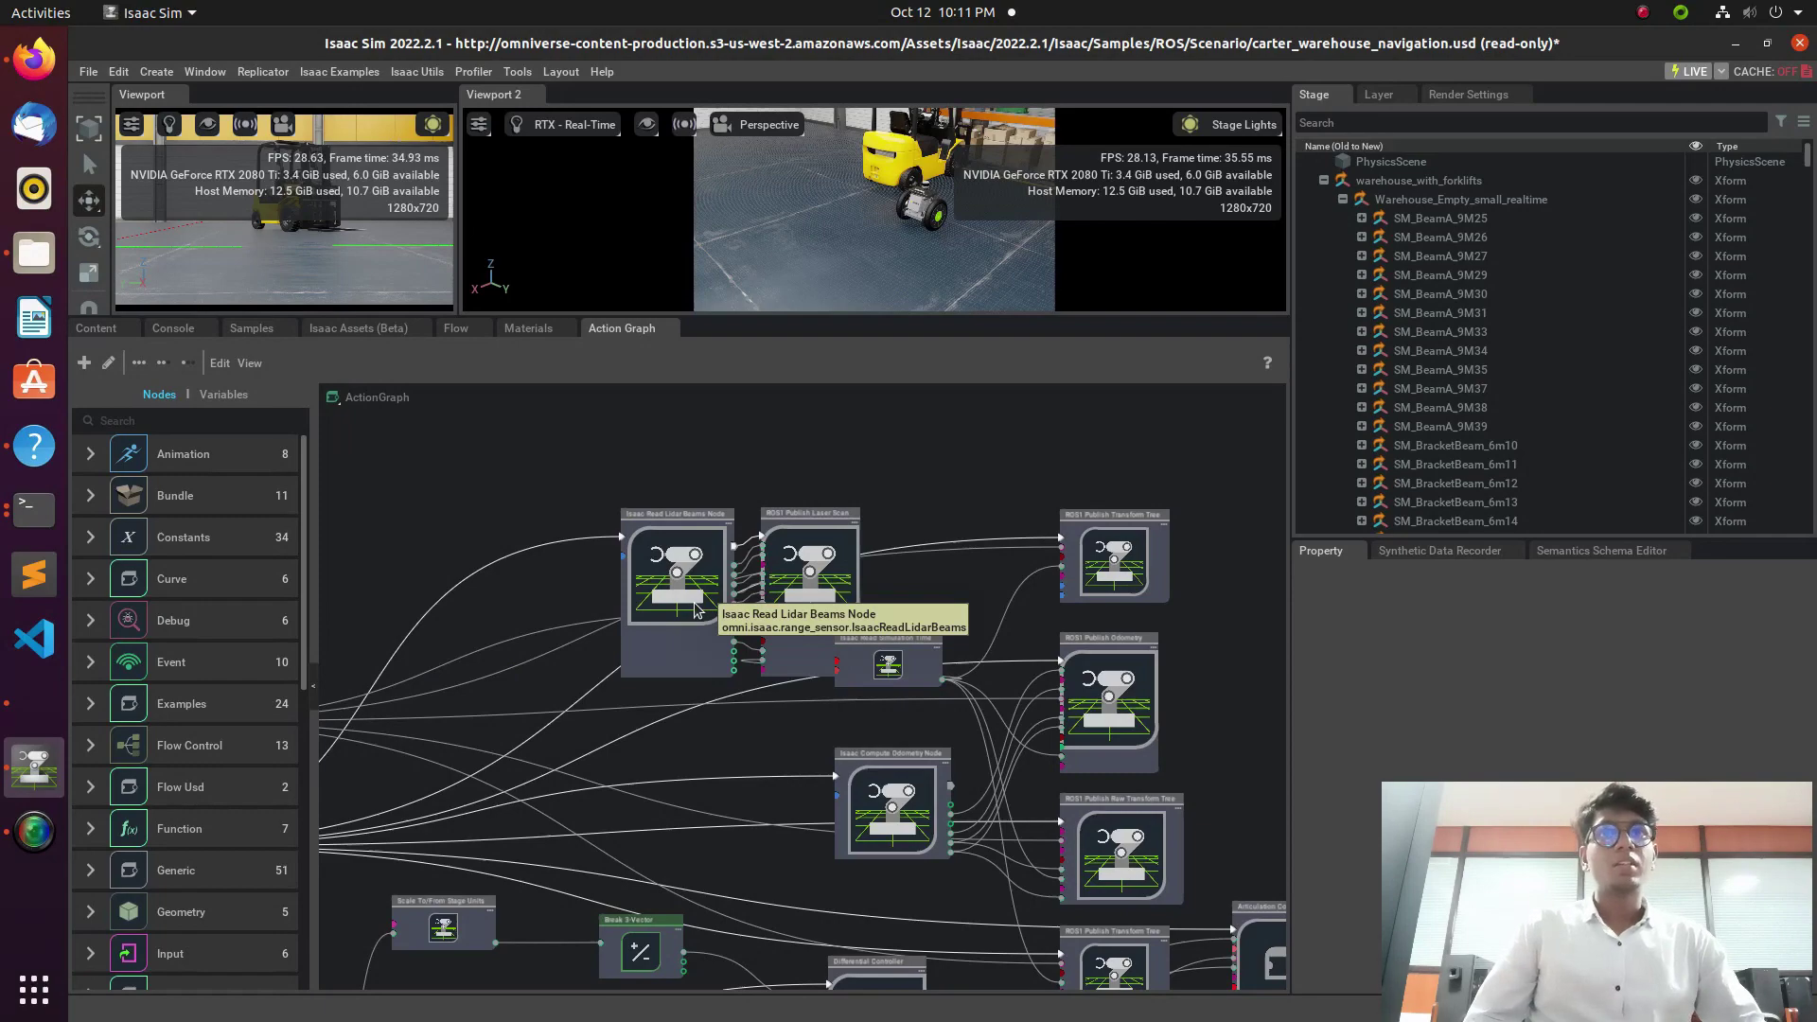
scroll(695, 611, up, 3)
scroll(652, 755, down, 6)
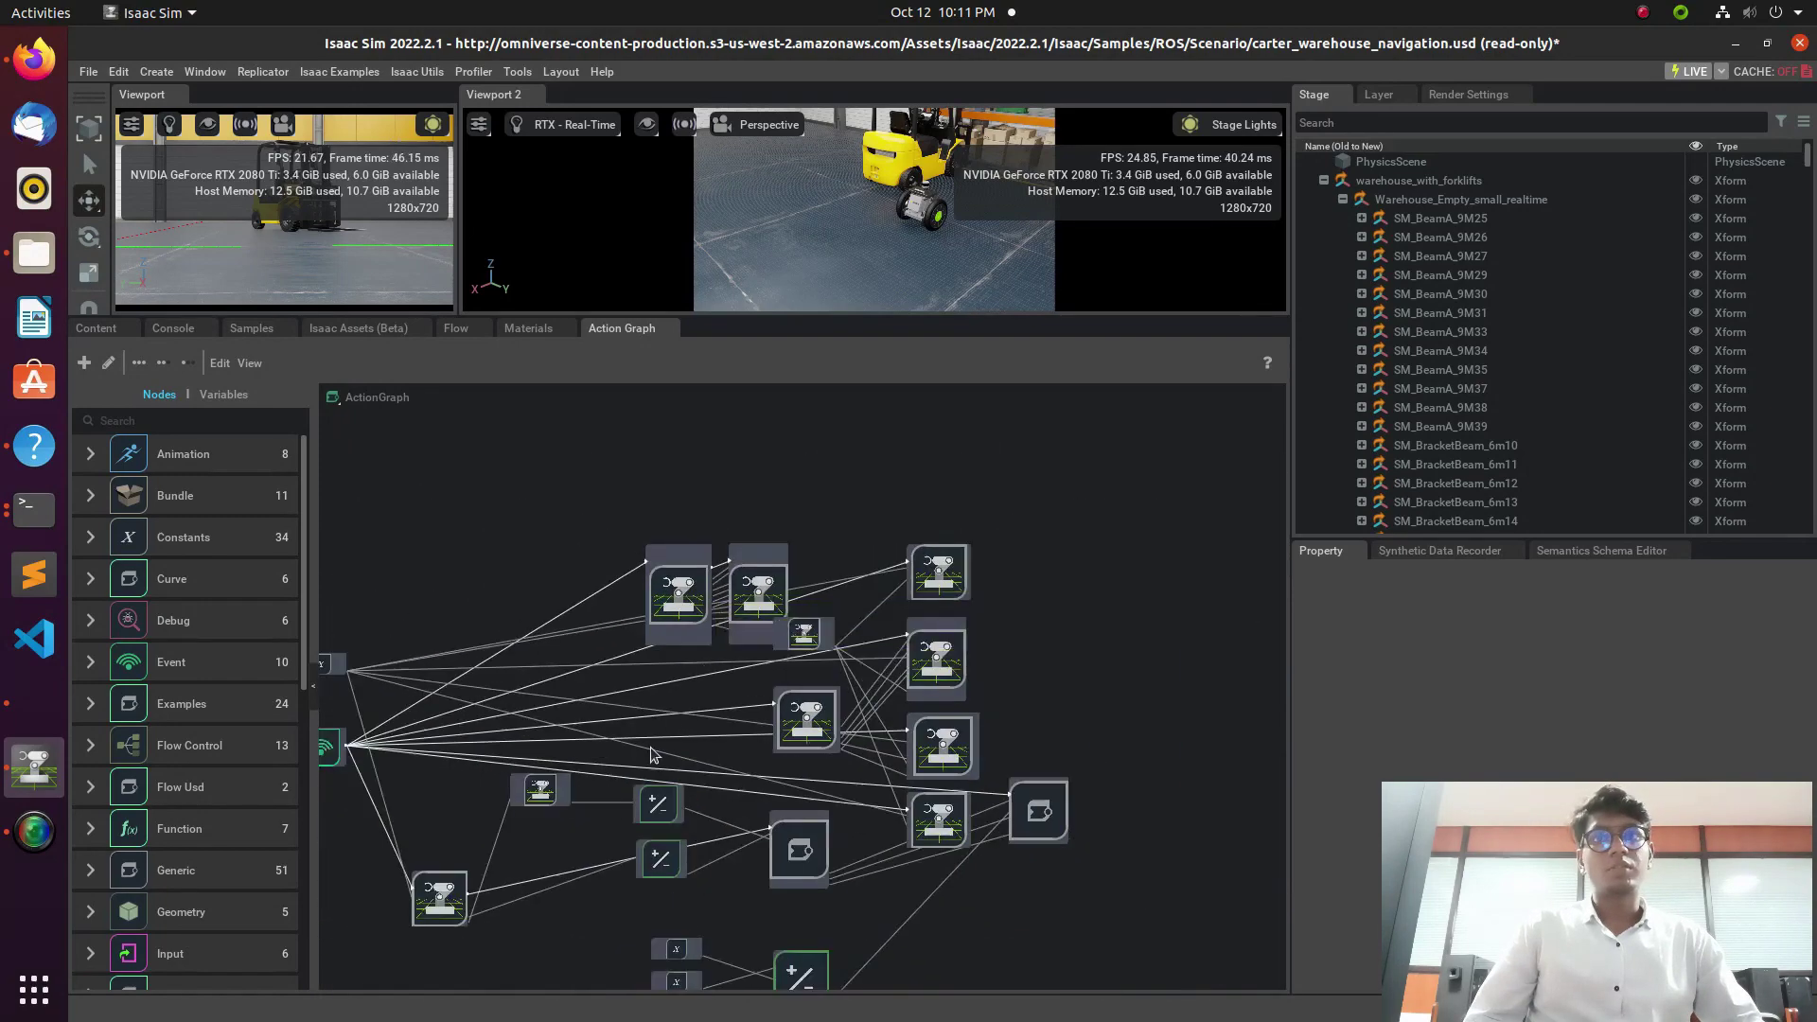
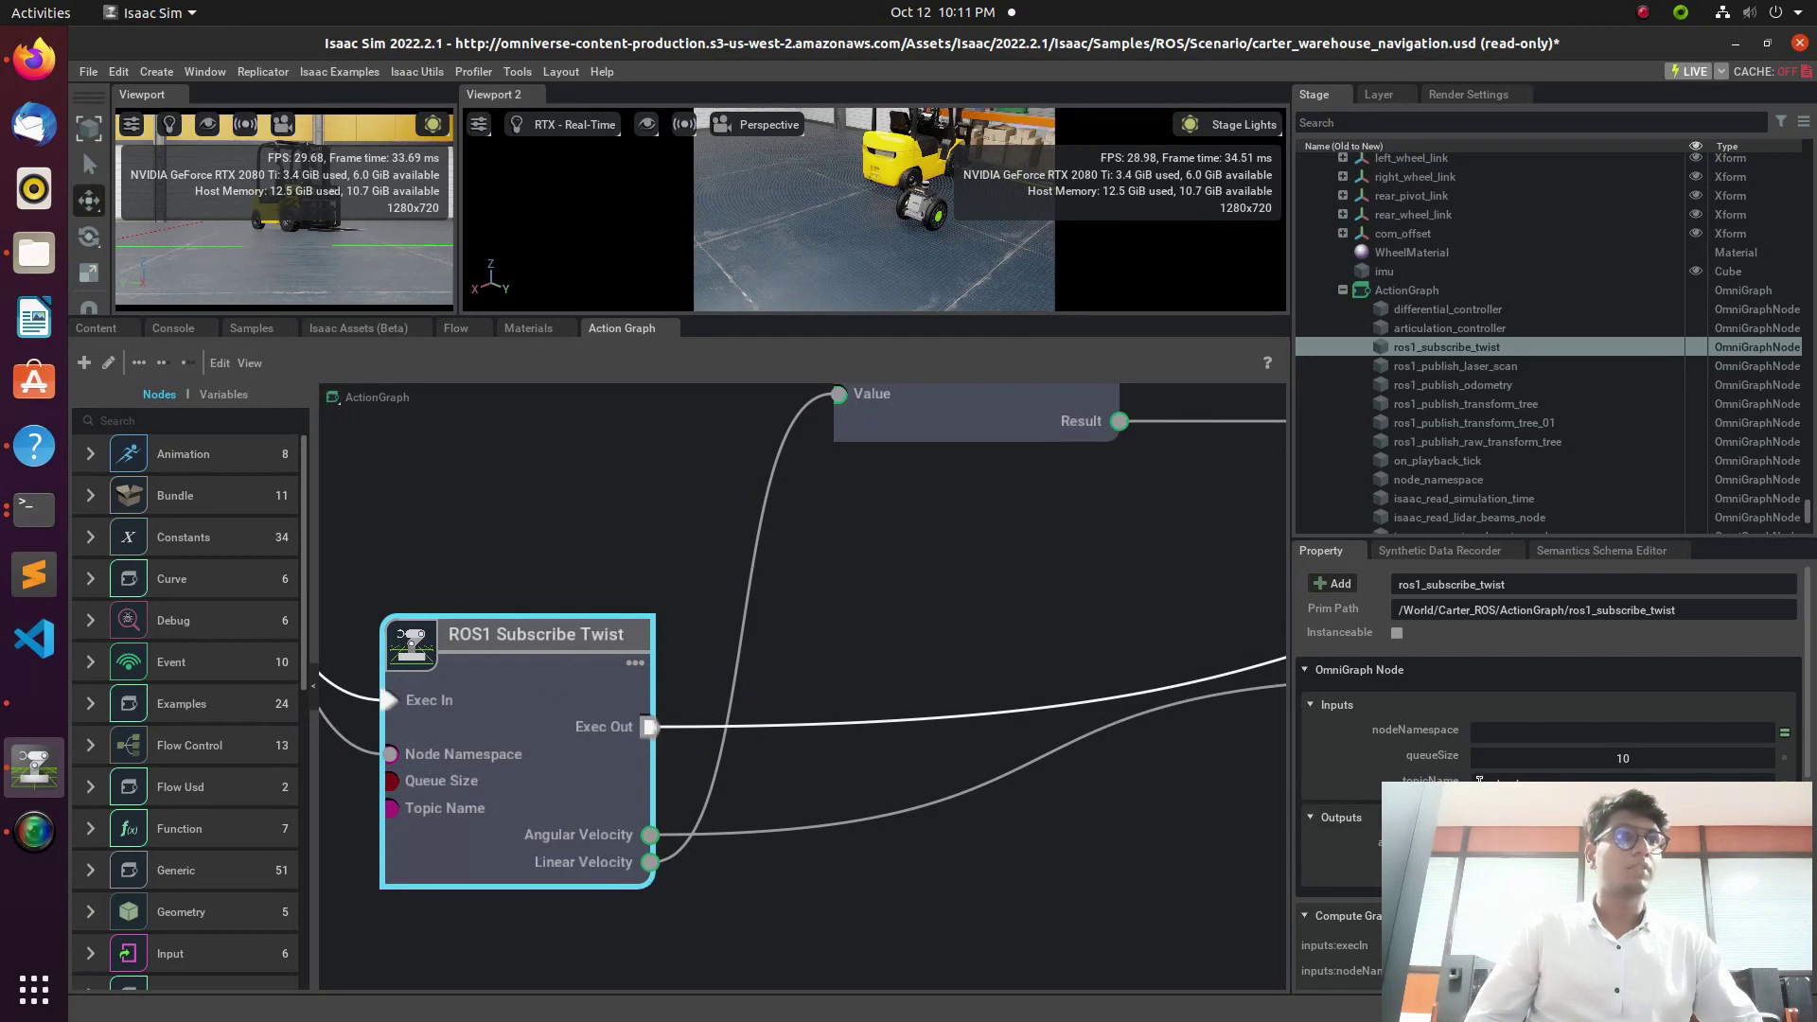
double_click(1479, 779)
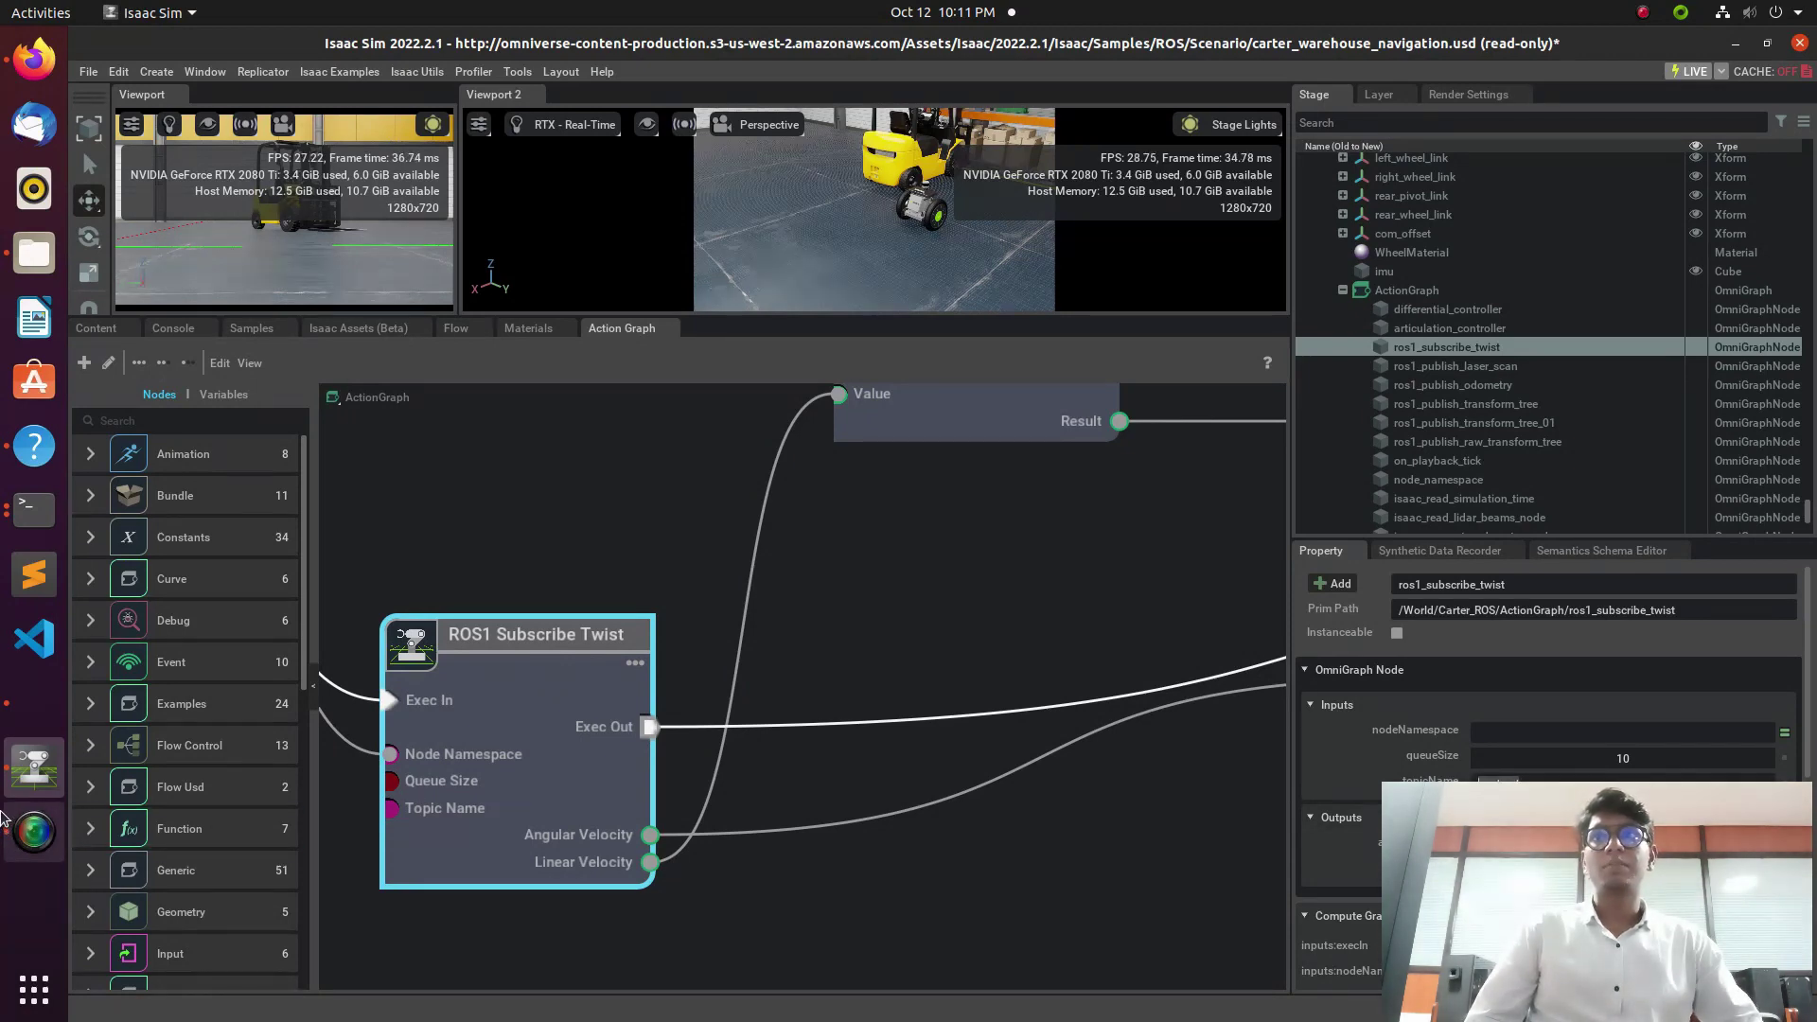
Step: Rerun the keyboard teleop script in the terminal and minimize the terminal window
click(33, 509)
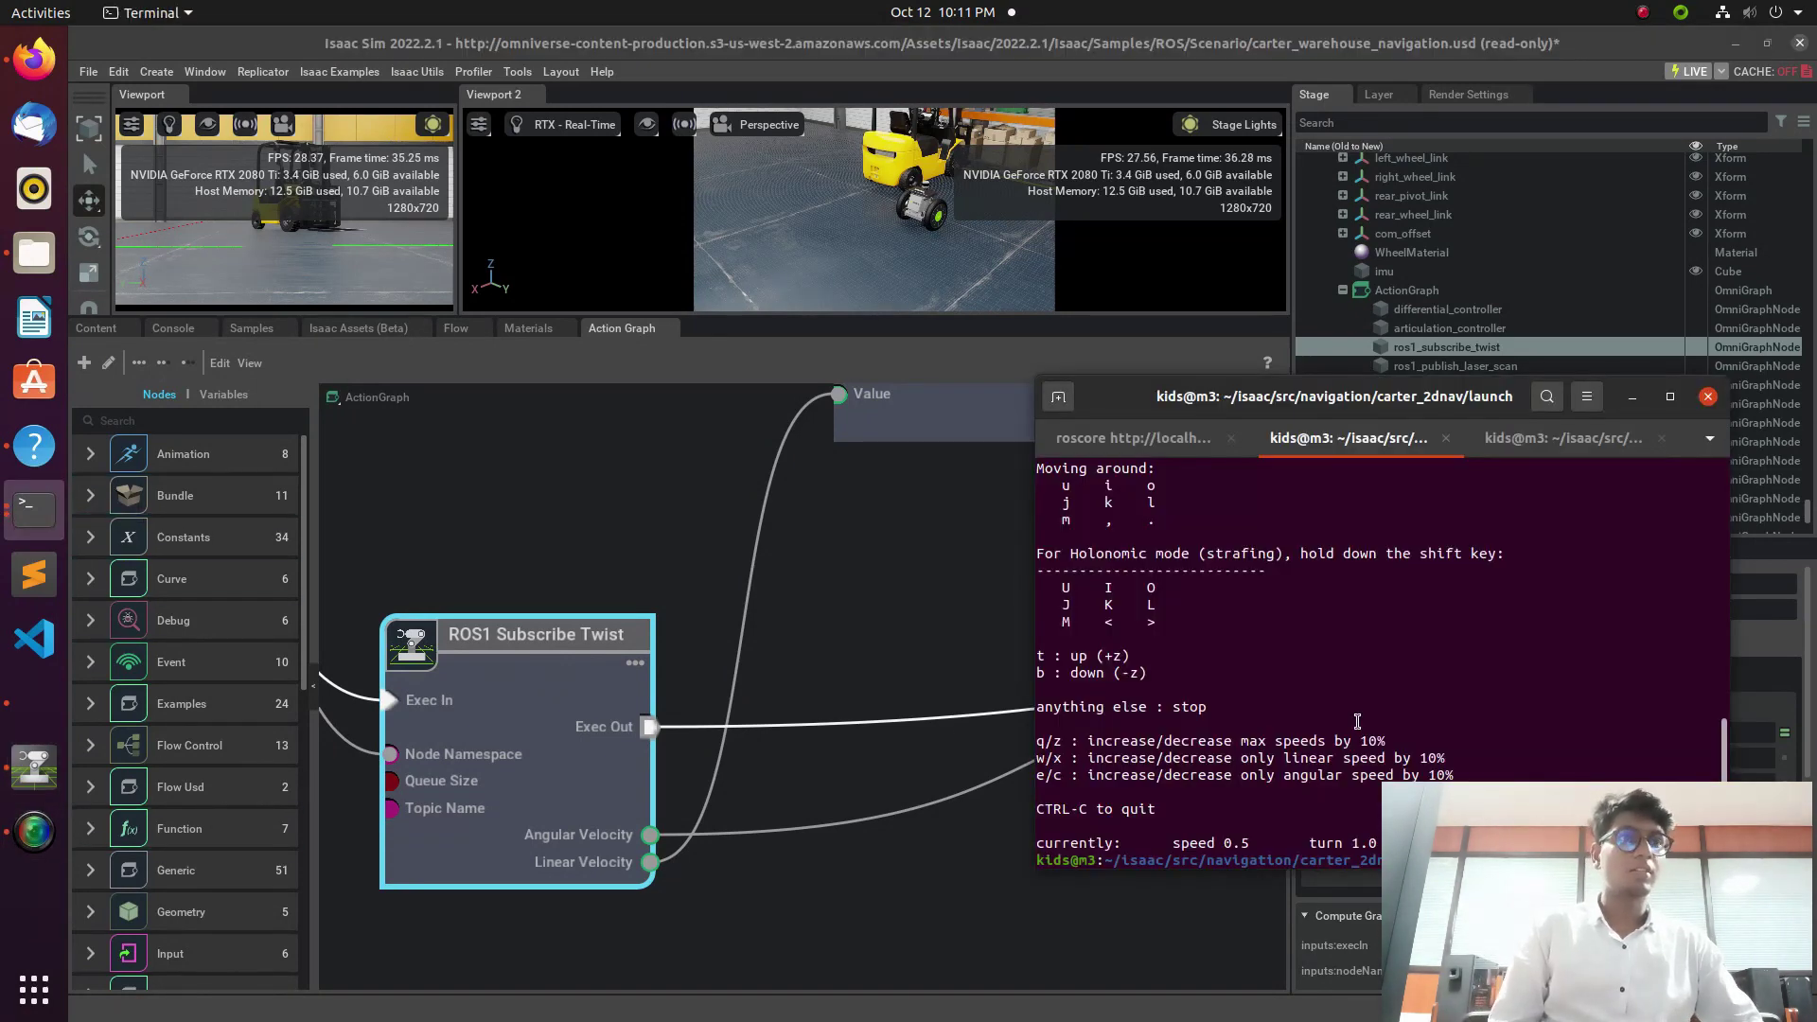
key(Up)
key(Return)
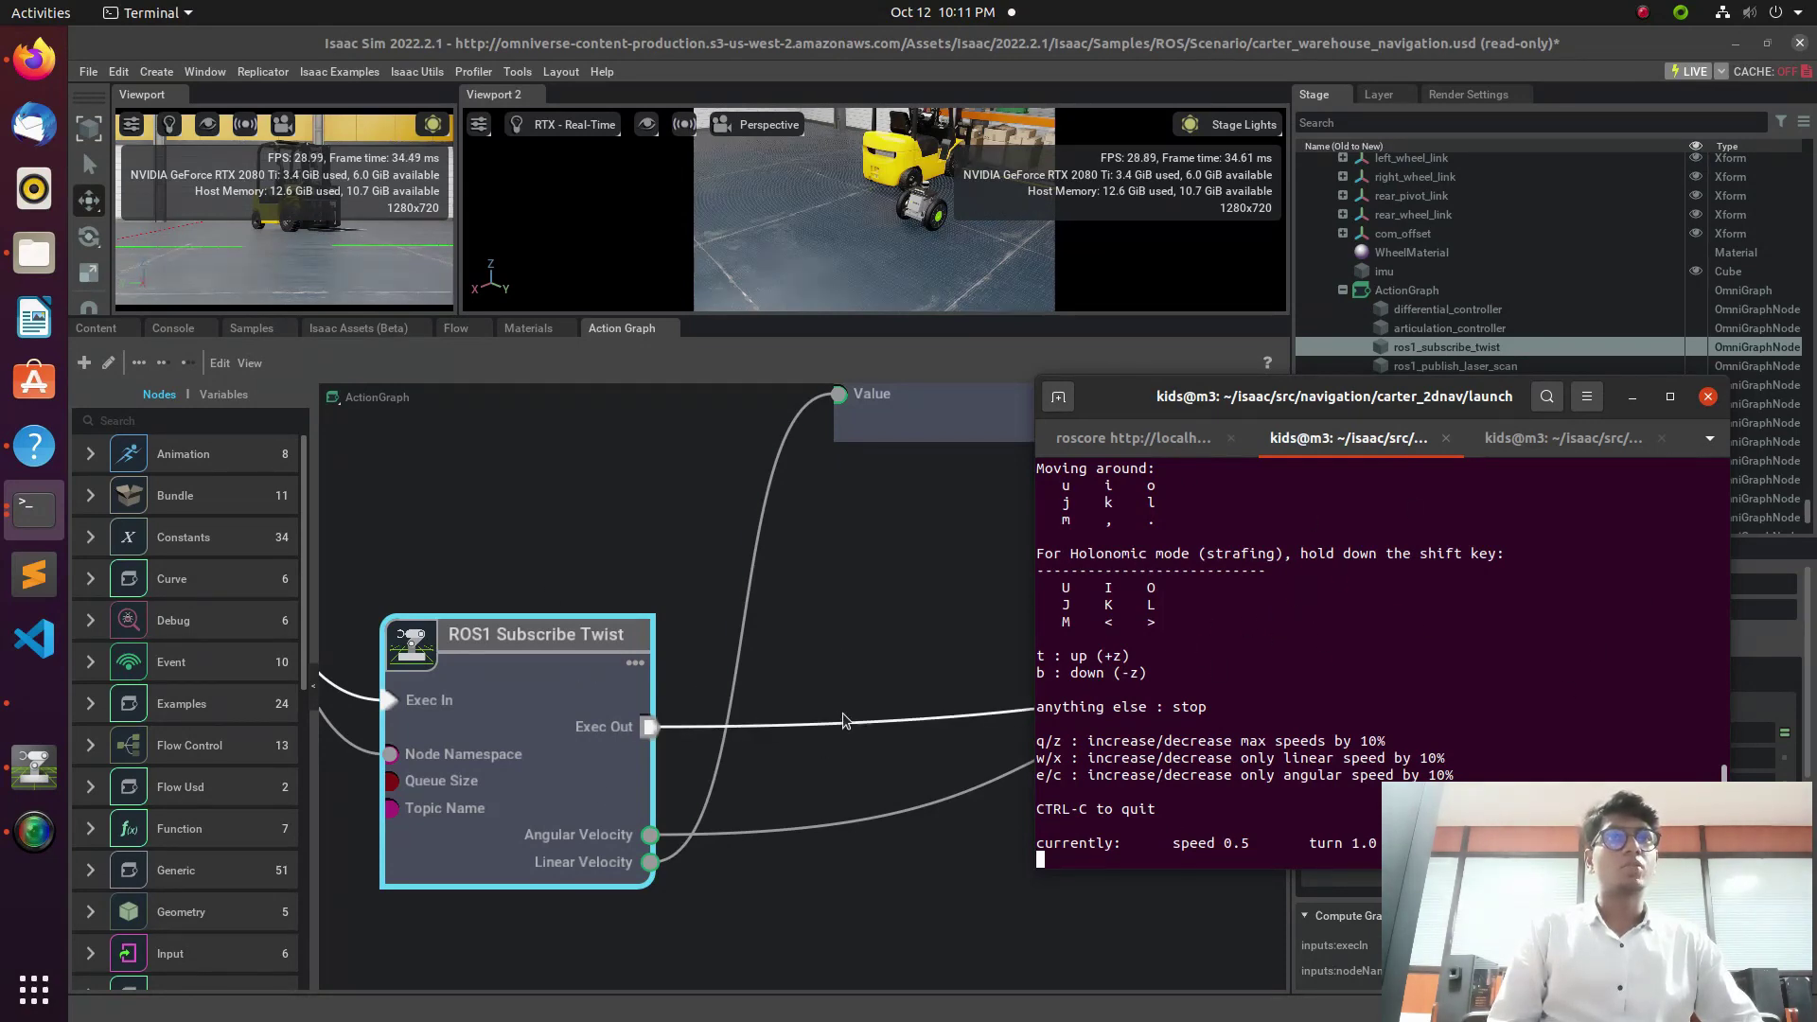
scroll(845, 721, down, 4)
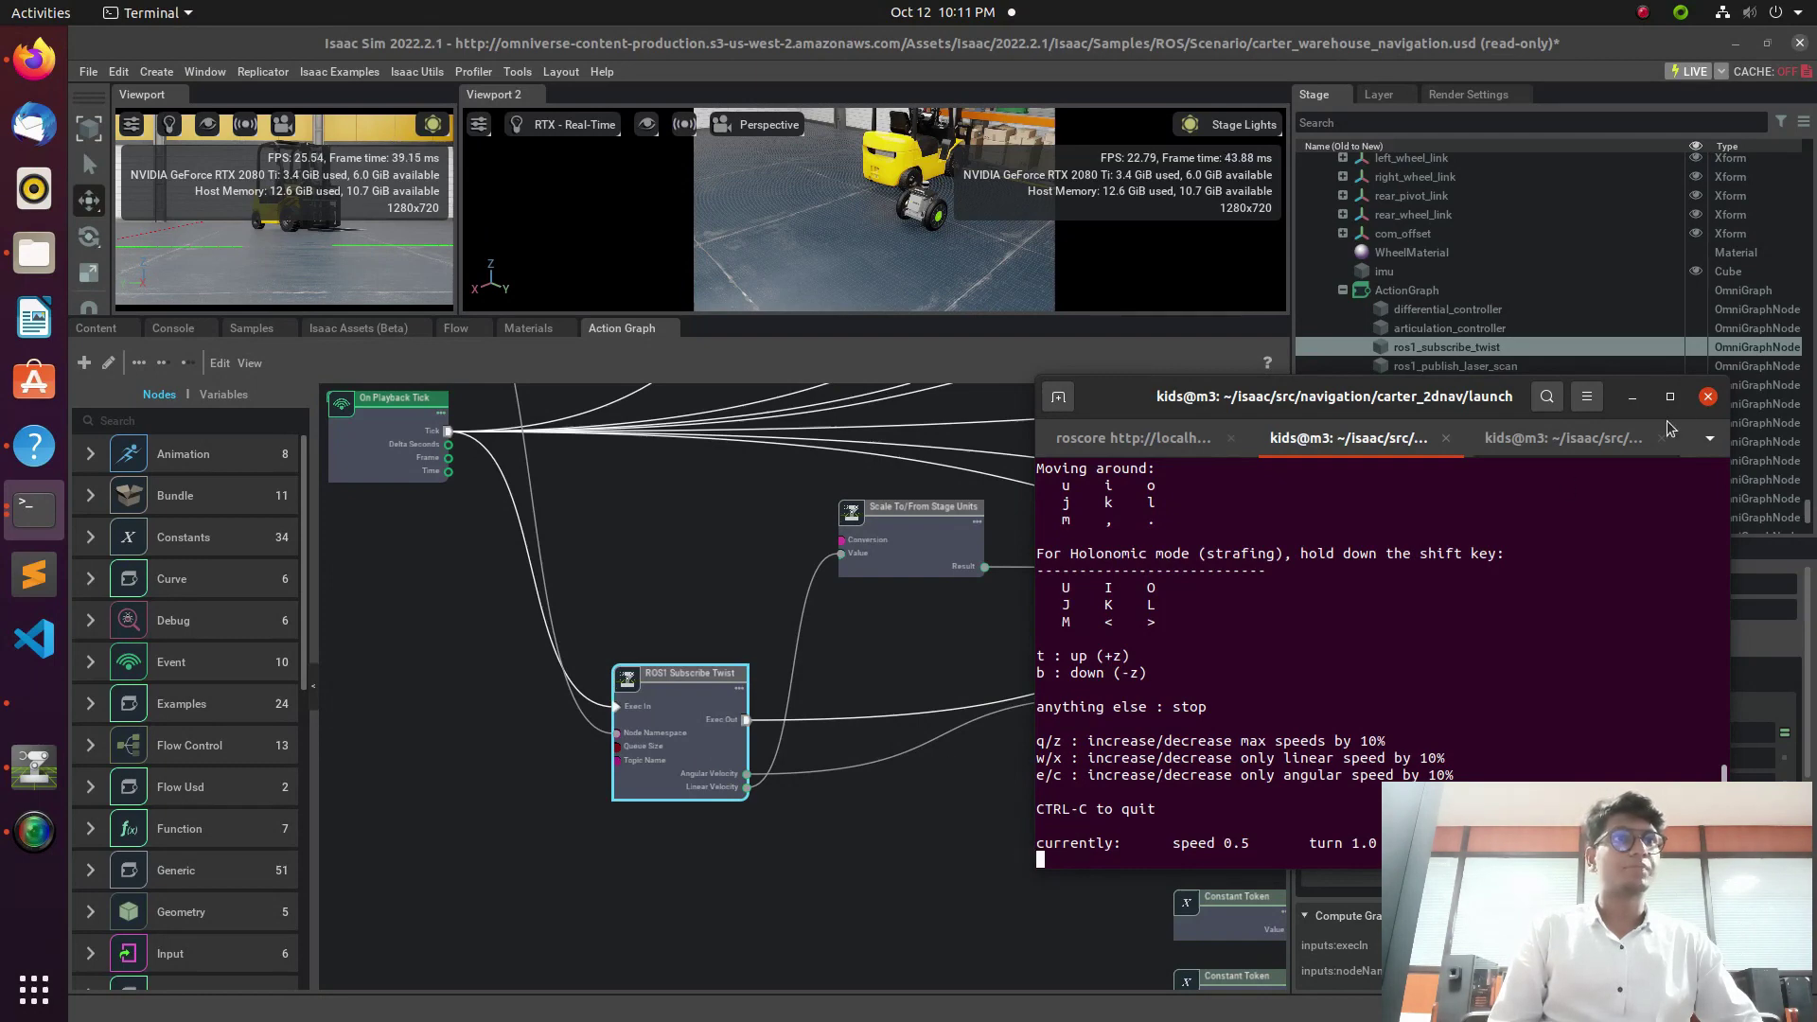
click(1632, 397)
Step: Move the Differential Controller node closer to the Break 3-Vector nodes and examine its velocity inputs
scroll(1016, 795, up, 2)
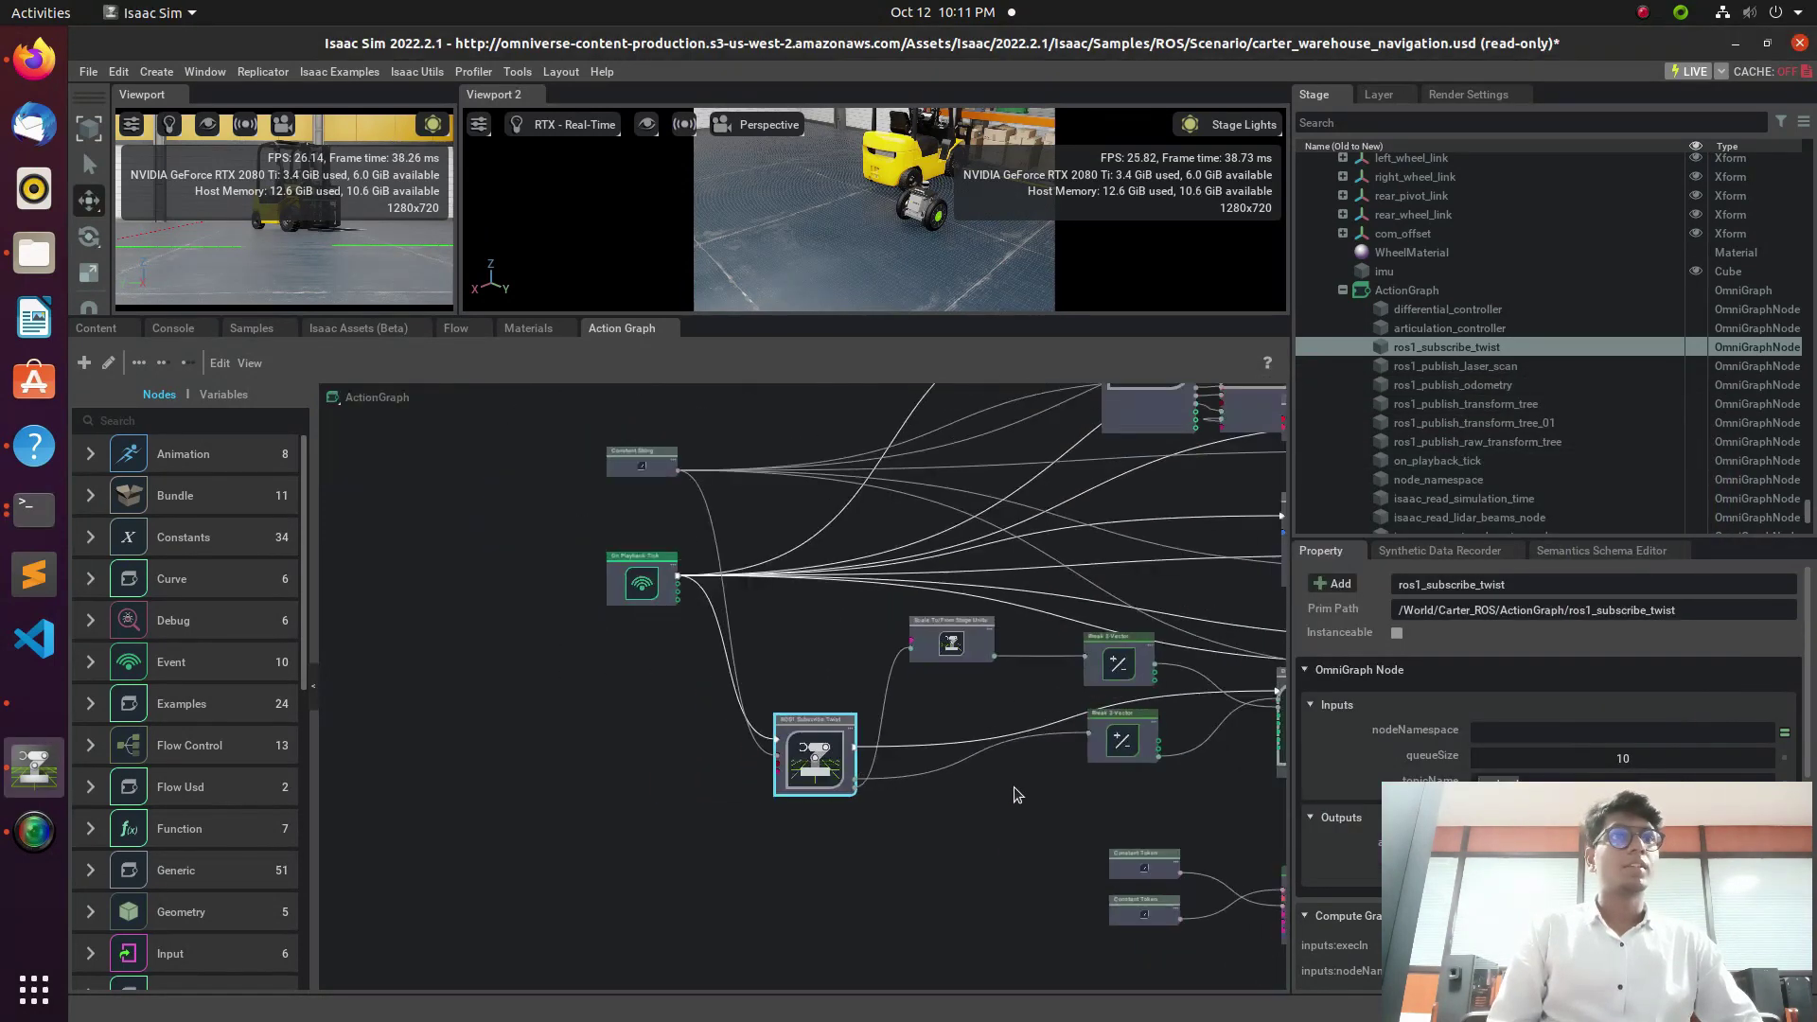
scroll(984, 757, down, 2)
scroll(1253, 739, up, 3)
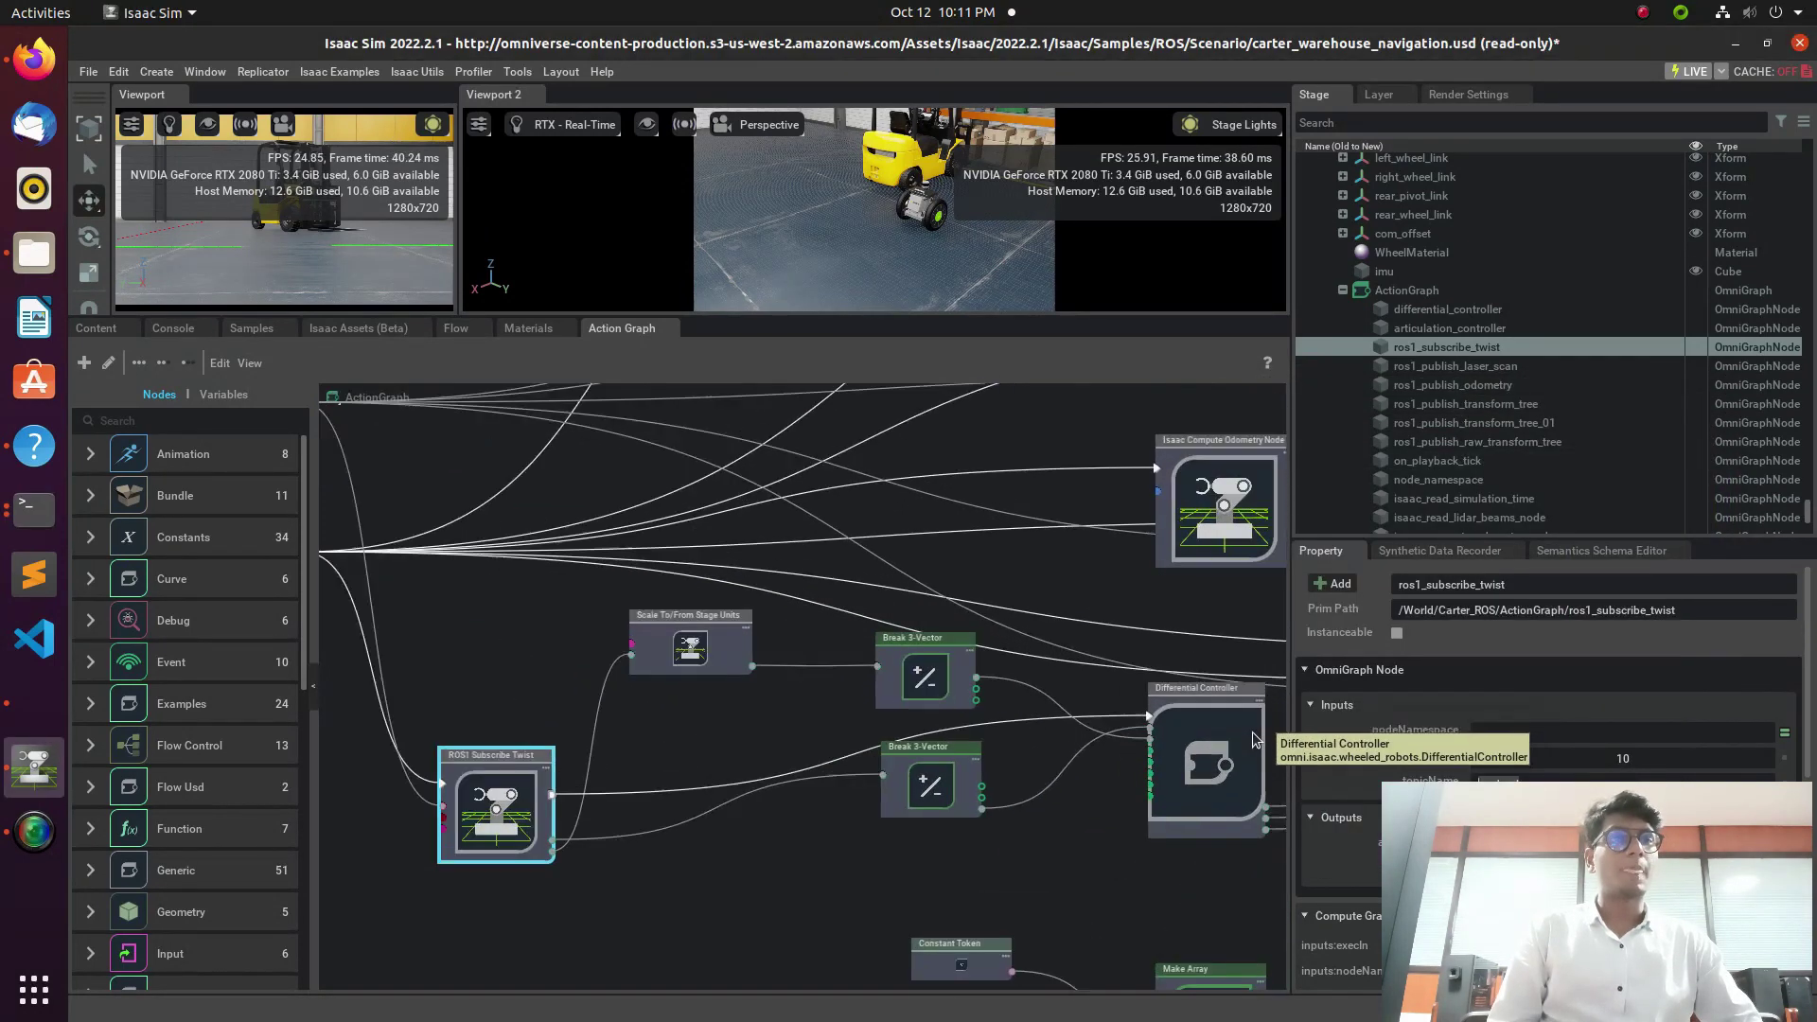
scroll(1253, 739, up, 4)
drag(1201, 754, 1018, 627)
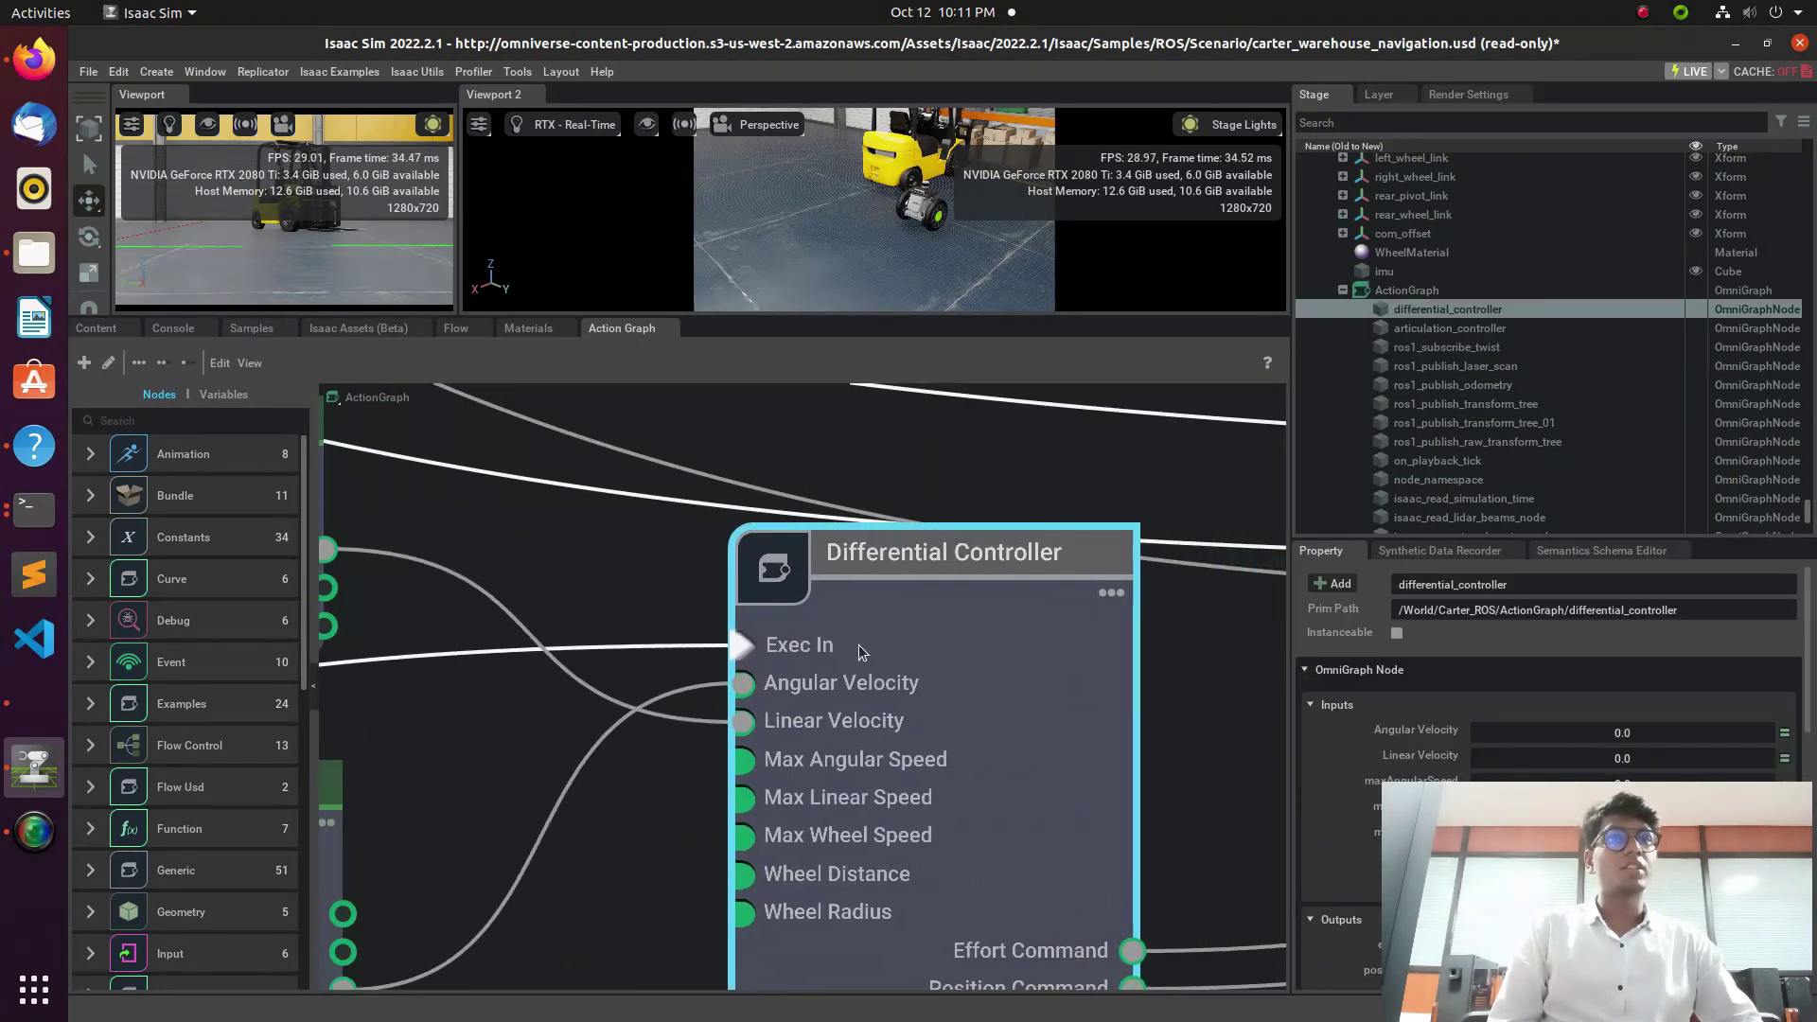
scroll(879, 763, down, 3)
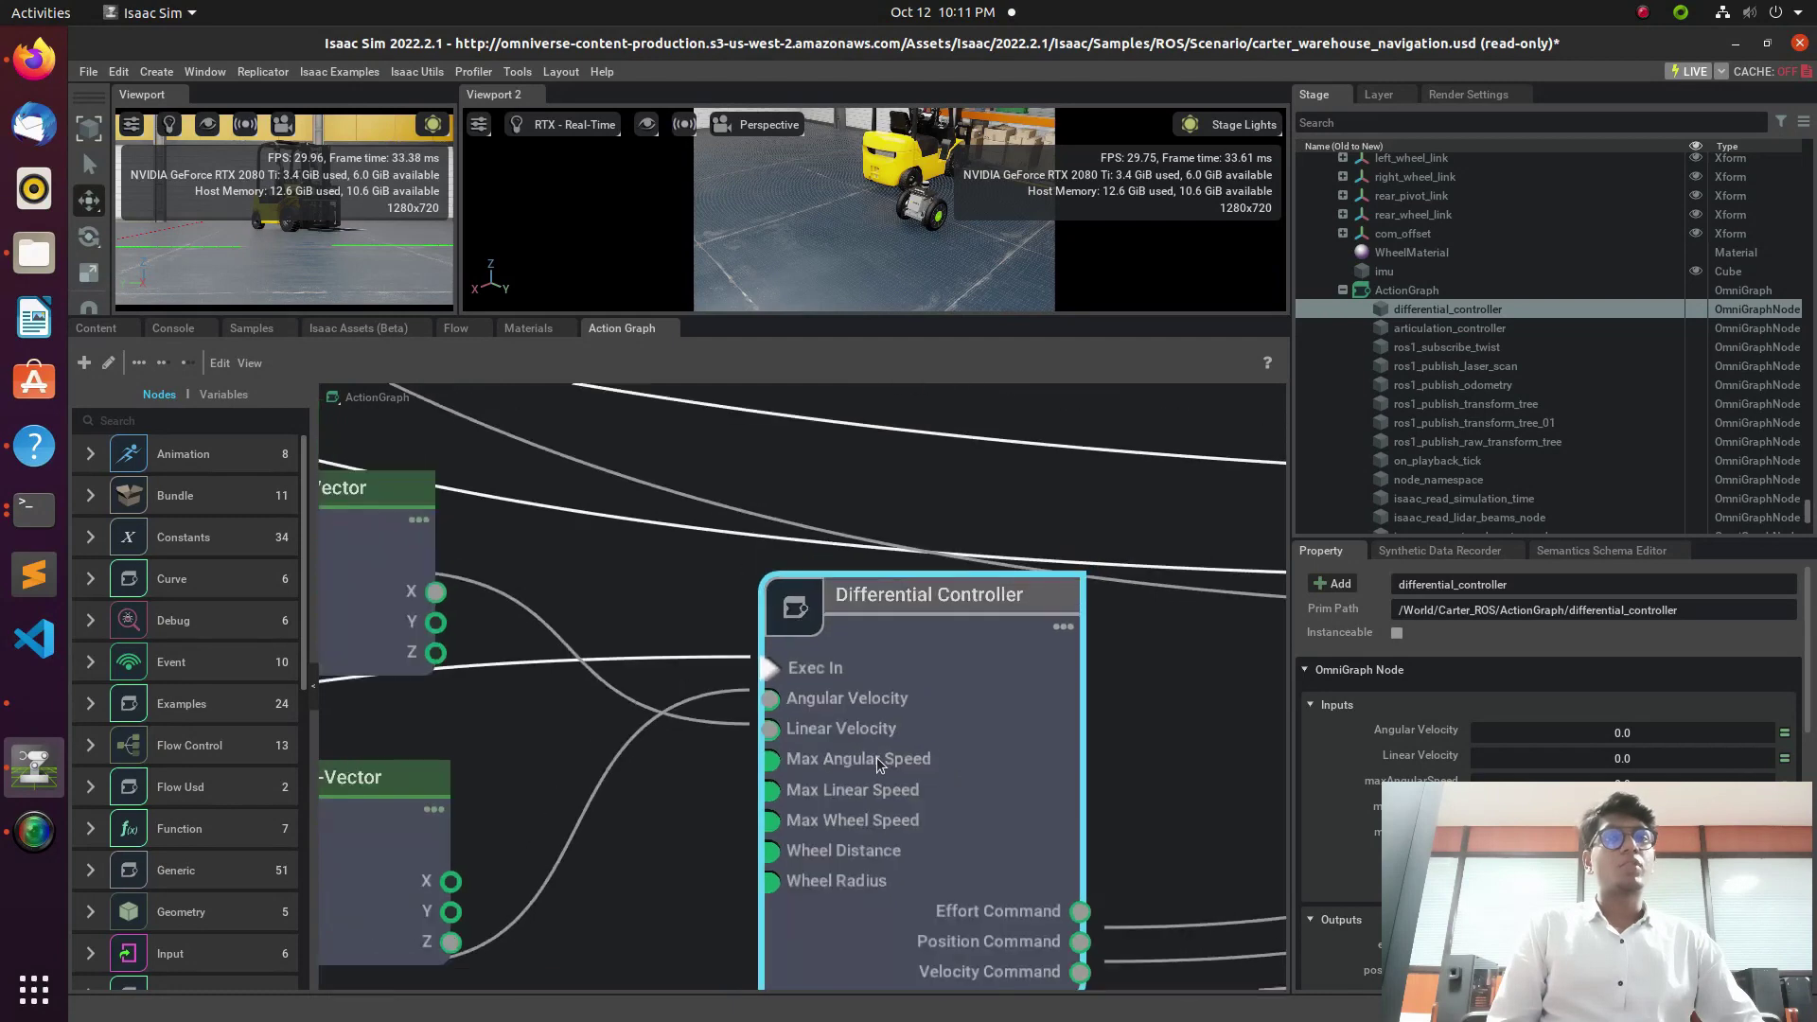
scroll(879, 762, down, 5)
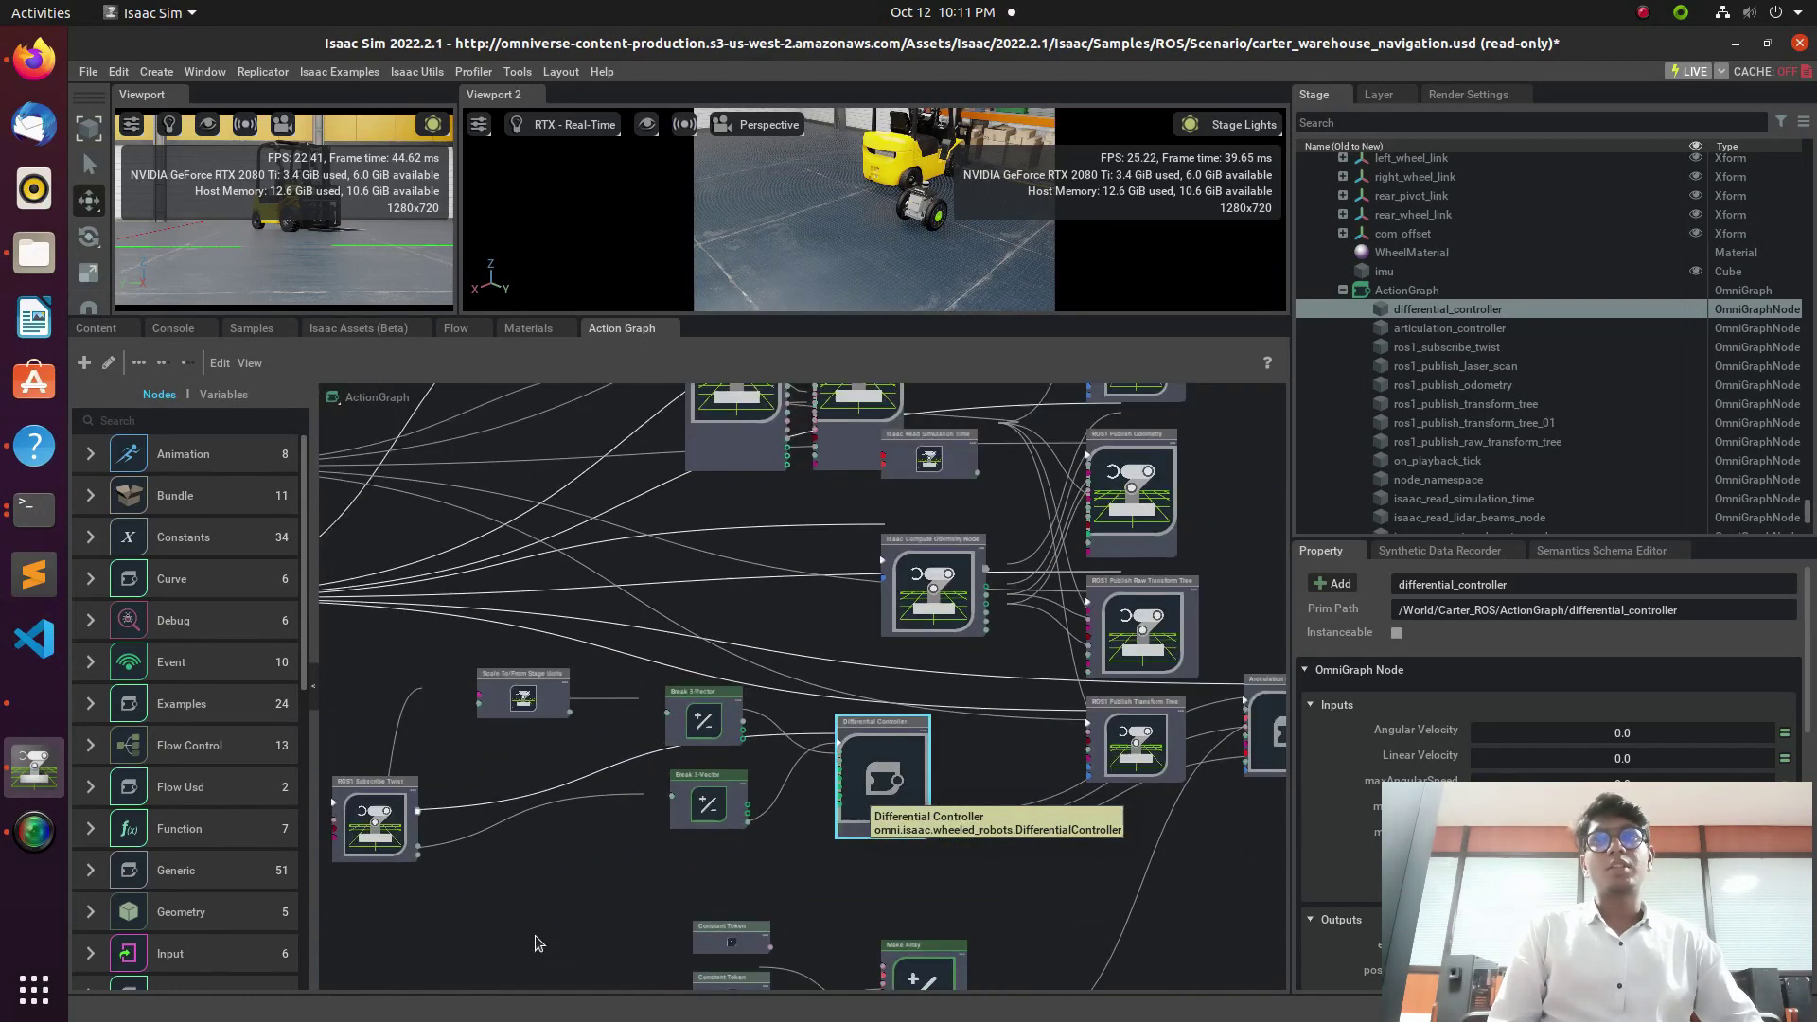
Step: Trace the connections from the ROS1 Subscribe Twist node through the Break 3-Vector nodes to the Differential Controller's inputs and command outputs
click(33, 508)
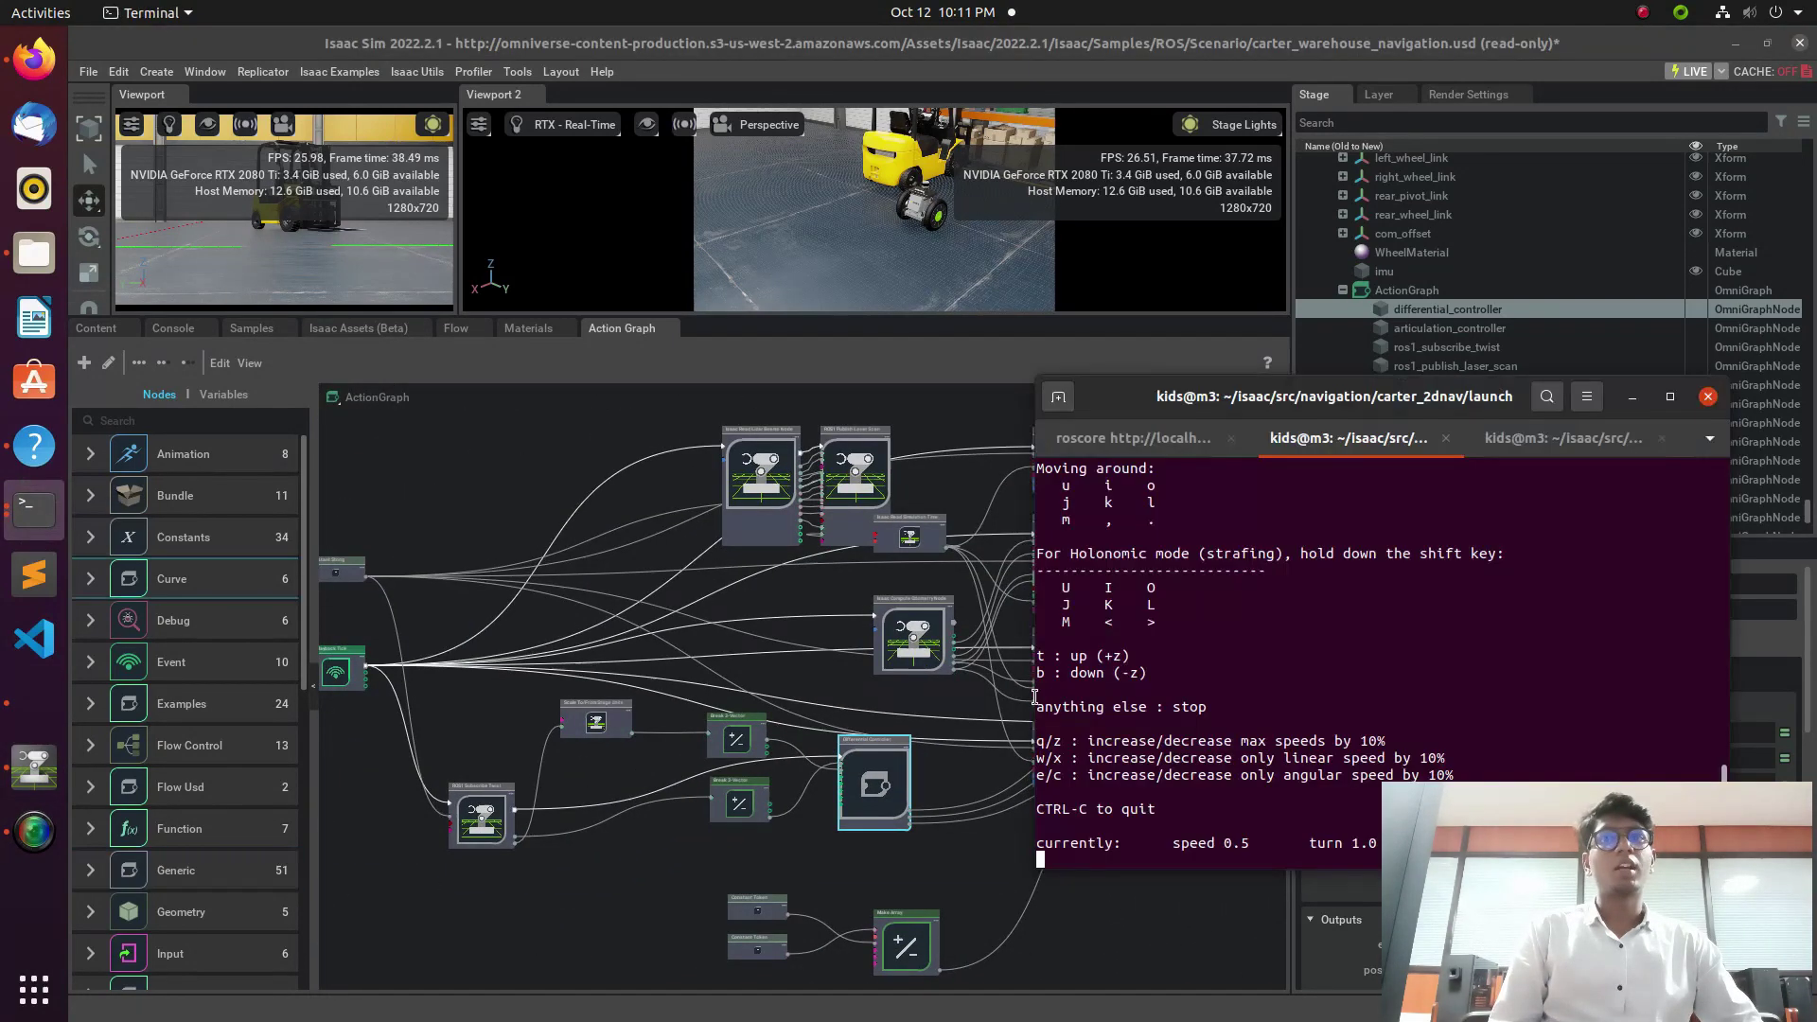
click(473, 819)
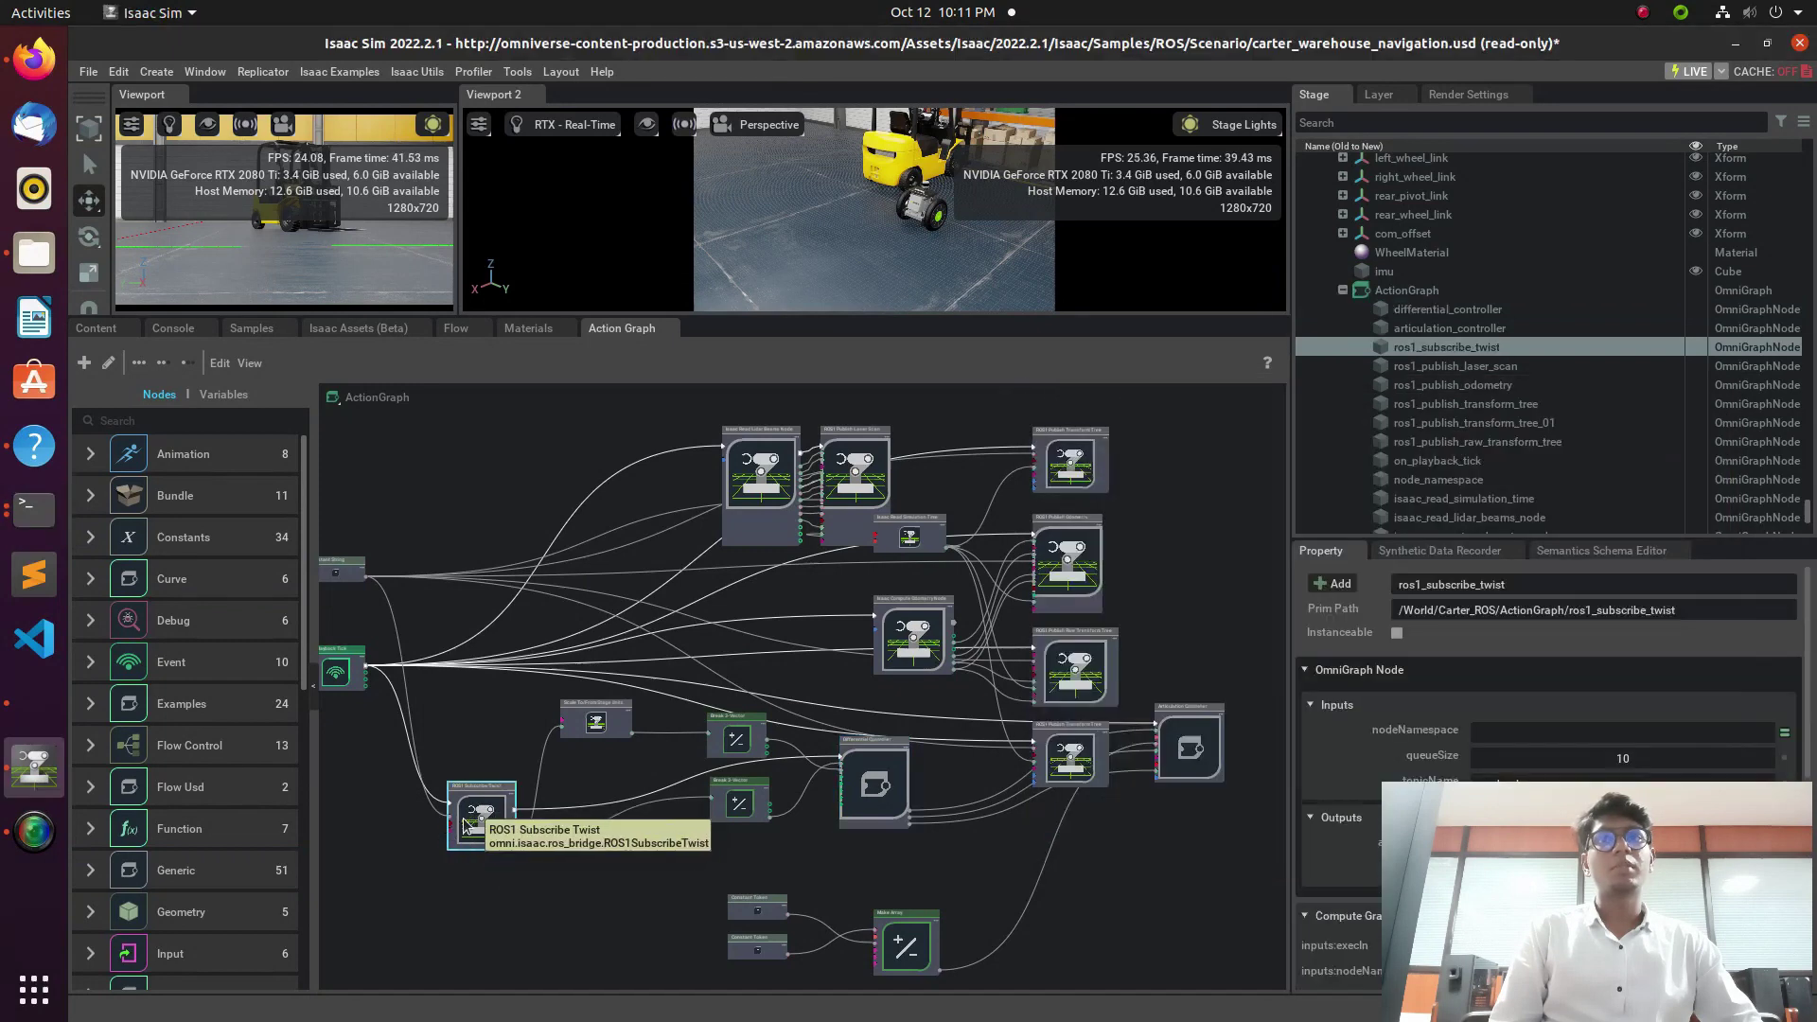
scroll(483, 809, up, 5)
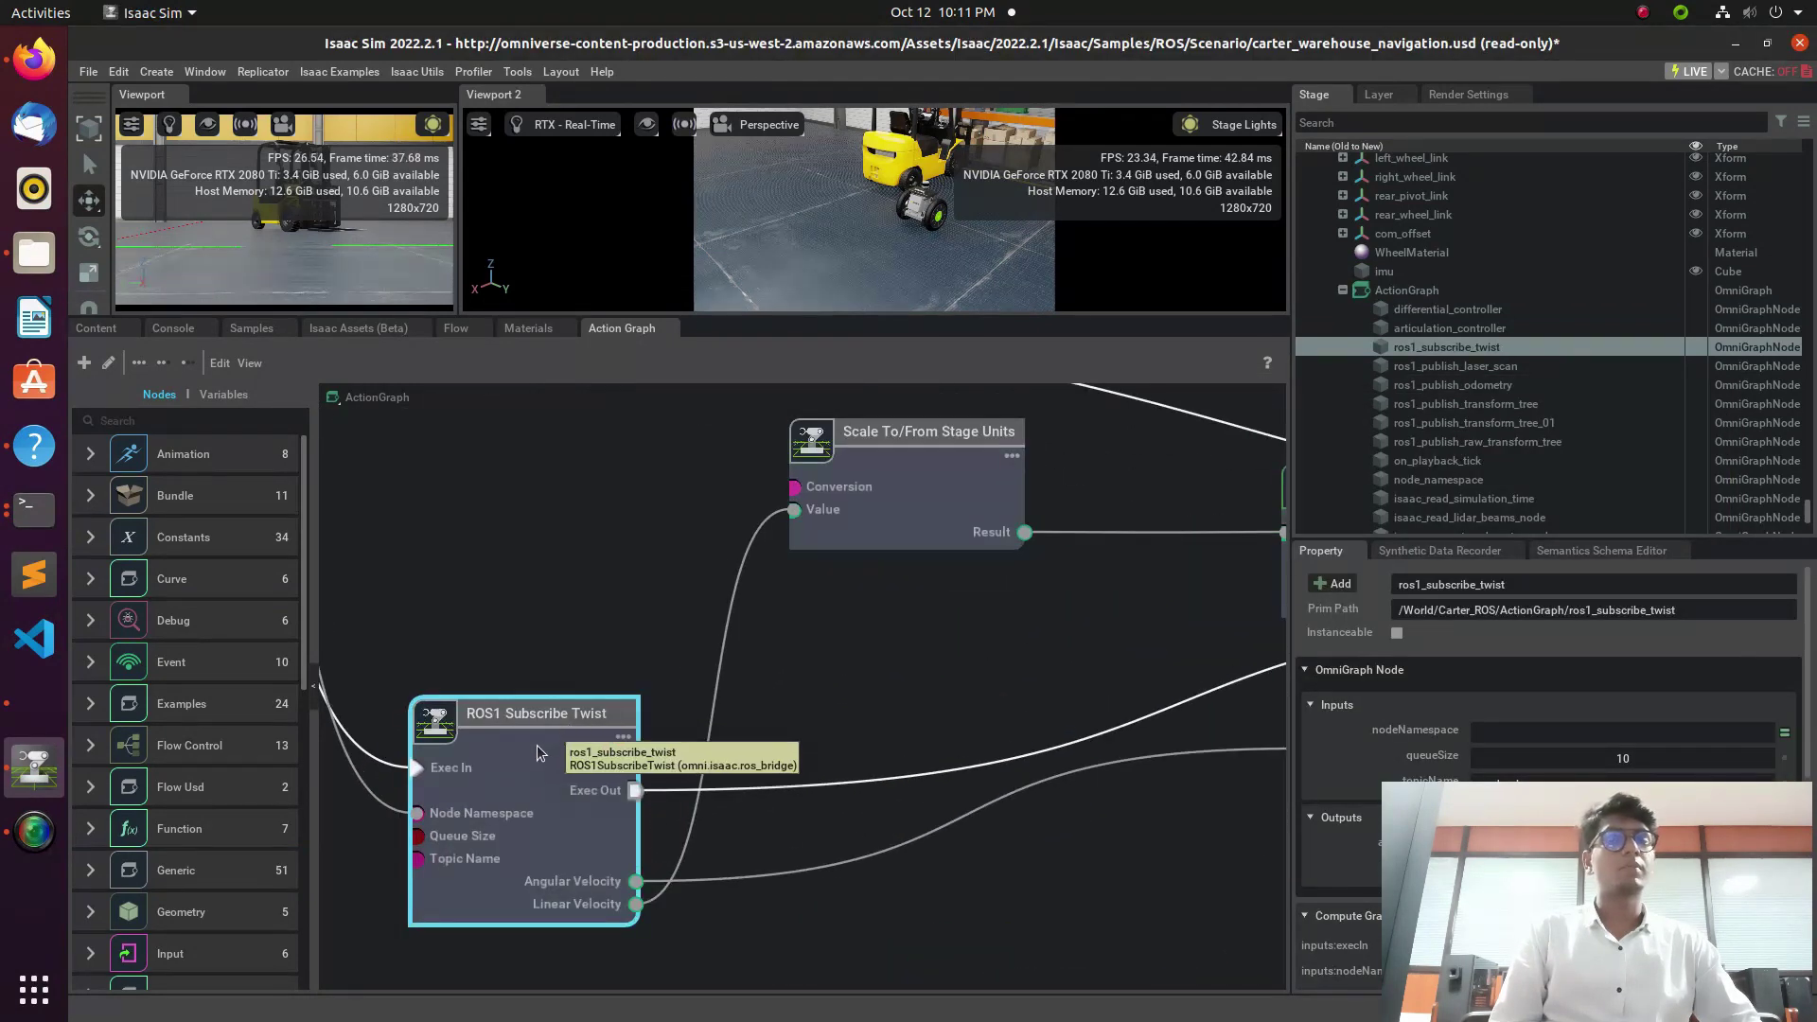
scroll(536, 754, down, 8)
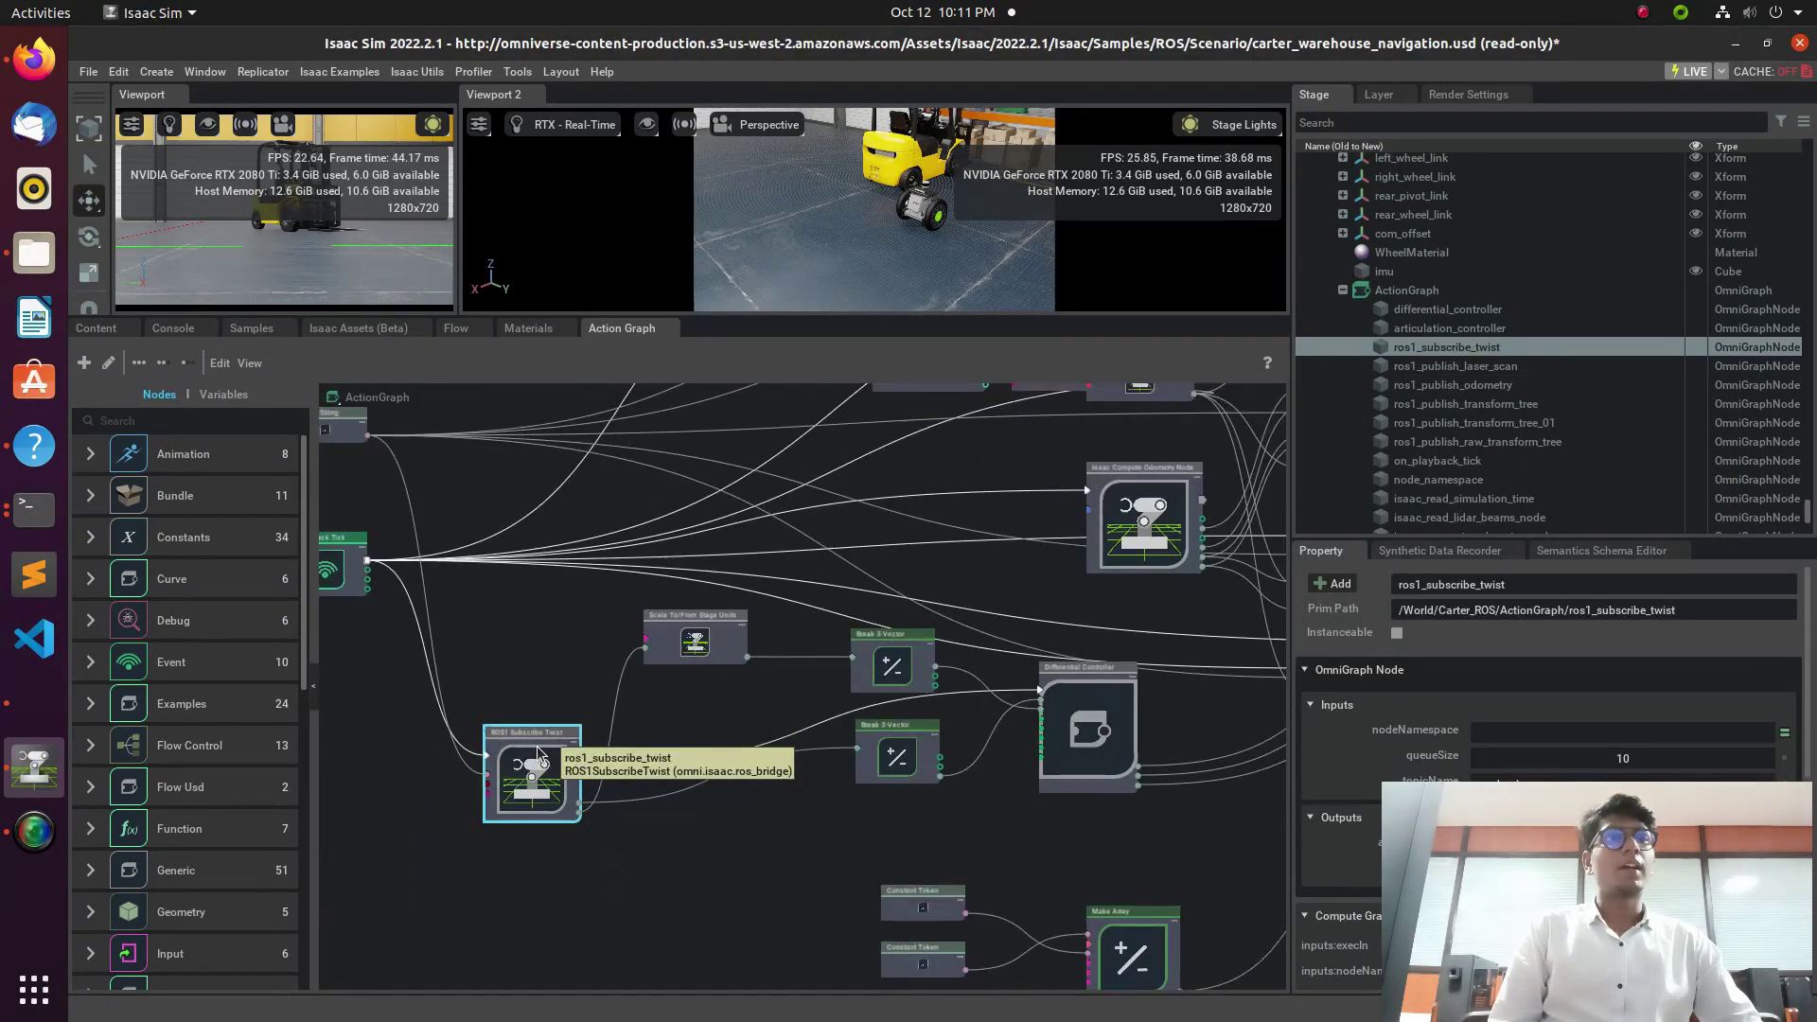
scroll(1082, 782, up, 5)
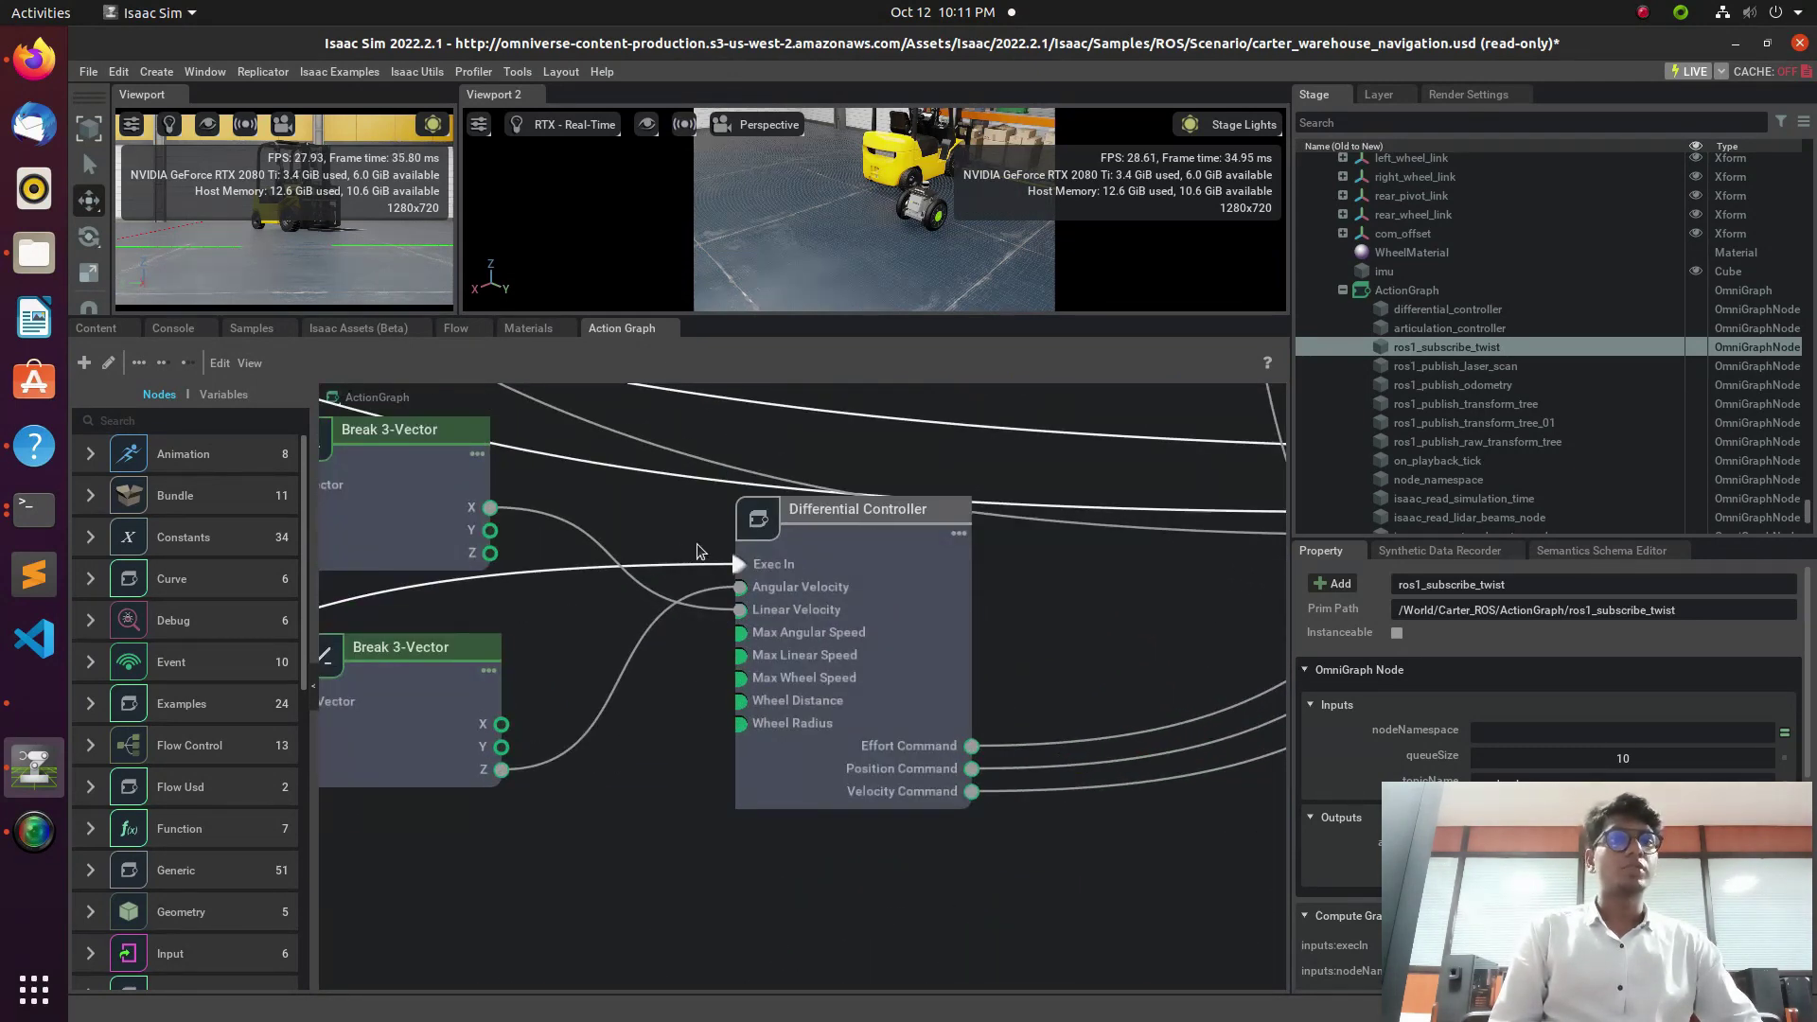
scroll(884, 662, down, 7)
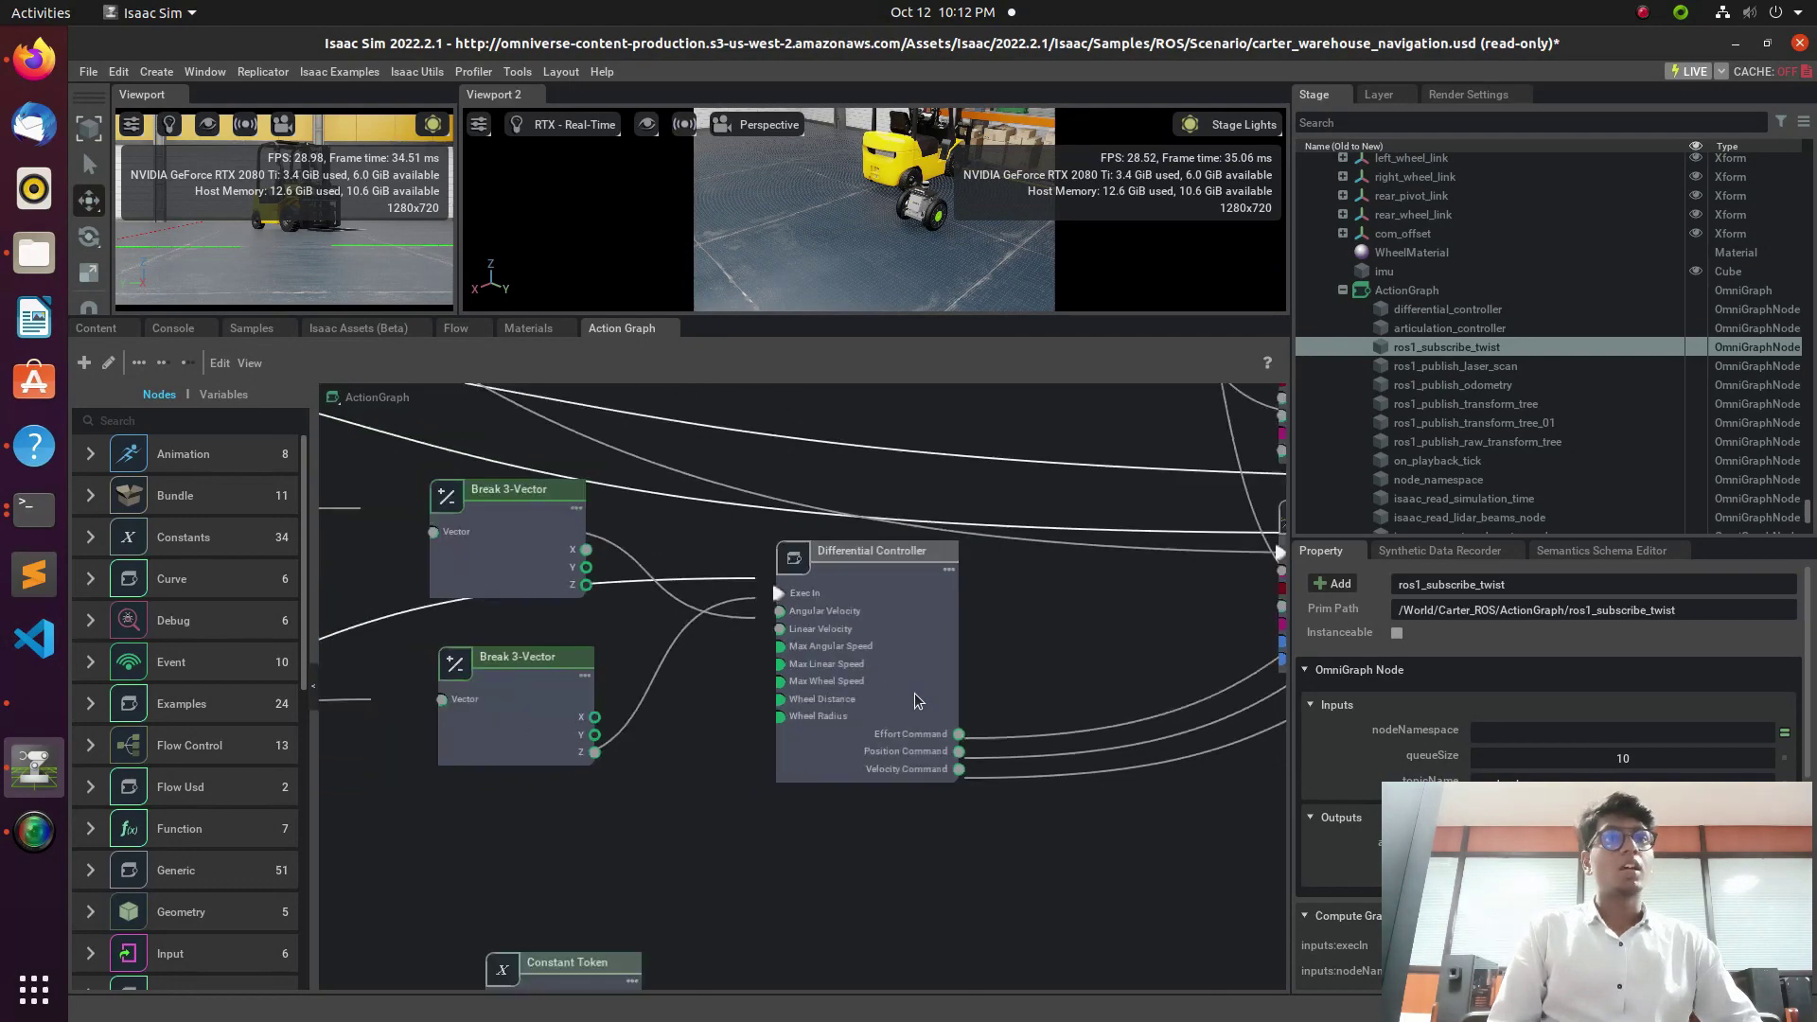
scroll(873, 701, up, 7)
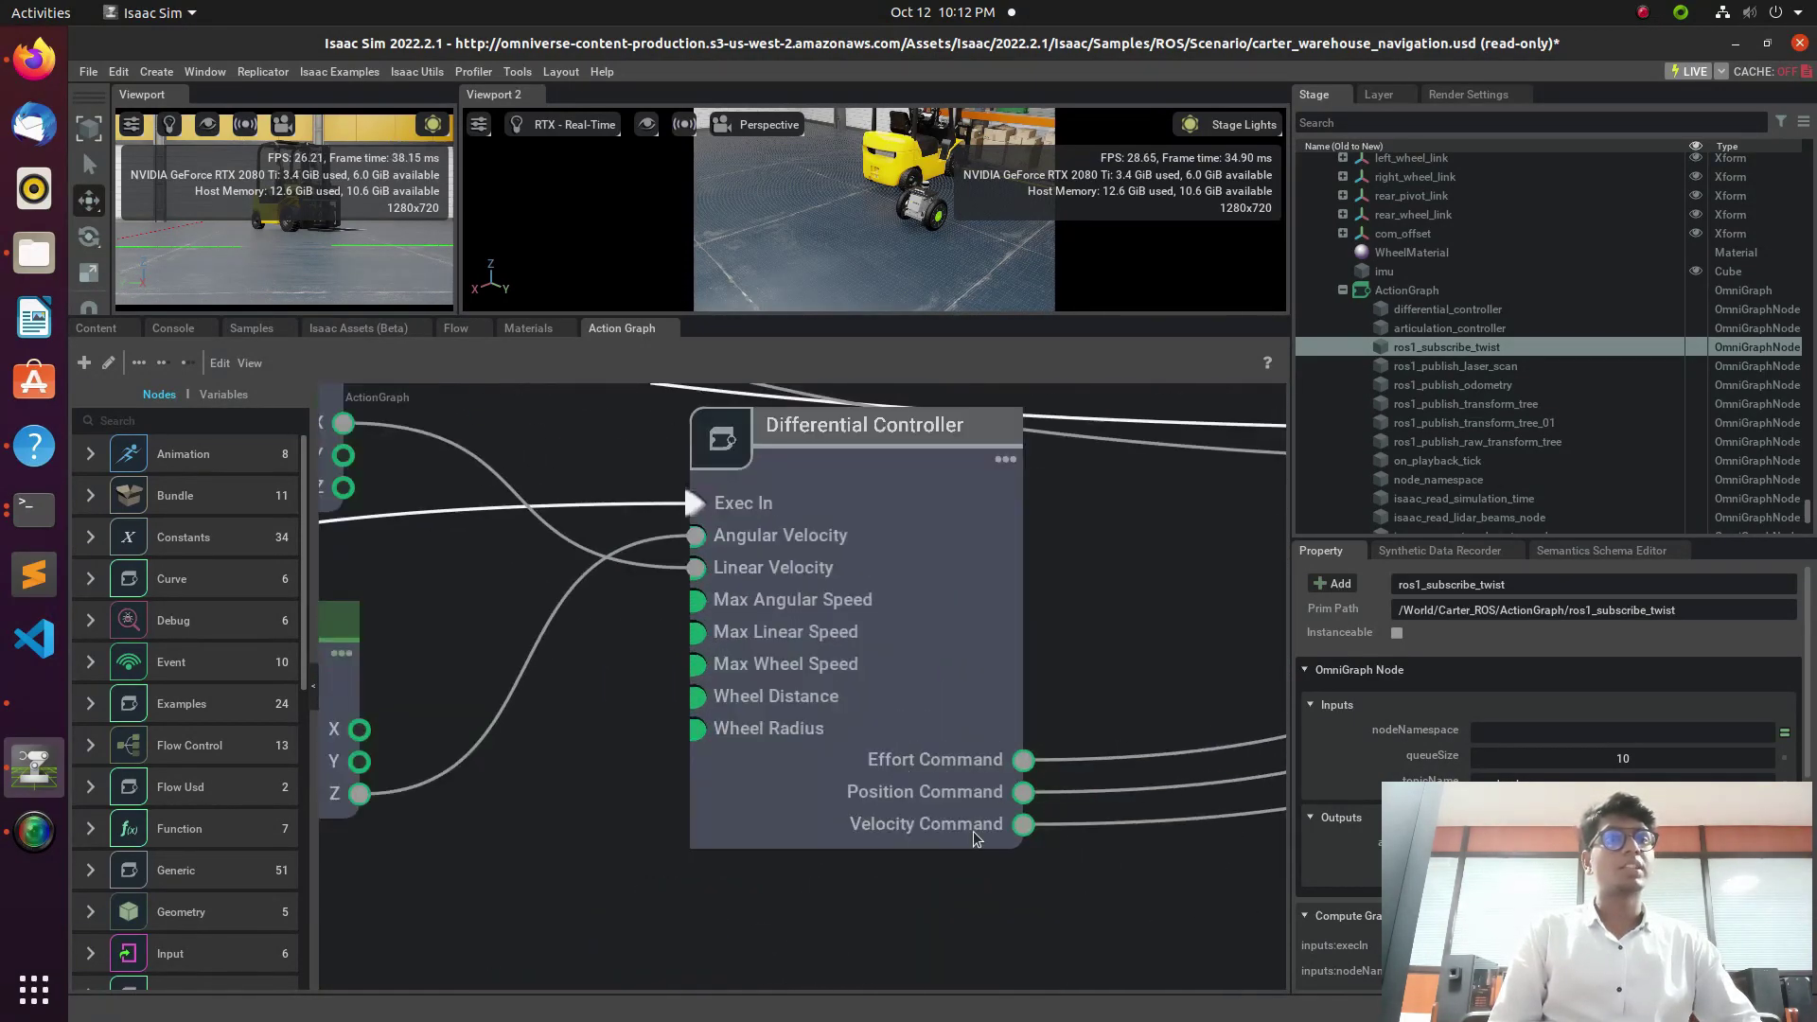
scroll(1067, 831, down, 4)
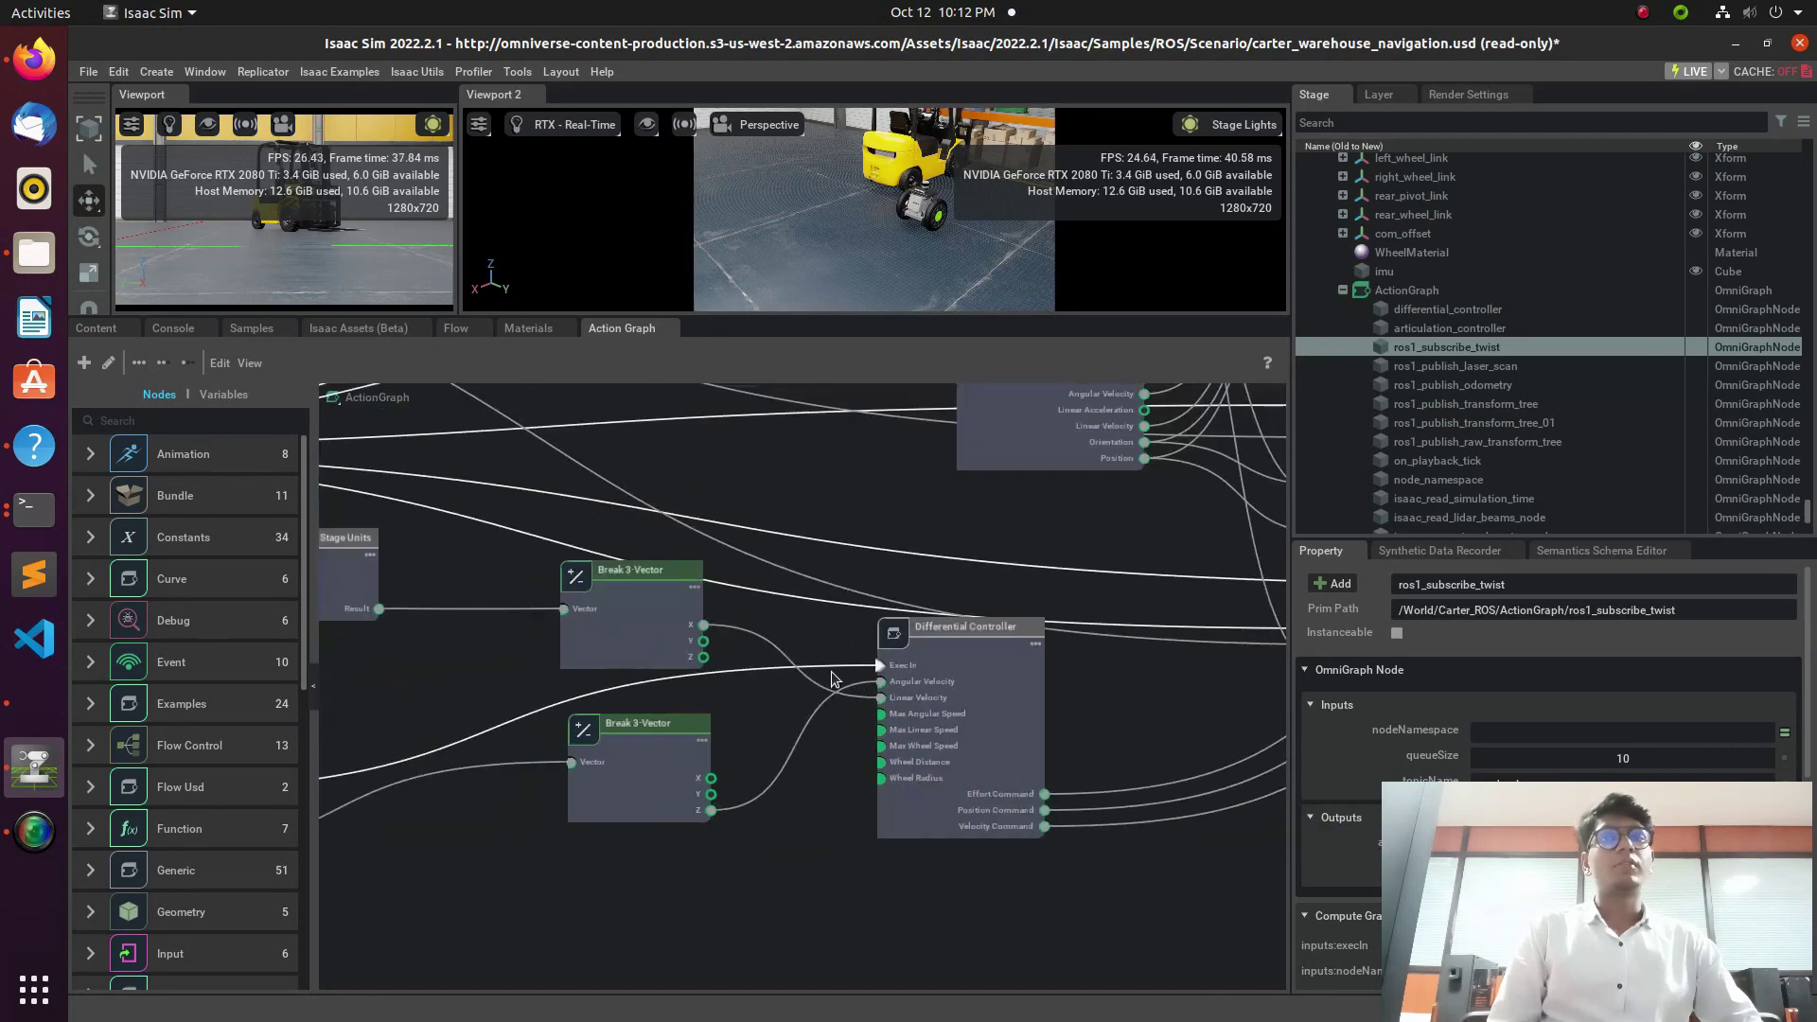
scroll(768, 797, down, 3)
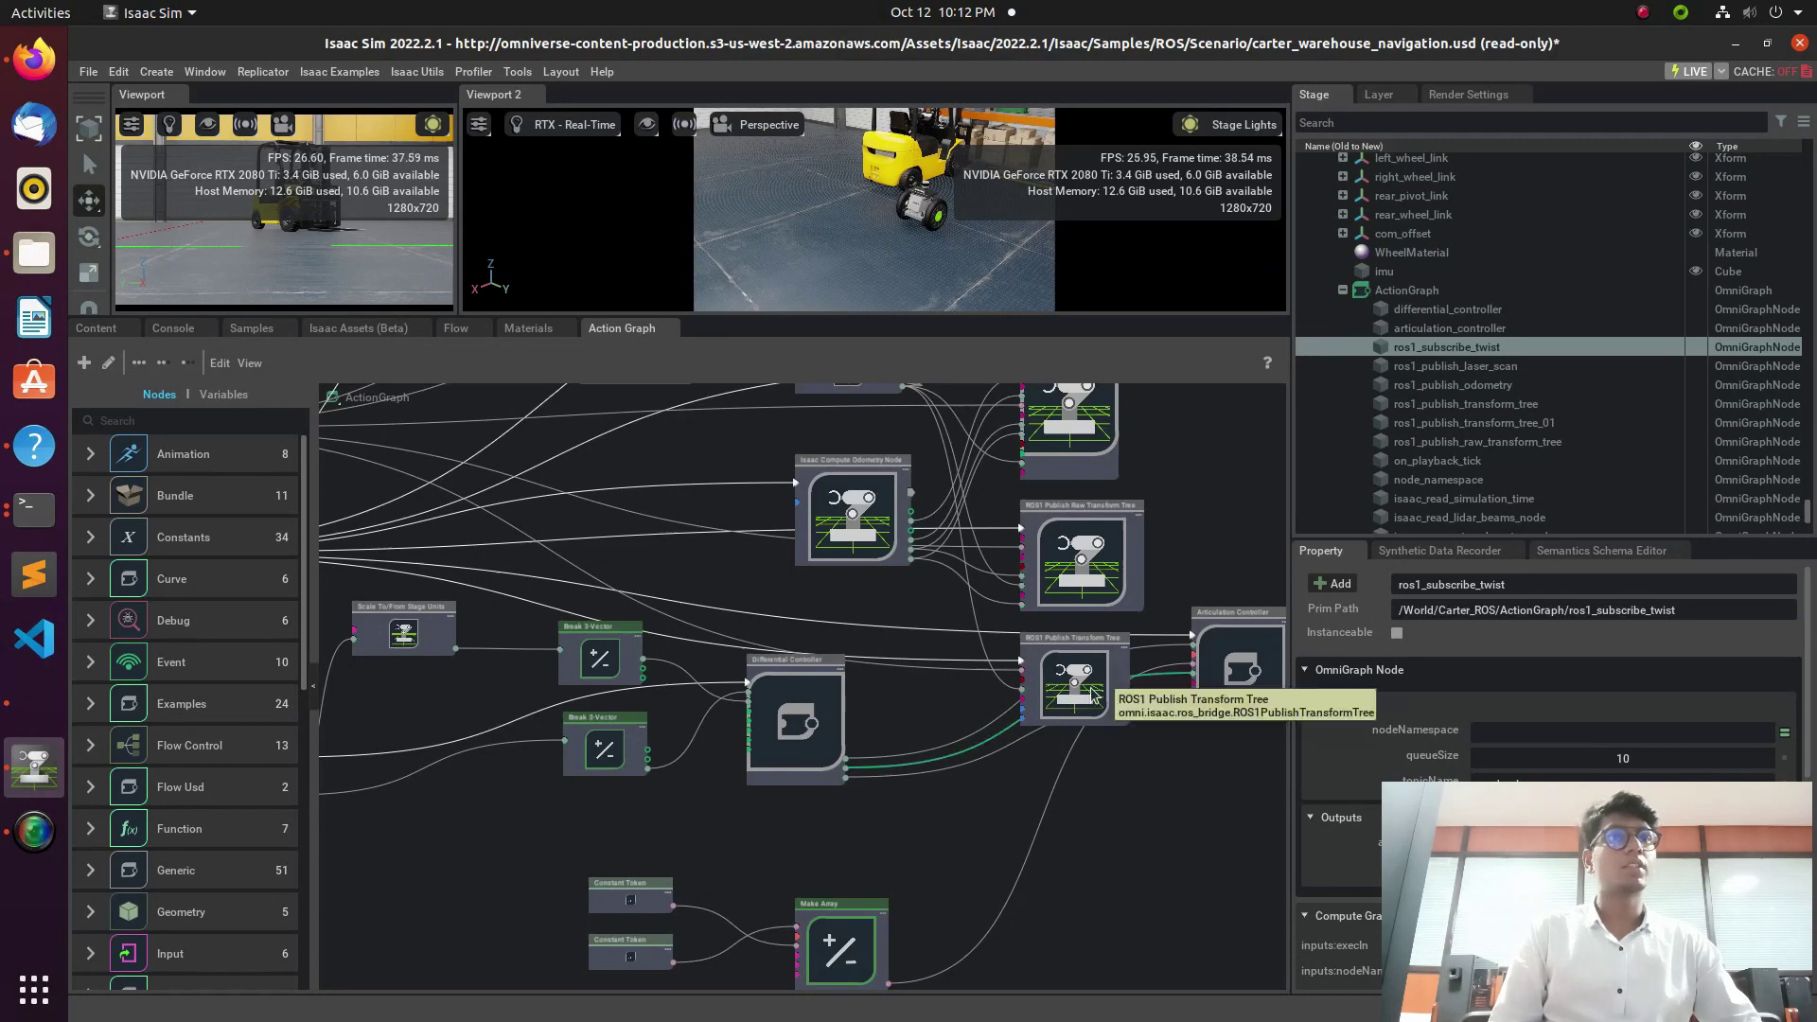
Step: Move the Articulation Controller node over the lower part of ROS1 Publish Transform Tree, exposing its Differential Controller connections, and select the Differential Controller
scroll(1093, 694, up, 4)
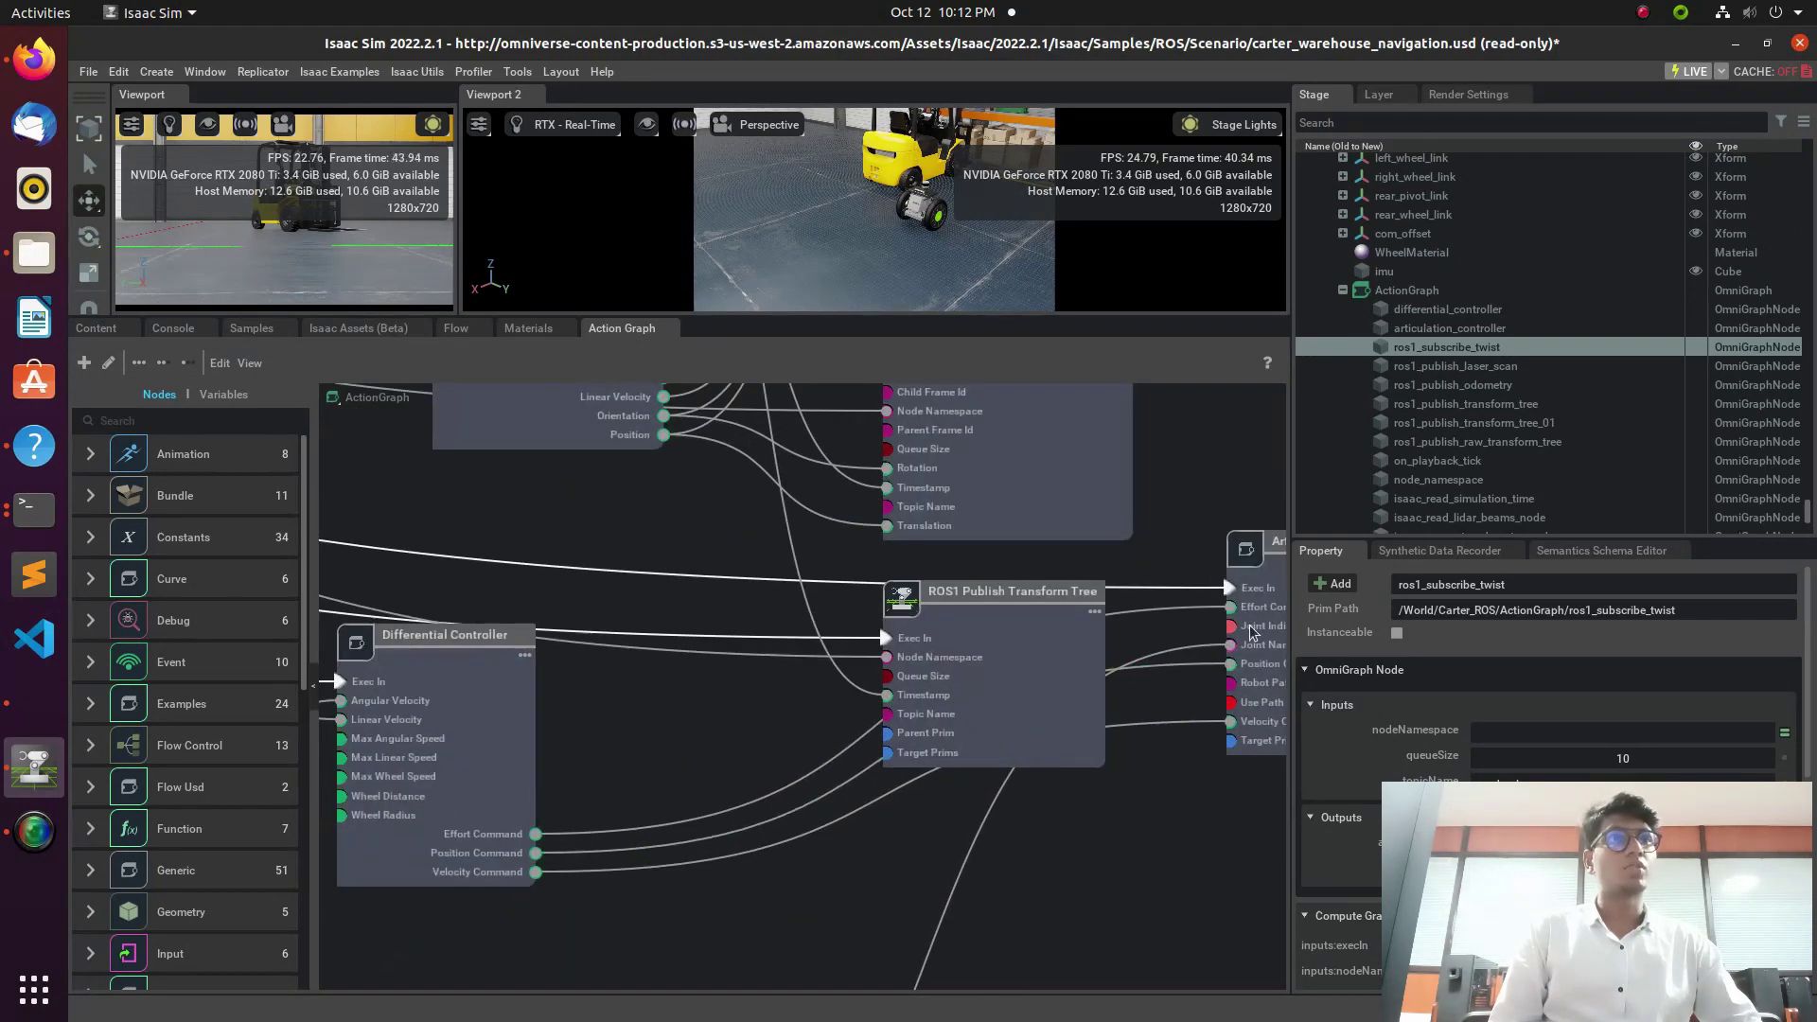
drag(1251, 632, 892, 802)
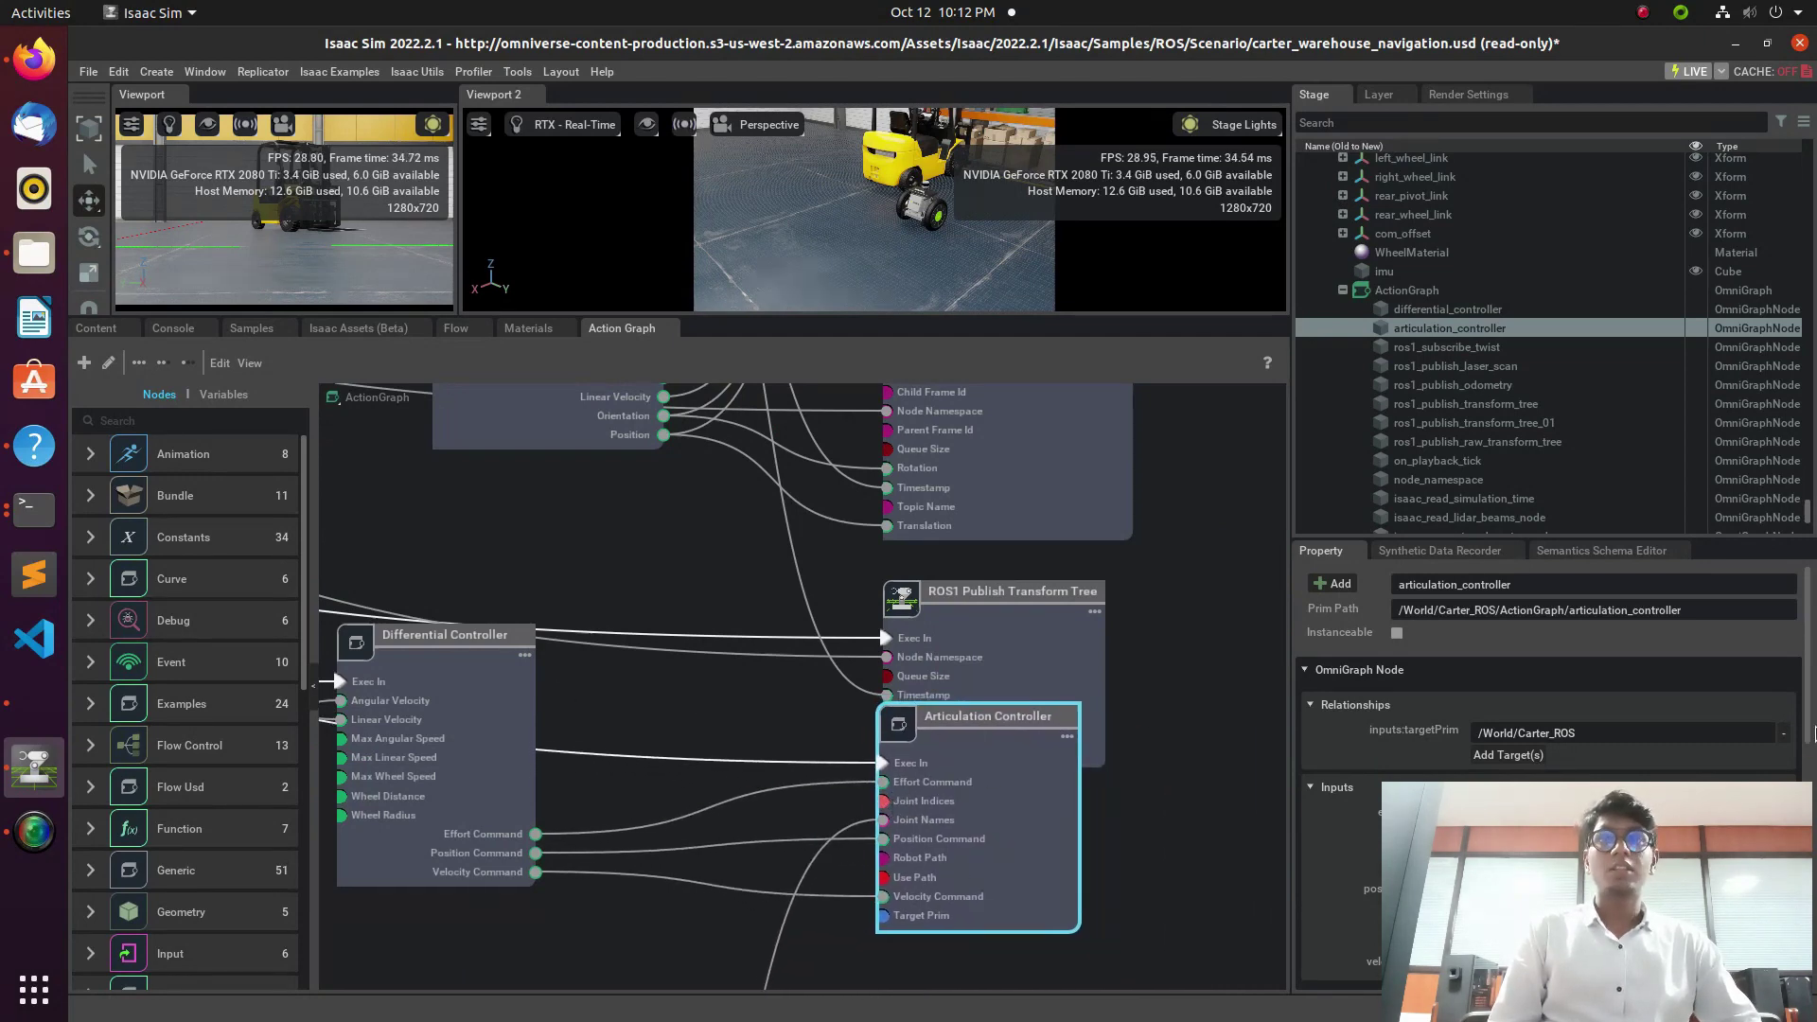
click(476, 694)
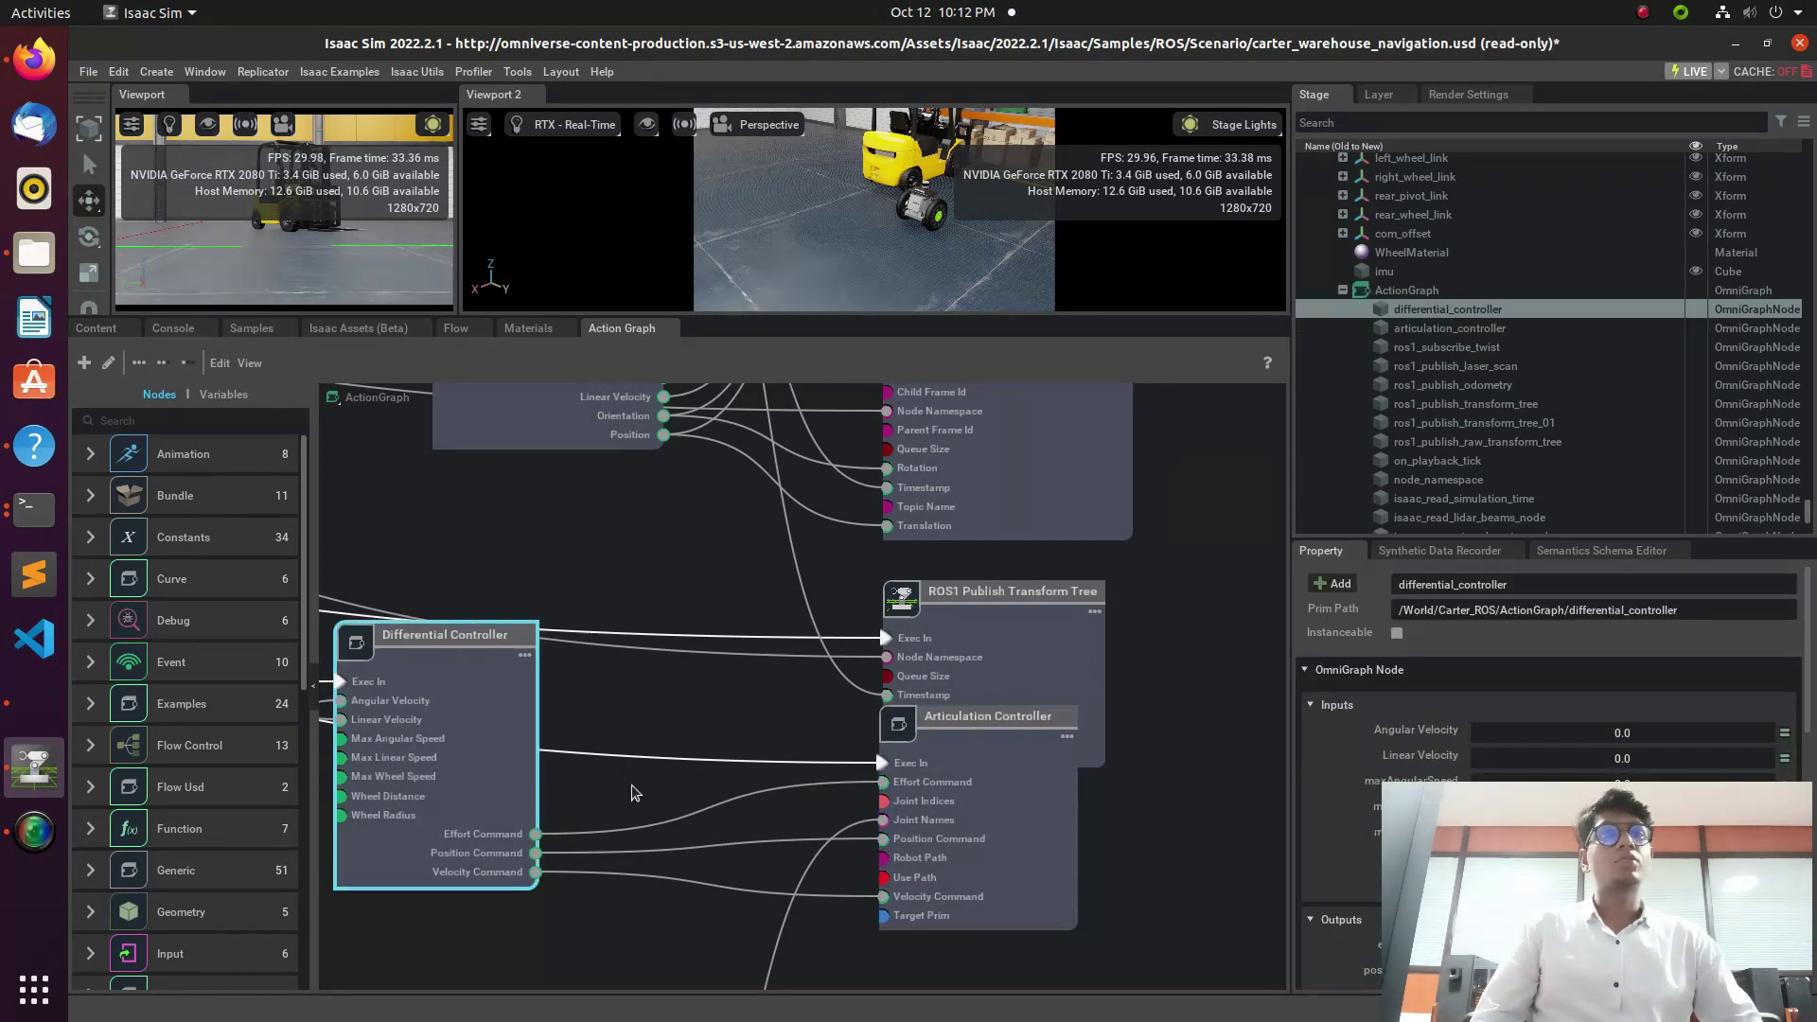
scroll(792, 809, down, 5)
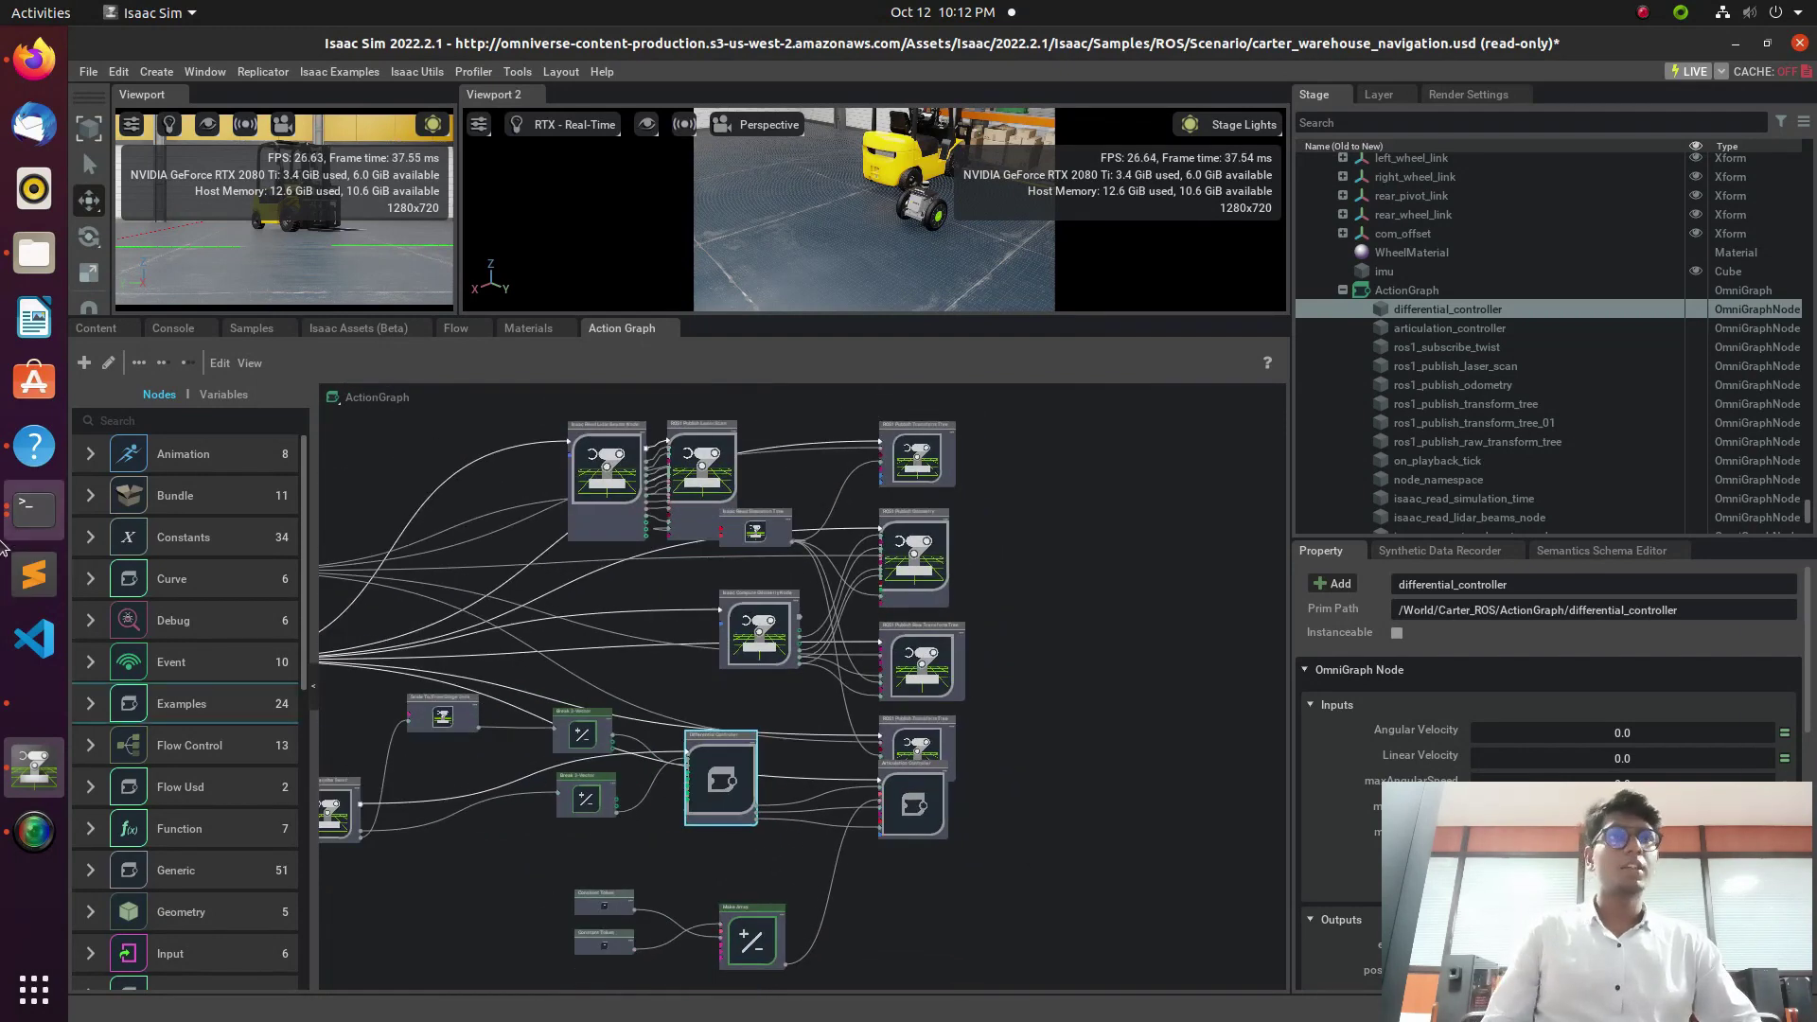
Step: Bring up the terminal and enlarge the viewports by lowering the divider above the Action Graph
click(34, 508)
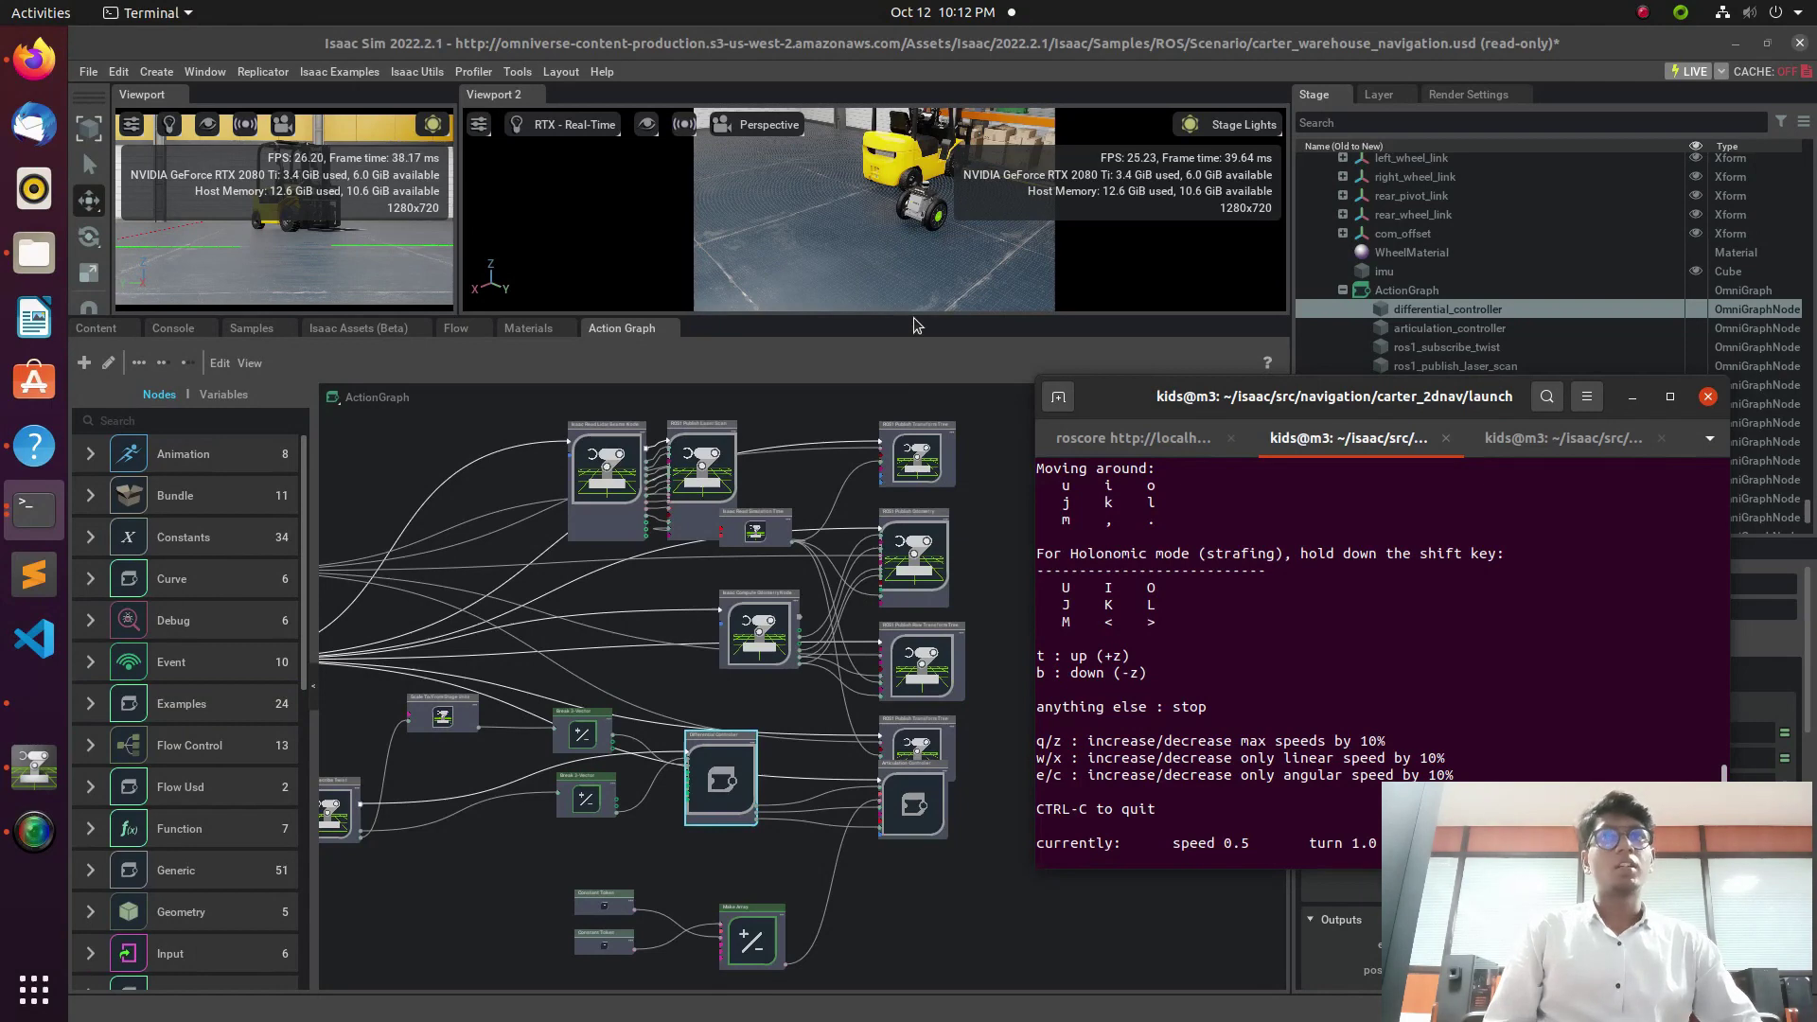
drag(914, 326, 914, 489)
Step: Stop the running keyboard teleop script, clear the terminal and minimize its window
click(35, 508)
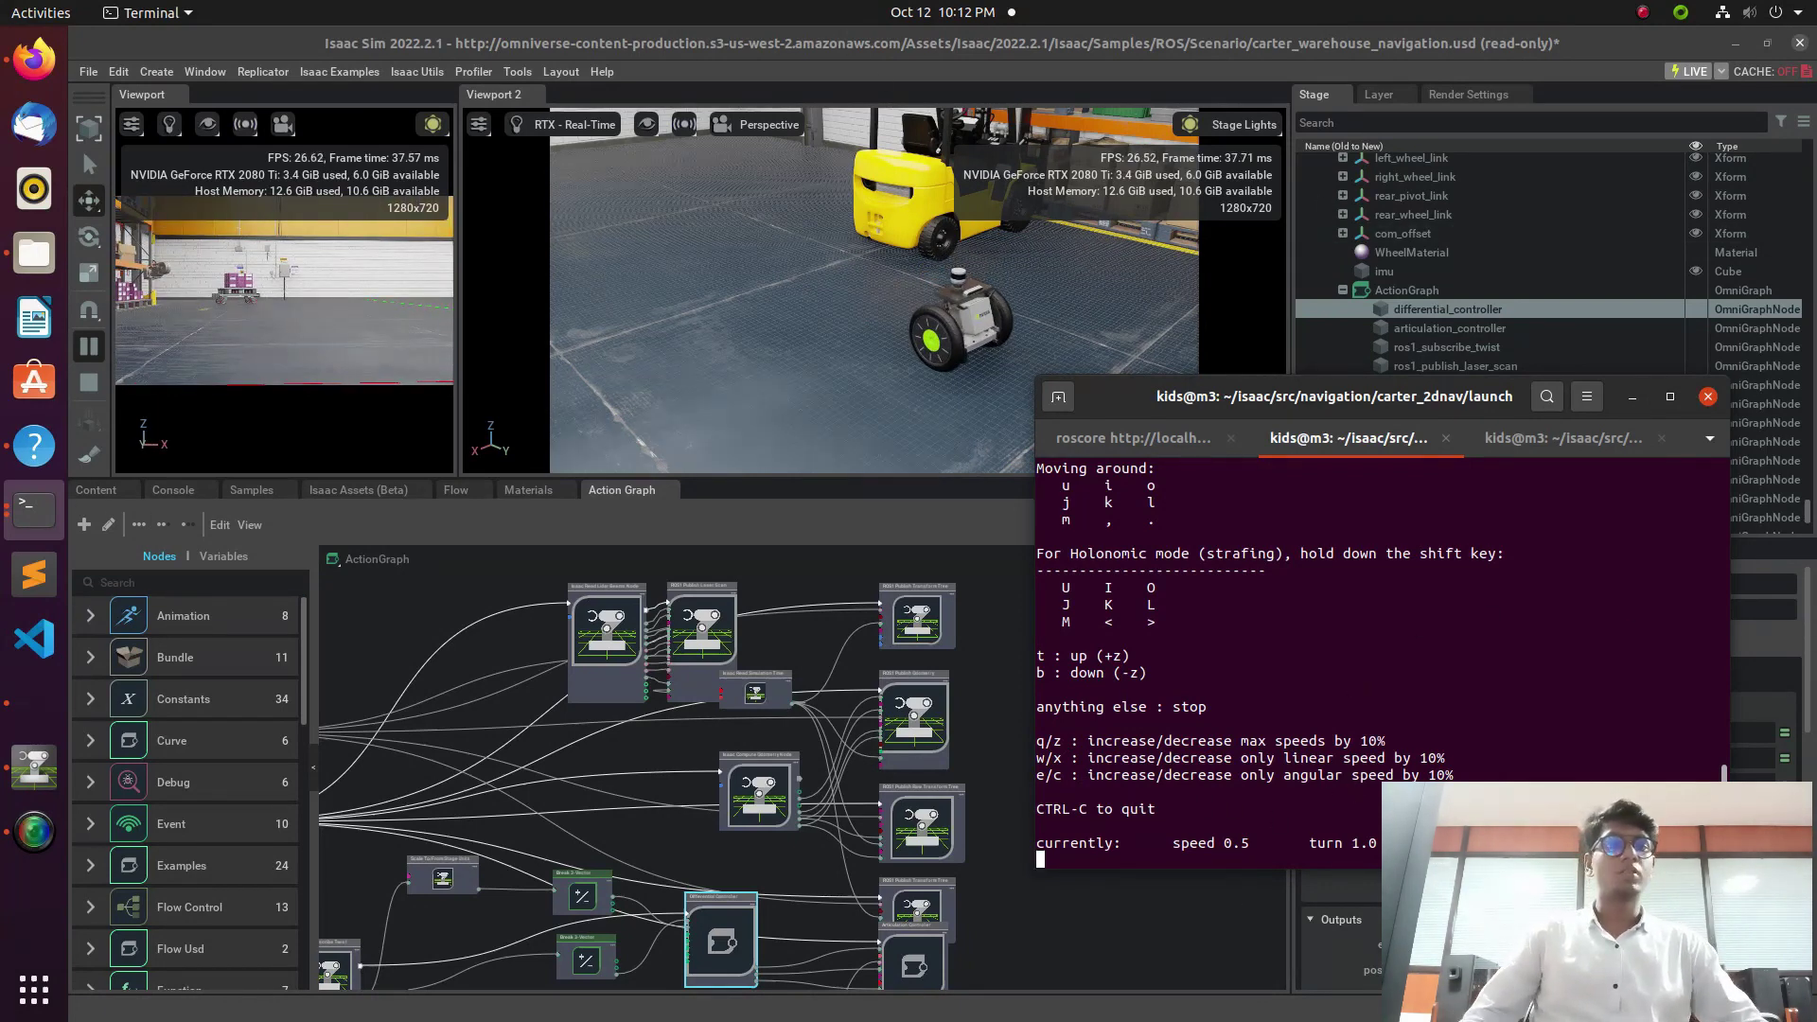
key(ctrl+c)
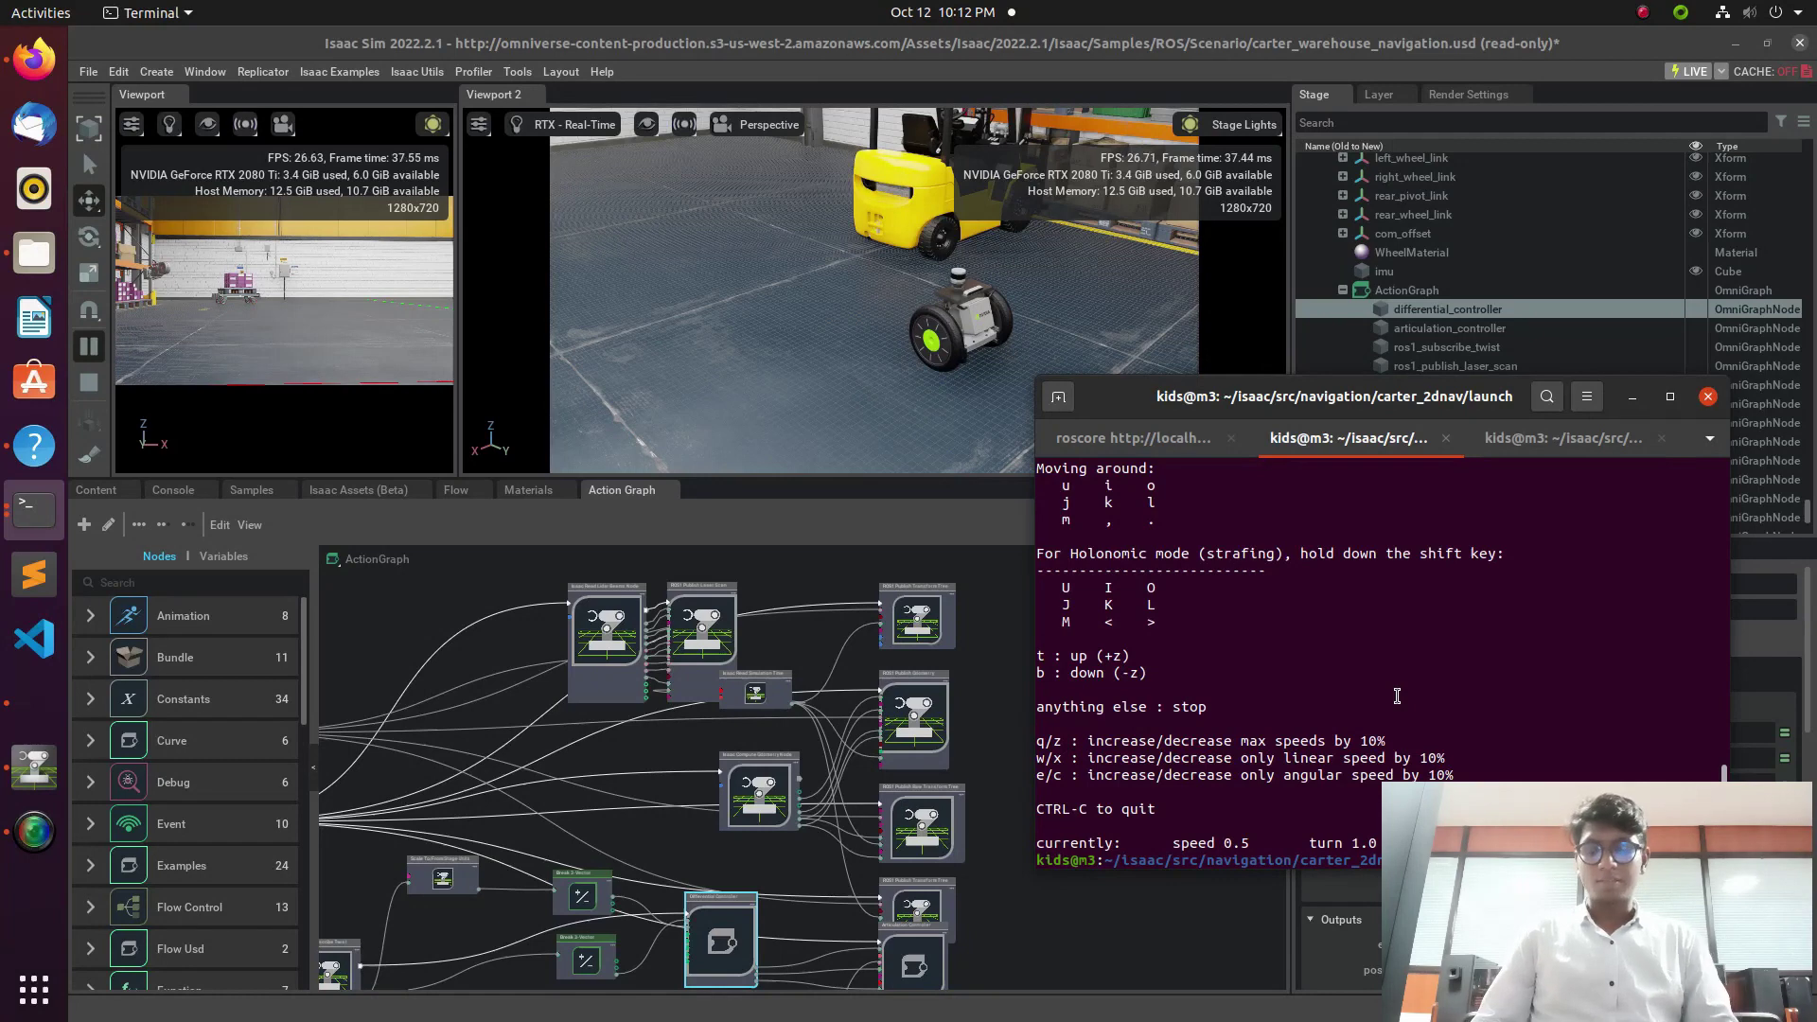
key(ctrl+l)
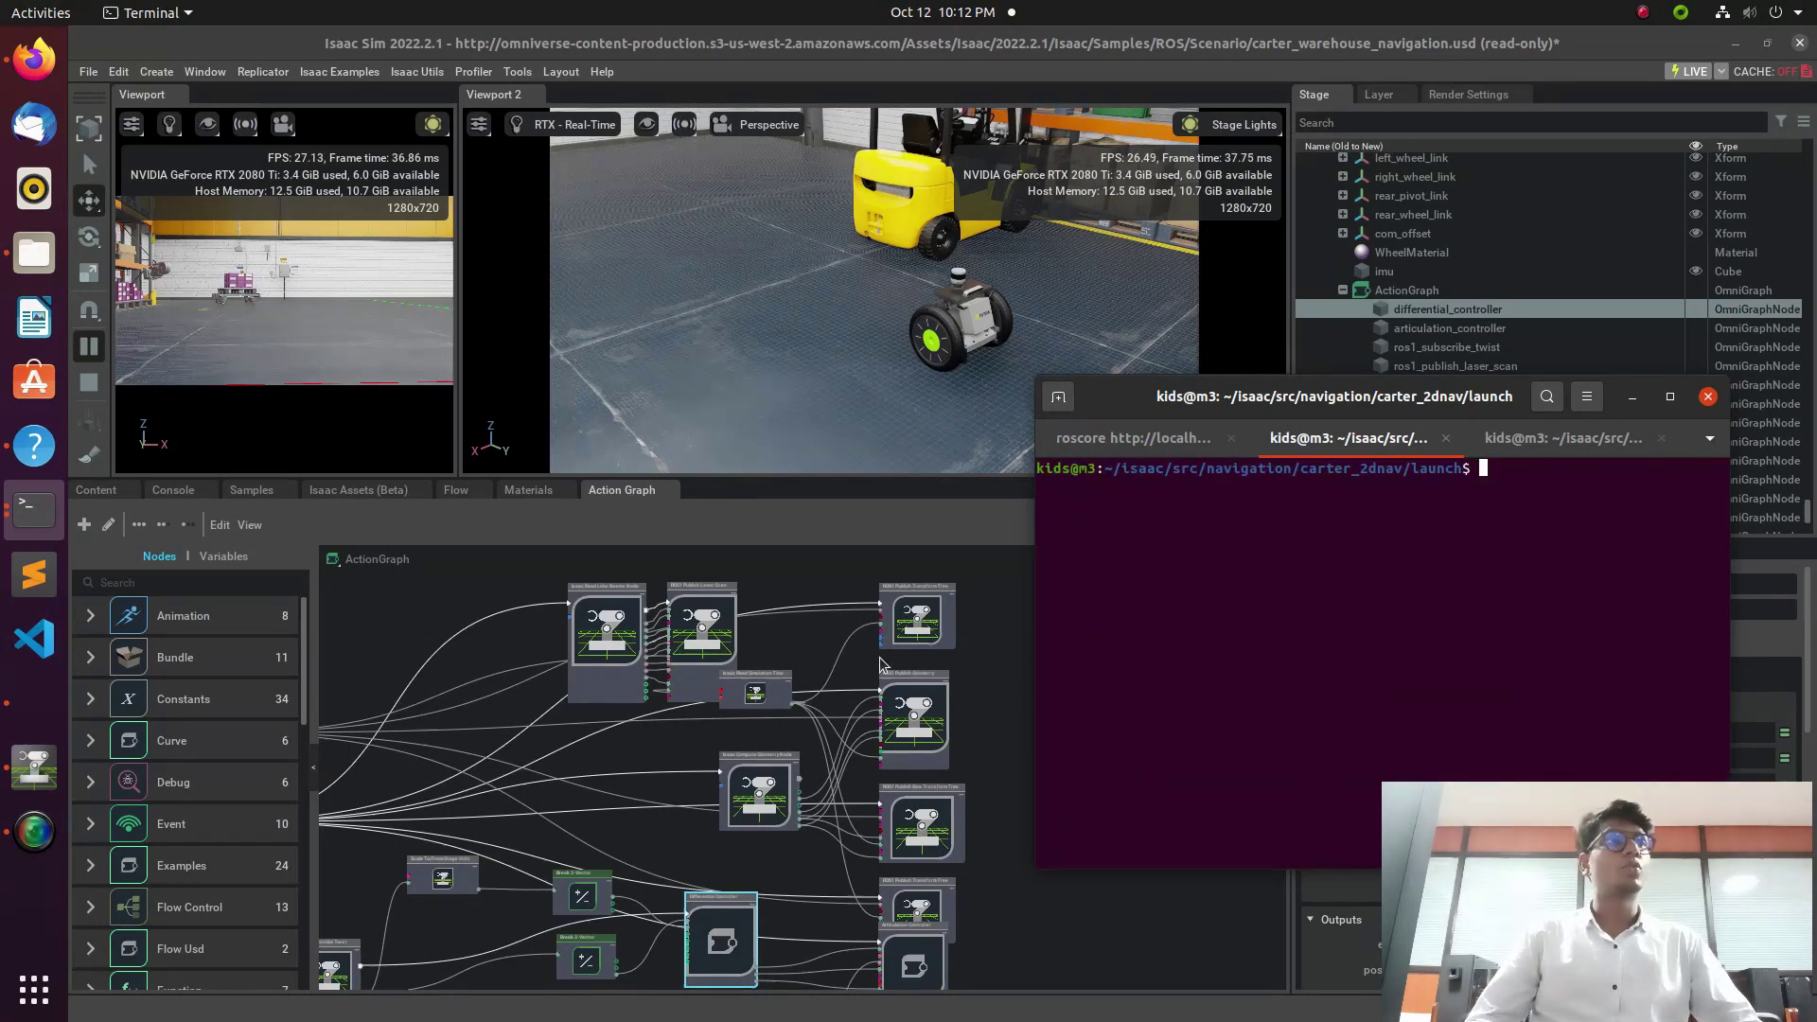
click(1633, 396)
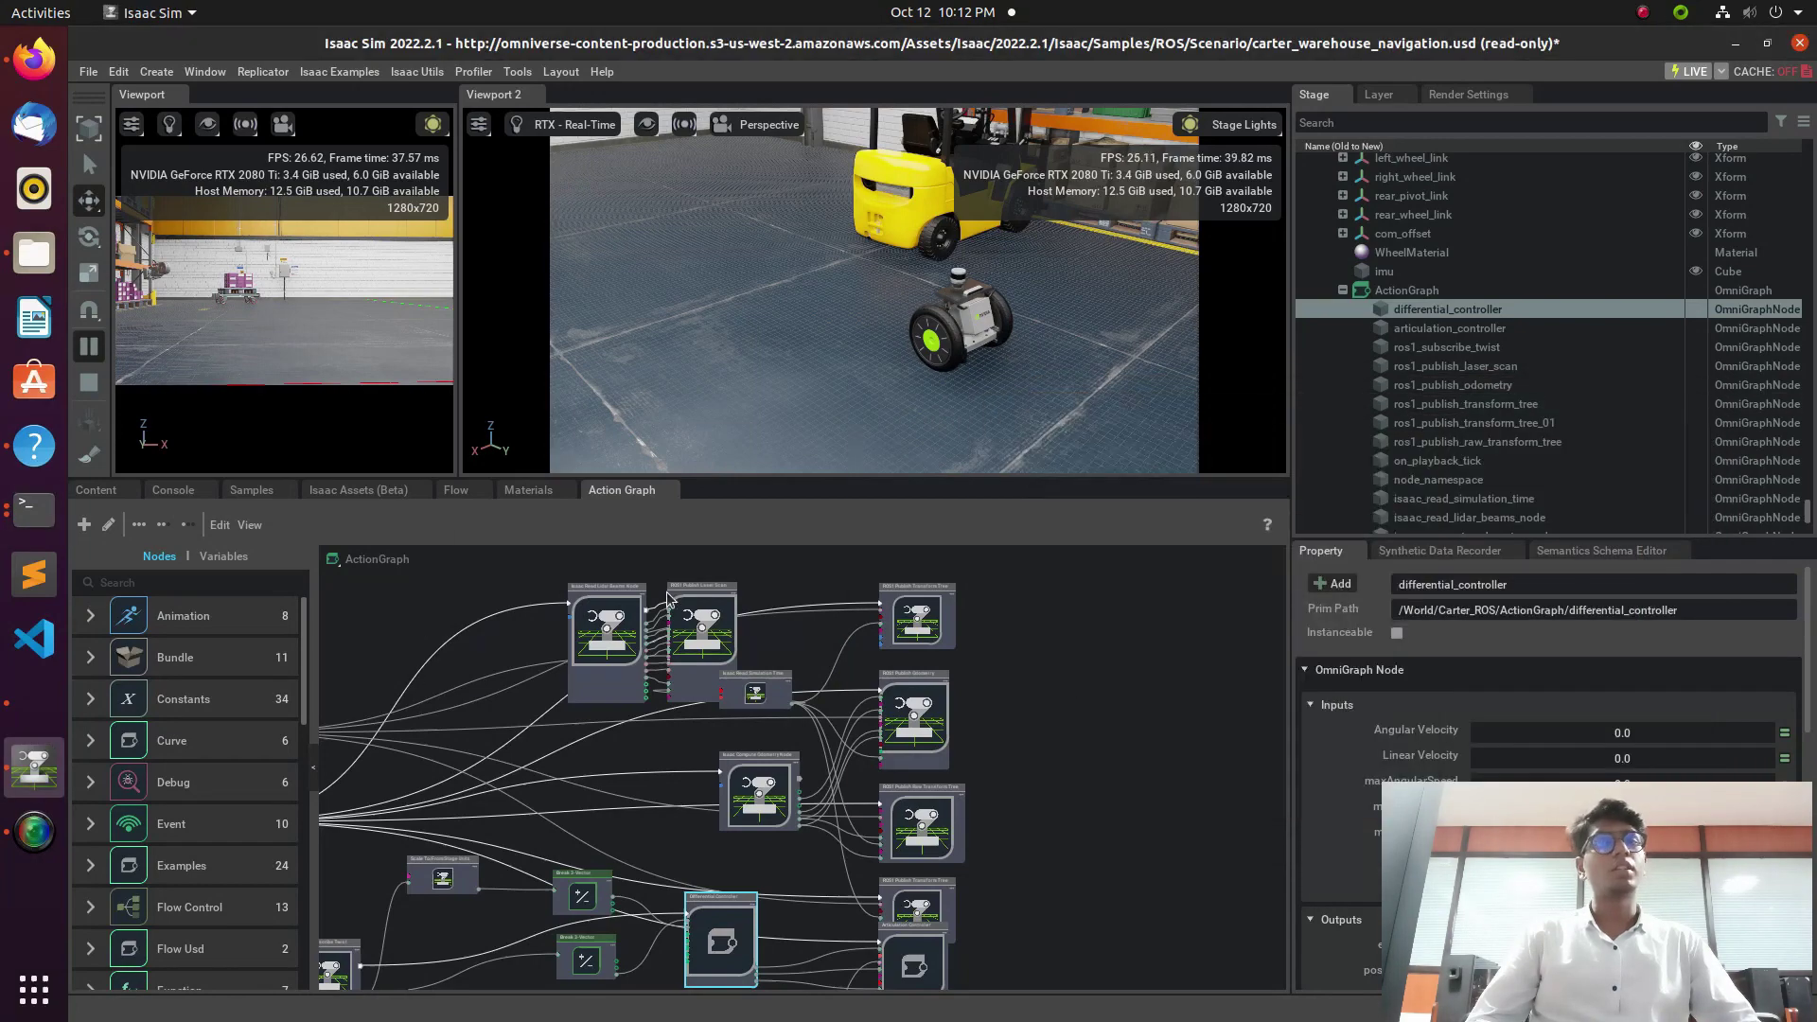
Step: Reposition the Isaac Read Lidar Beams Node and ROS1 Publish Laser Scan side by side, exposing the connections between them
scroll(582, 634, up, 5)
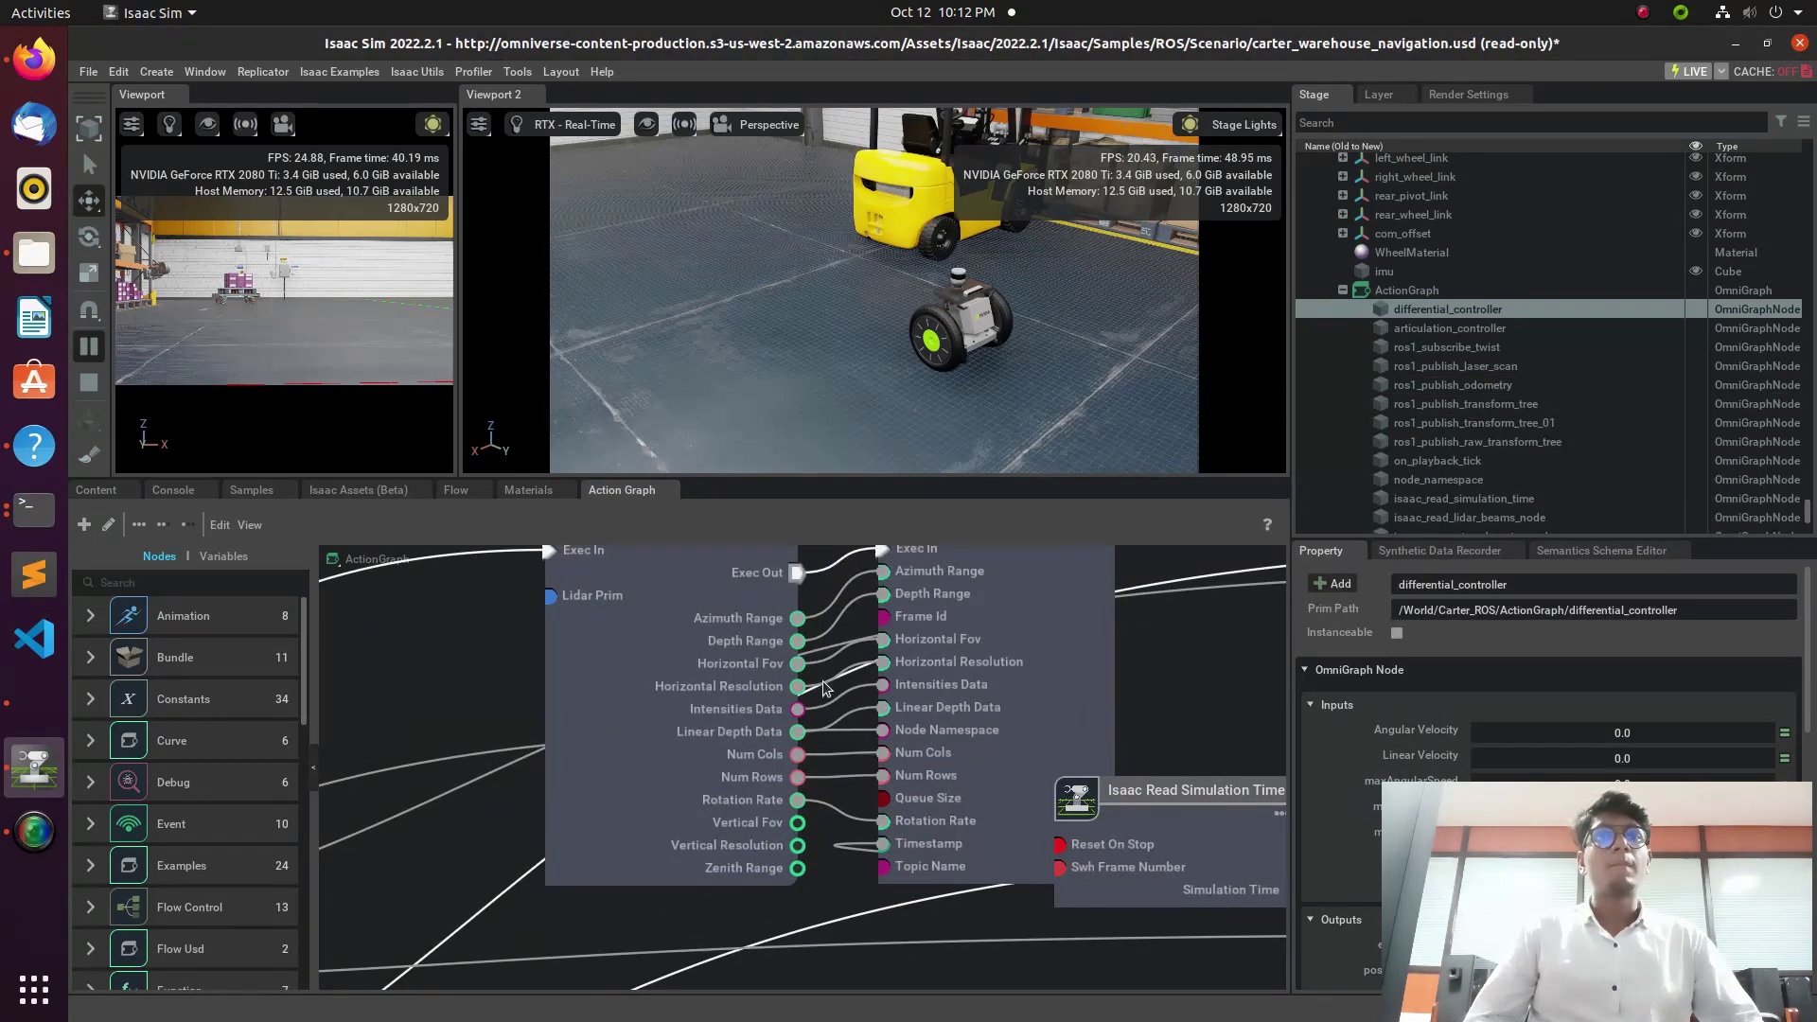
drag(677, 655, 627, 727)
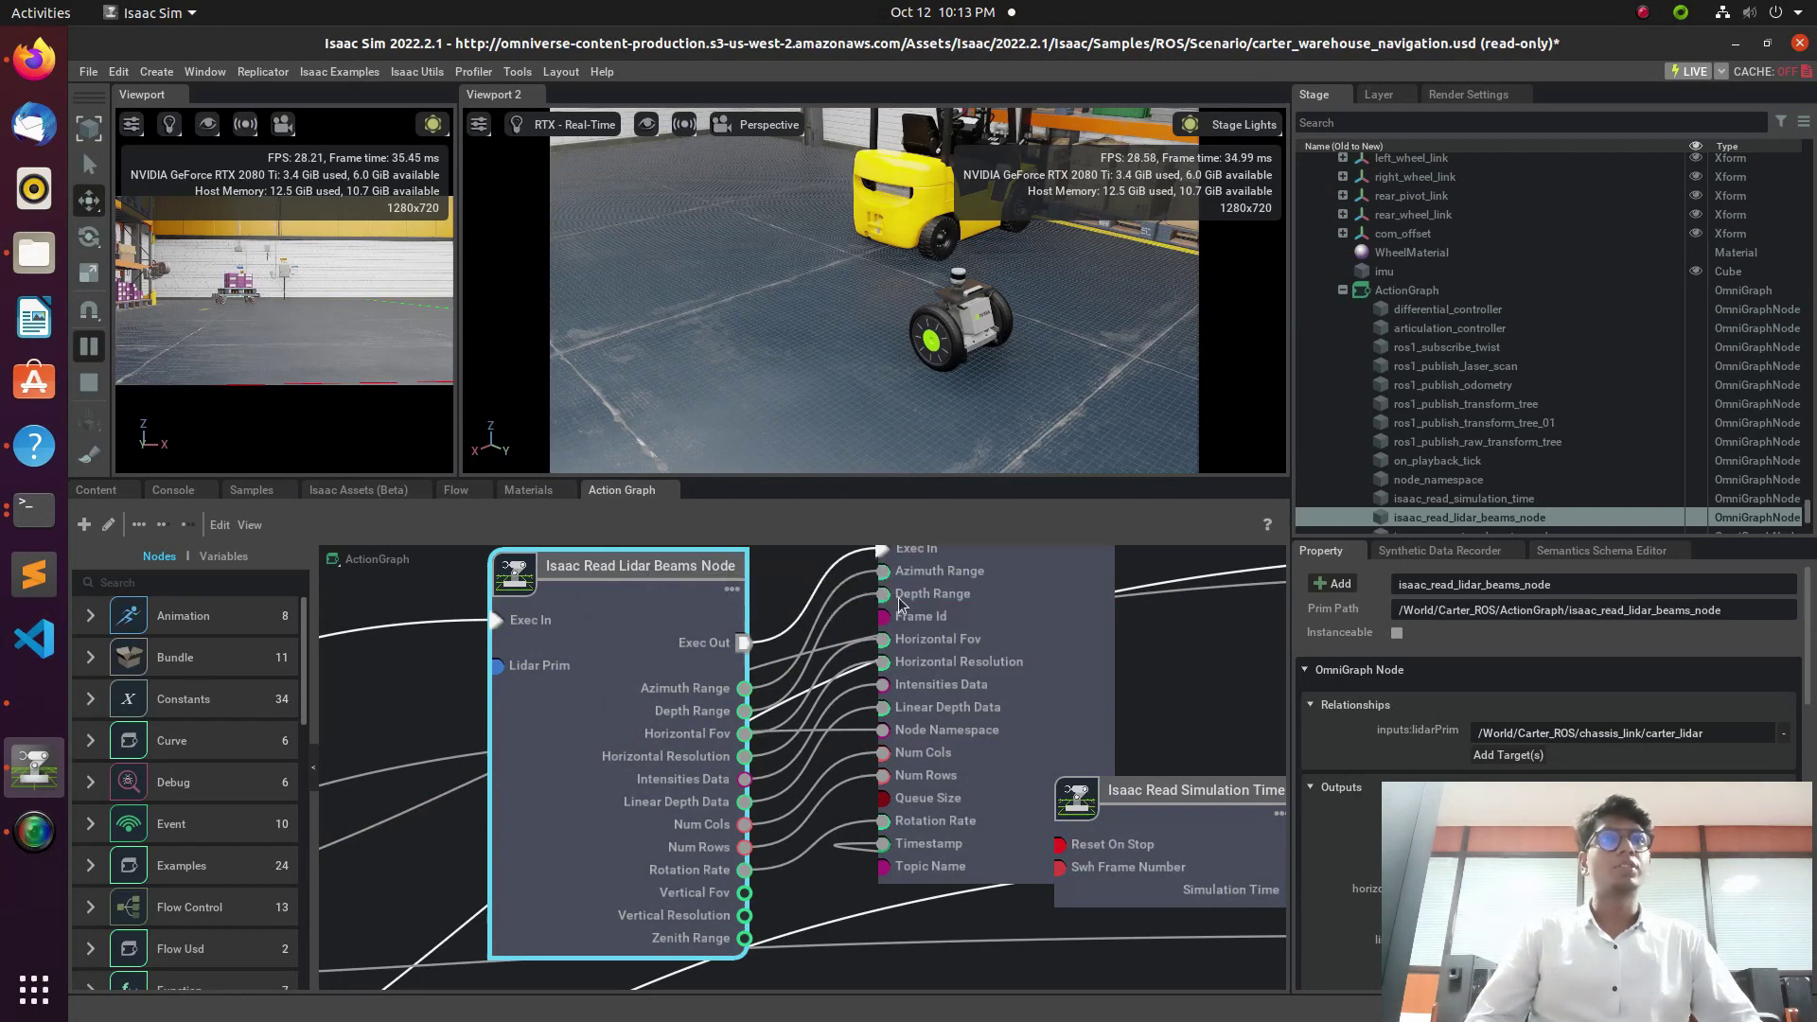
click(949, 623)
drag(949, 623, 906, 691)
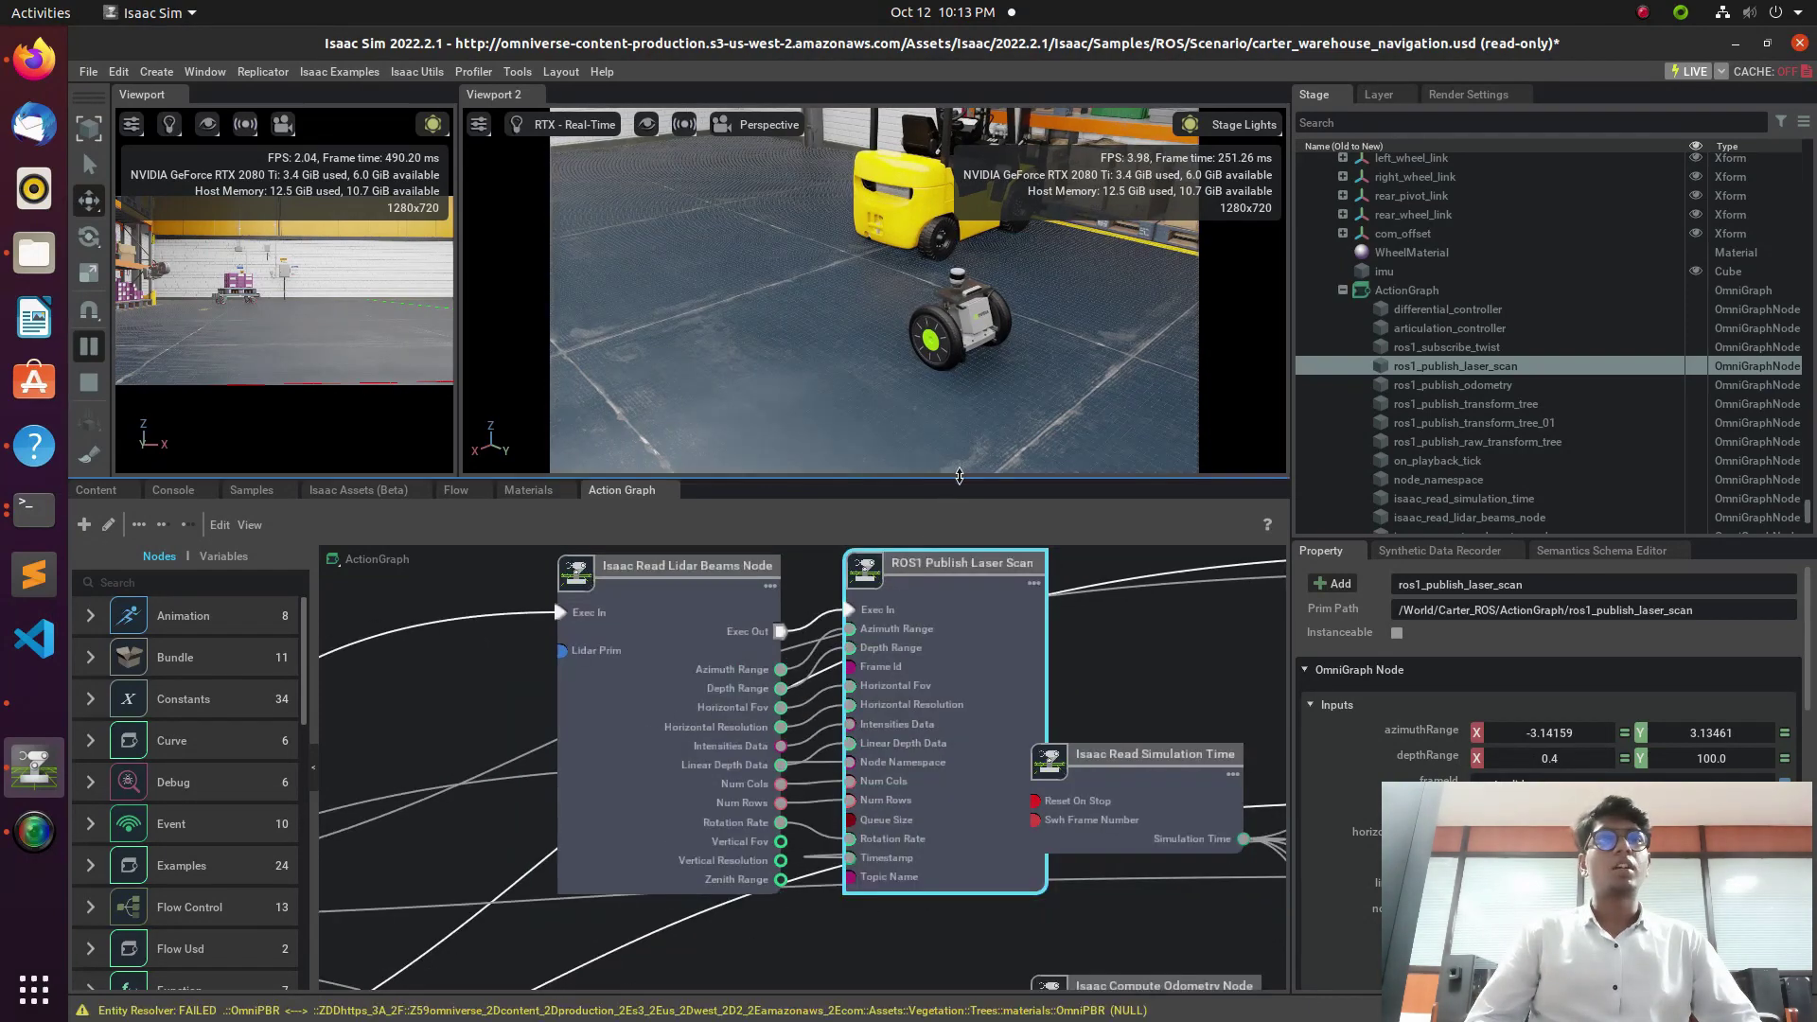
Step: Examine the ROS1 Publish Laser Scan surroundings and the inputs of the upper ROS1 Publish Transform Tree node
scroll(916, 603, down, 5)
scroll(916, 603, down, 3)
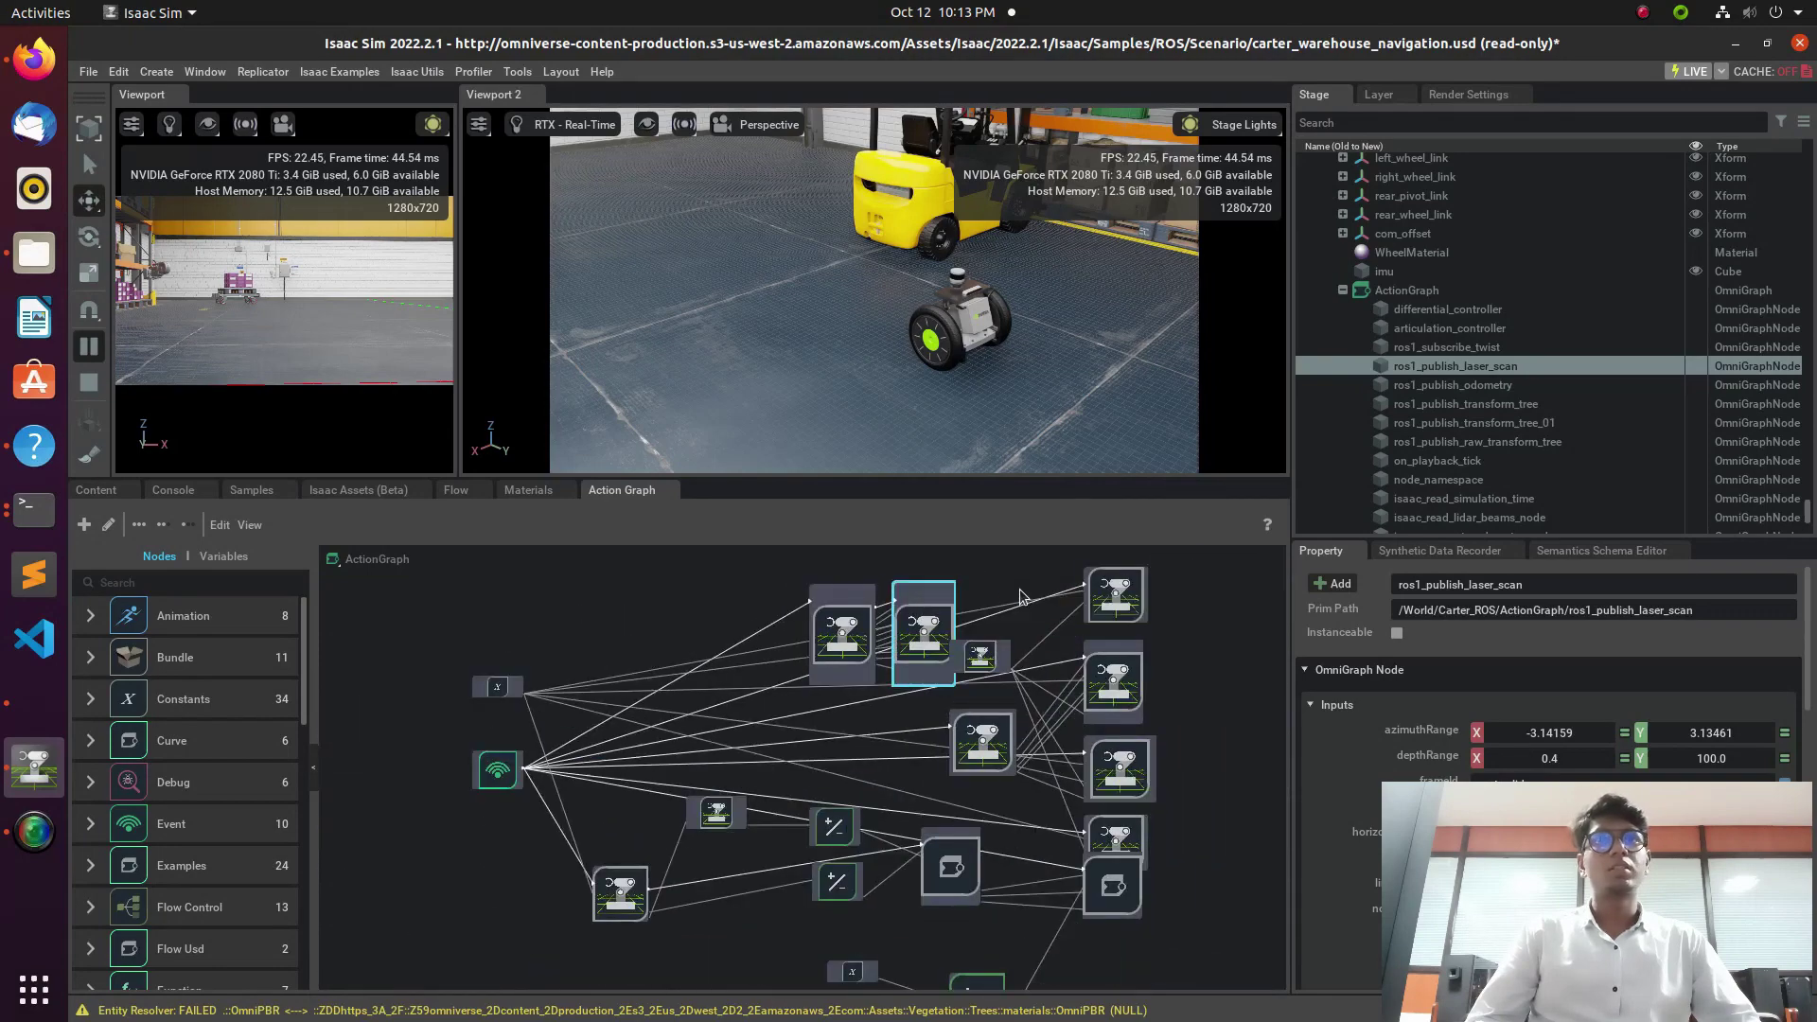
scroll(975, 610, up, 8)
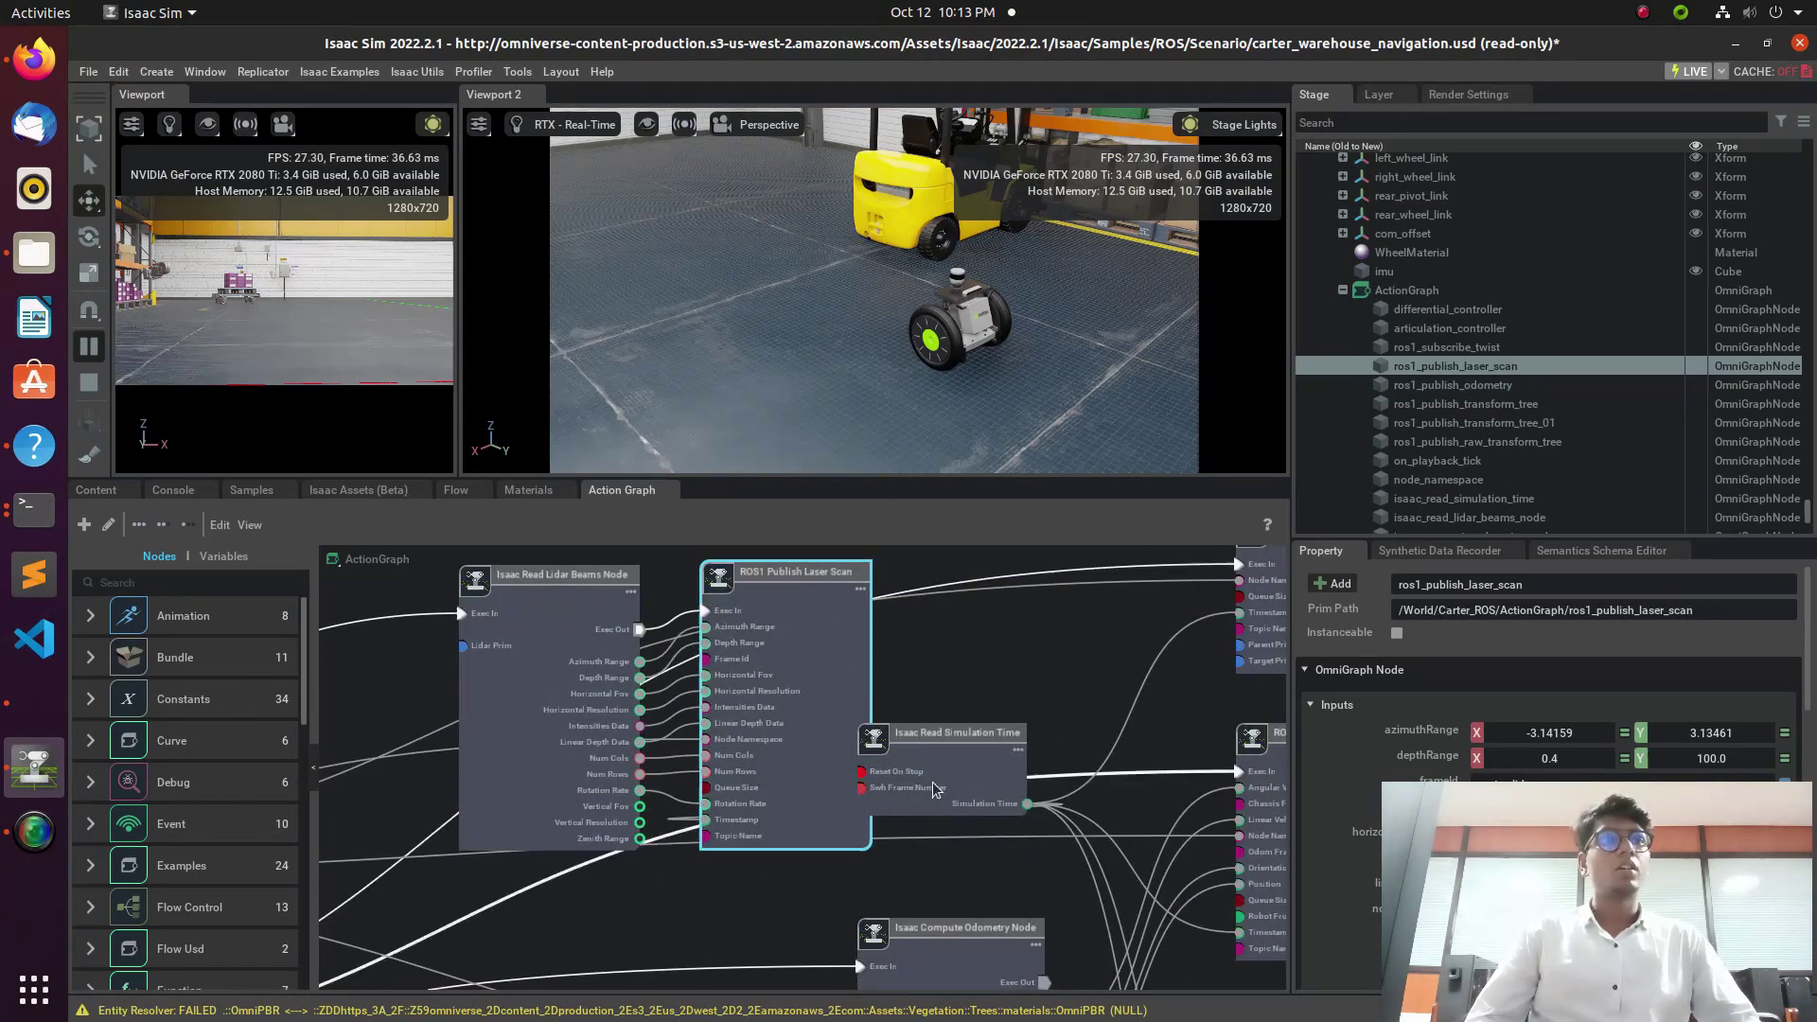
scroll(934, 790, down, 3)
scroll(1189, 677, up, 8)
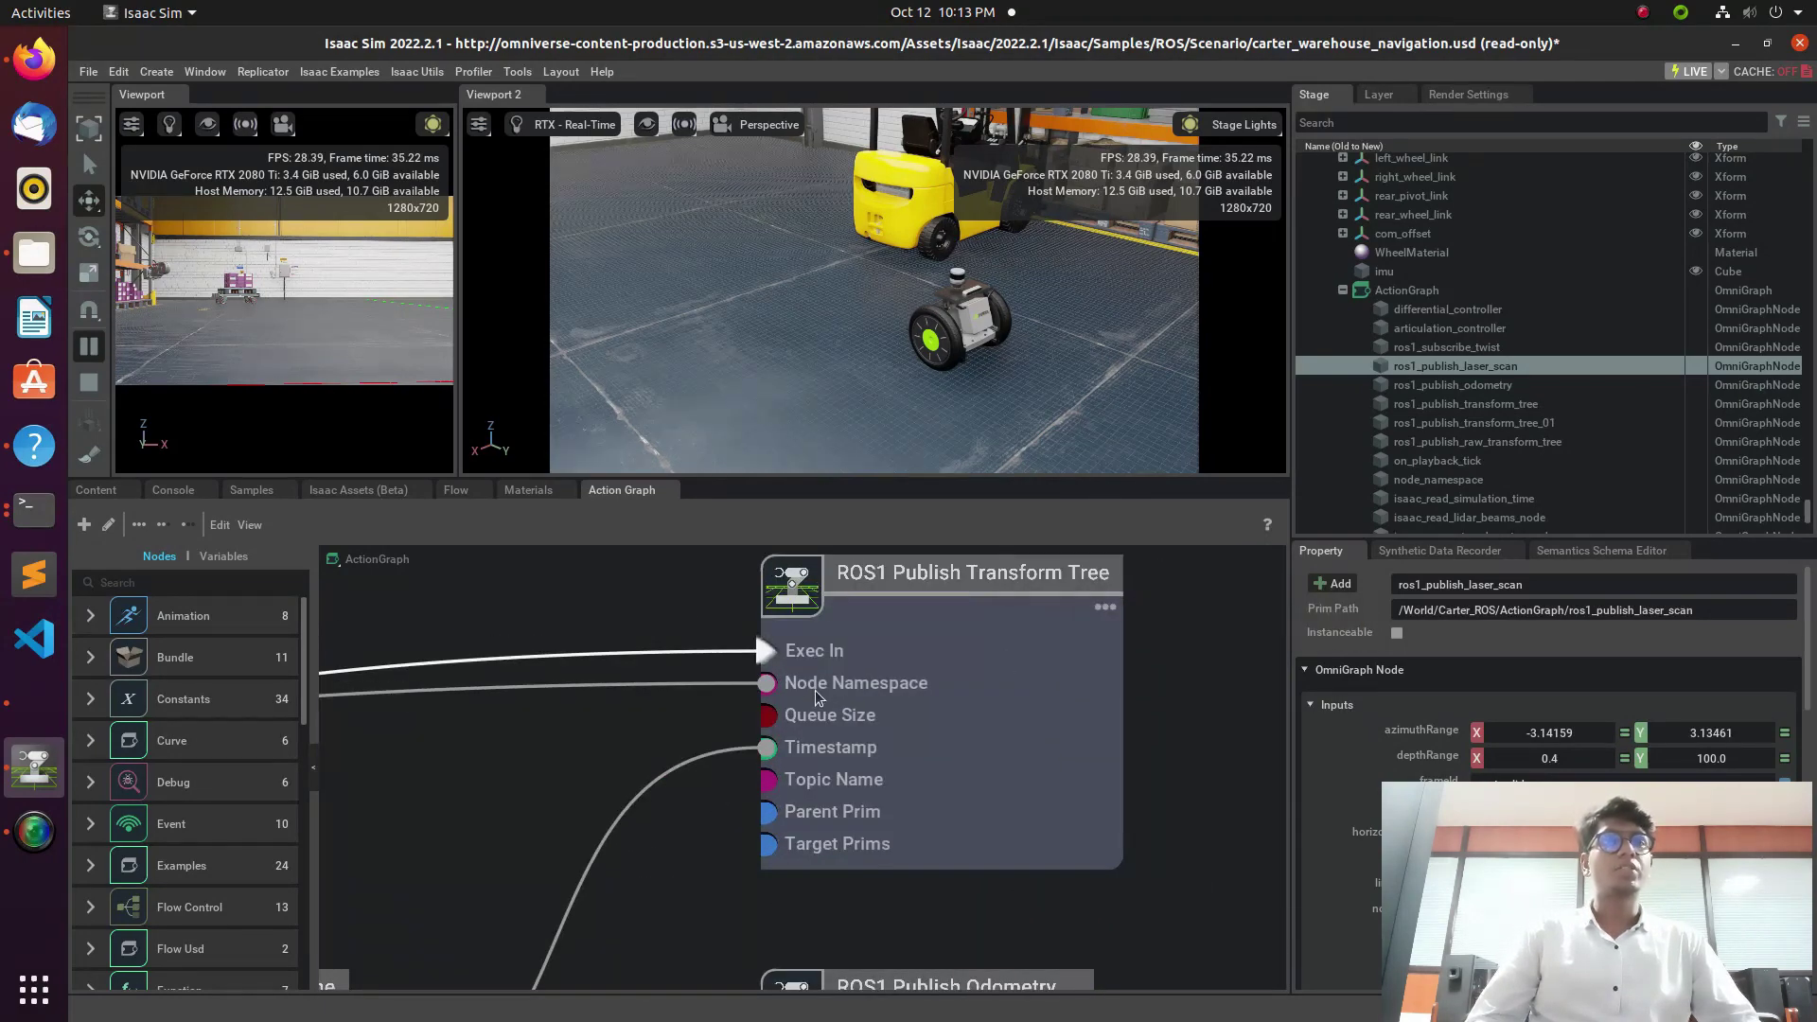
scroll(824, 691, down, 5)
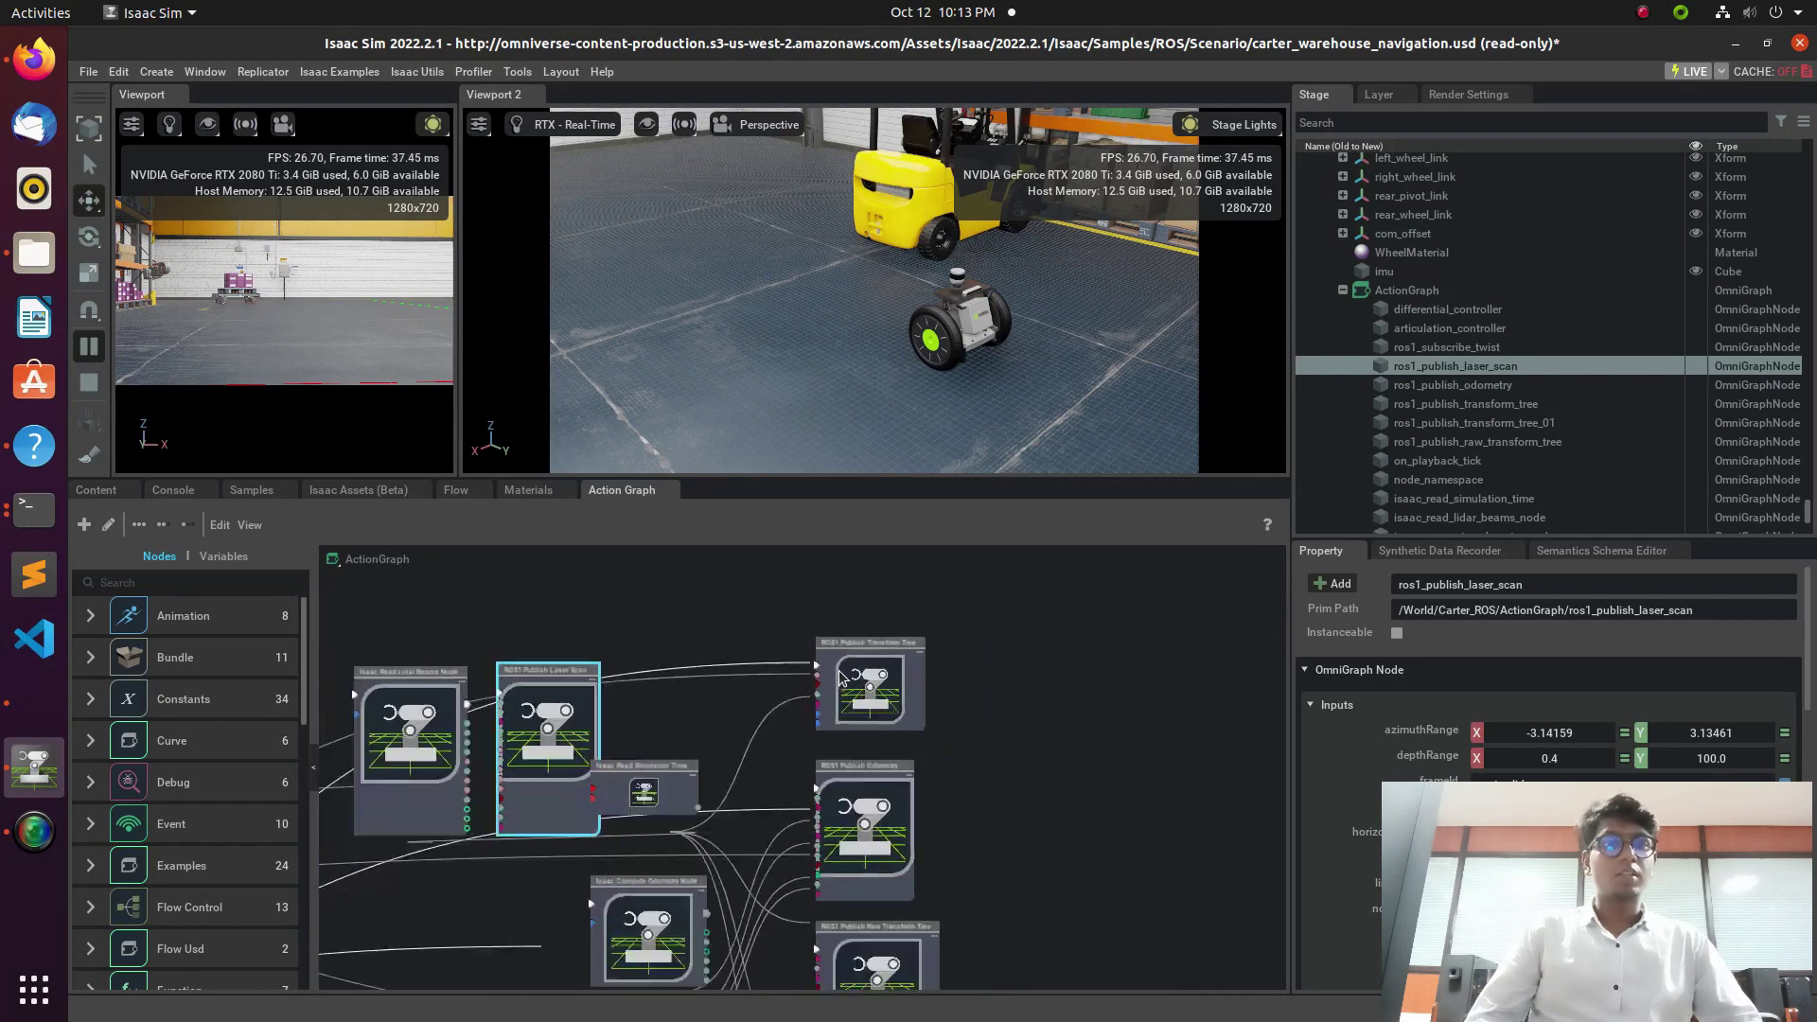
scroll(839, 677, down, 2)
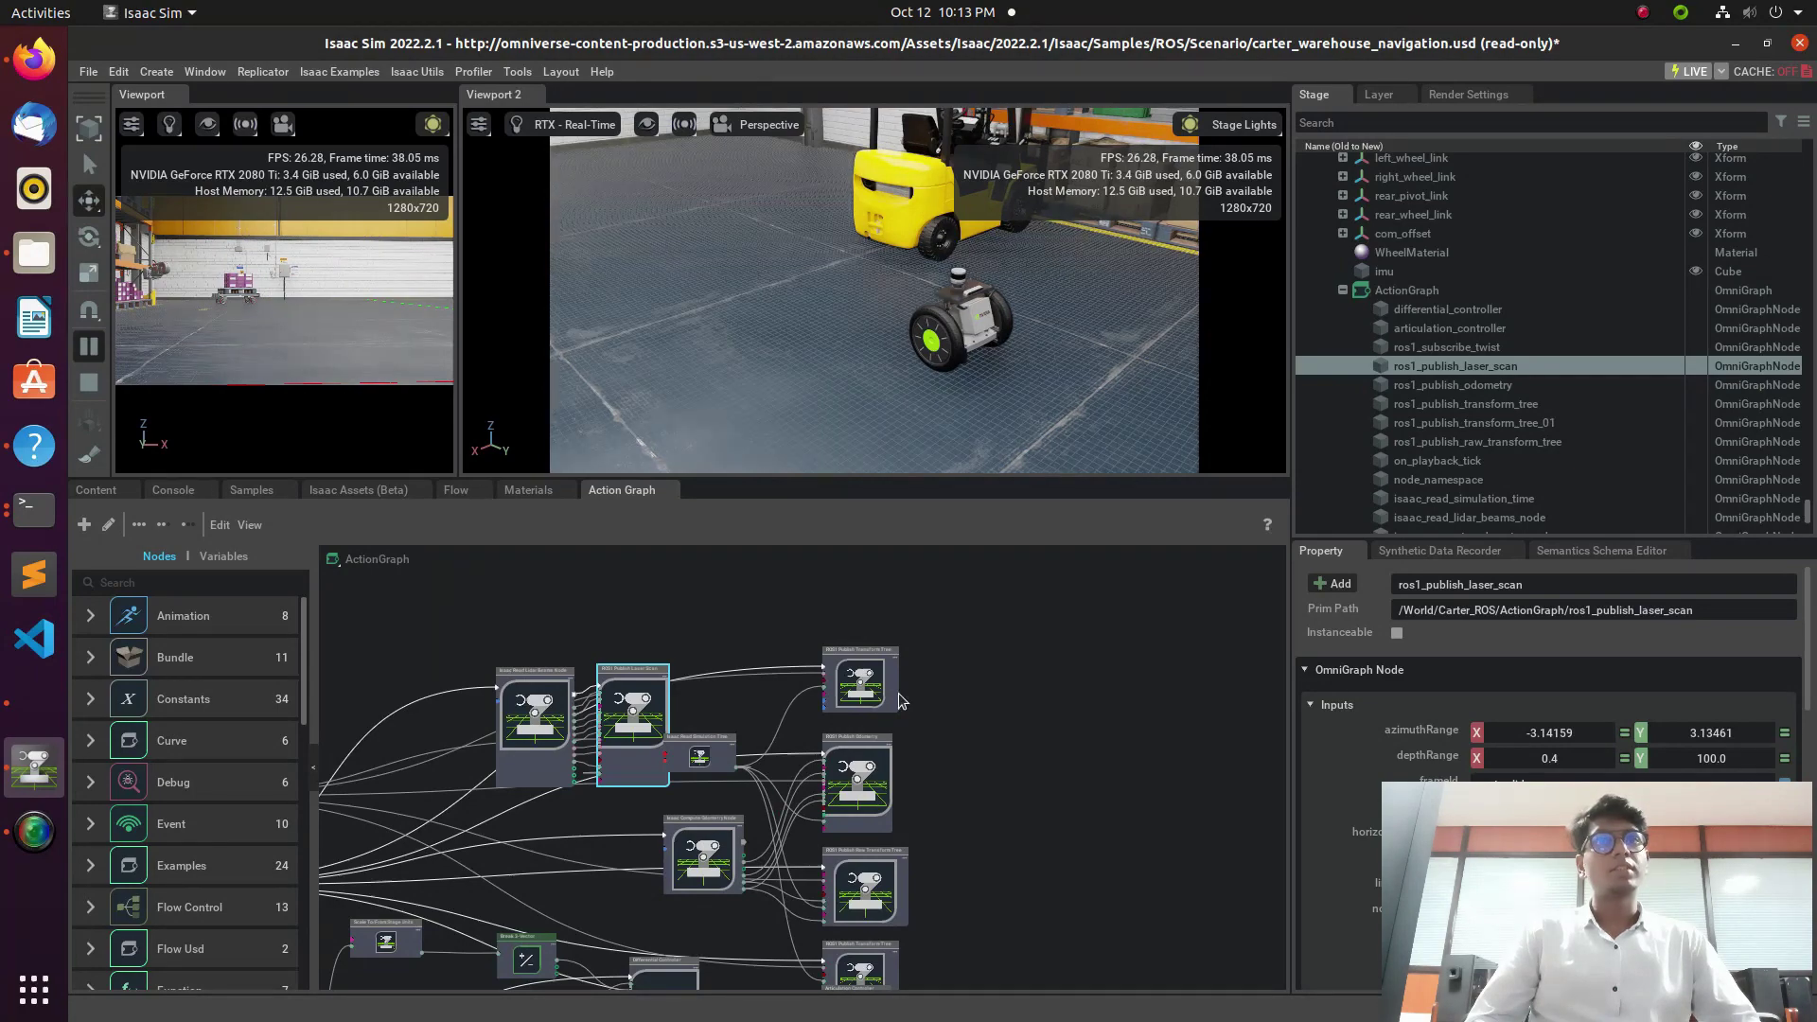
scroll(899, 700, up, 5)
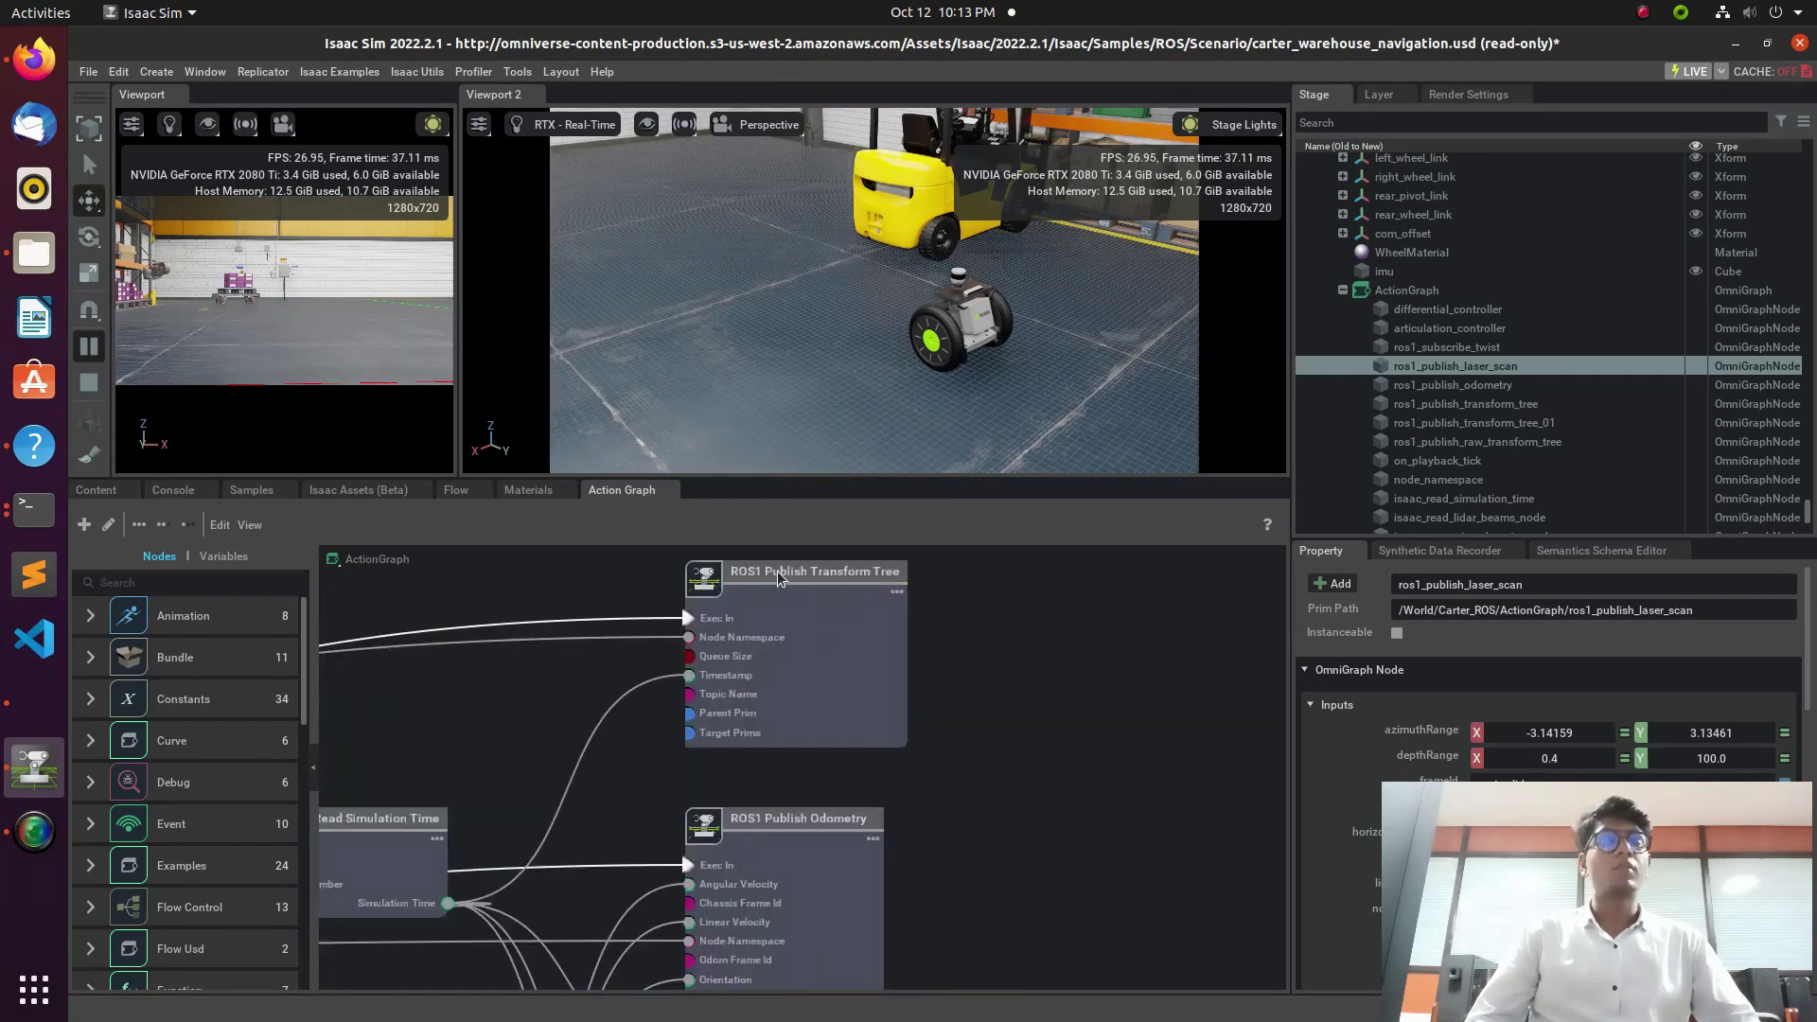
scroll(653, 700, down, 5)
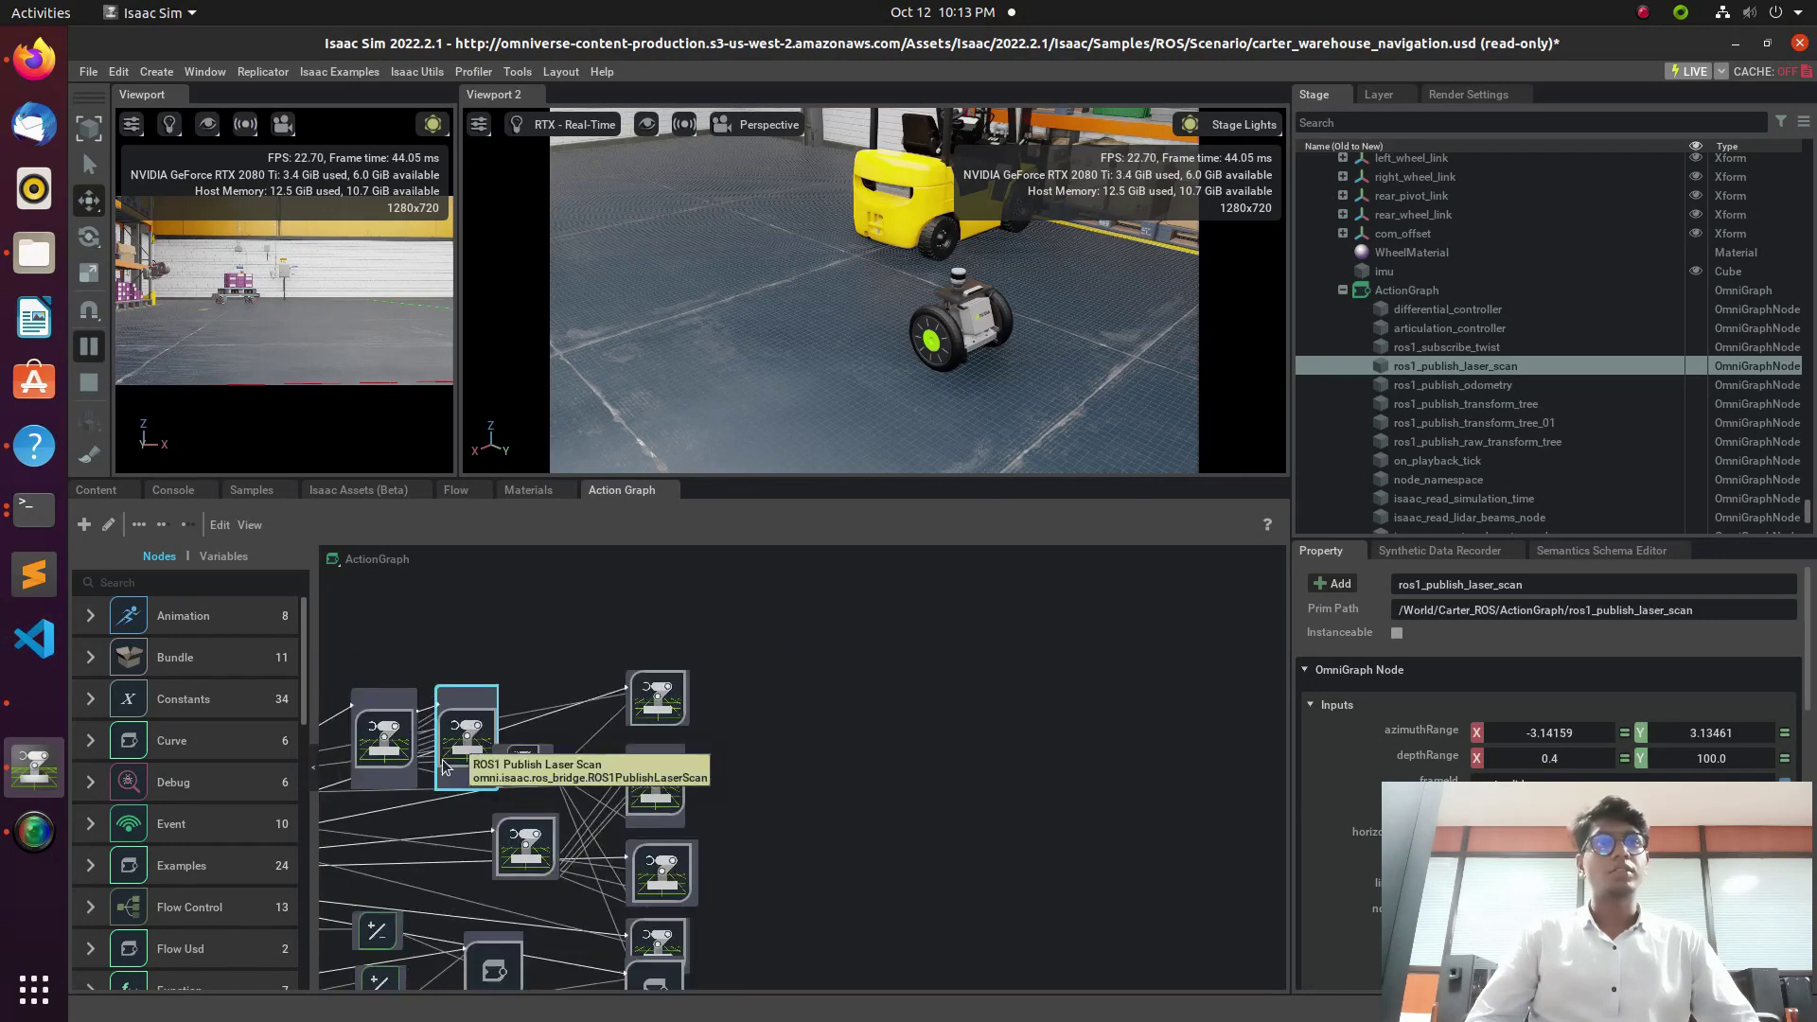
Step: Trace the Simulation Time output and move the Isaac Read Simulation Time node clear of ROS1 Publish Laser Scan
scroll(447, 762, up, 6)
scroll(1008, 762, down, 5)
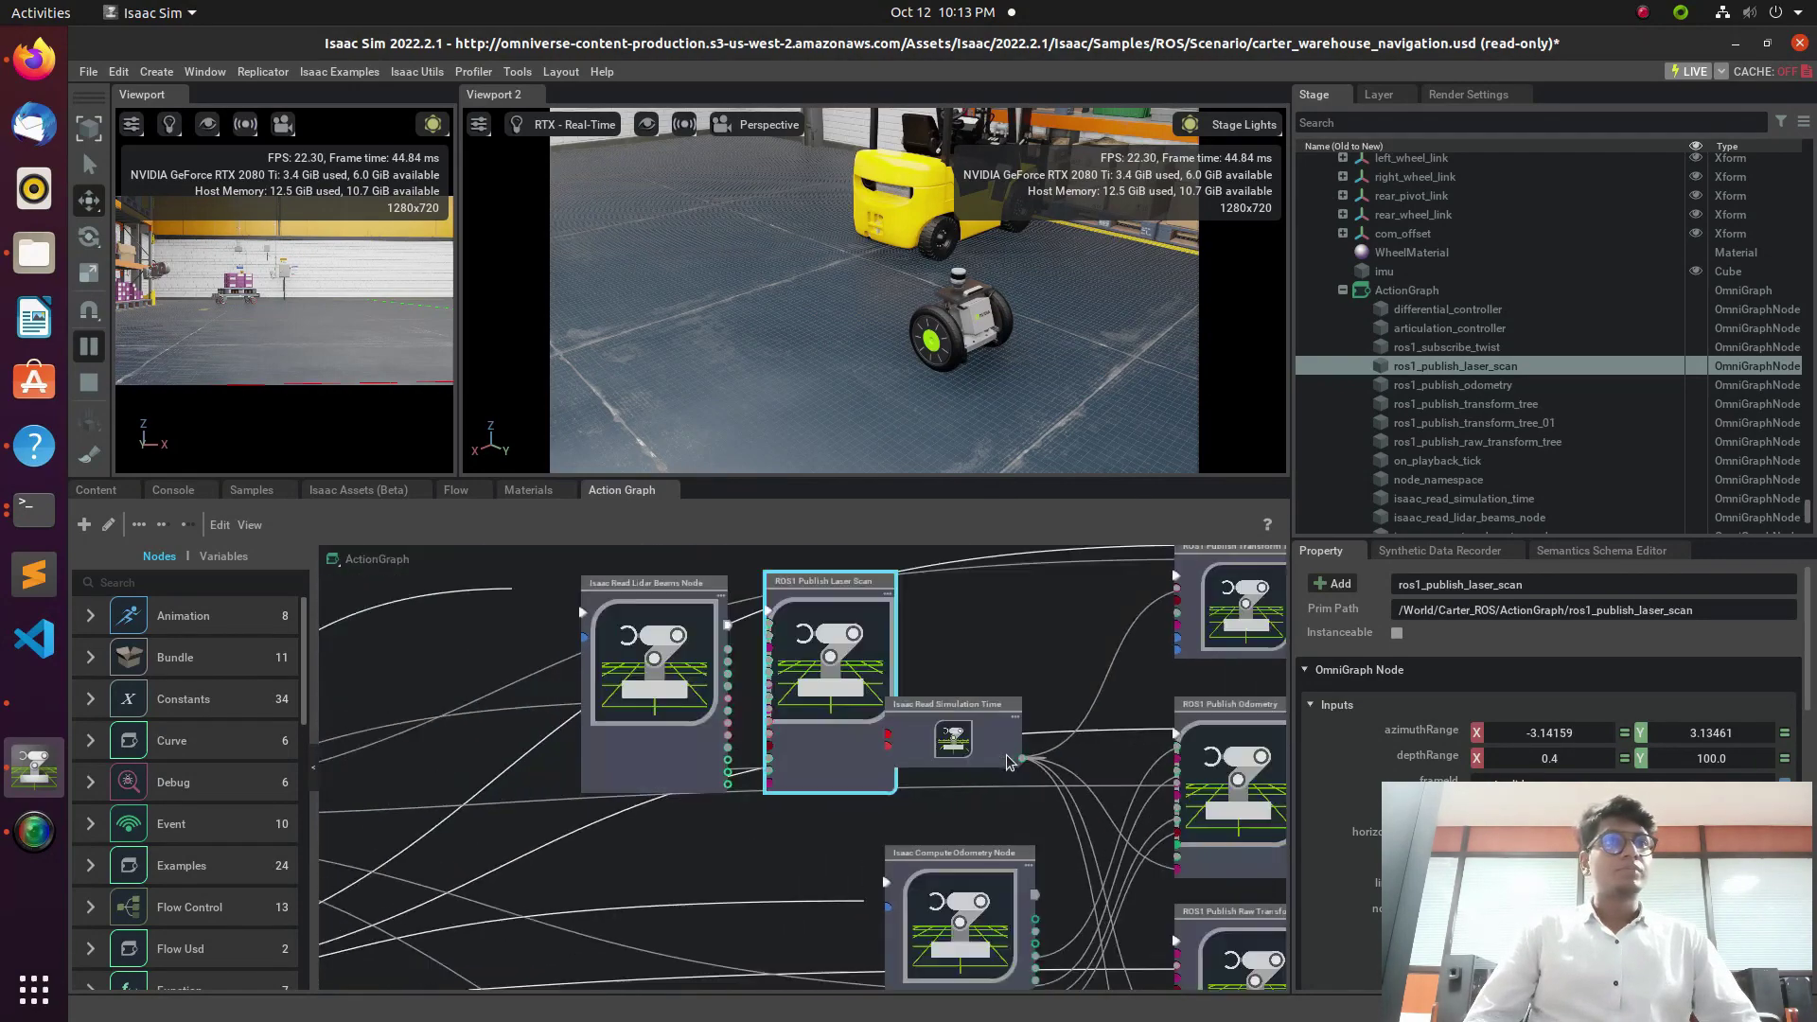
scroll(1146, 680, up, 5)
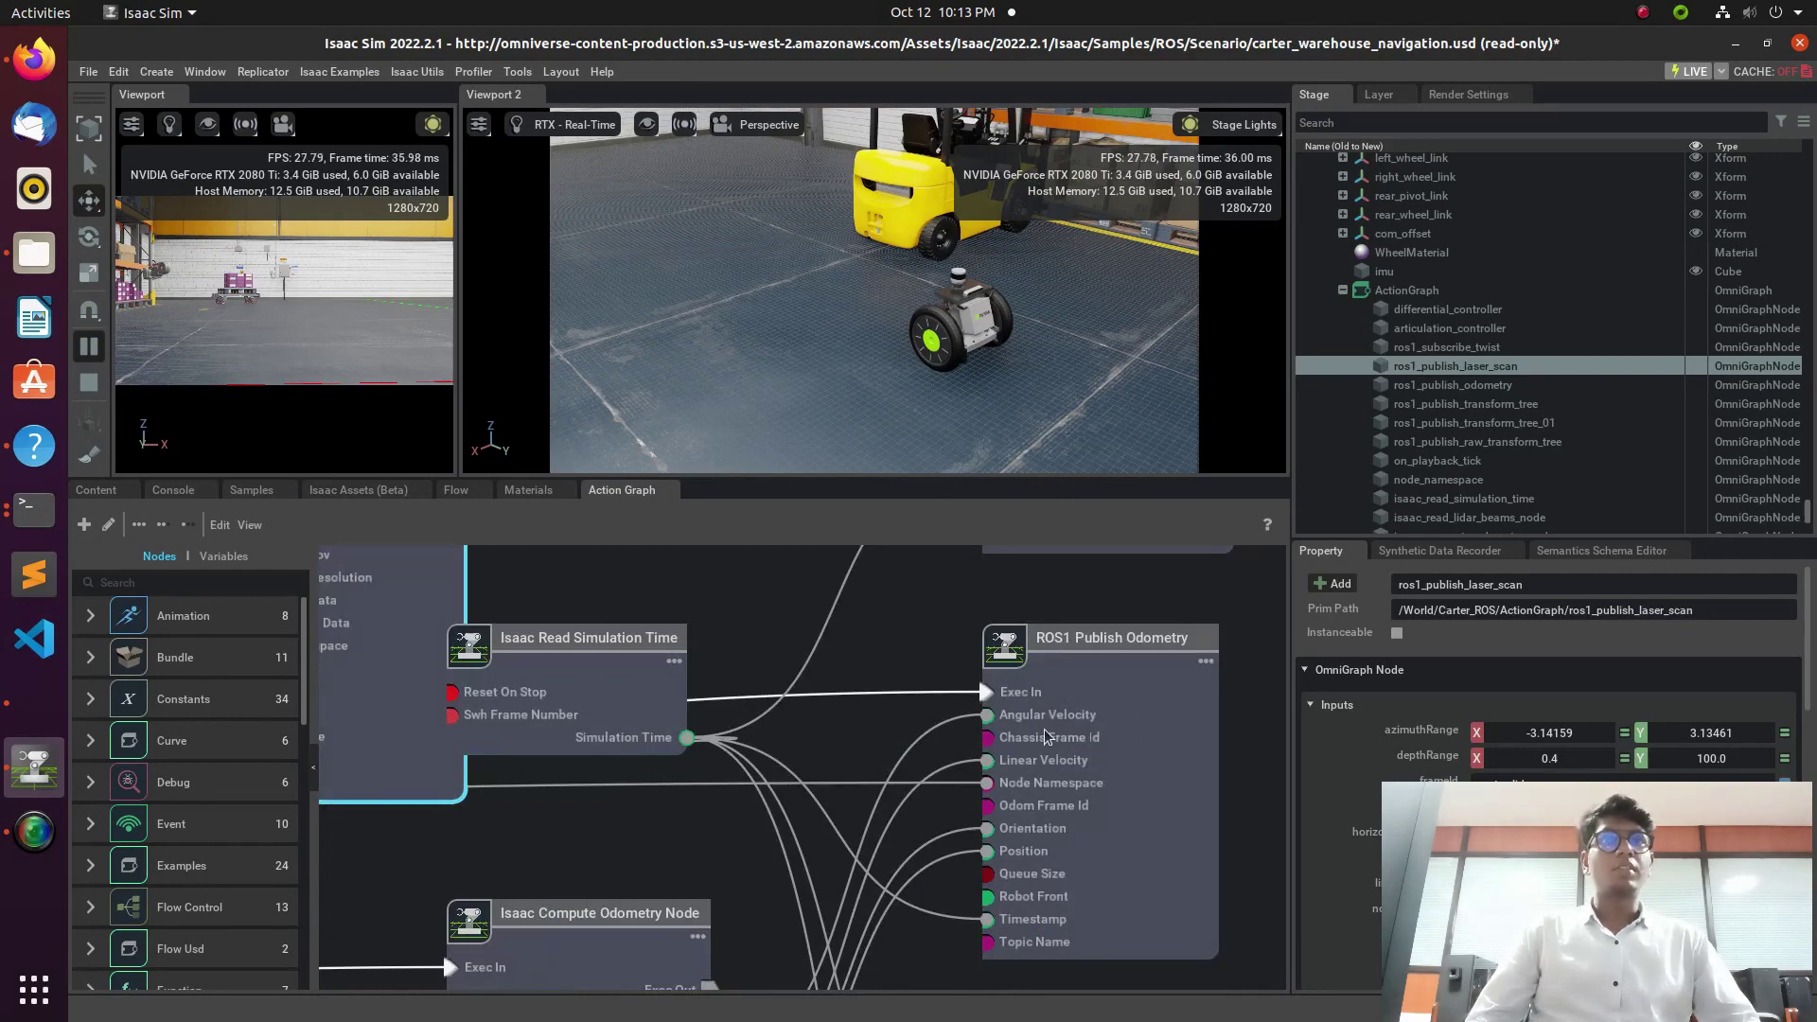
scroll(584, 688, down, 5)
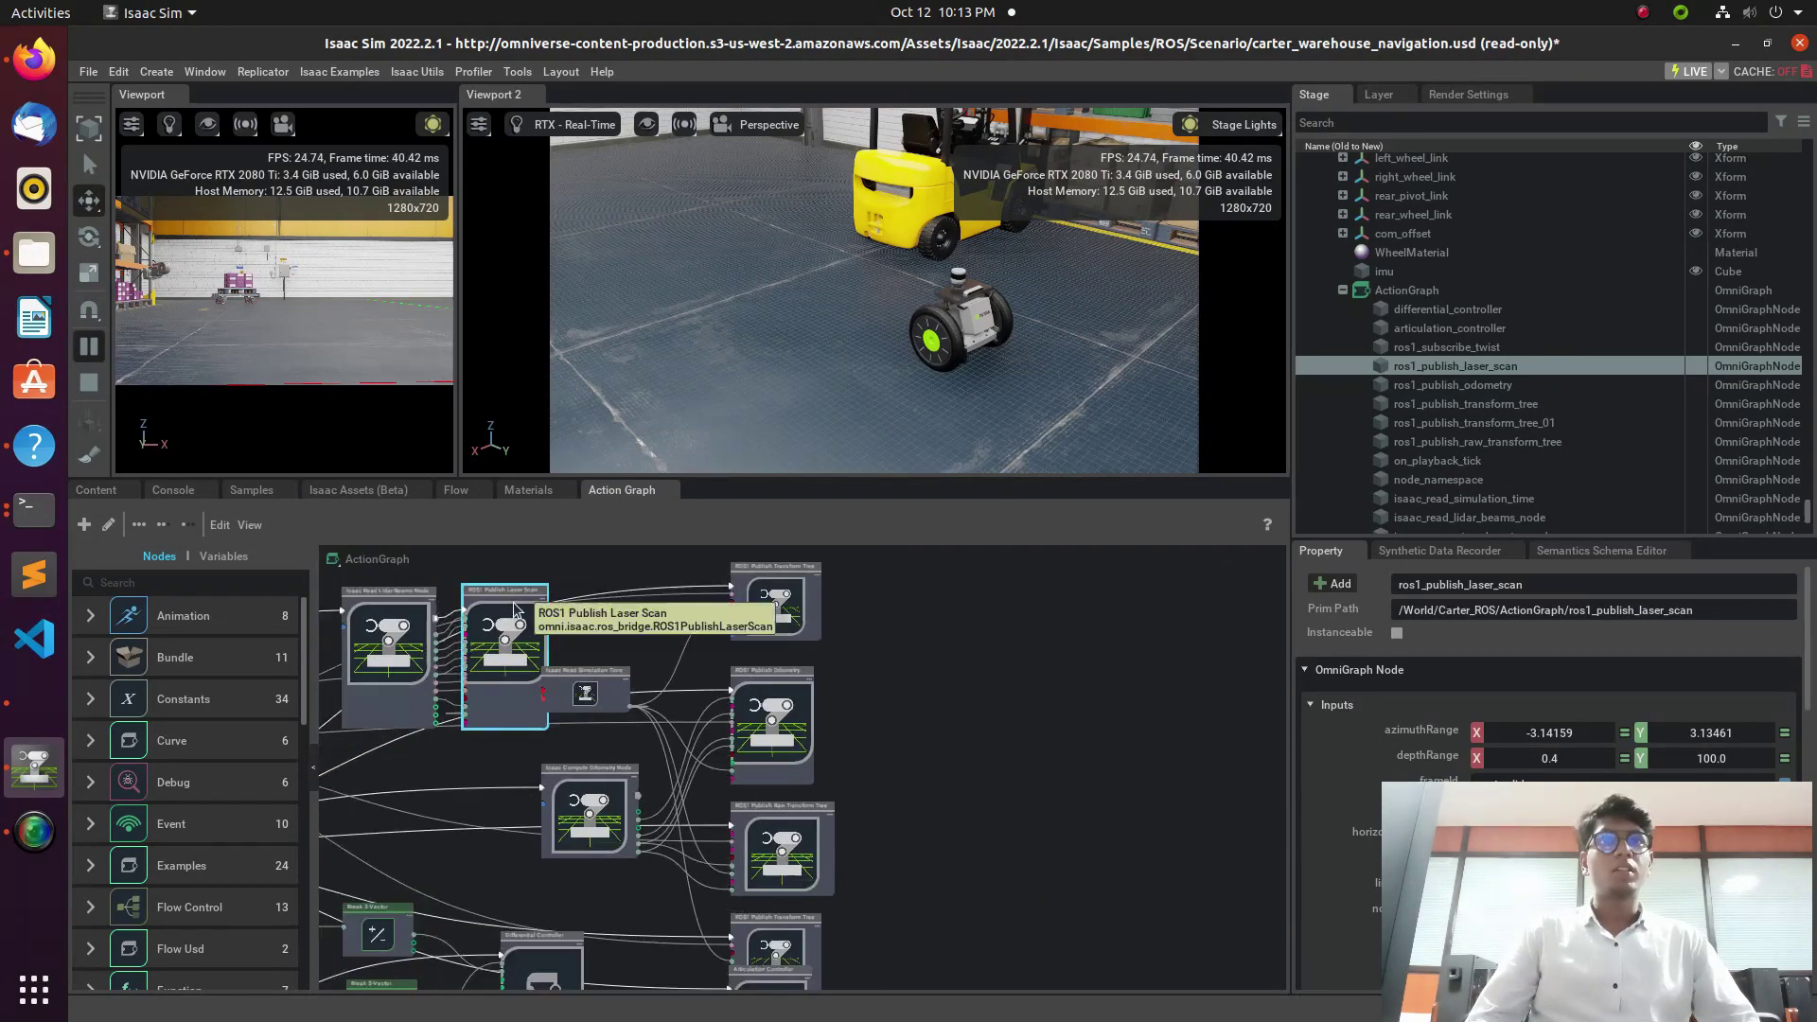
drag(615, 708, 664, 692)
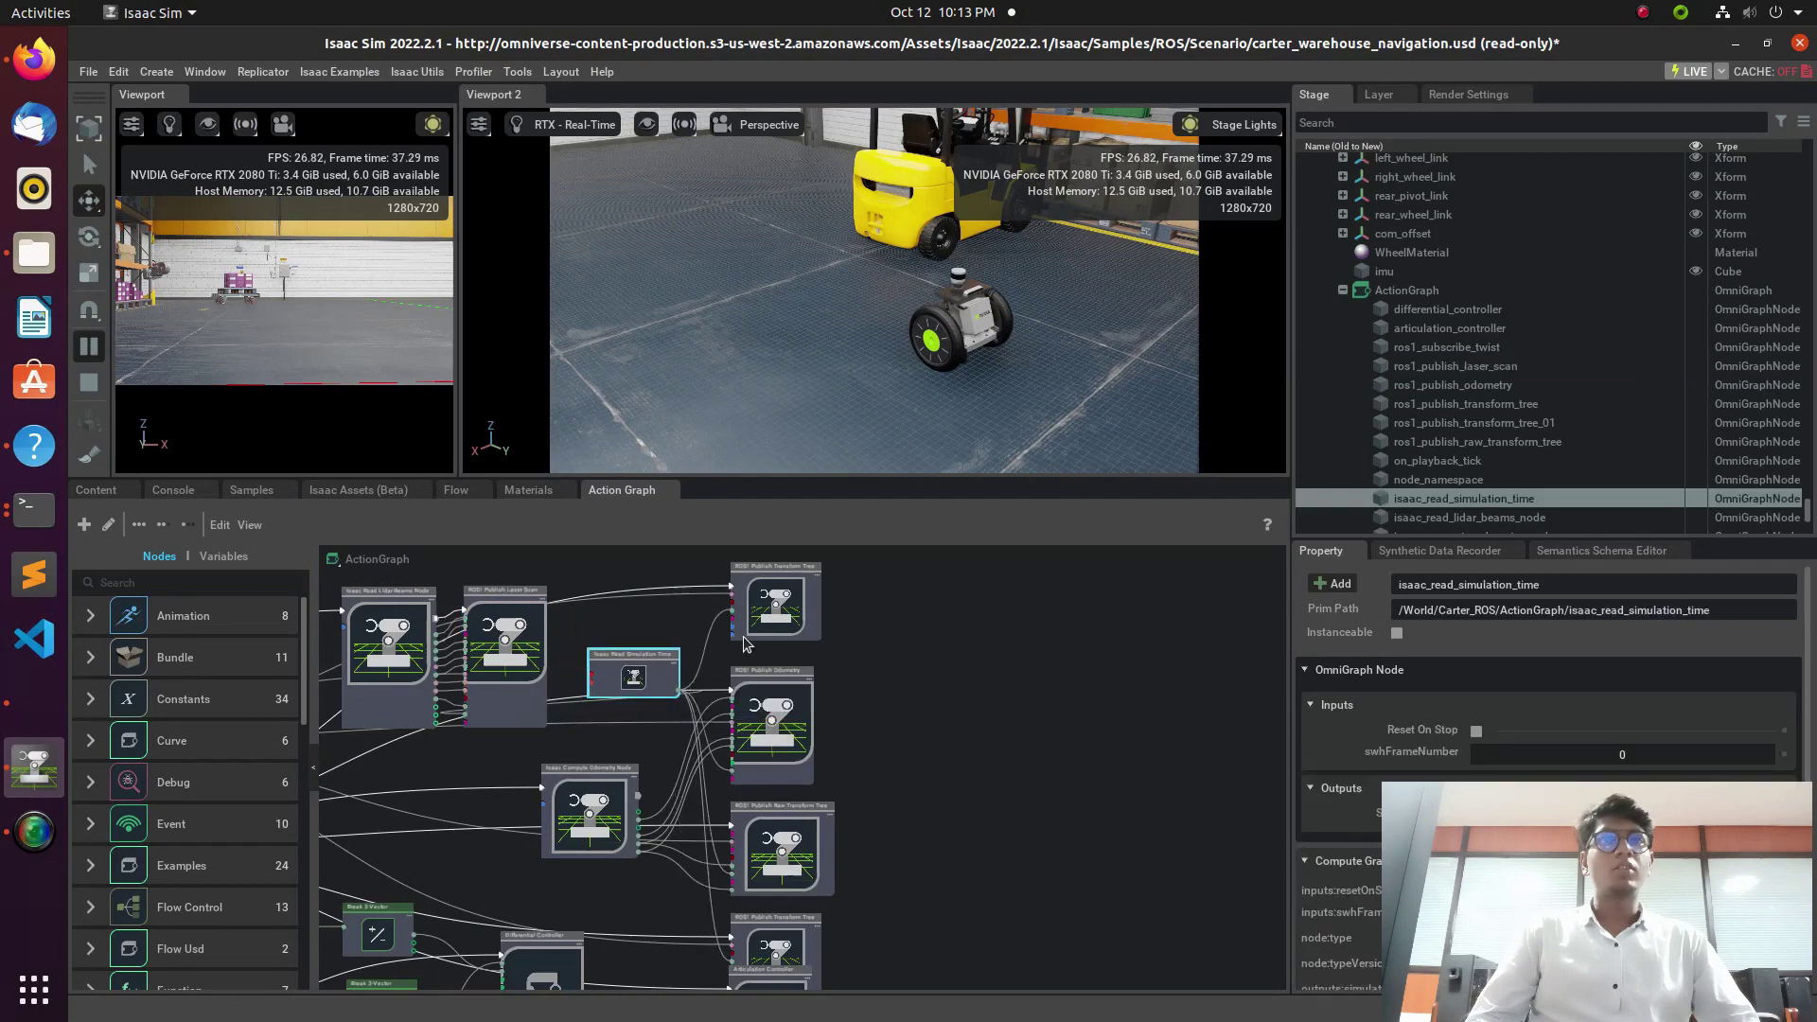
Step: Inspect the ROS1 Publish Odometry node and the Isaac Compute Odometry Node that feeds it
click(788, 717)
scroll(641, 675, down, 3)
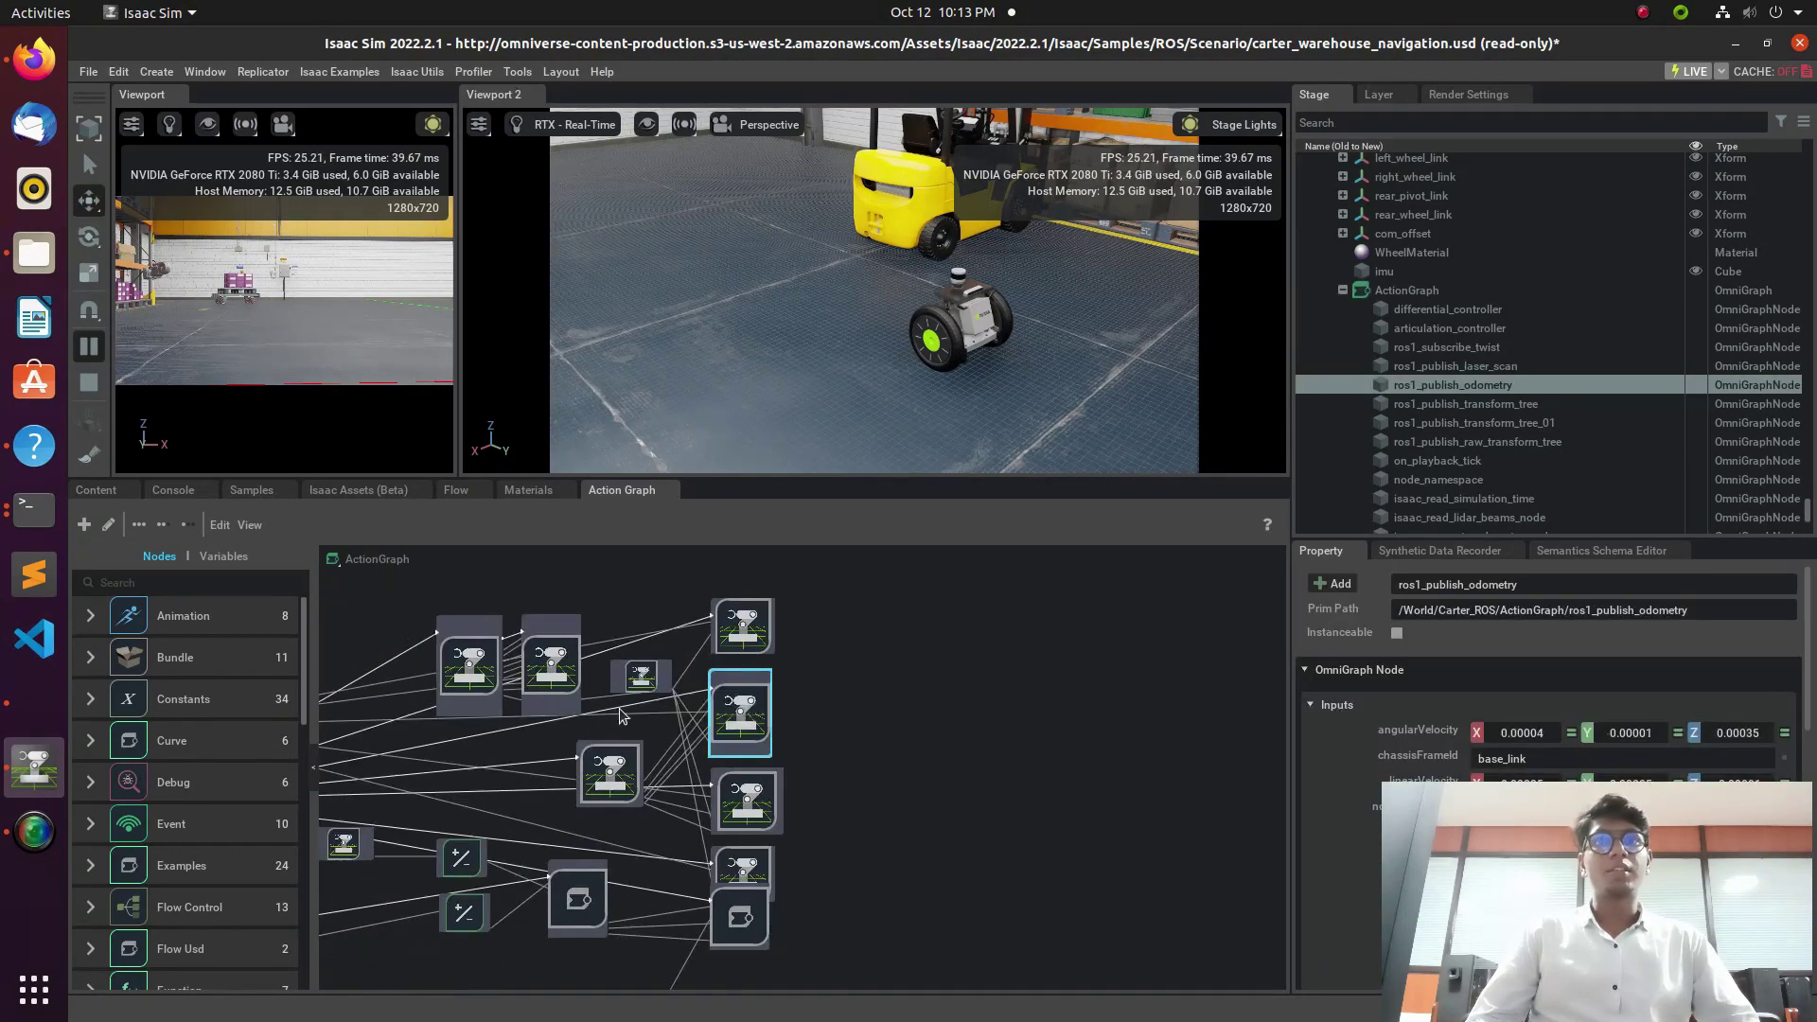
scroll(693, 714, up, 5)
click(449, 872)
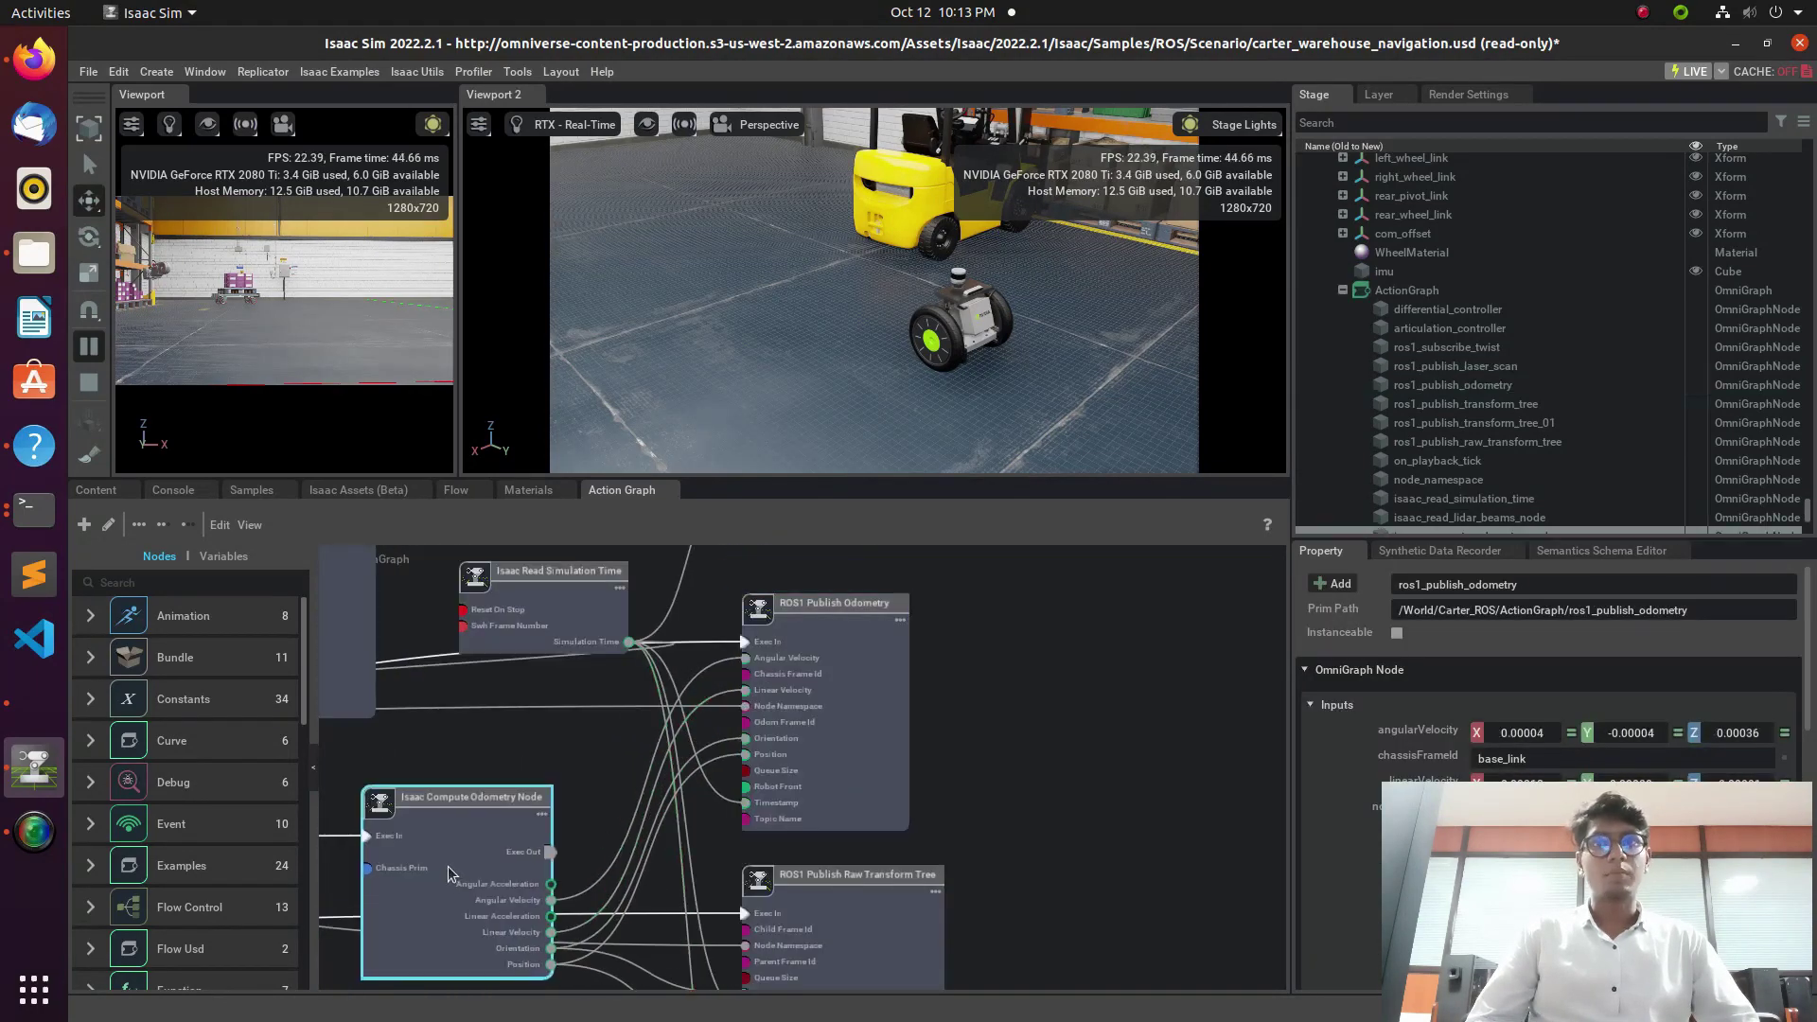
scroll(596, 838, down, 5)
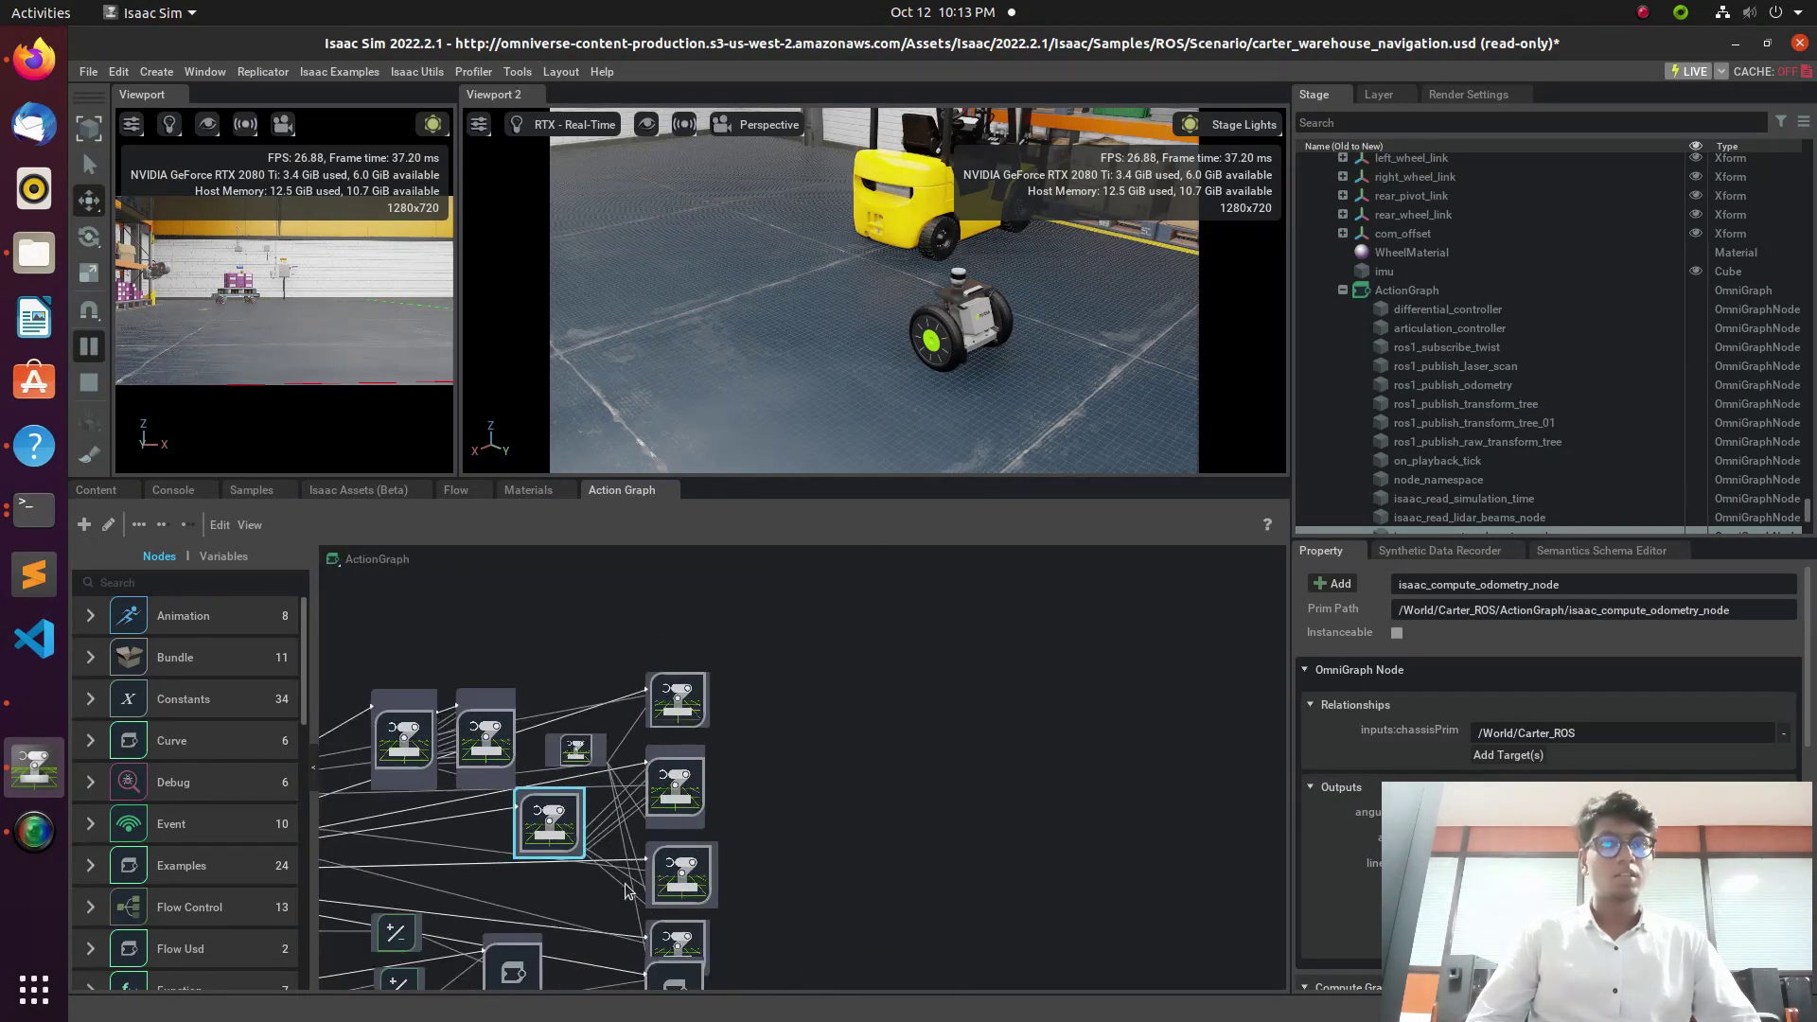
Step: Move the ROS1 Publish Raw Transform Tree node out to the right of the other publisher nodes and examine its inputs
click(705, 876)
drag(705, 876, 831, 842)
scroll(895, 858, up, 5)
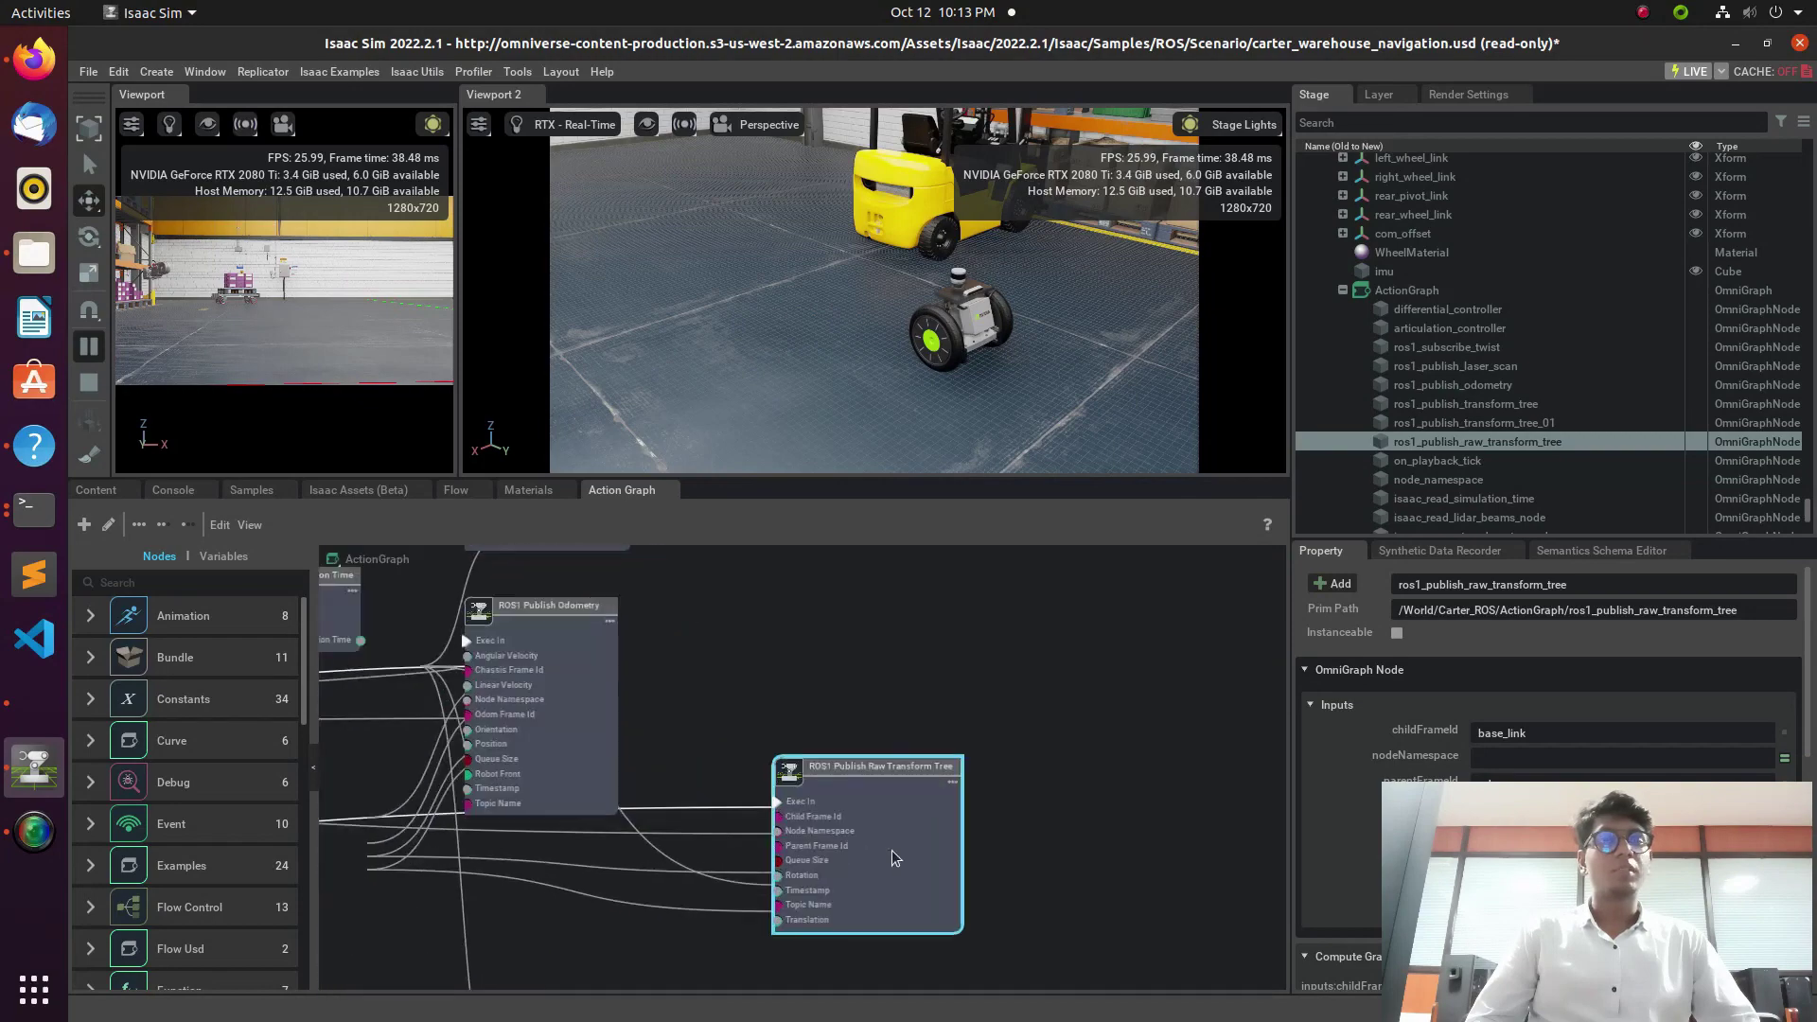
scroll(894, 858, up, 2)
scroll(962, 774, down, 5)
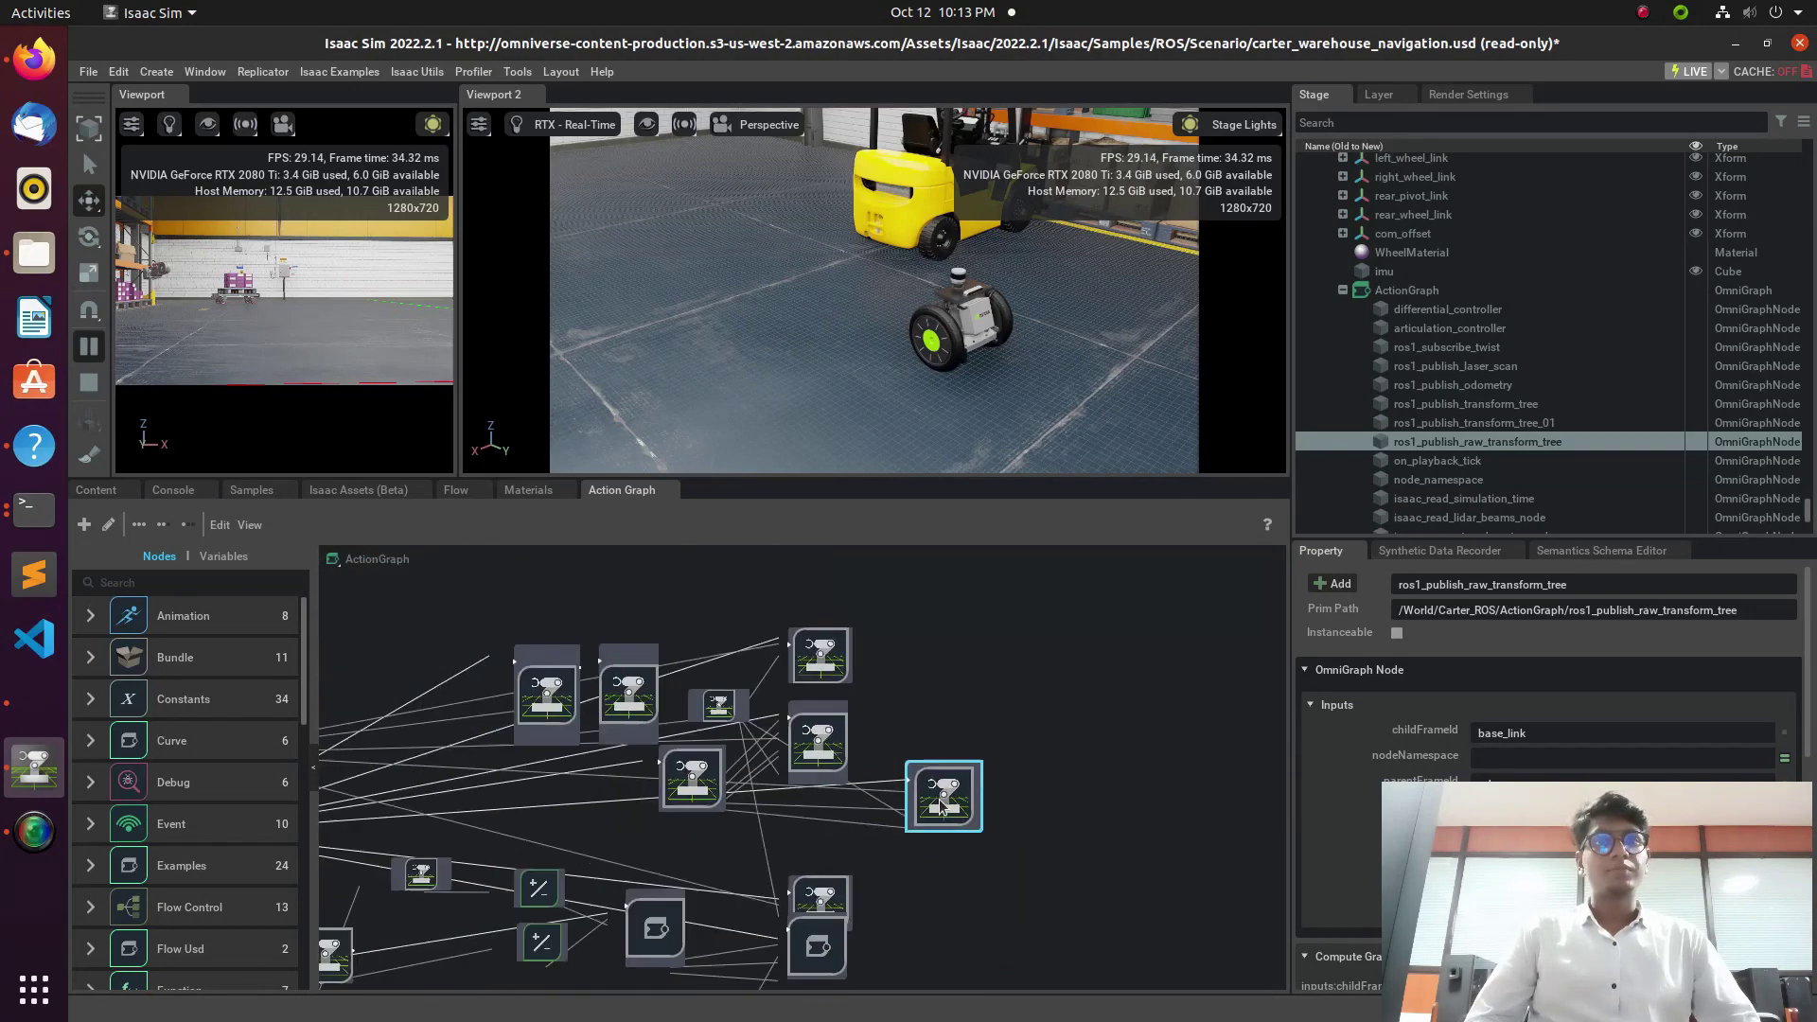
Step: Move the lower ROS1 Publish Transform Tree node up, clear of the Articulation Controller, and examine its inputs
click(823, 856)
scroll(825, 842, up, 6)
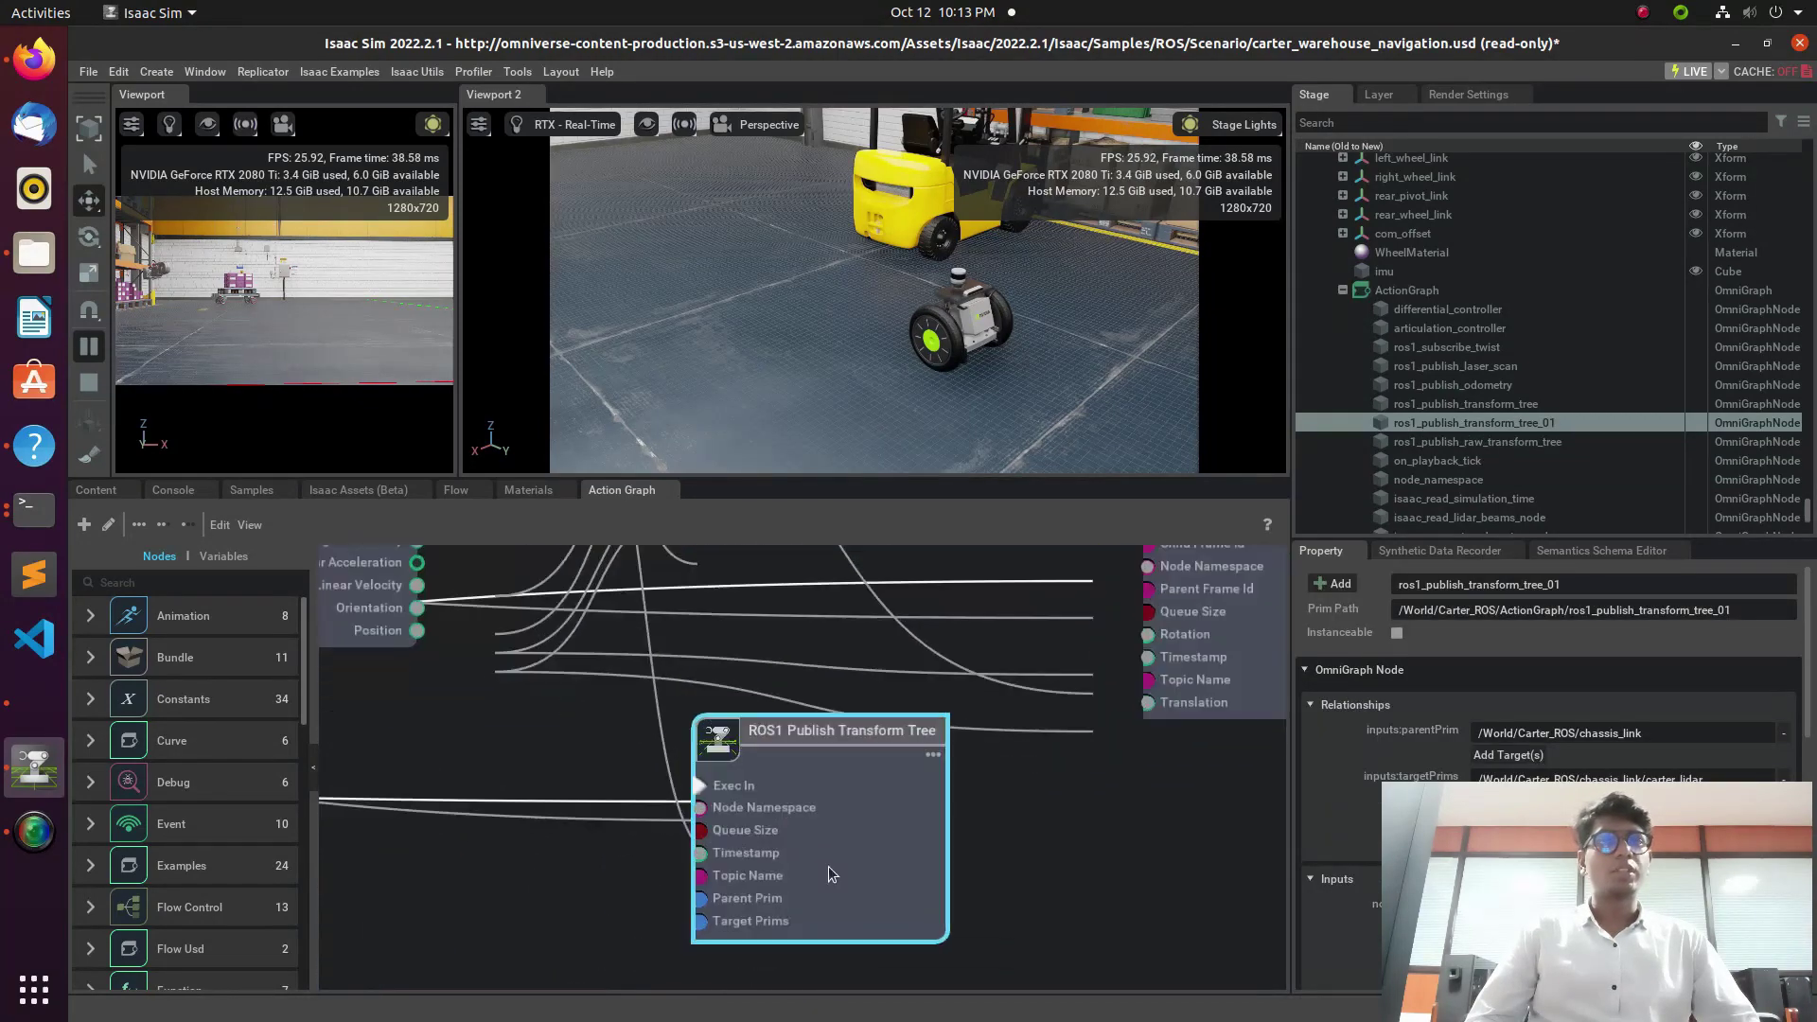
scroll(846, 778, down, 5)
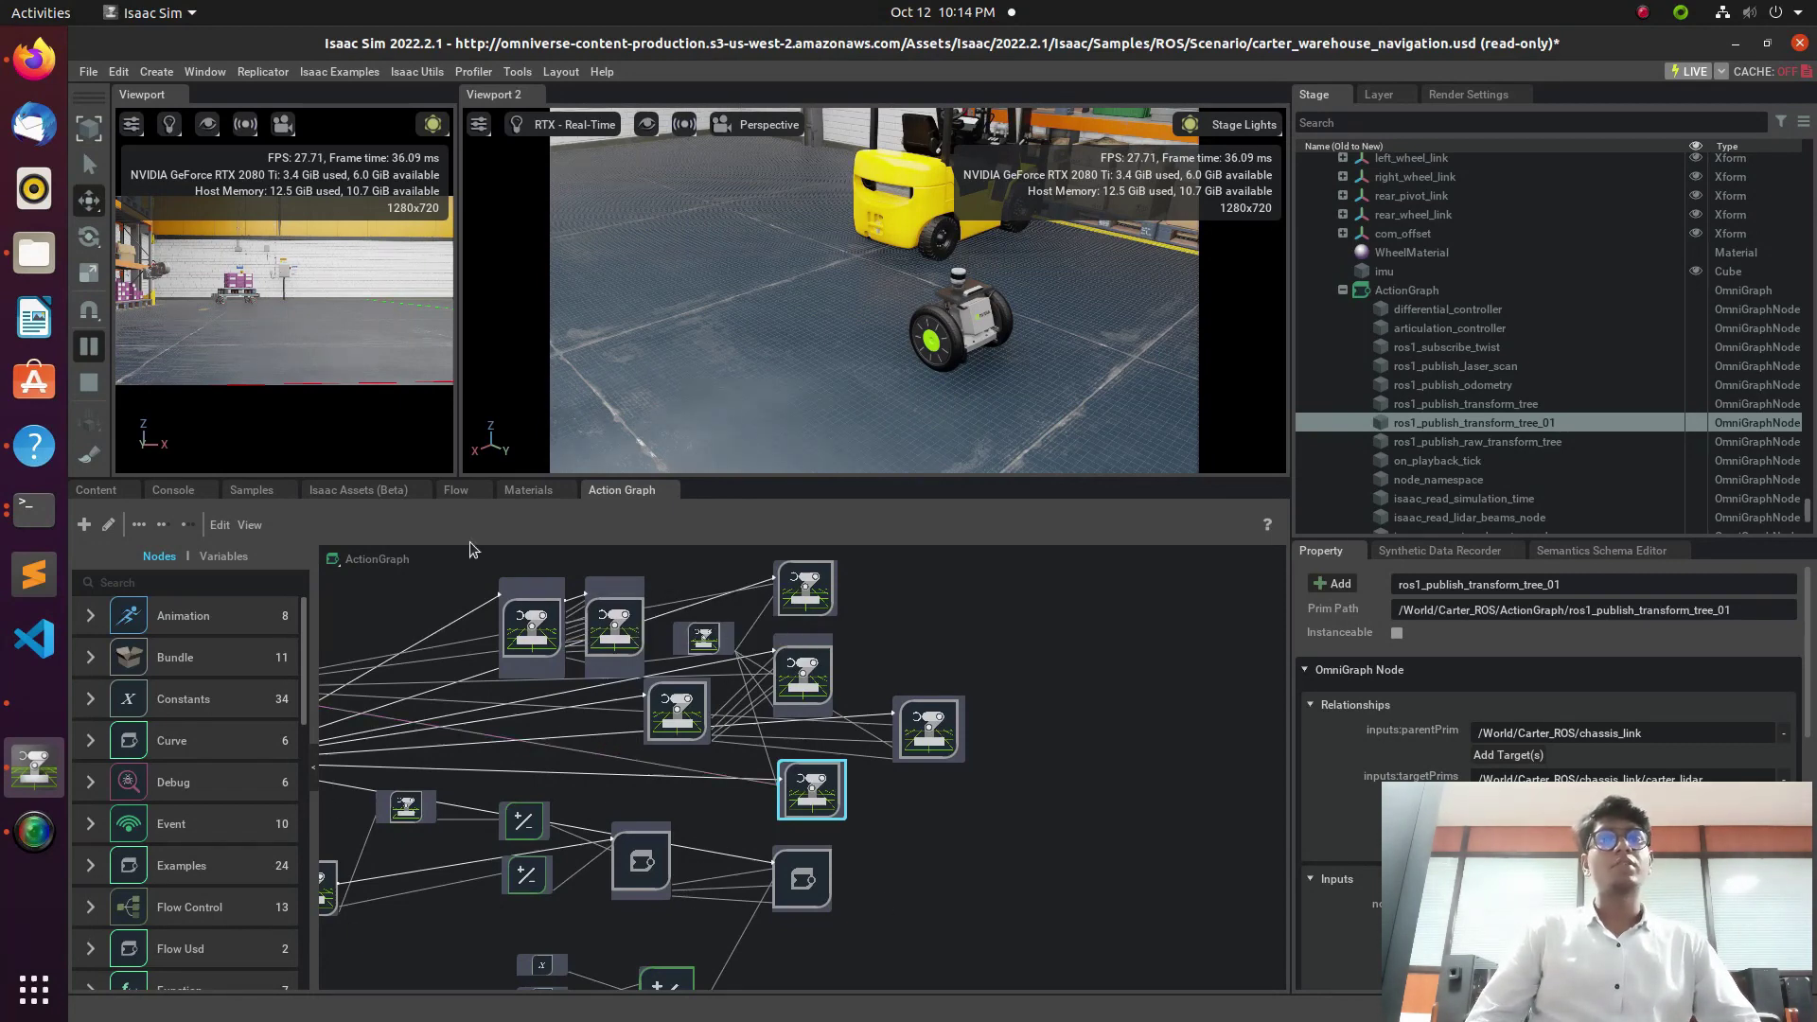
Step: Move the Isaac Read Lidar Beams Node farther from ROS1 Publish Laser Scan and examine the lidar connections
click(535, 610)
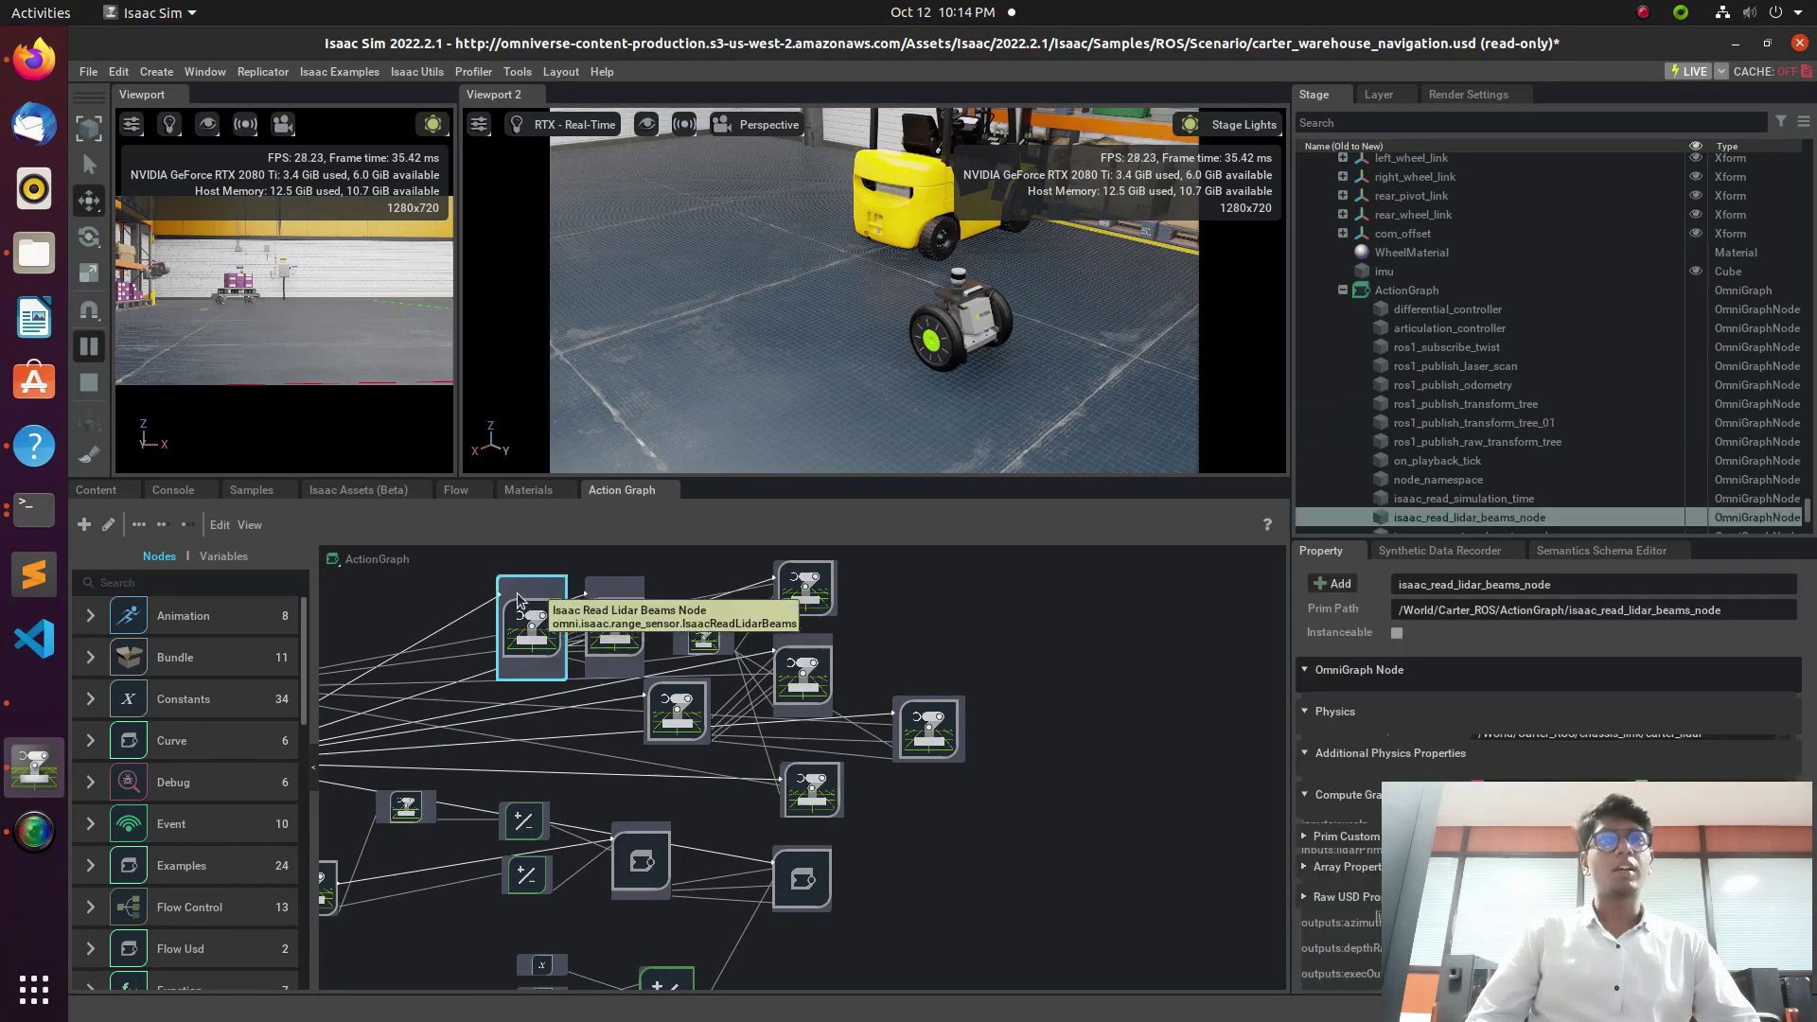
scroll(747, 678, up, 5)
scroll(747, 677, down, 6)
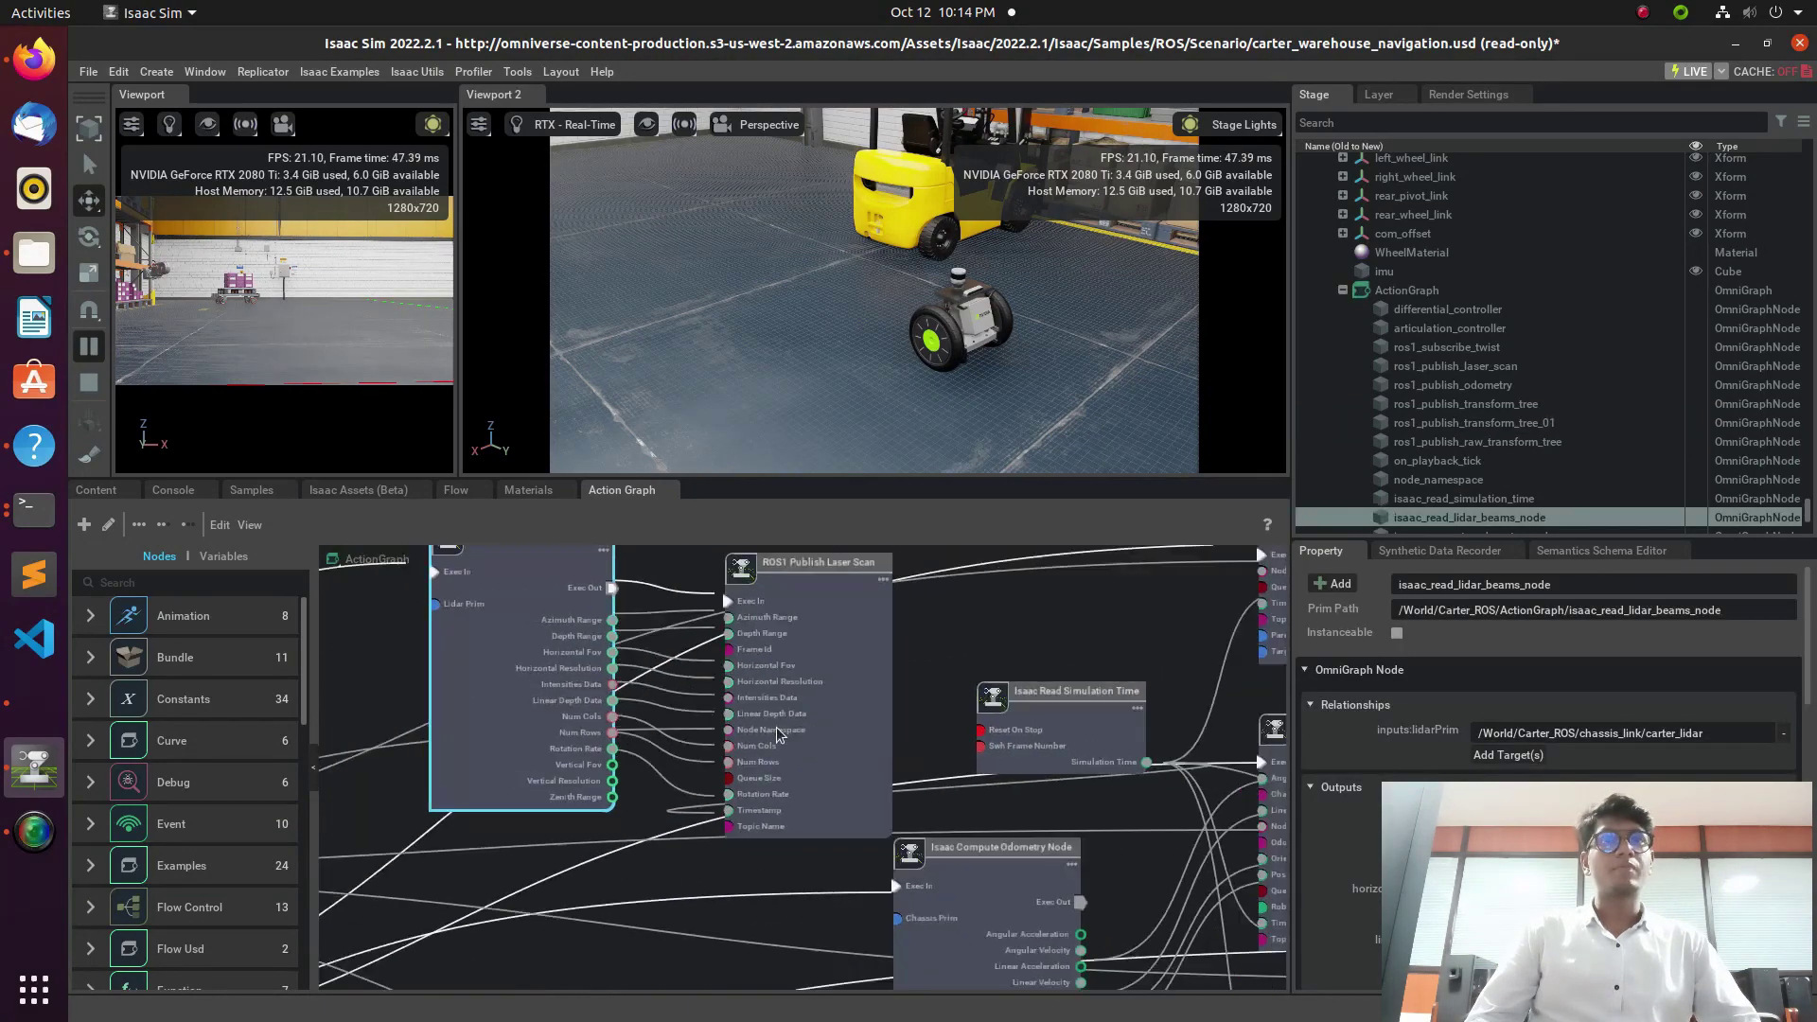
scroll(680, 711, up, 2)
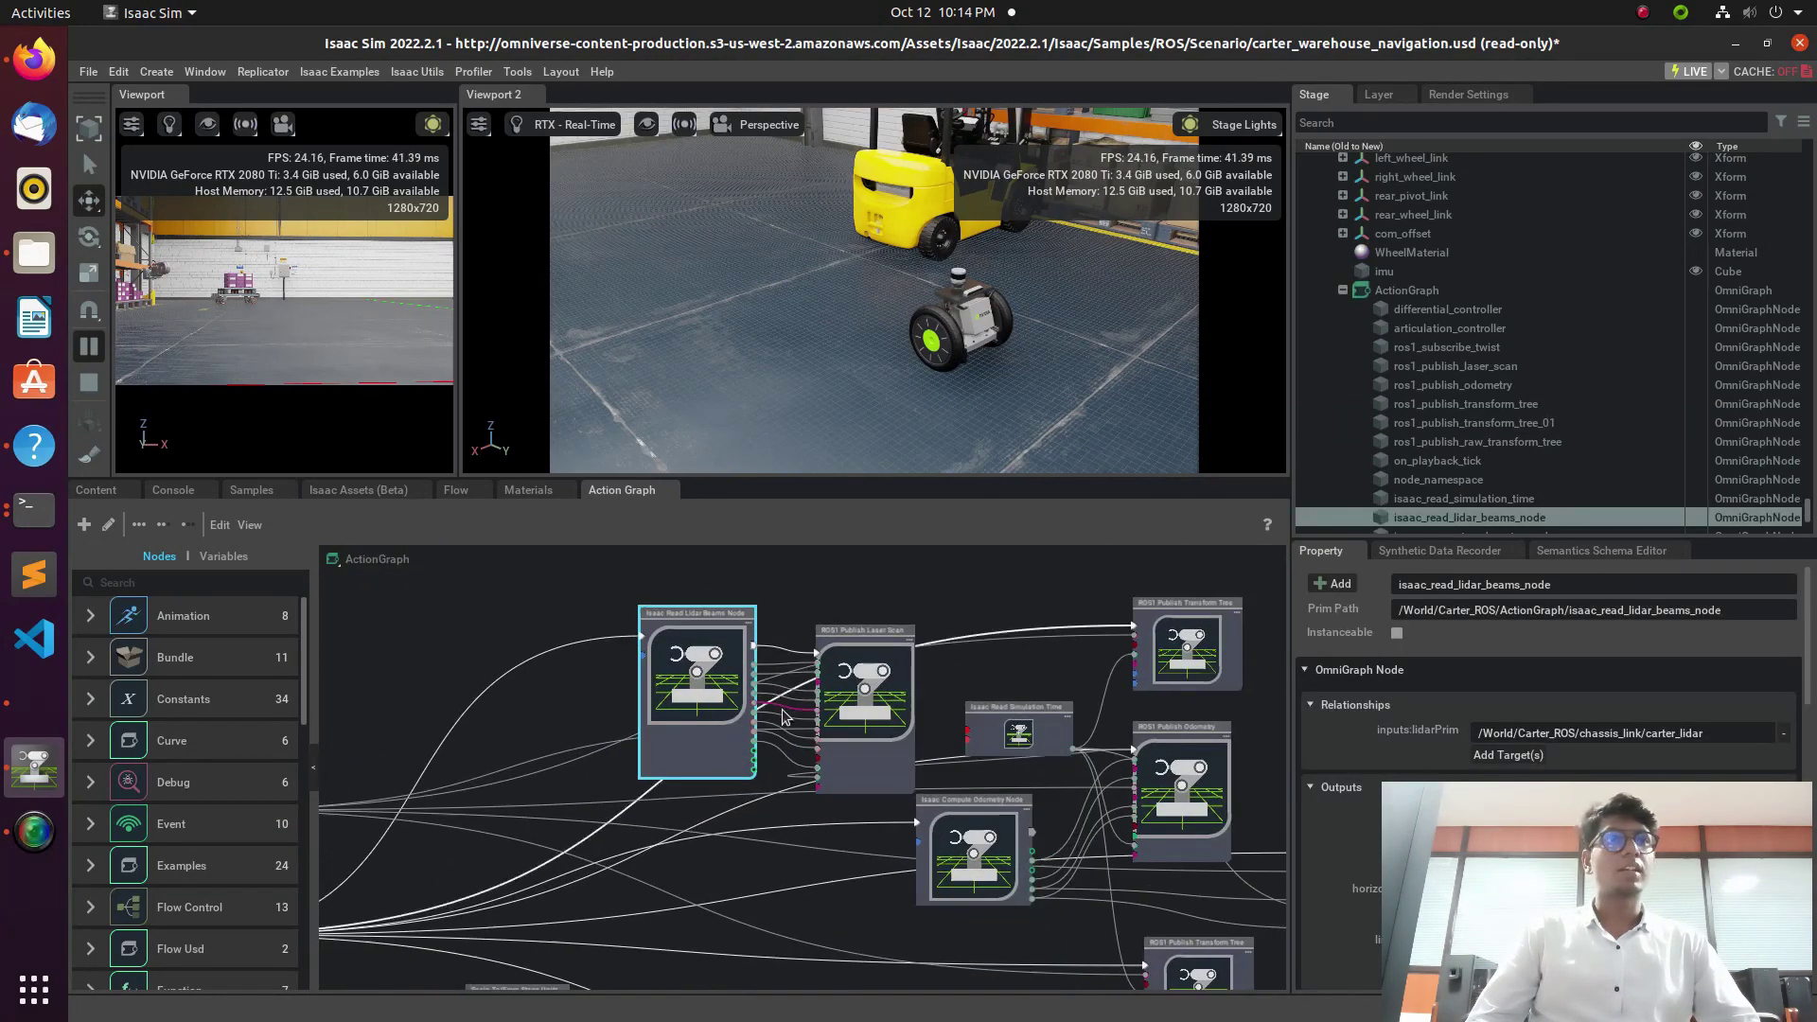
Step: Review the connections from the lidar, simulation time and odometry nodes to the publishers, focusing on ROS1 Publish Odometry
scroll(1179, 702, down, 3)
scroll(1104, 901, up, 3)
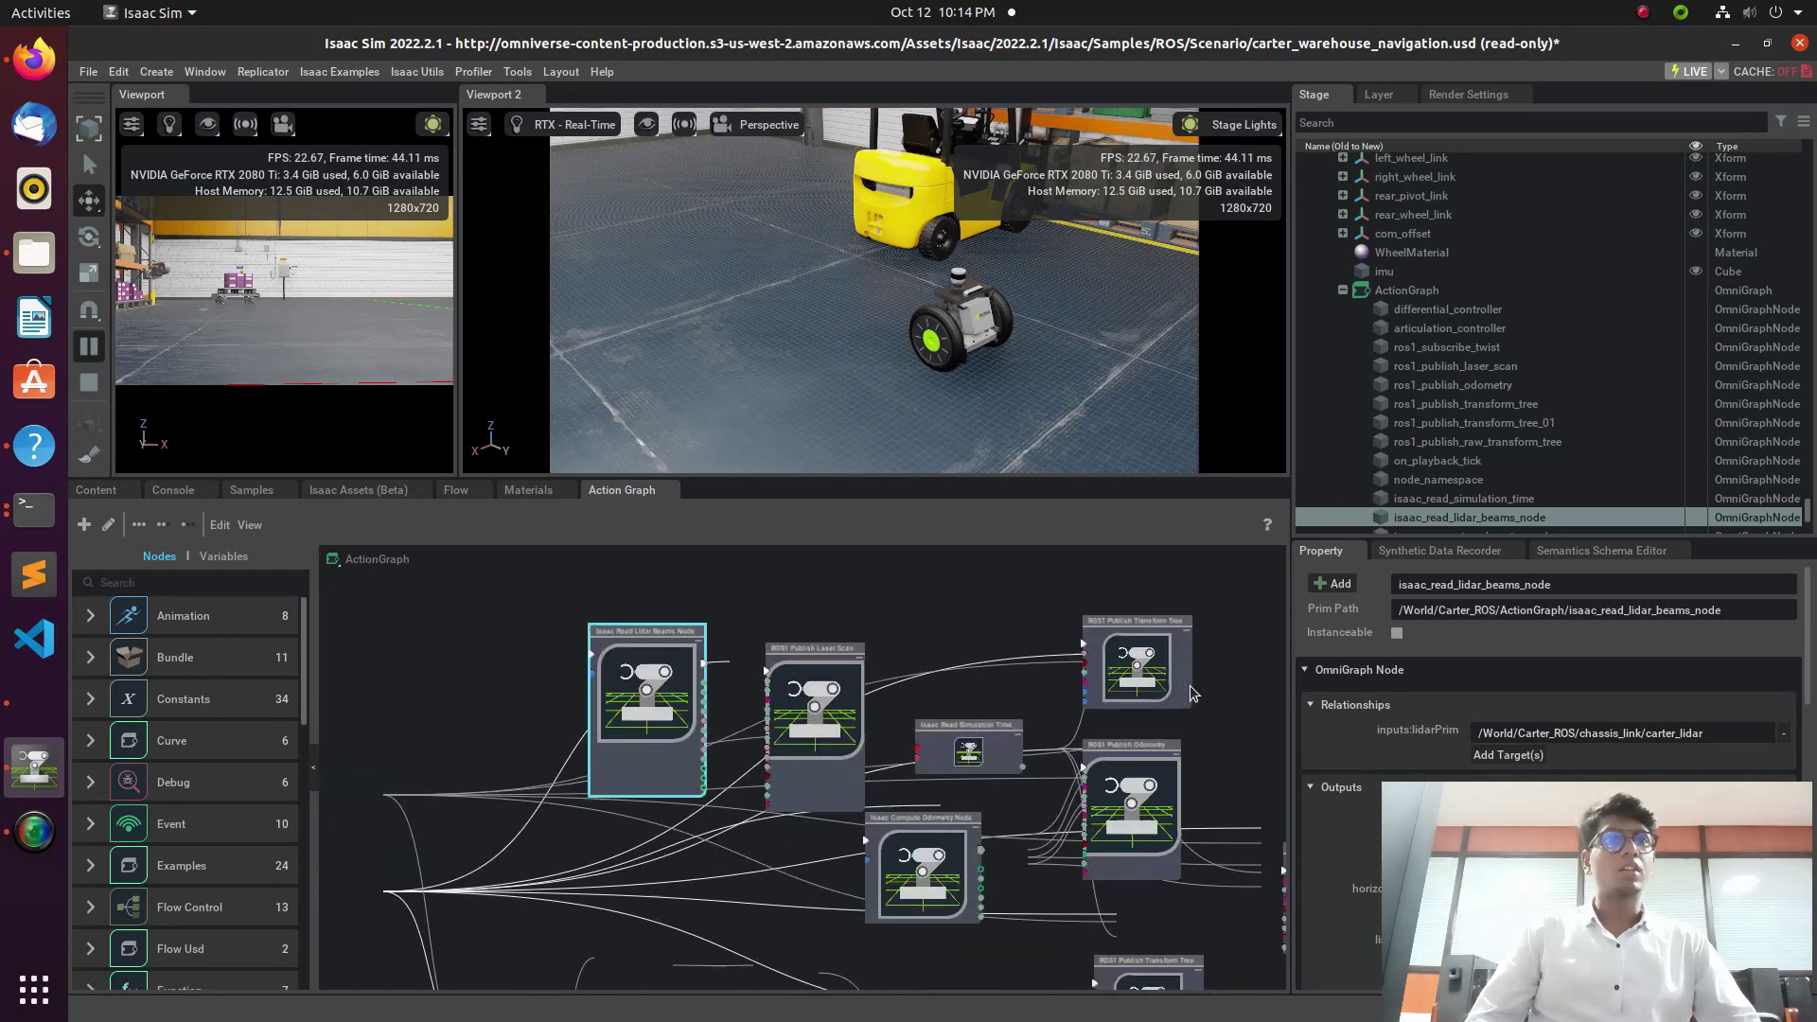
scroll(1104, 901, down, 3)
scroll(1112, 913, down, 1)
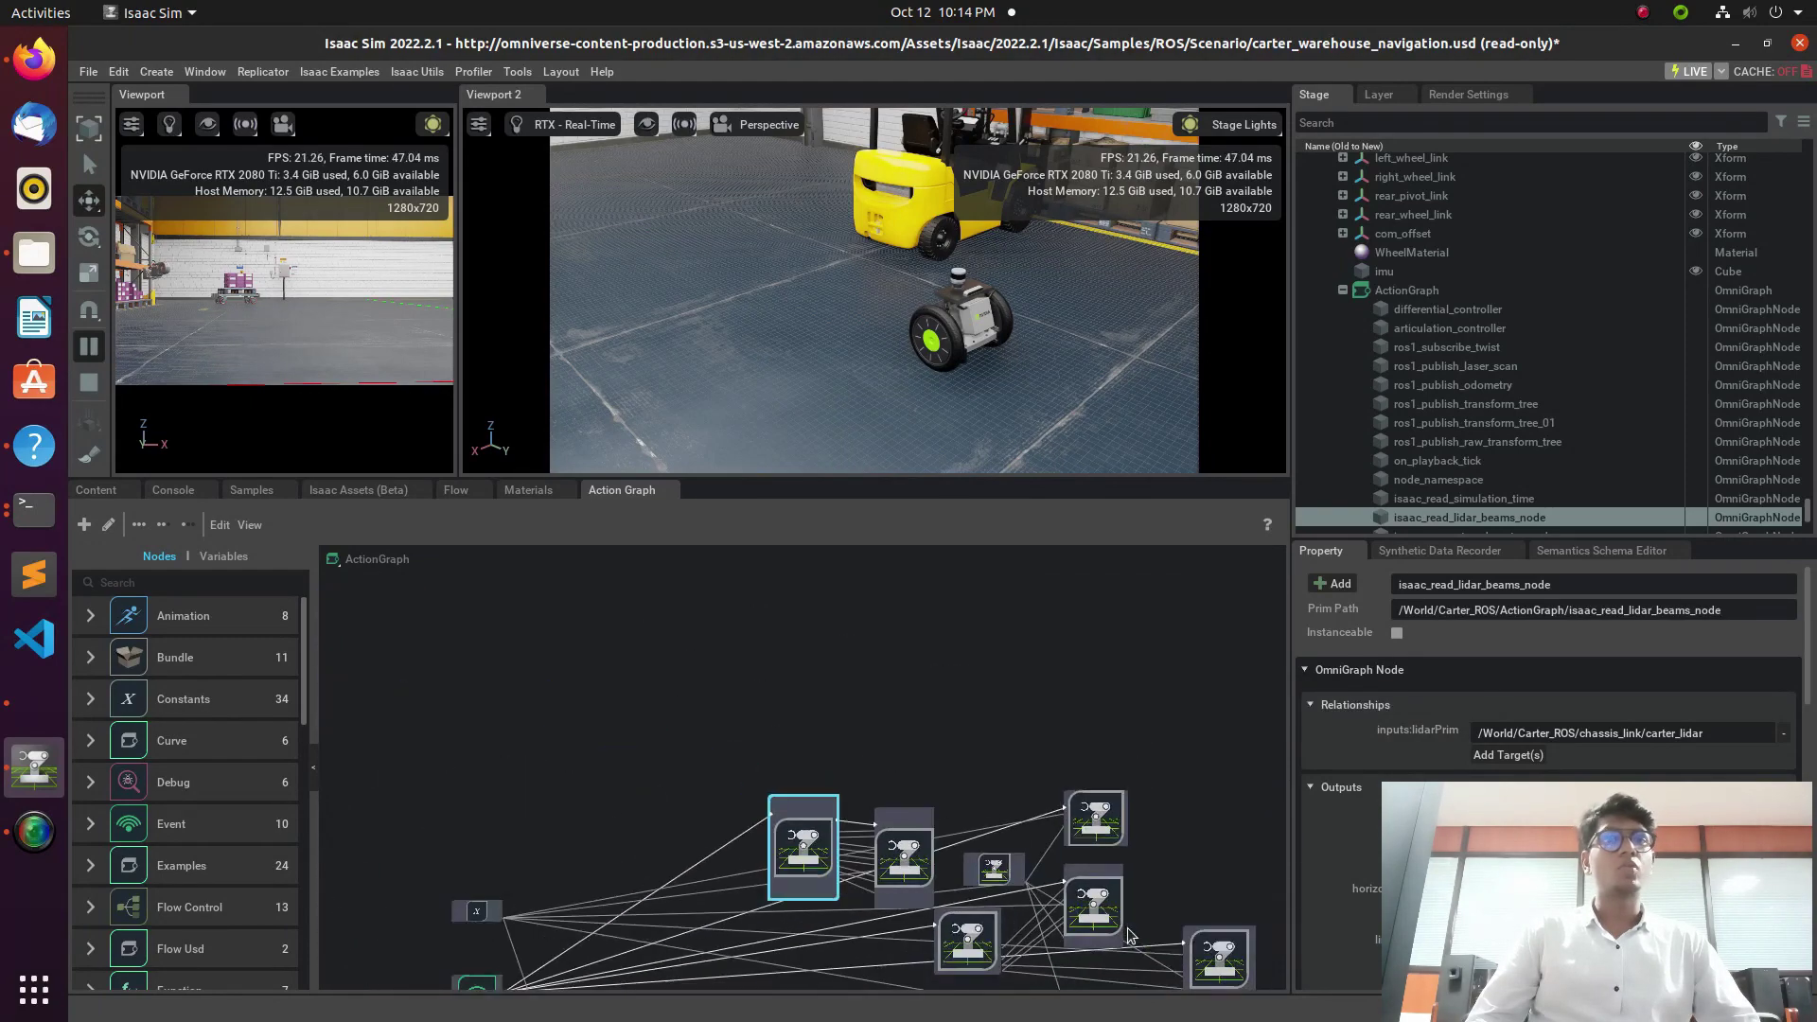
scroll(1127, 932, up, 5)
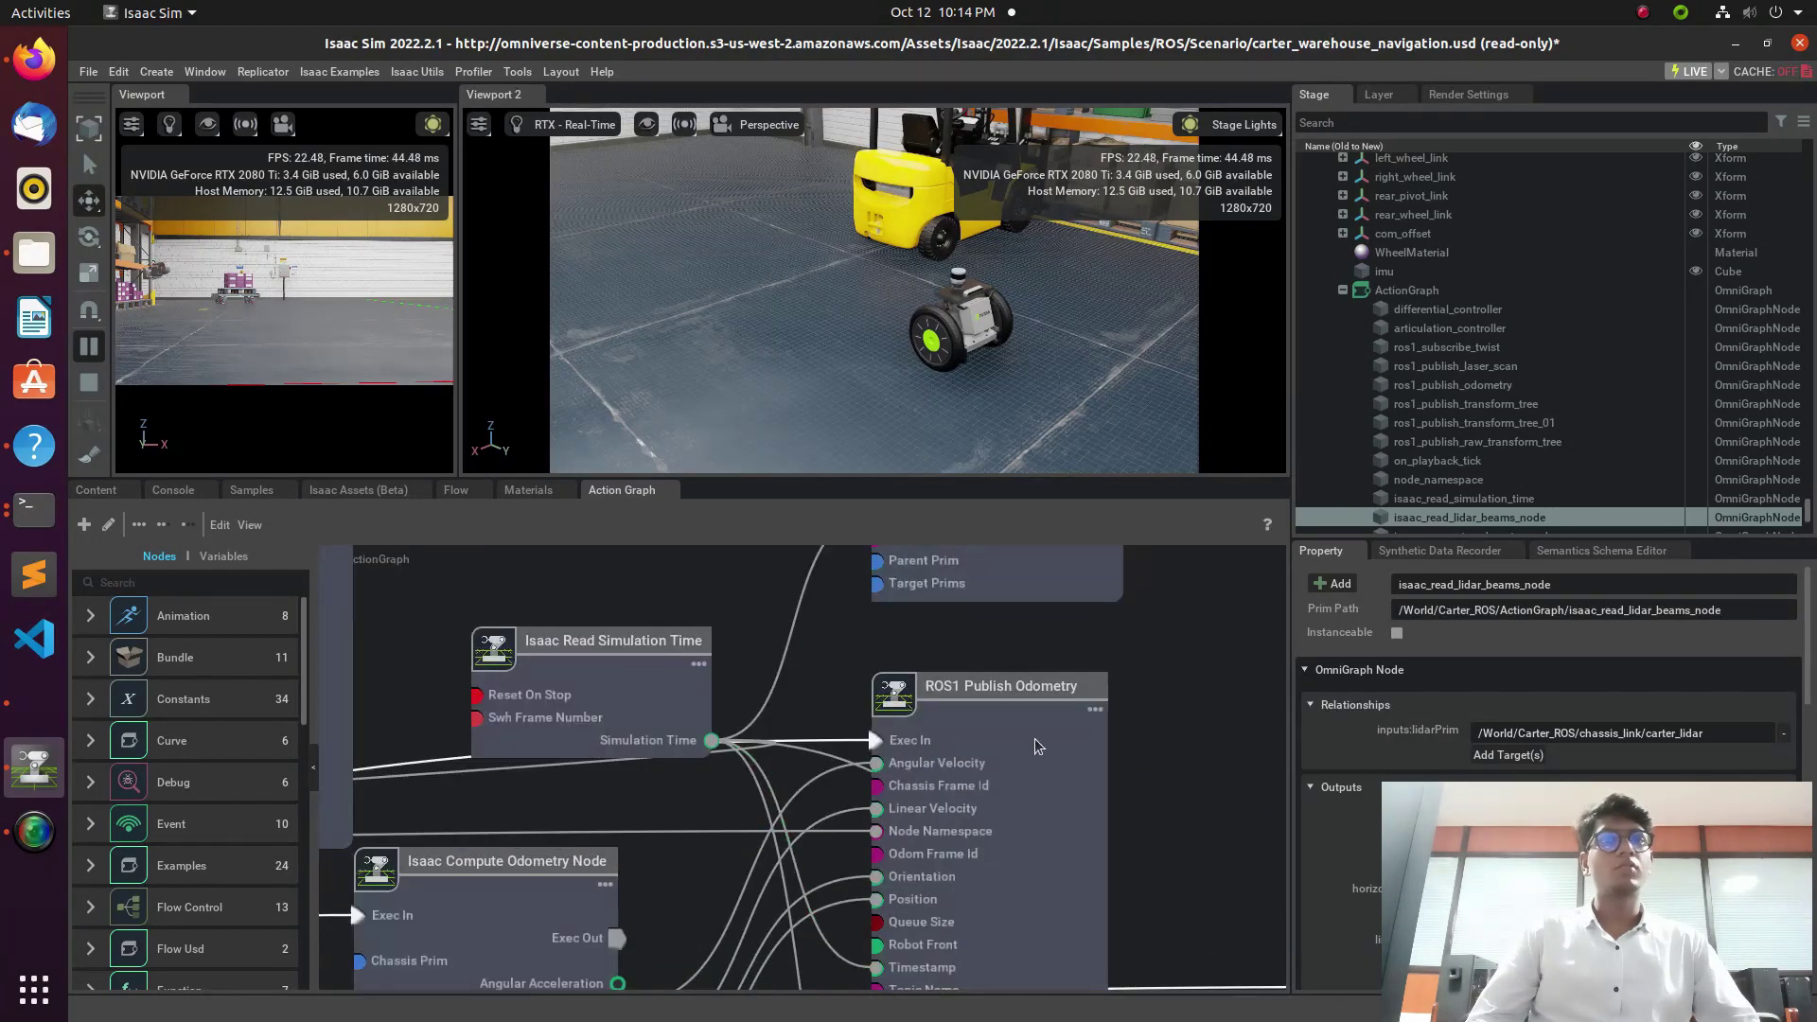
scroll(905, 817, down, 5)
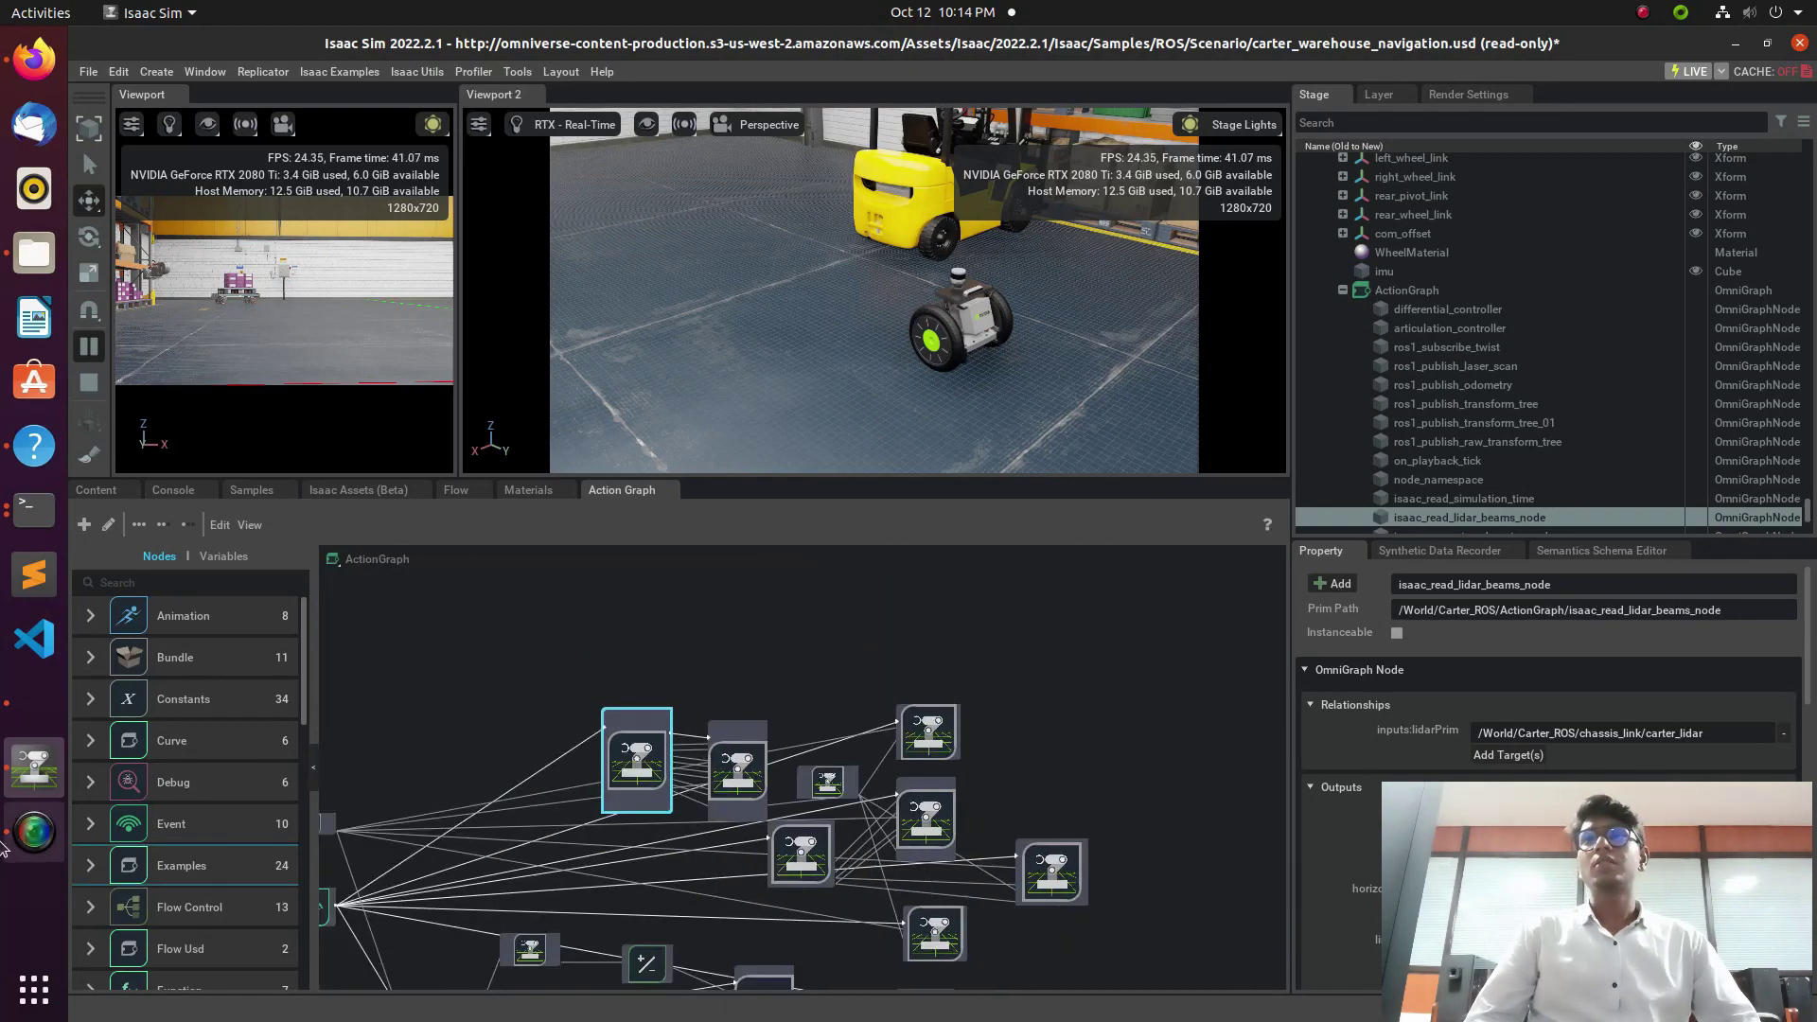
Step: Switch to the terminal and list the files in the carter_2dnav launch folder
click(34, 508)
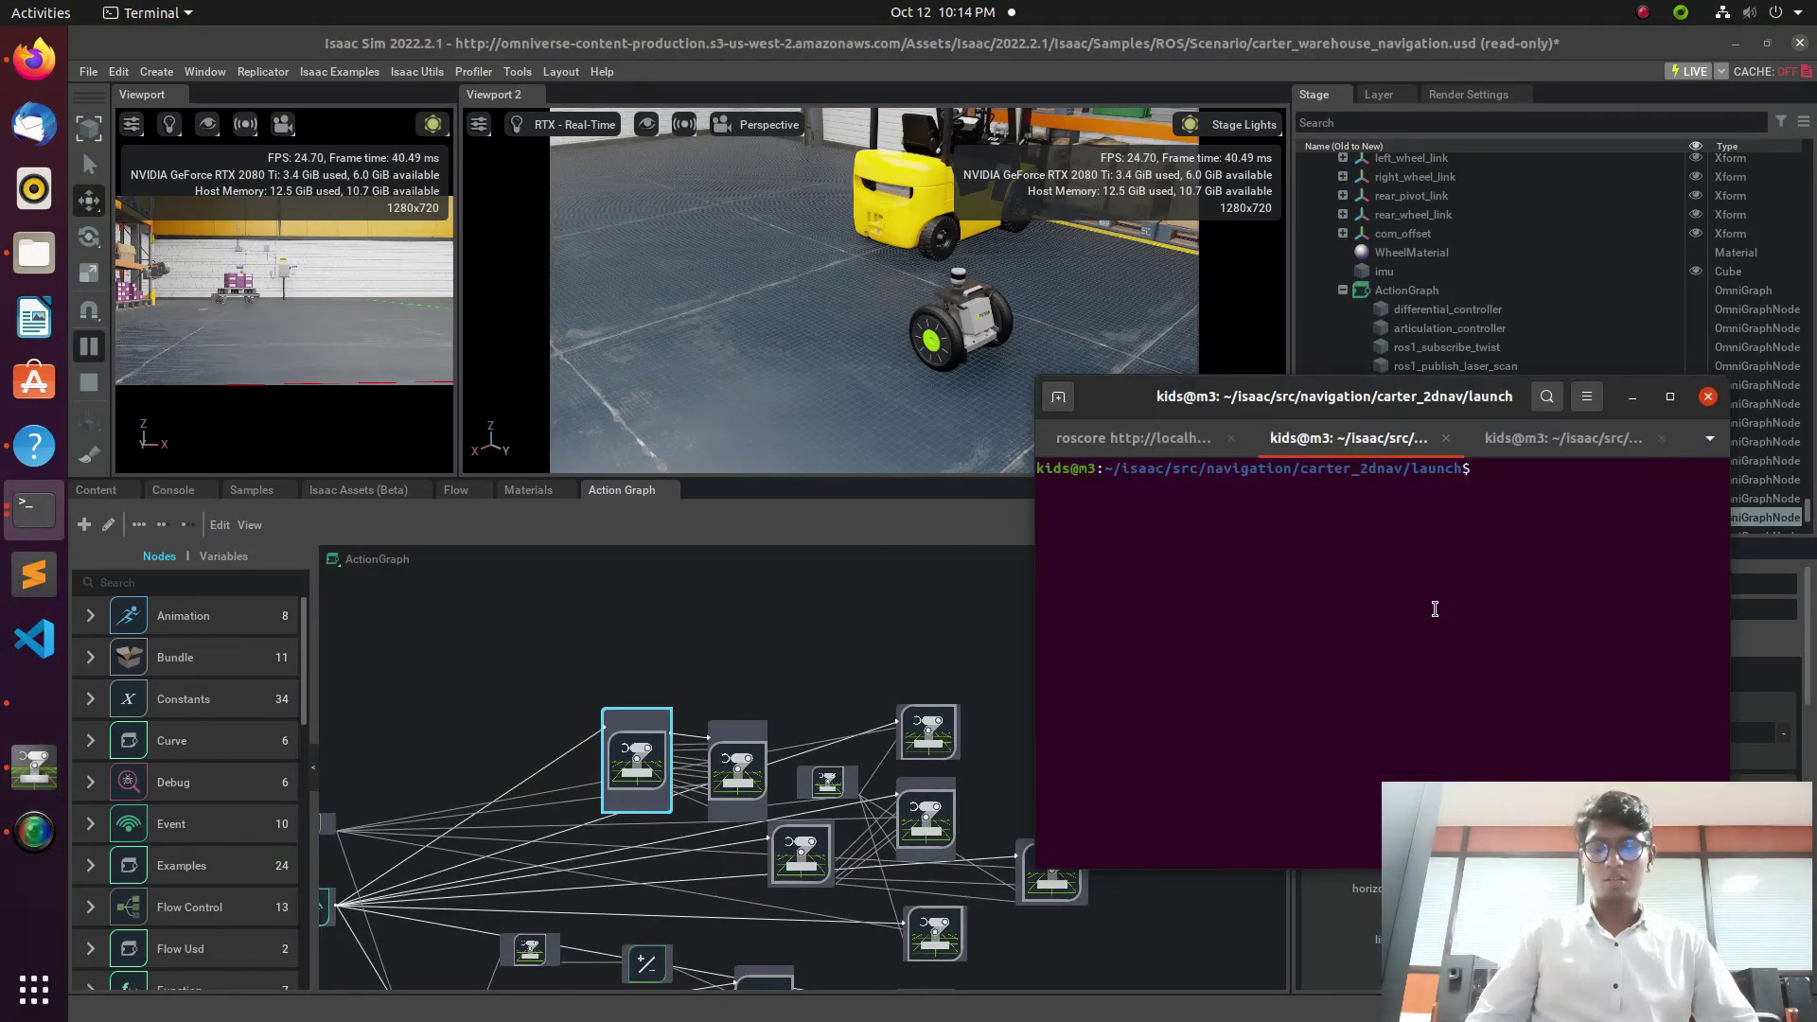
text(s)
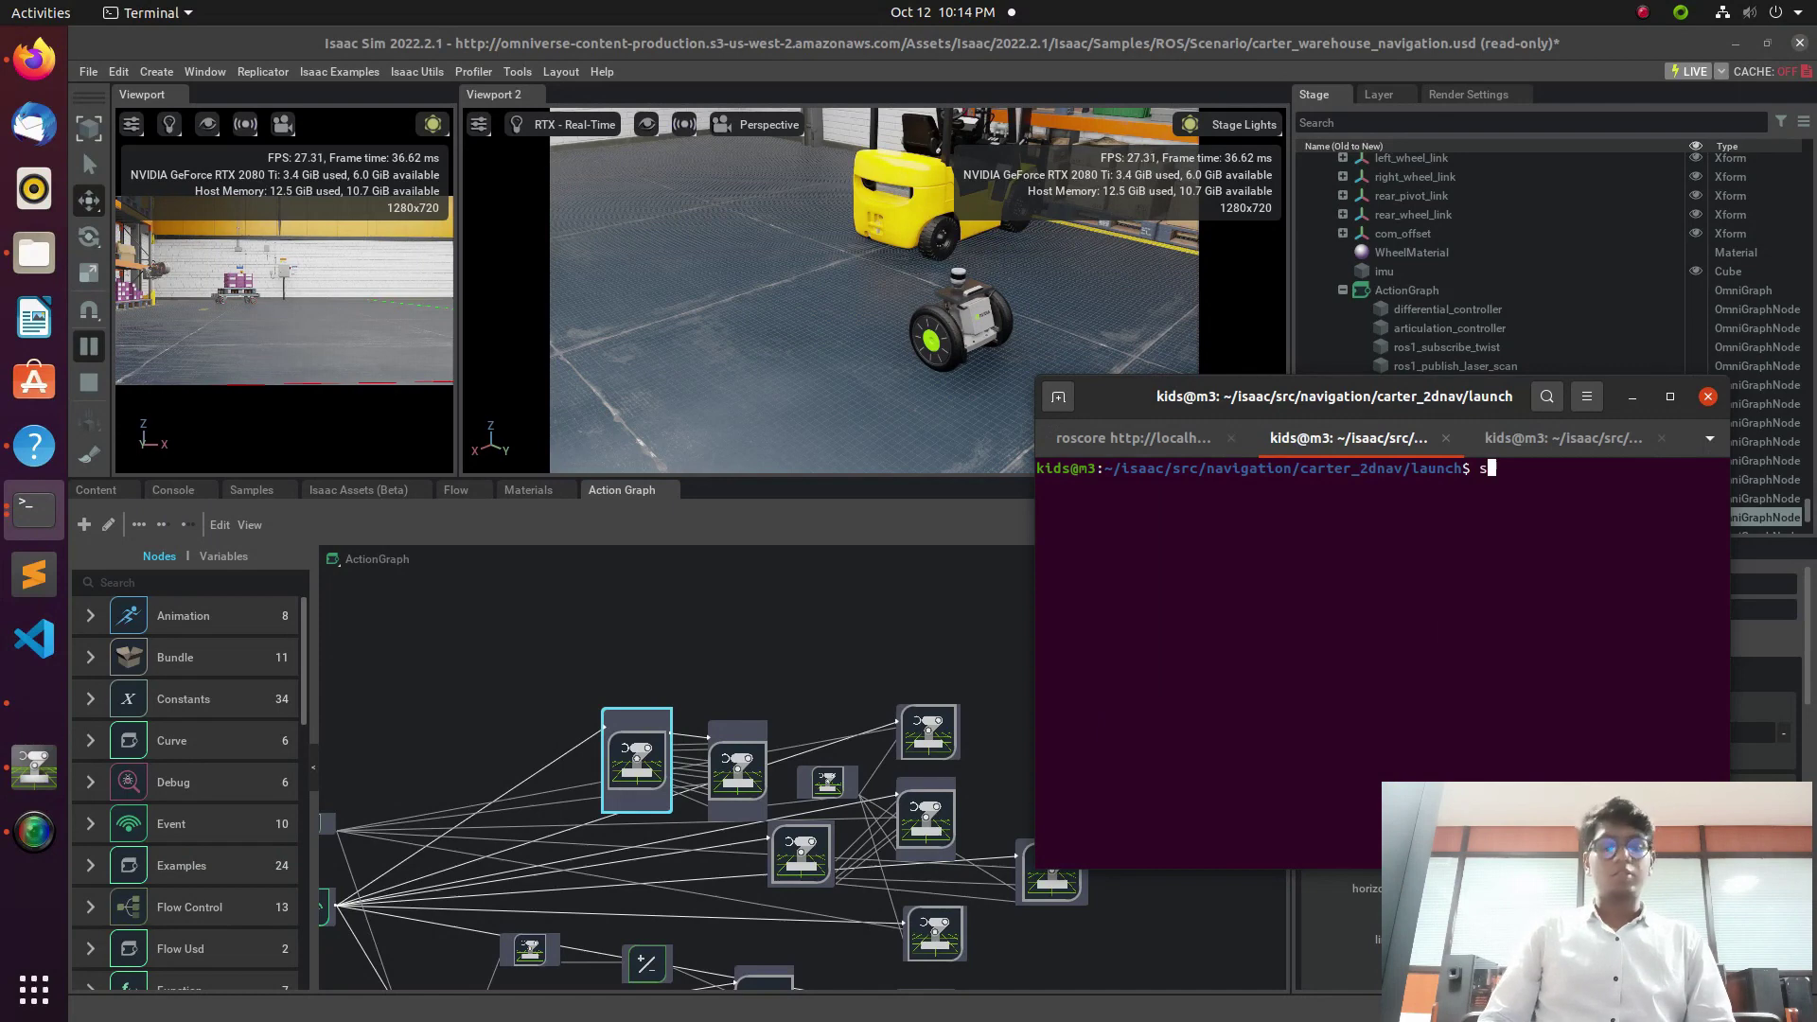
key(Return)
text(ls)
key(Return)
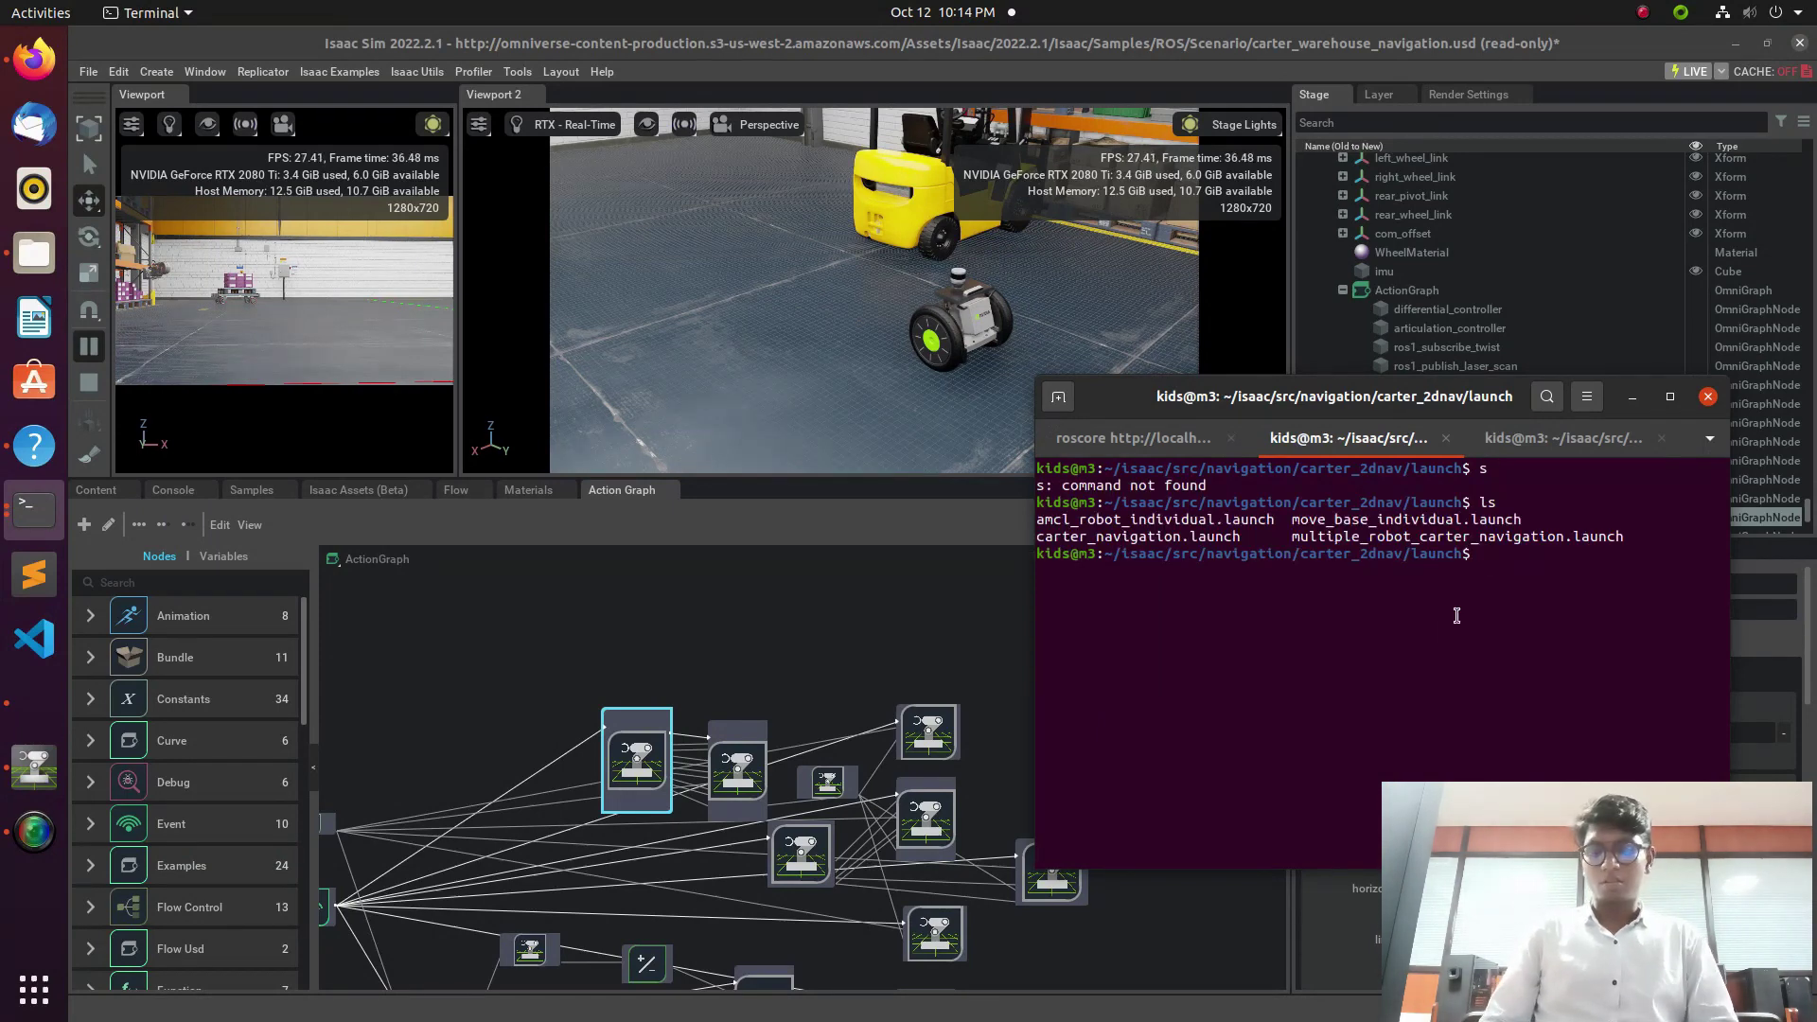
Step: Try to start carter_navigation.launch with roslaunch and return to the home directory
text(roslaunch cart)
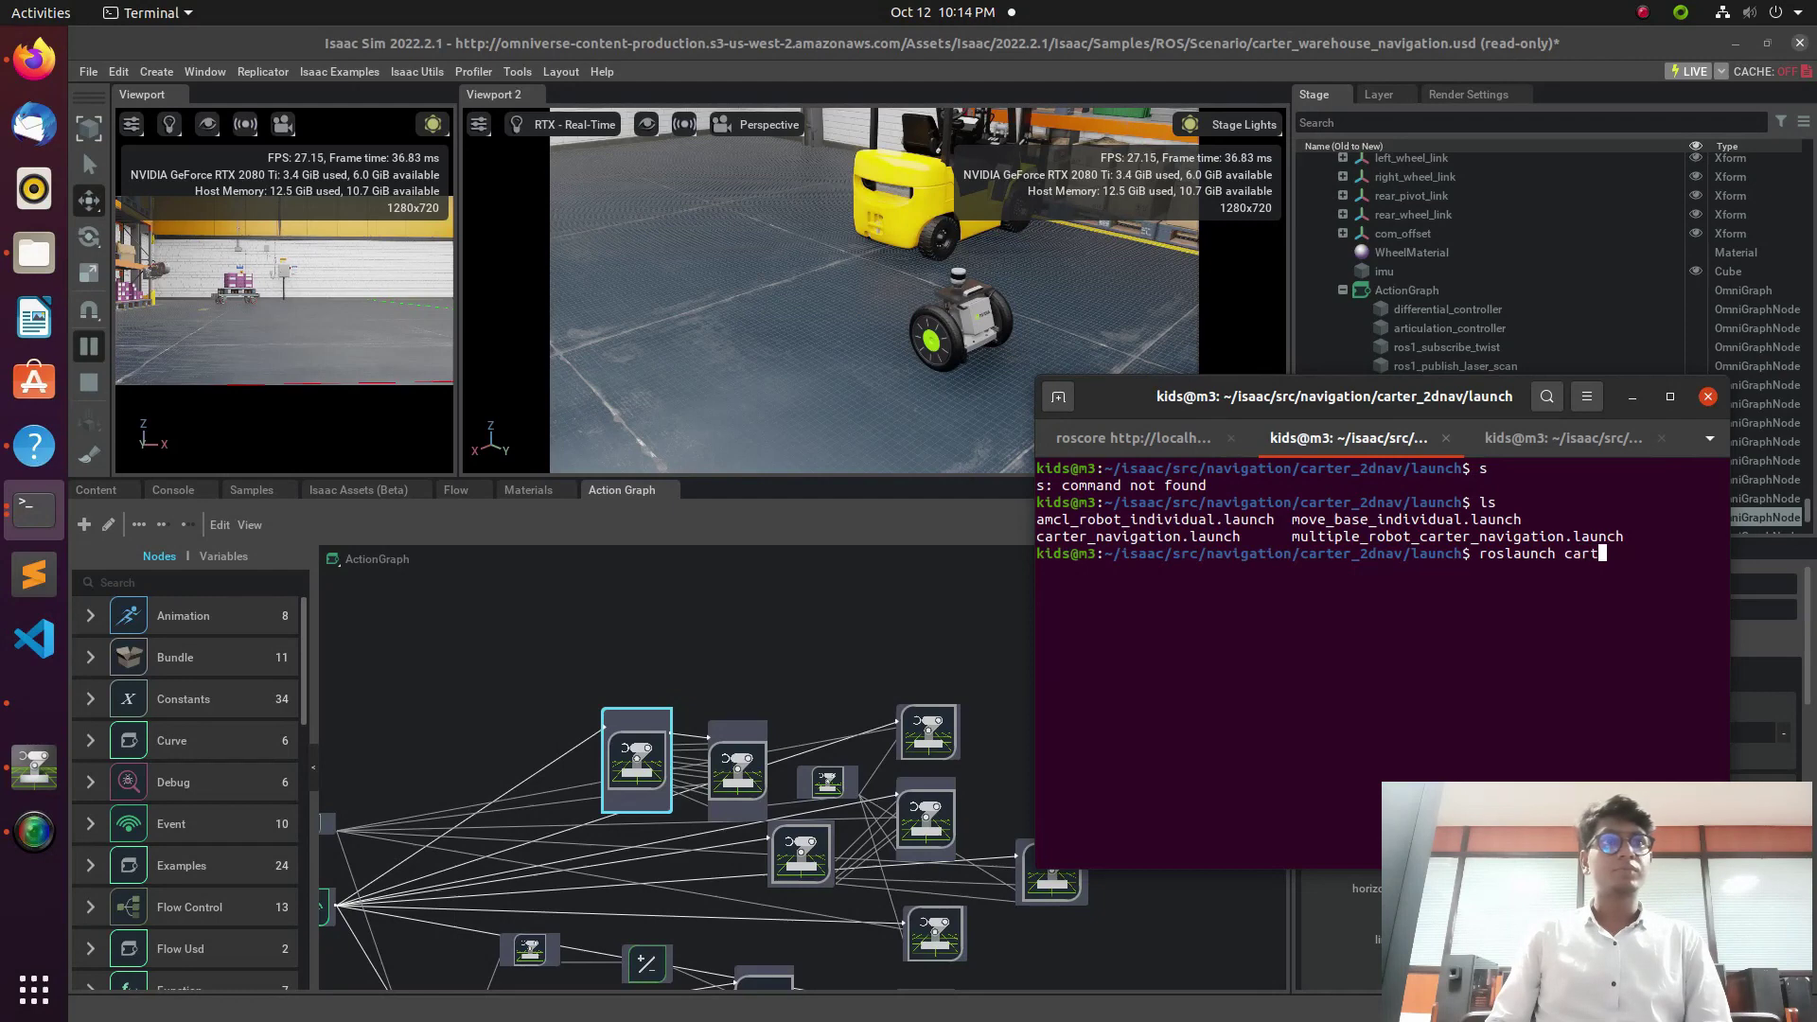
key(Tab)
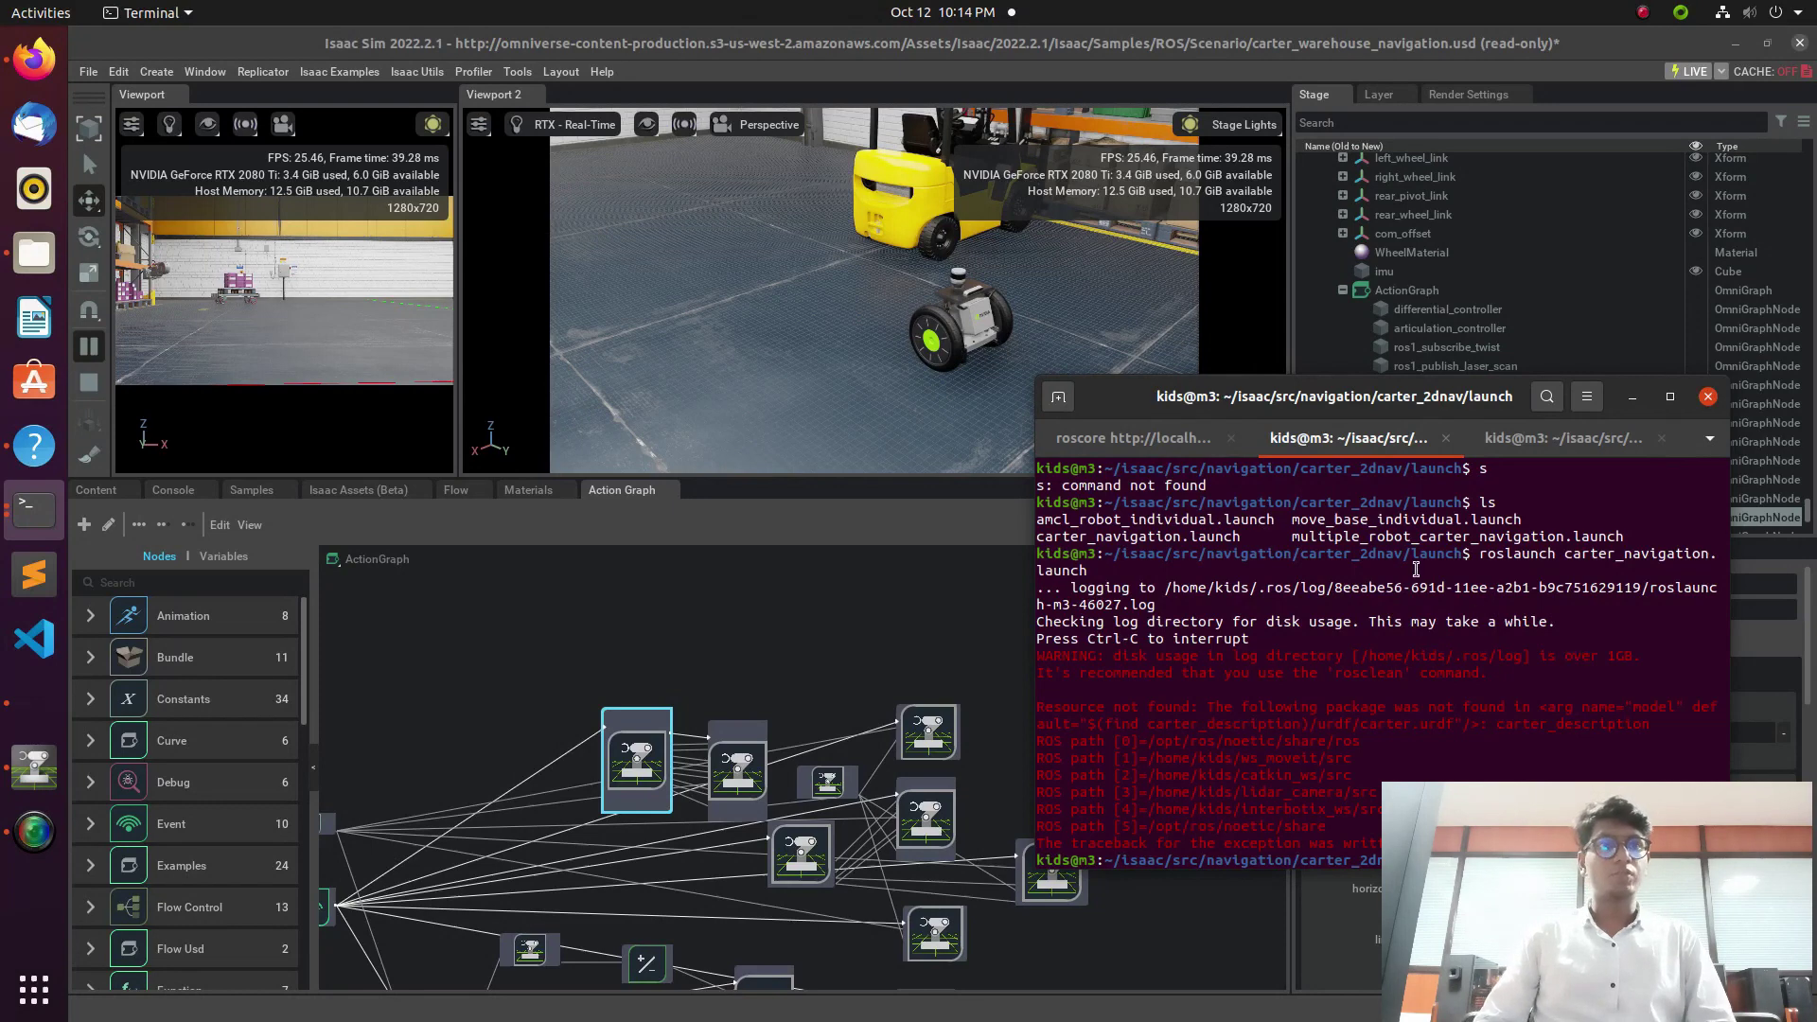
key(Return)
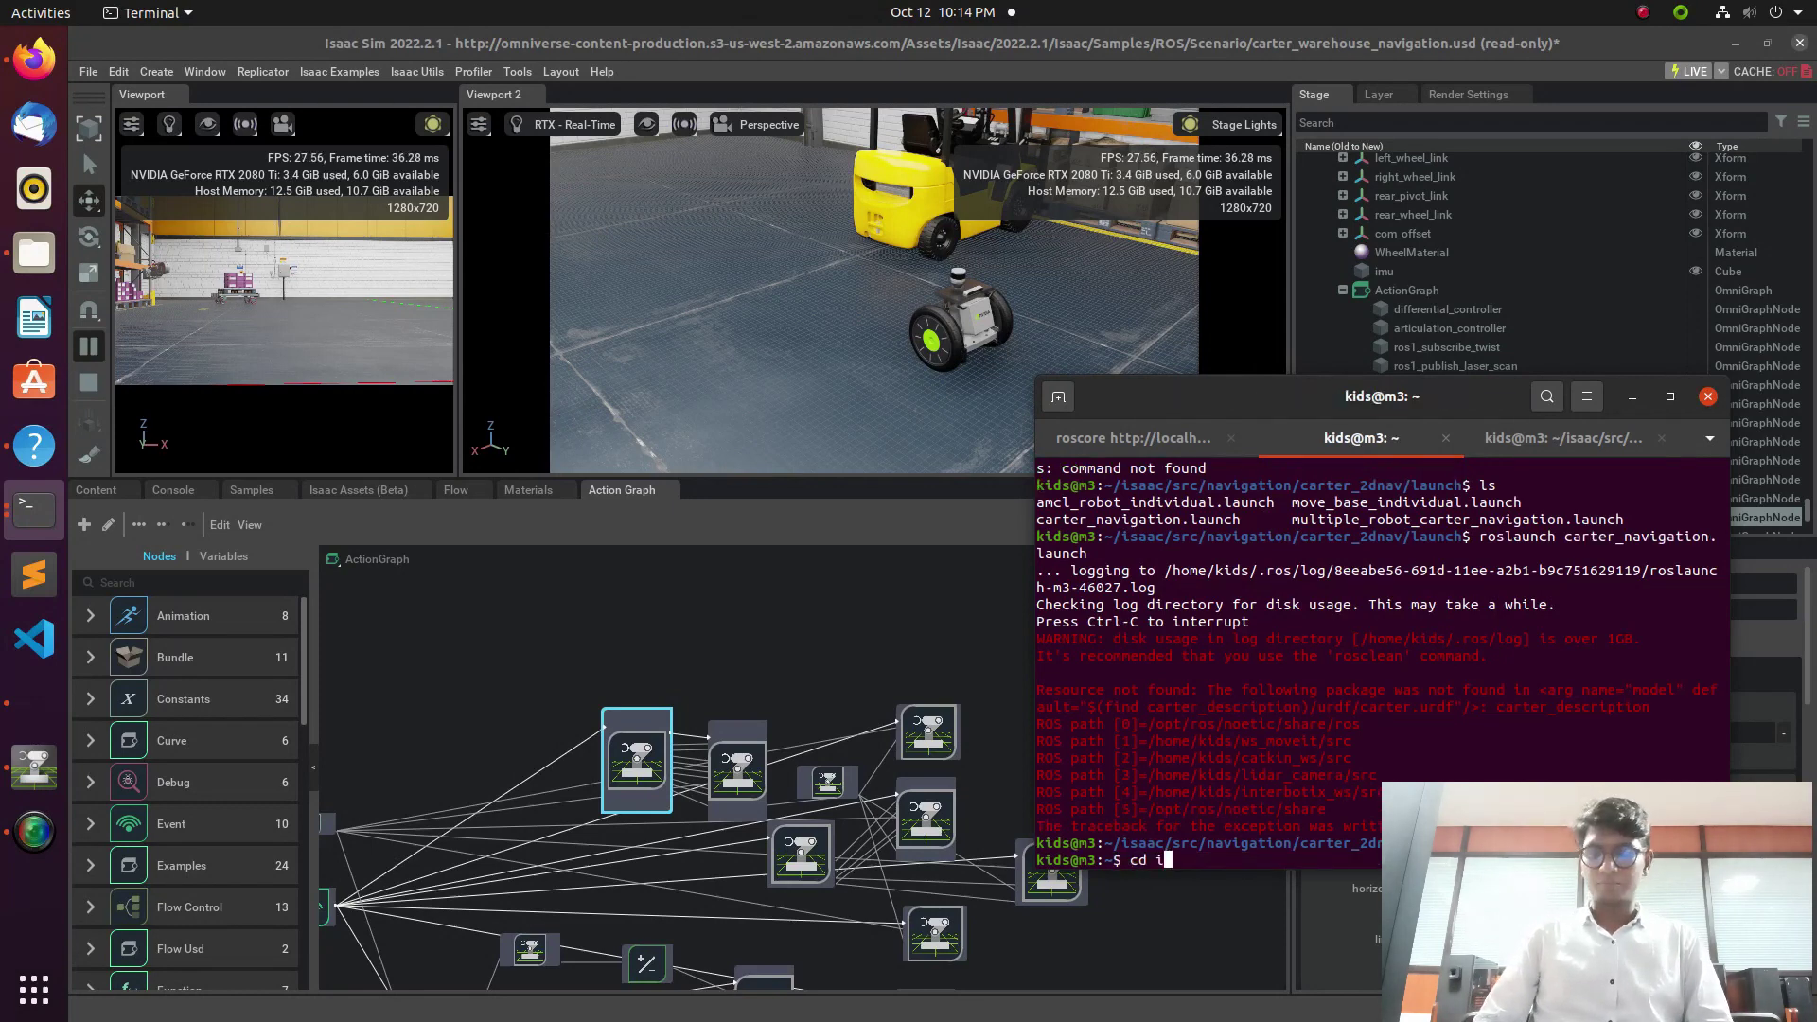
Step: Change to the isaac workspace folder and source devel/setup.bash
key(Return)
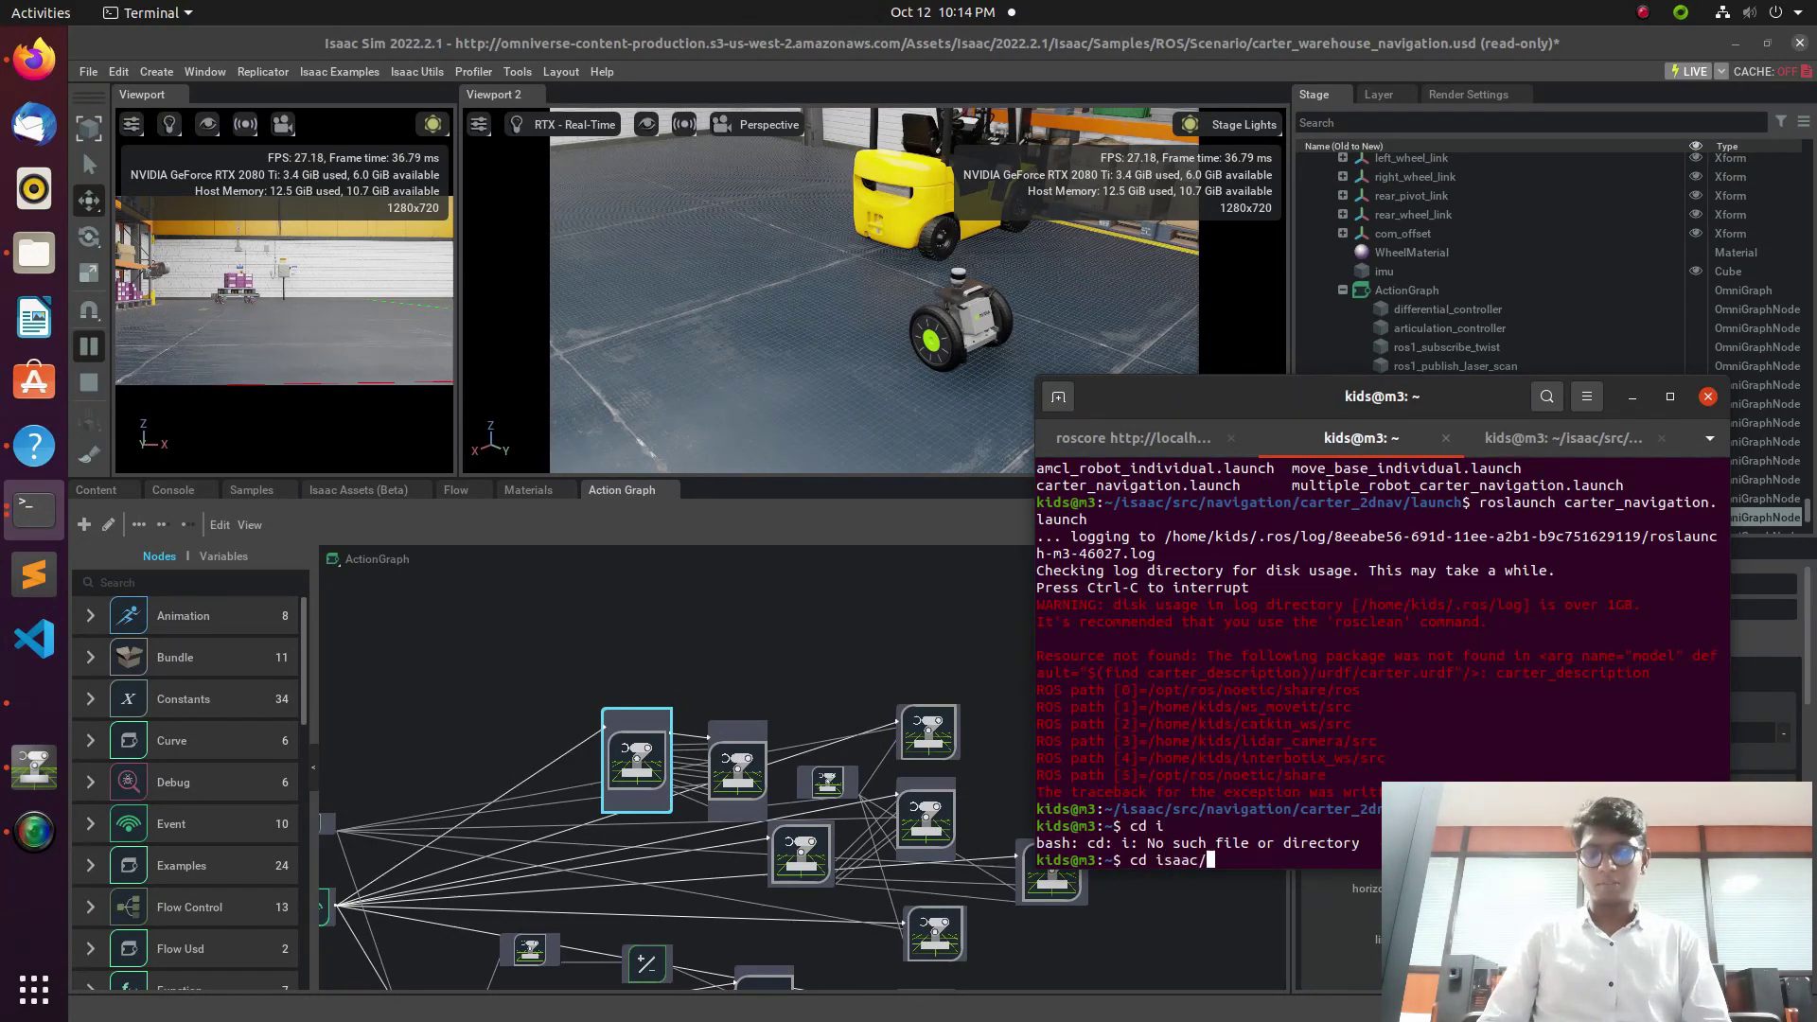
key(Return)
text(source d)
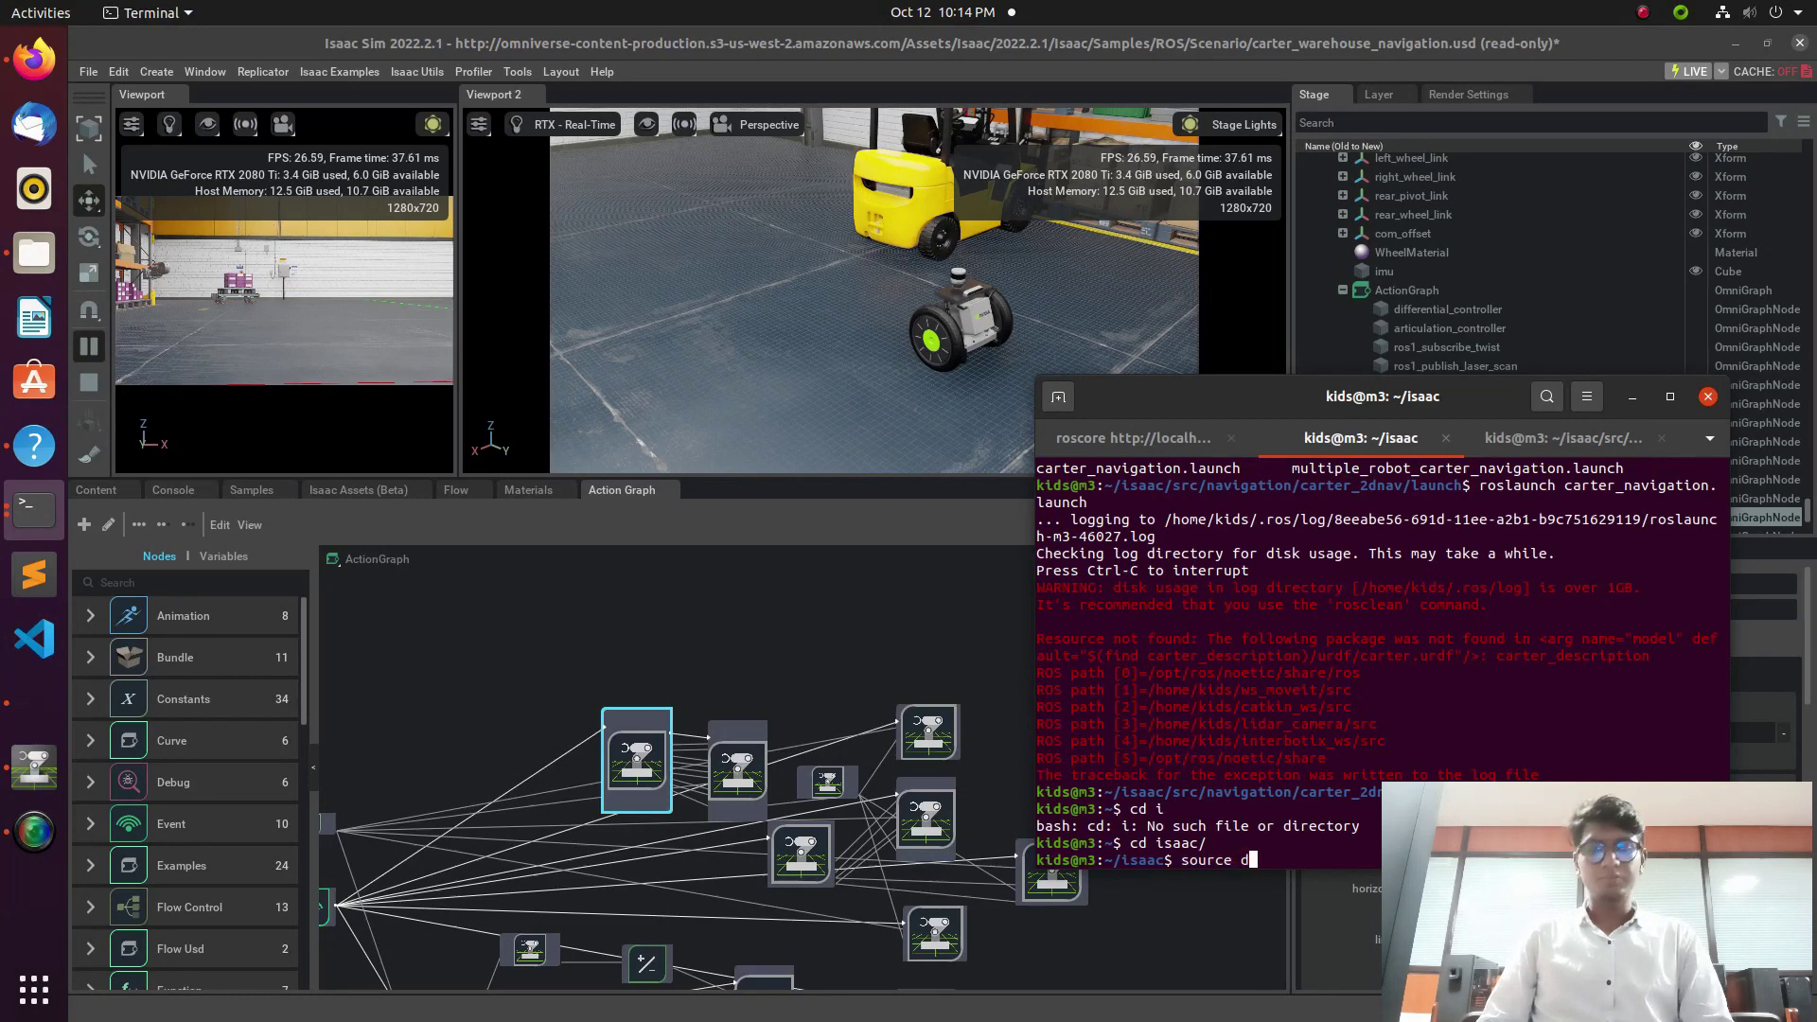
text(evel/setup.bash)
key(Return)
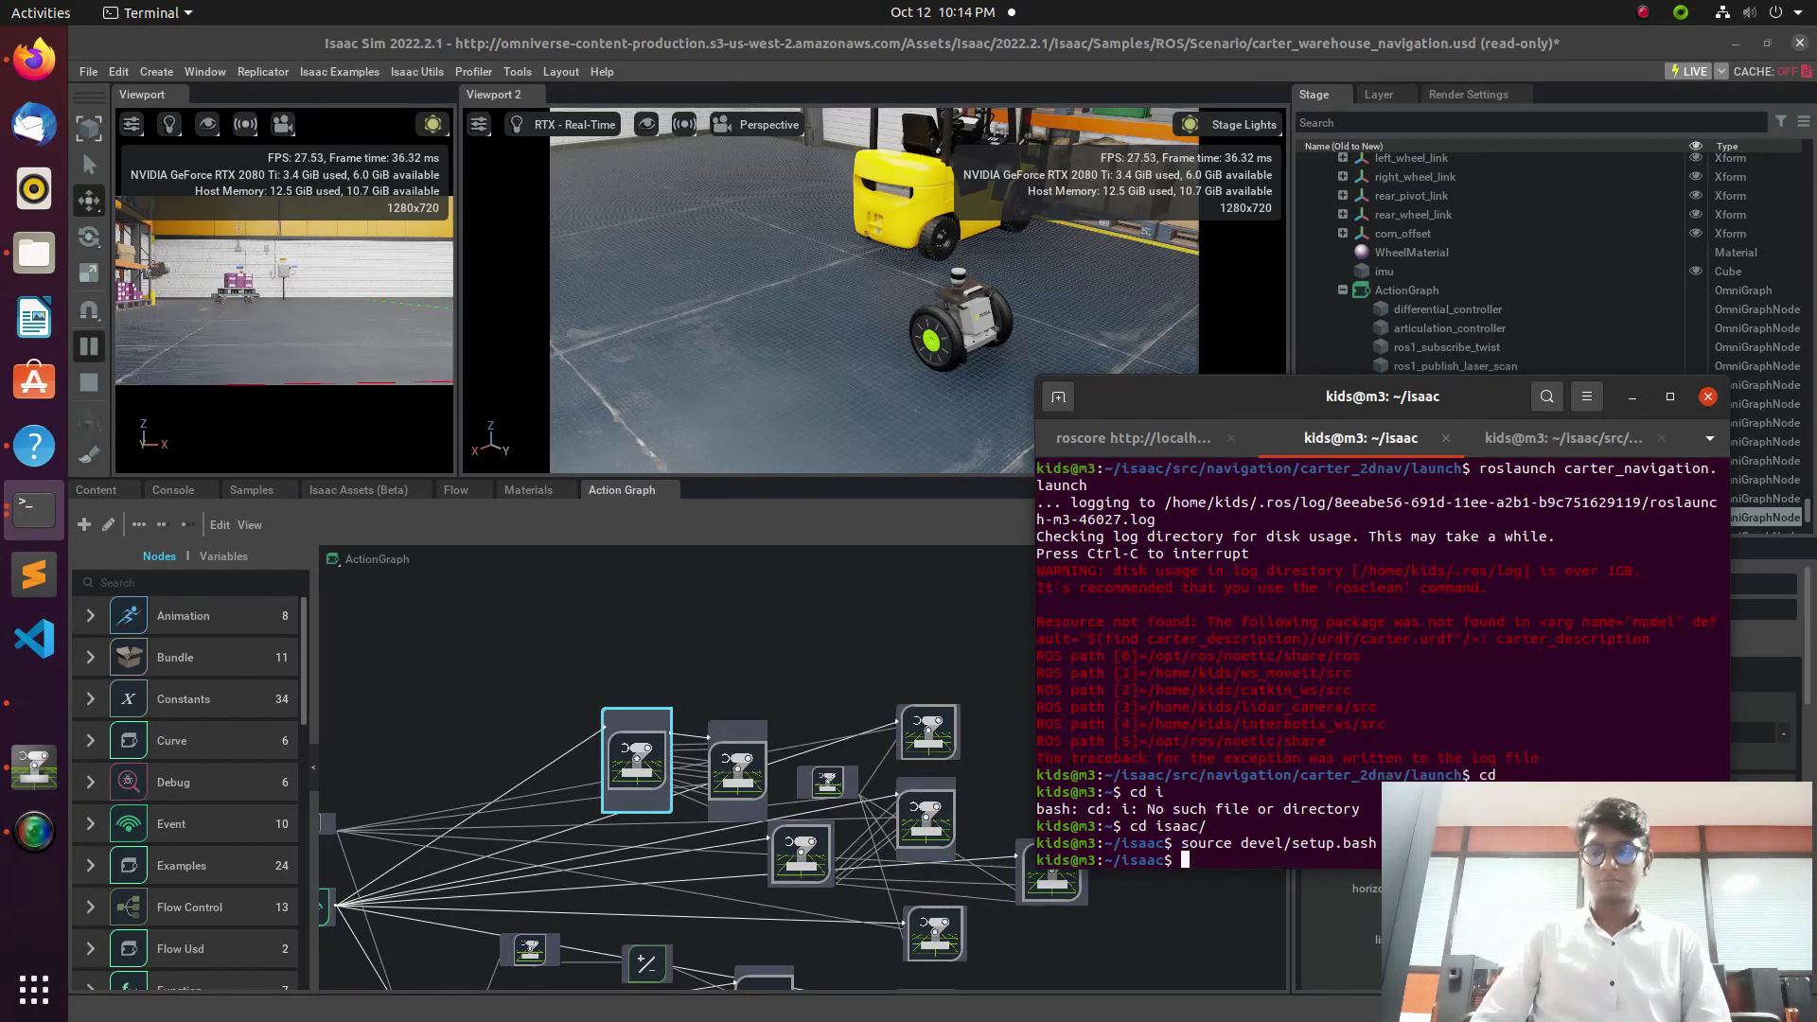
Step: Change into src/navigation inside the isaac workspace, listing the folder contents along the way
text(cd src/)
key(Return)
text(ls)
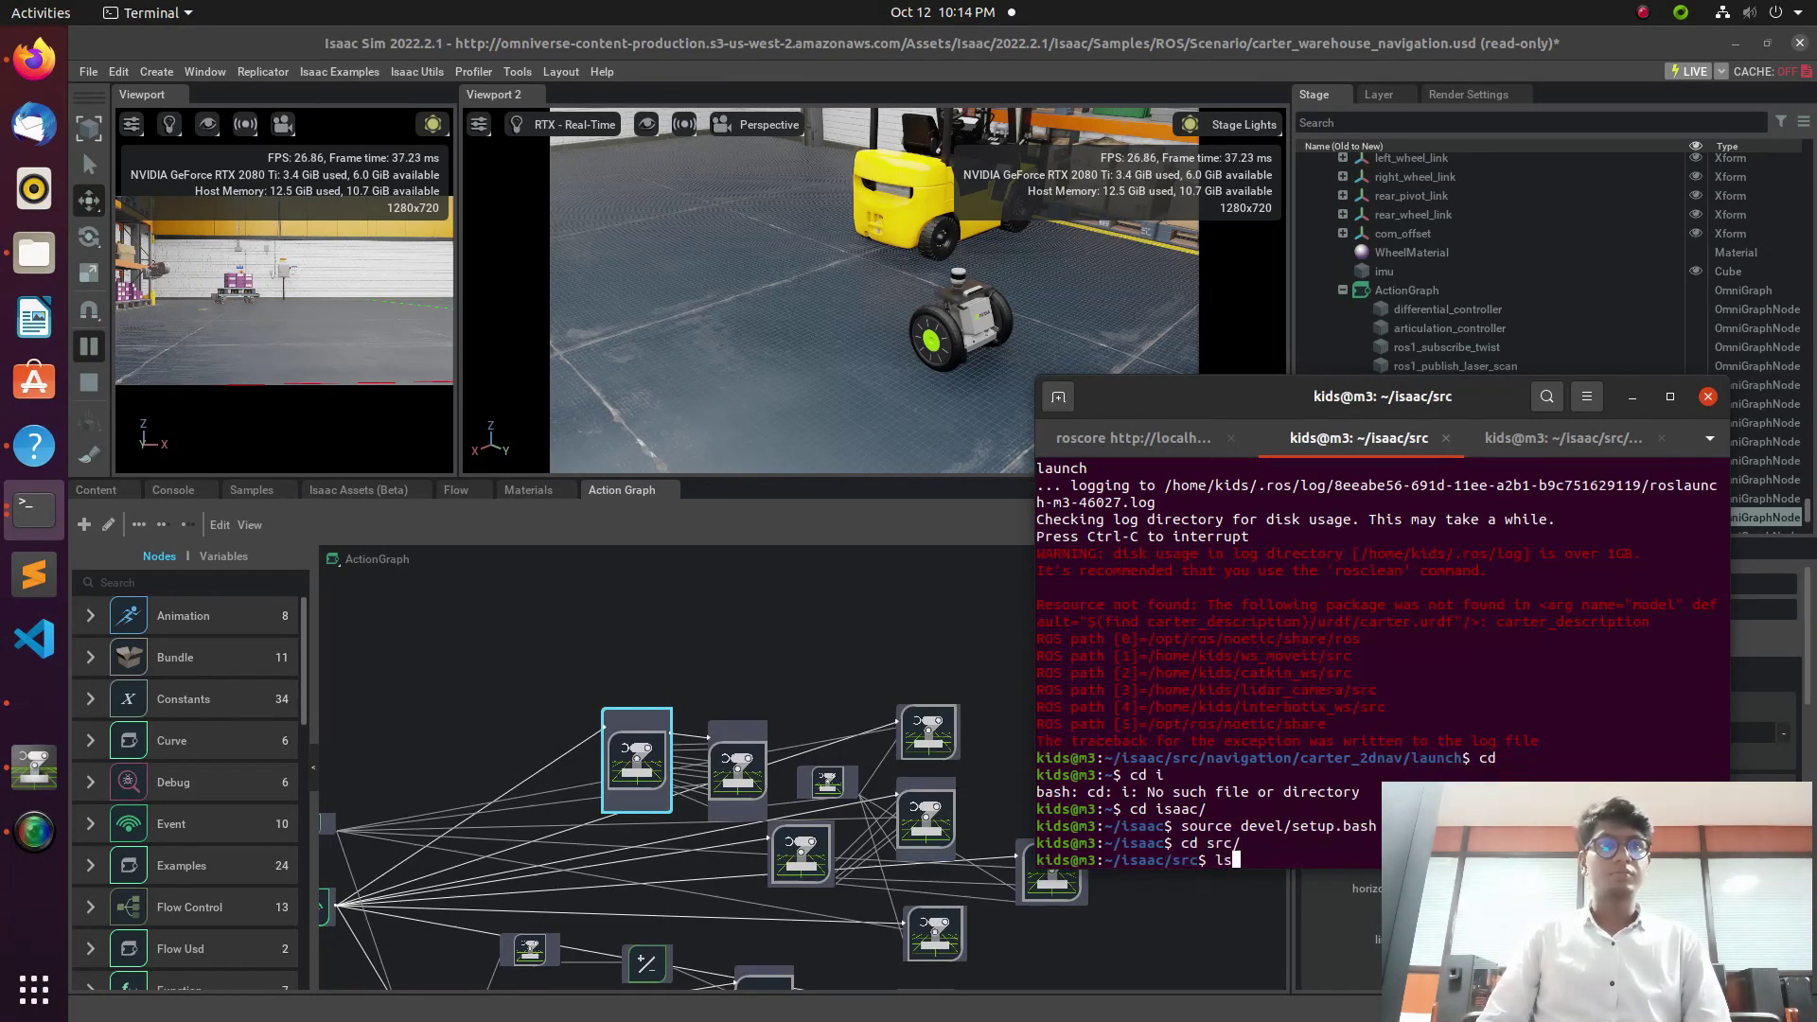
key(Return)
text(cd)
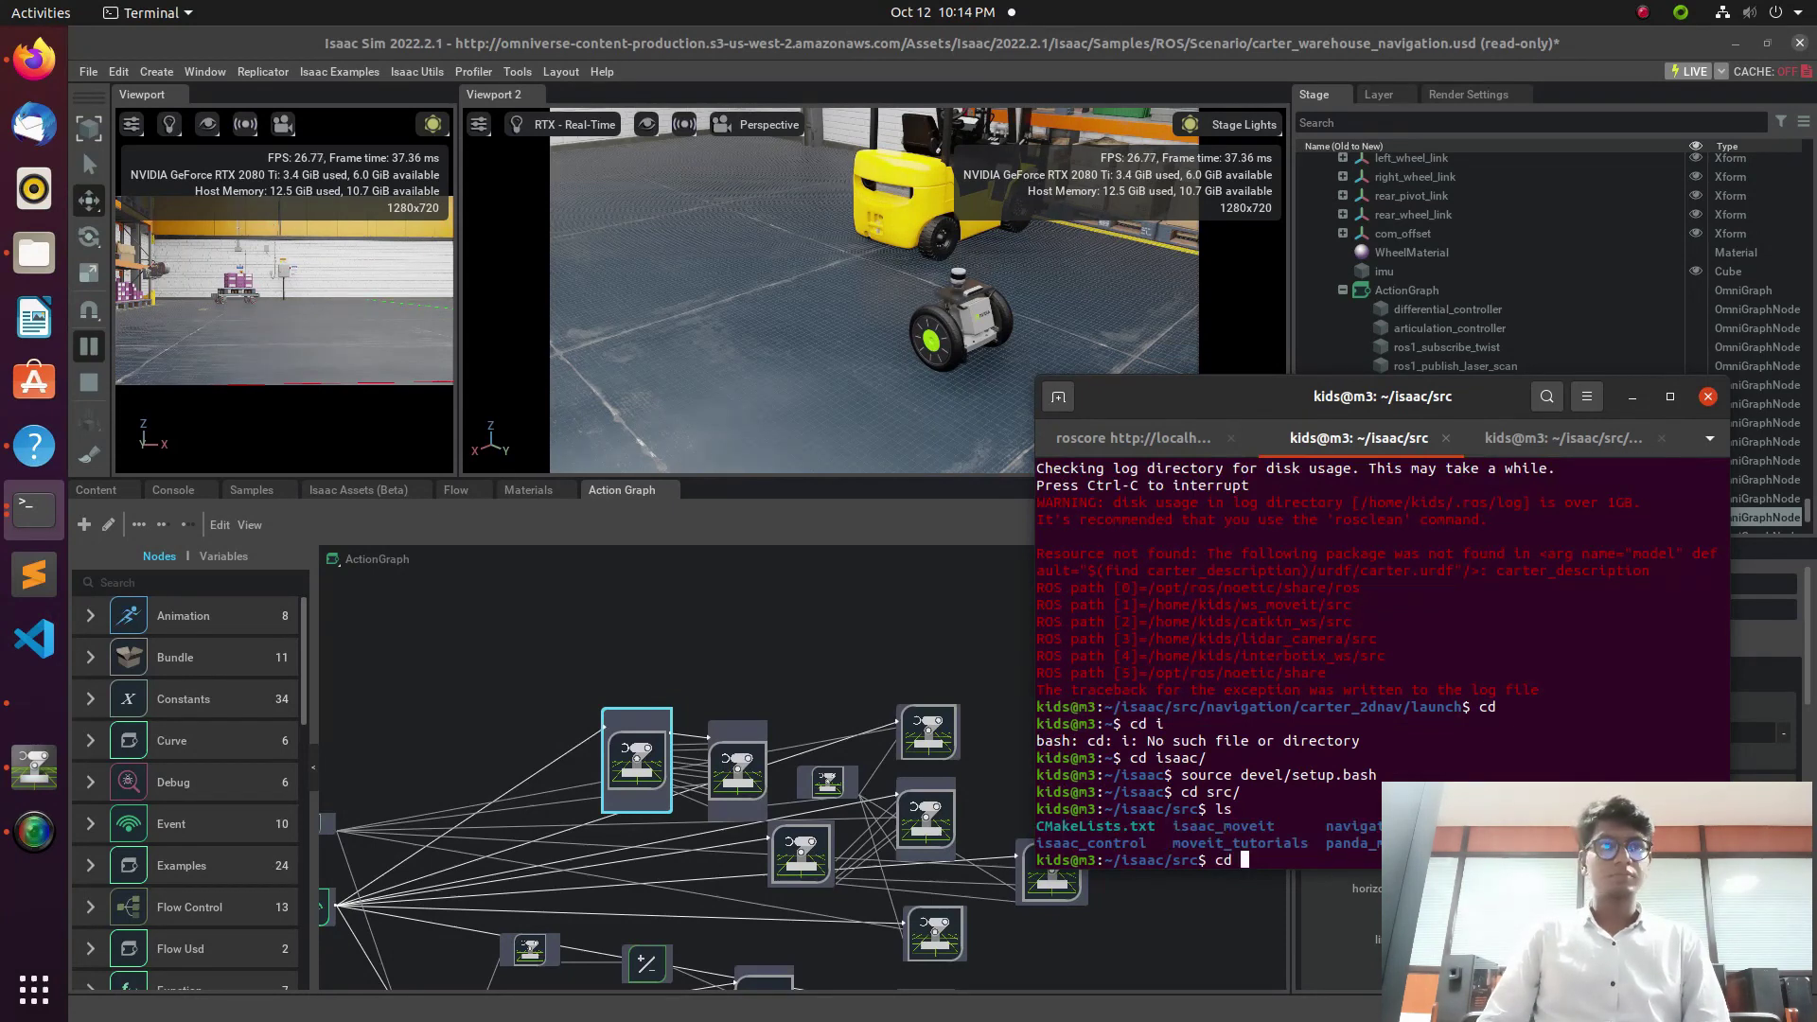
text( navigation/)
key(Return)
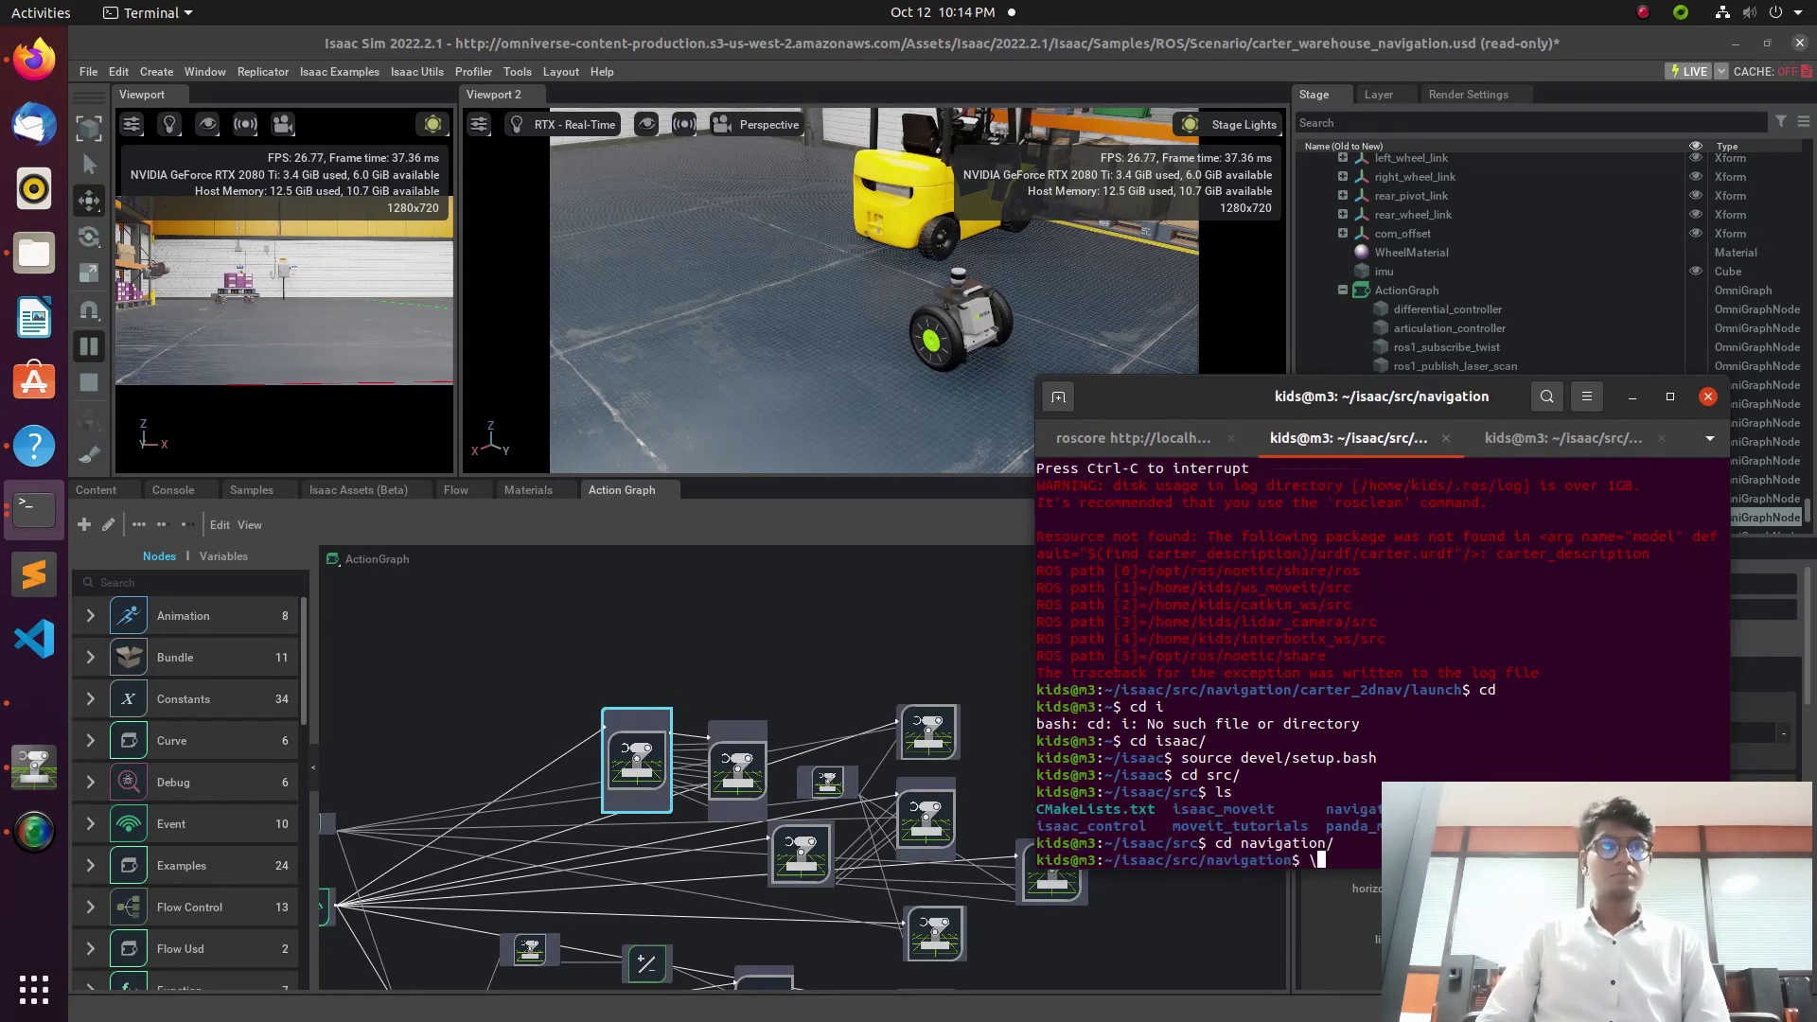
text(\ls)
key(Return)
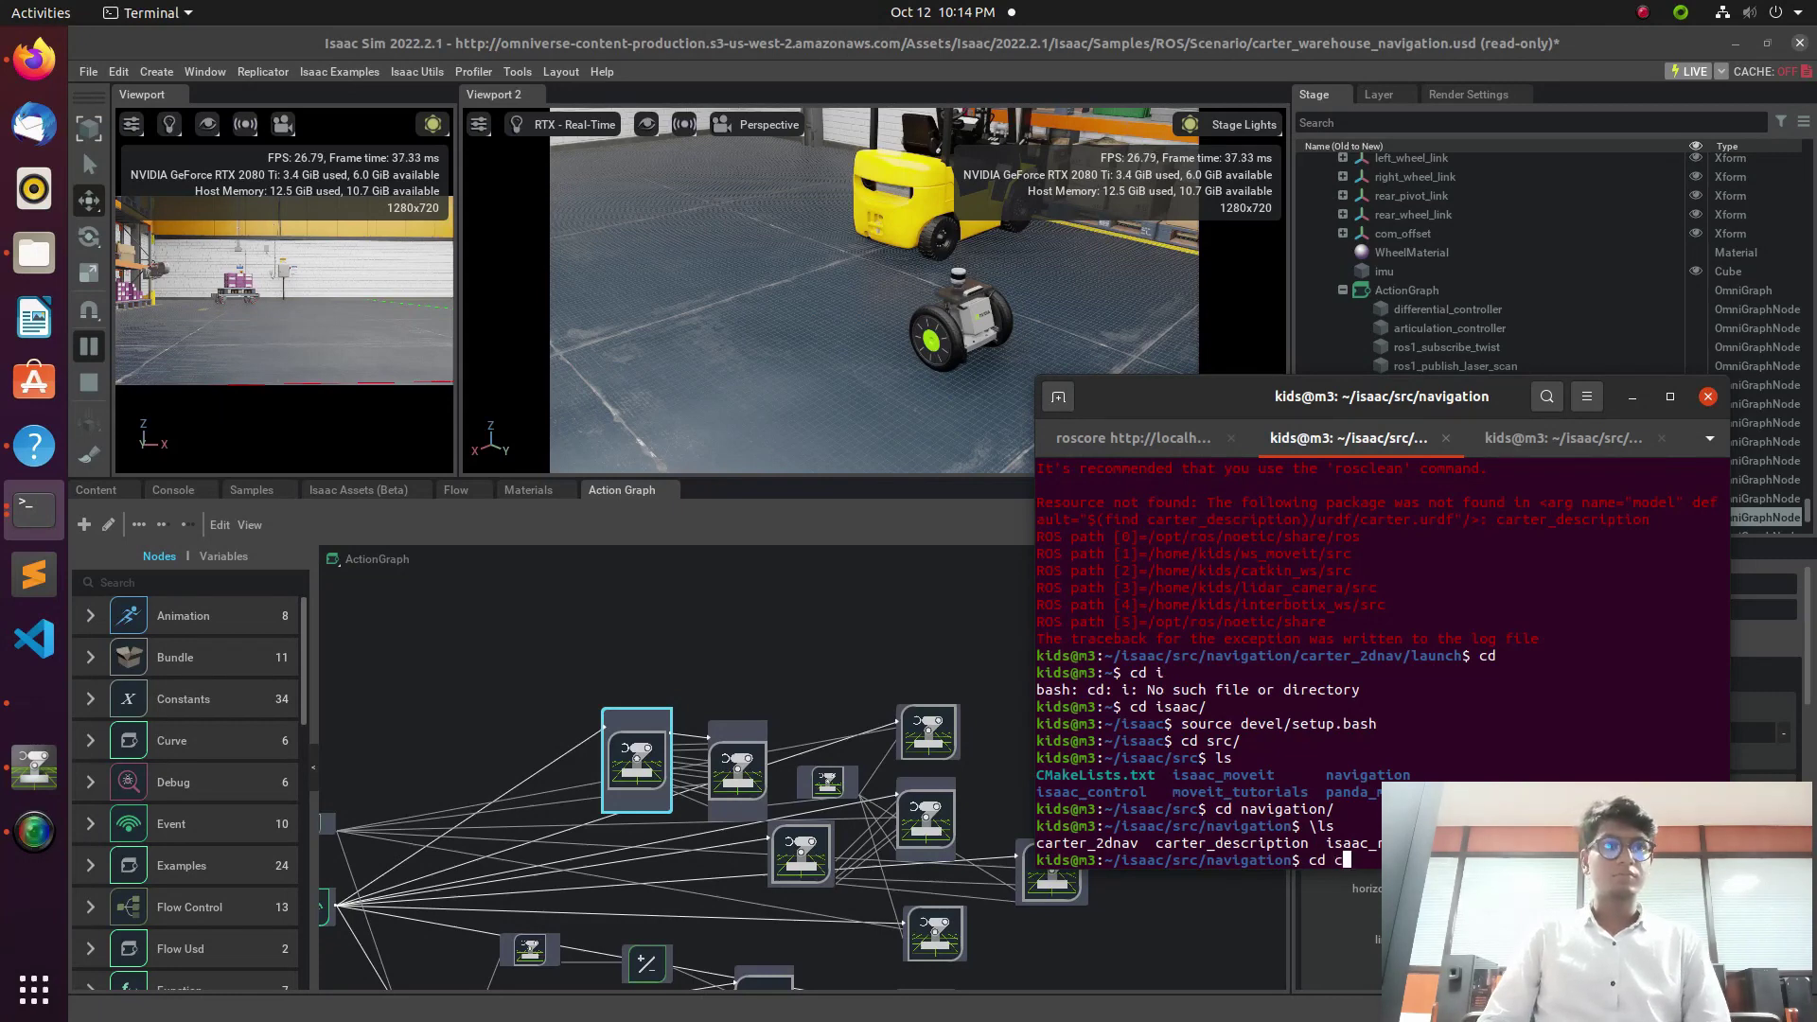
Step: Change into the carter_2dnav package folder and list its contents
text(cd c)
key(Tab)
key(Return)
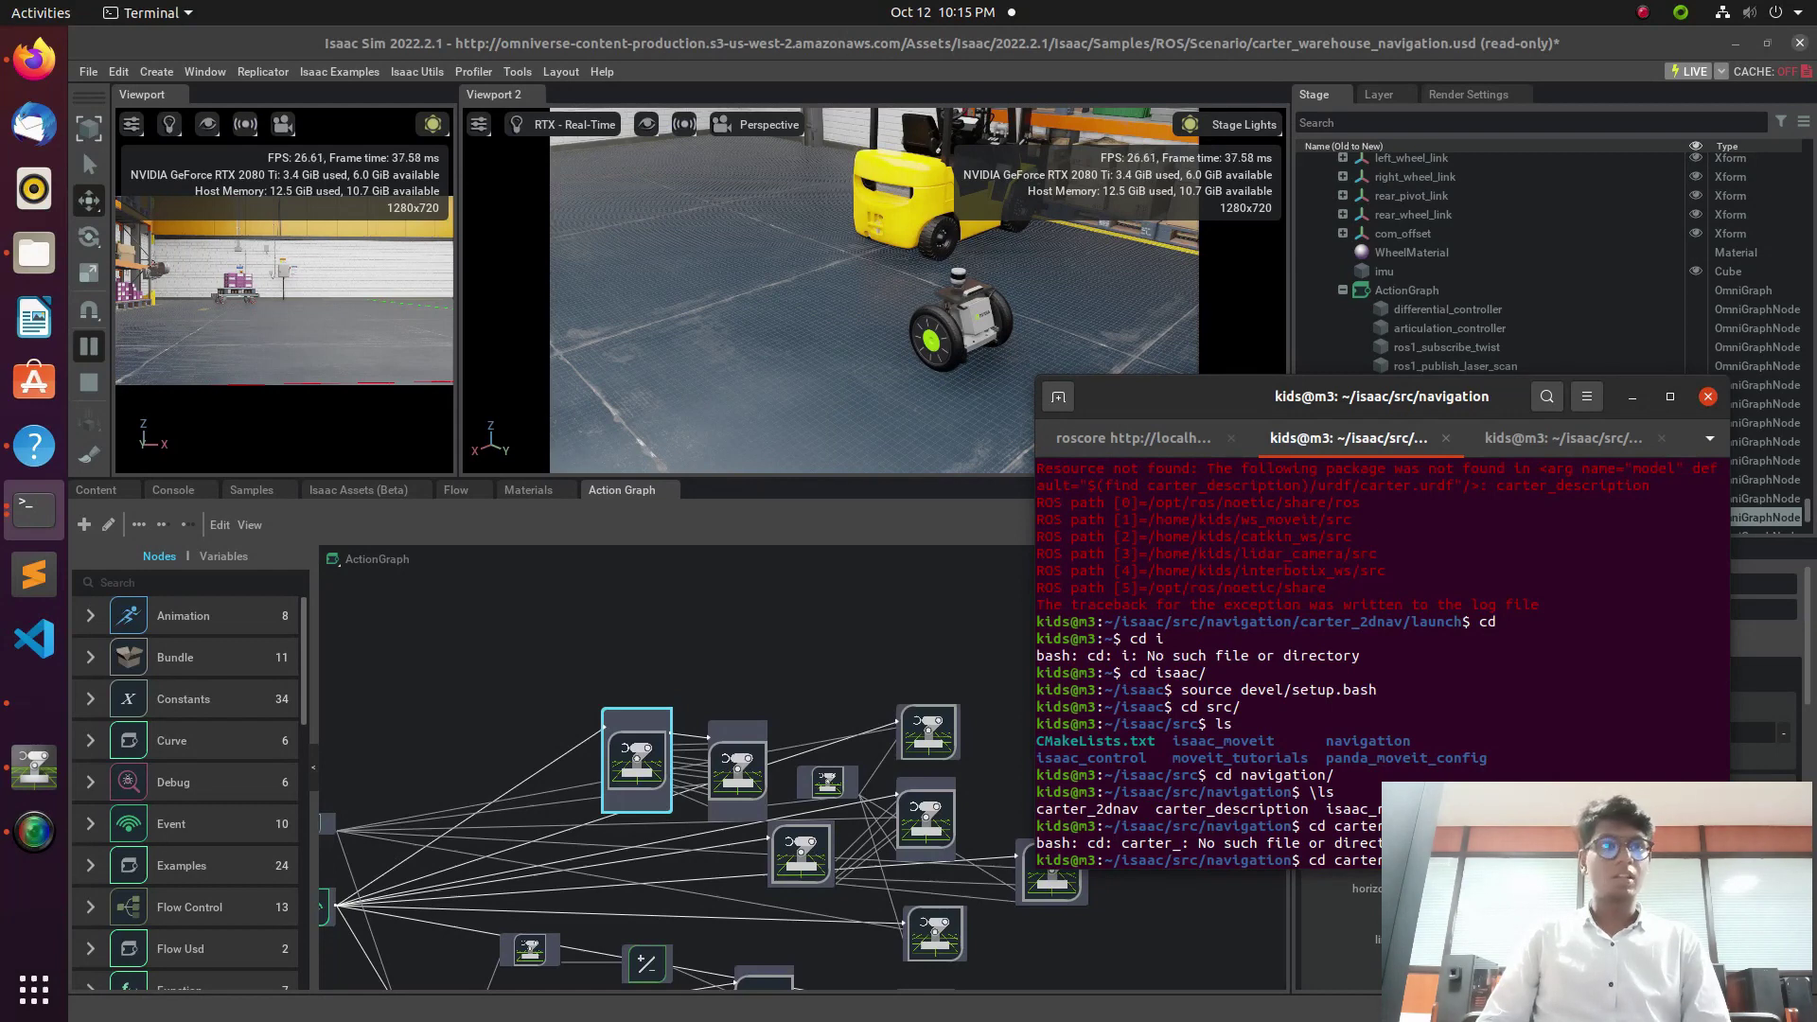
key(Return)
text(ls)
key(Return)
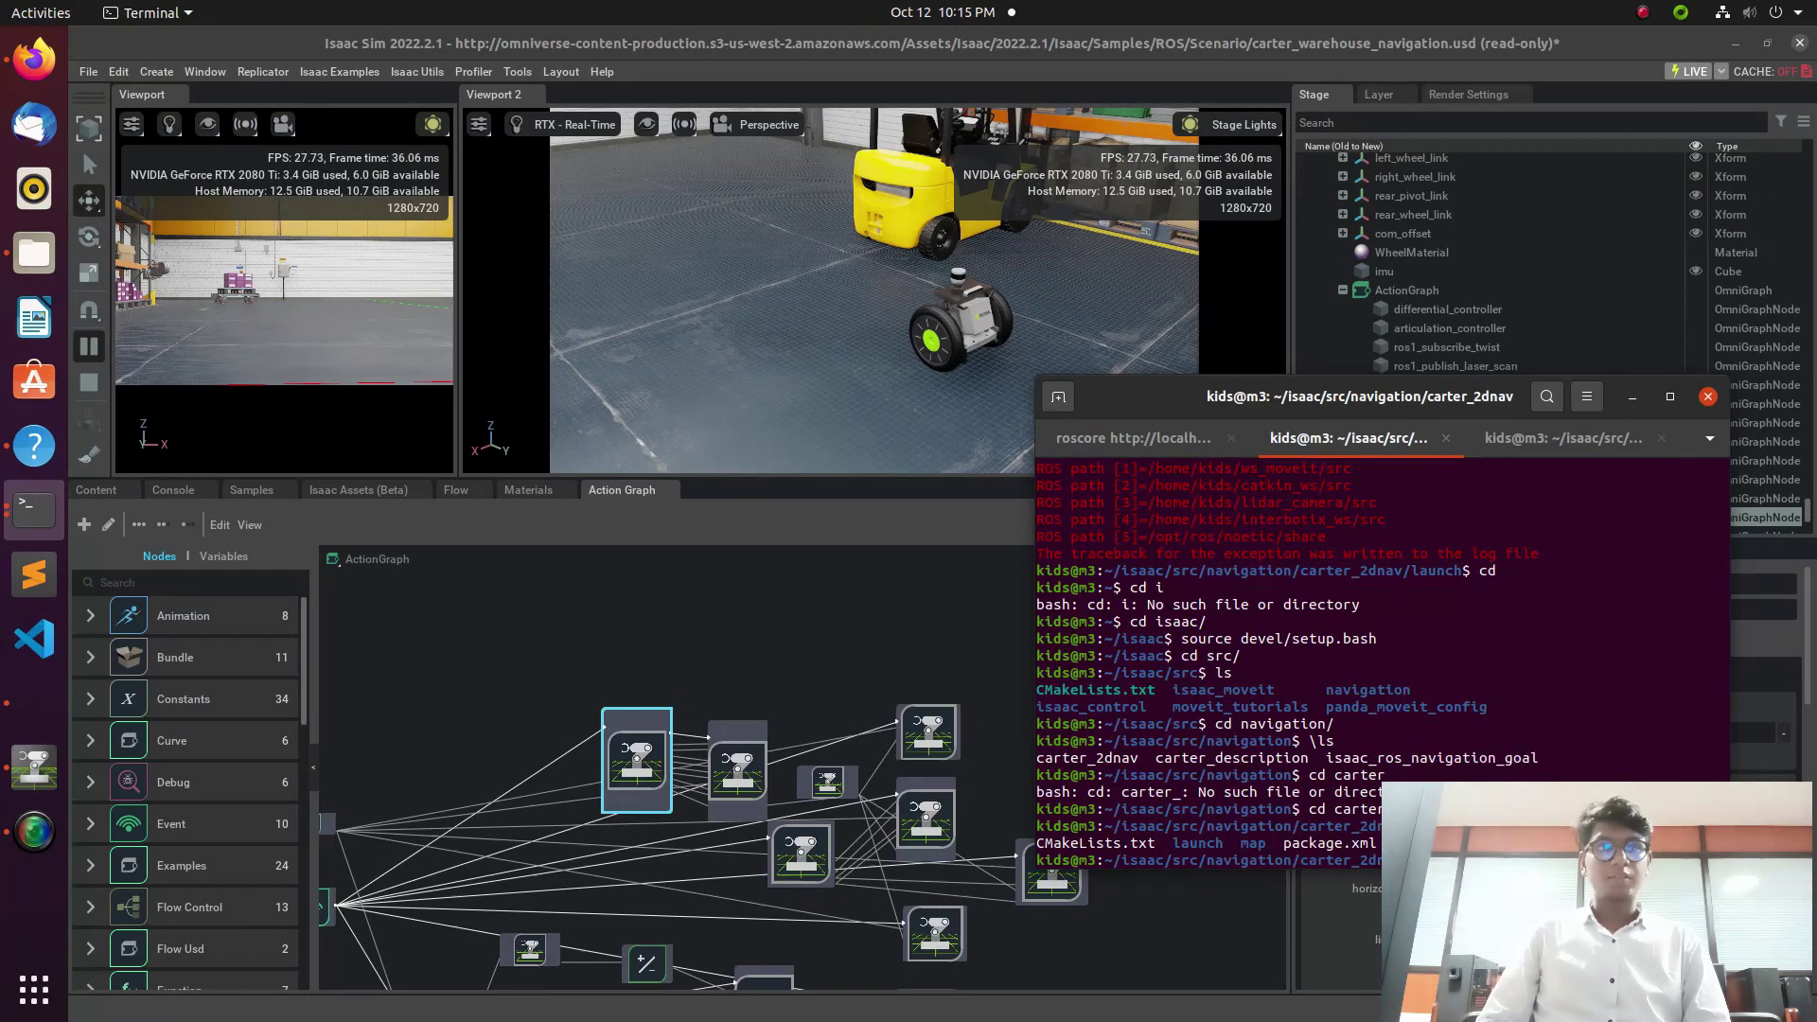
Step: Enter the launch folder of carter_2dnav, list its files and start carter_navigation.launch with roslaunch
text(cd launch/)
key(Return)
text(ls)
key(Return)
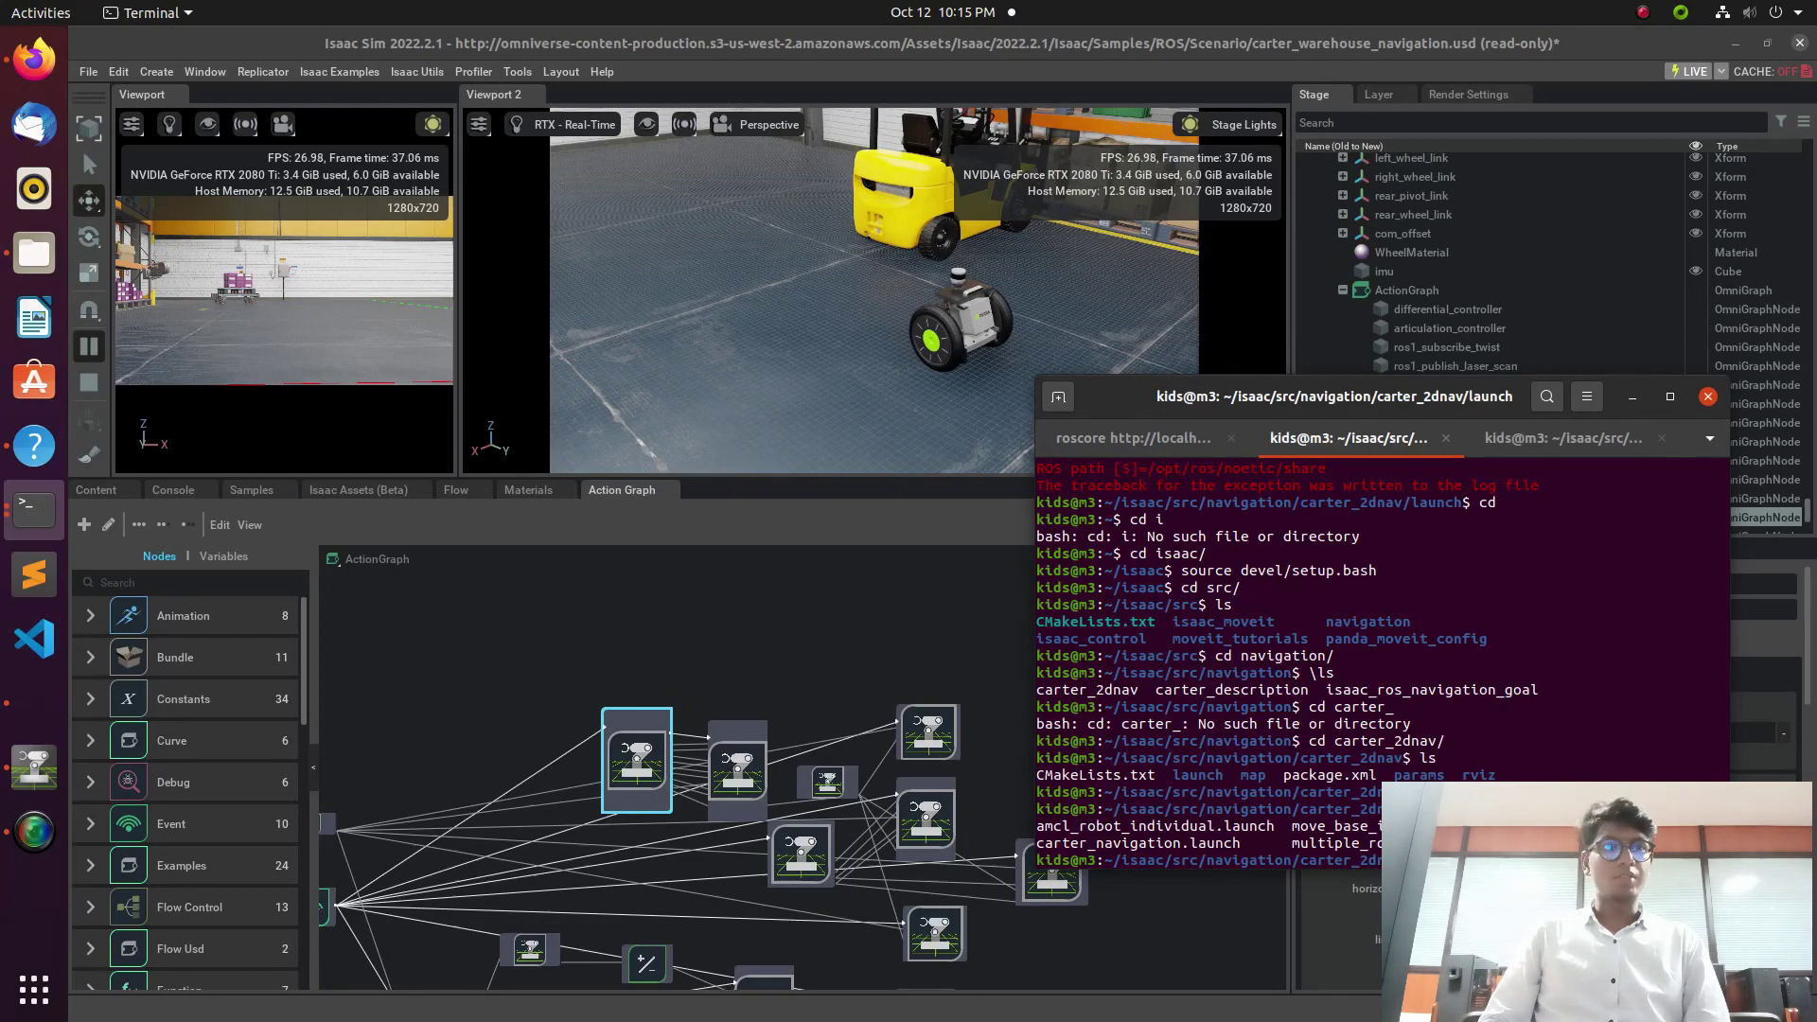
text(launch)
key(Return)
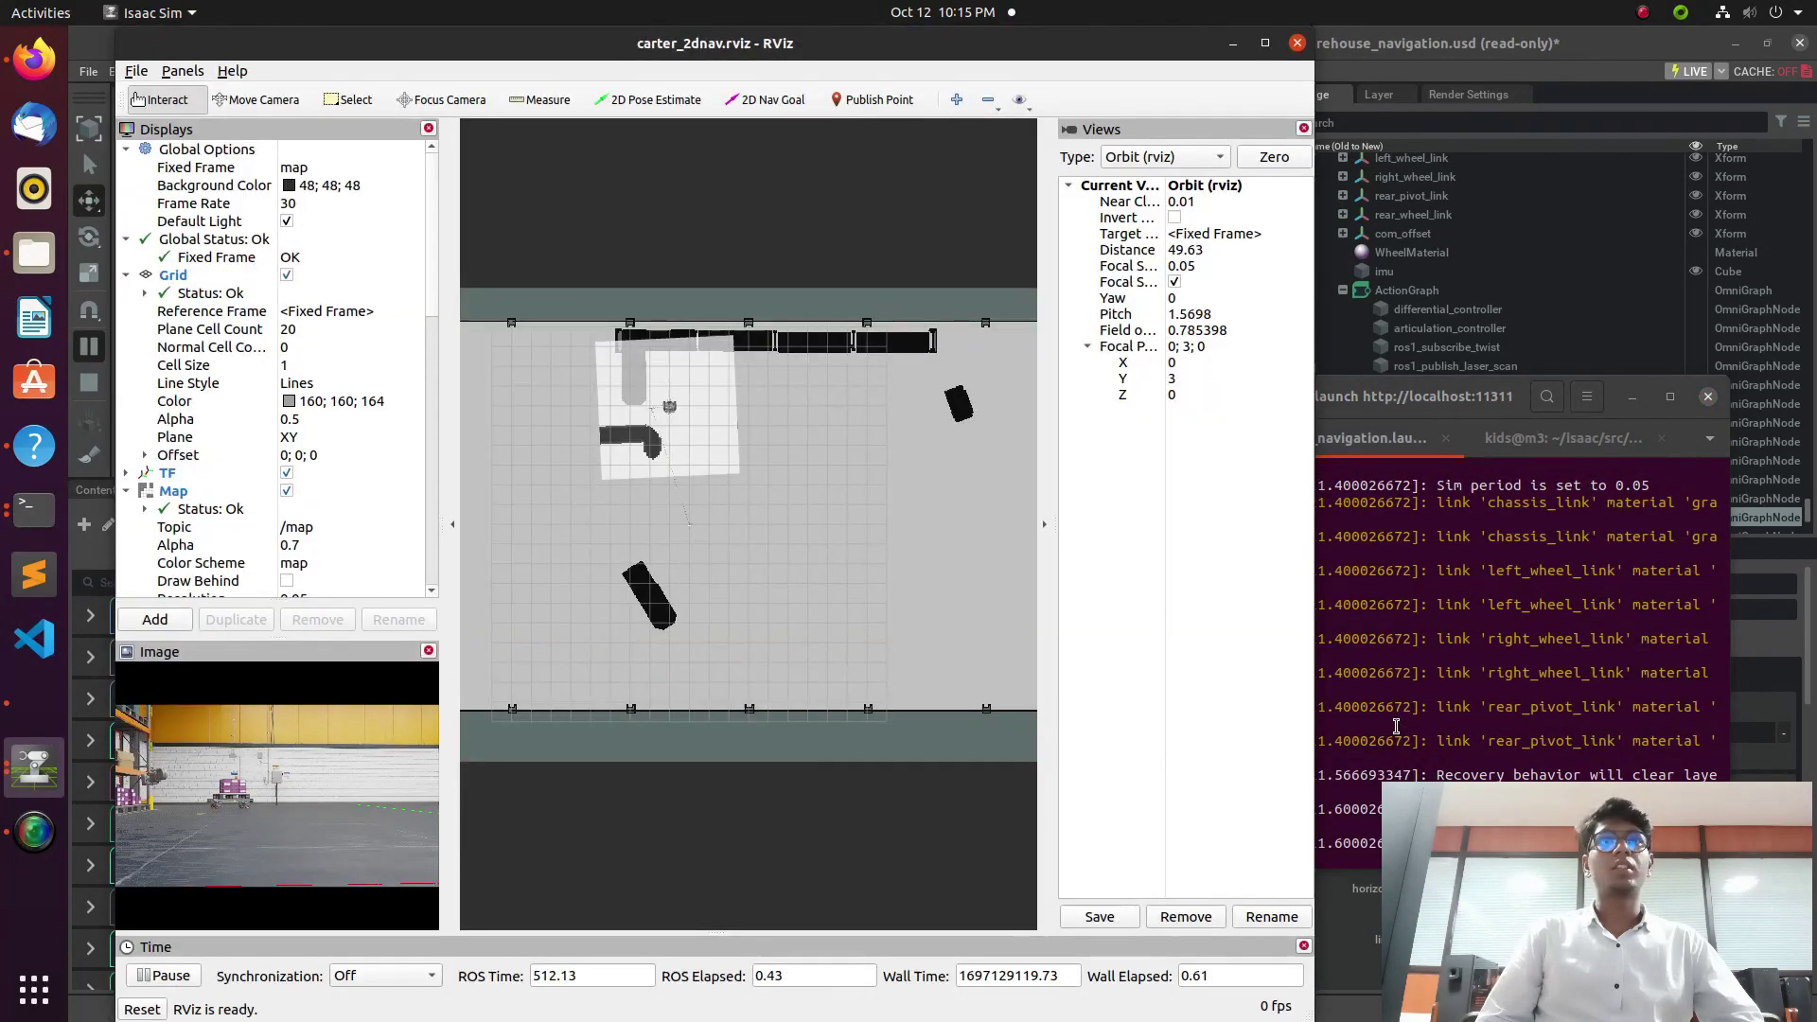
Step: Shrink the Isaac Sim and RViz windows and arrange them so the warehouse viewport and navigation map show together
scroll(653, 398, up, 5)
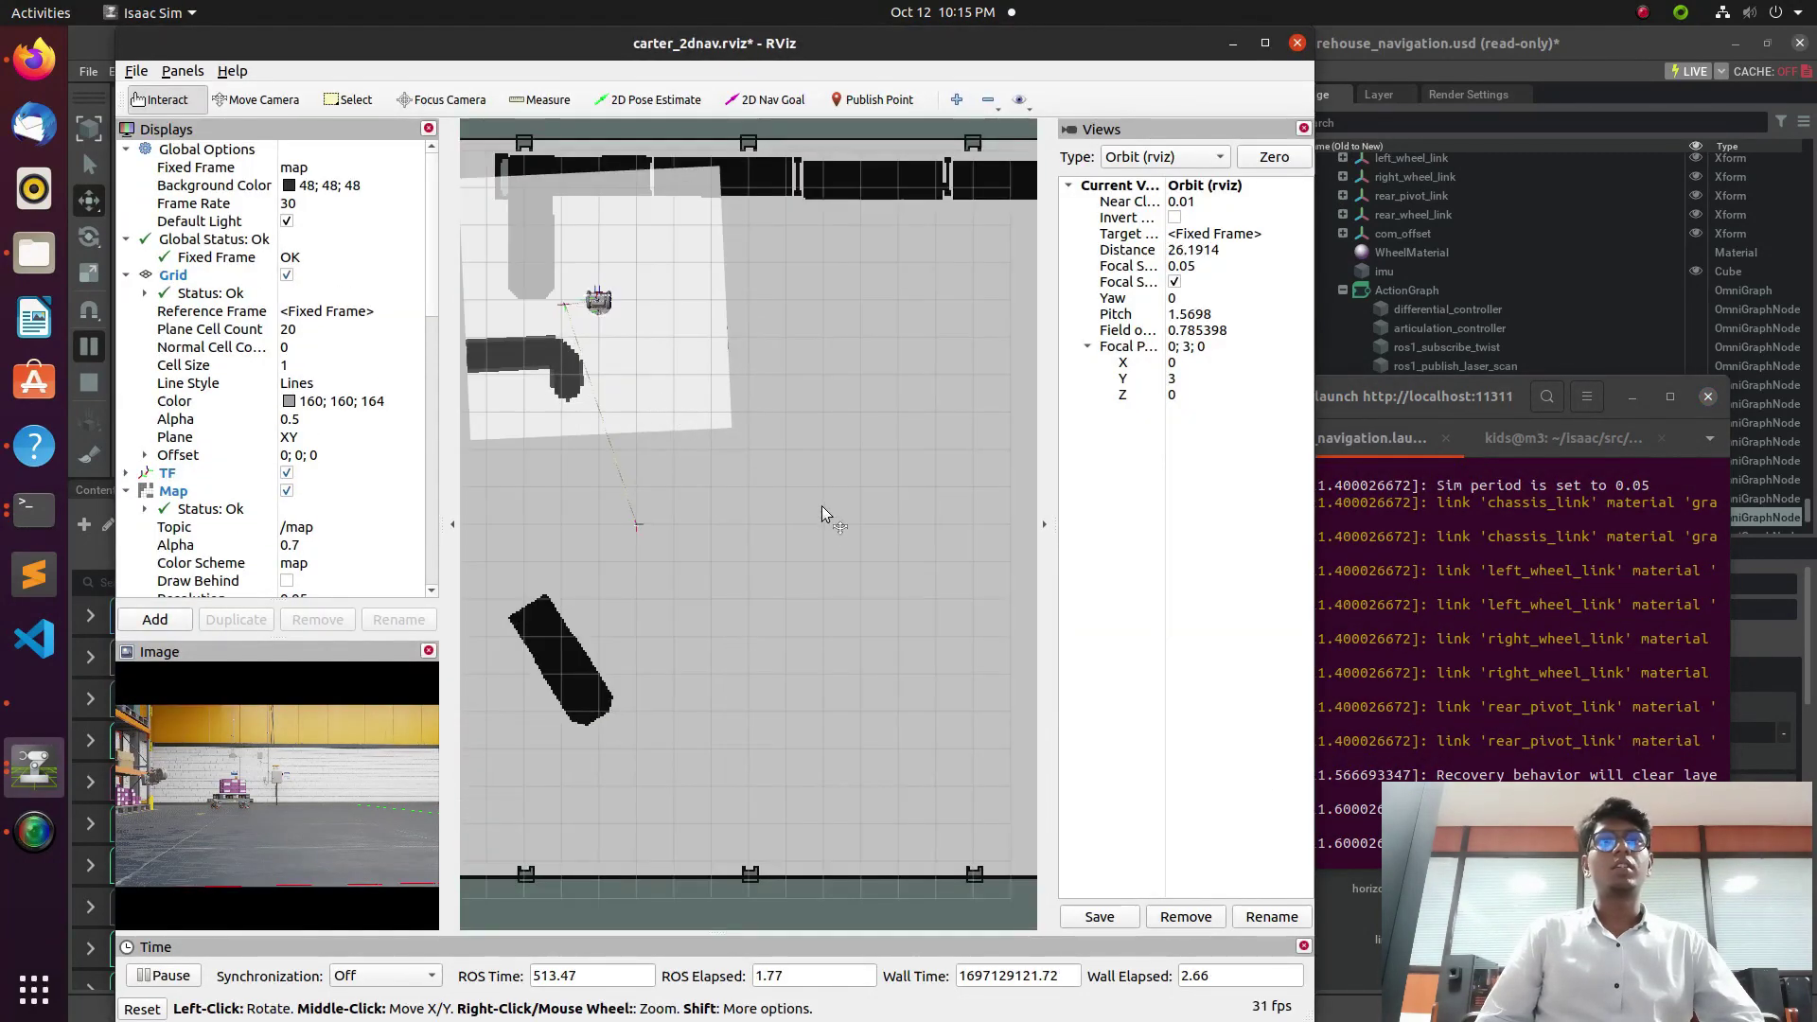
scroll(822, 506, down, 7)
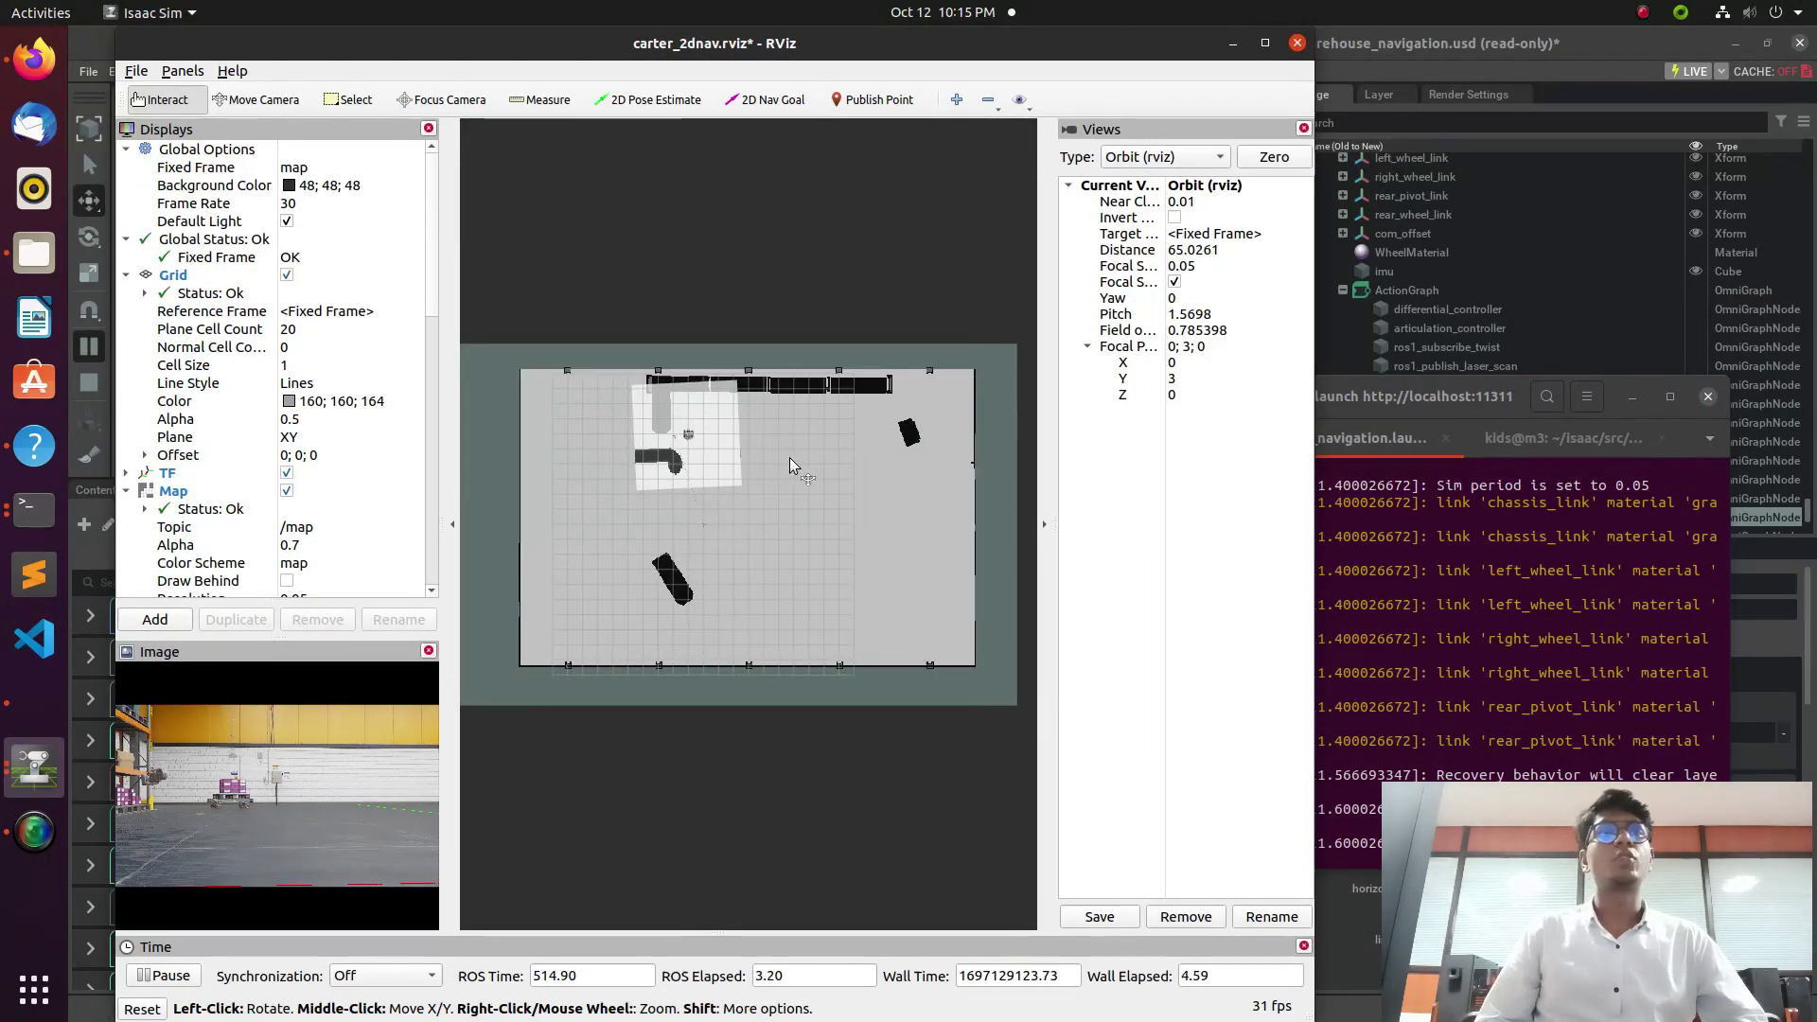
click(1770, 43)
click(874, 49)
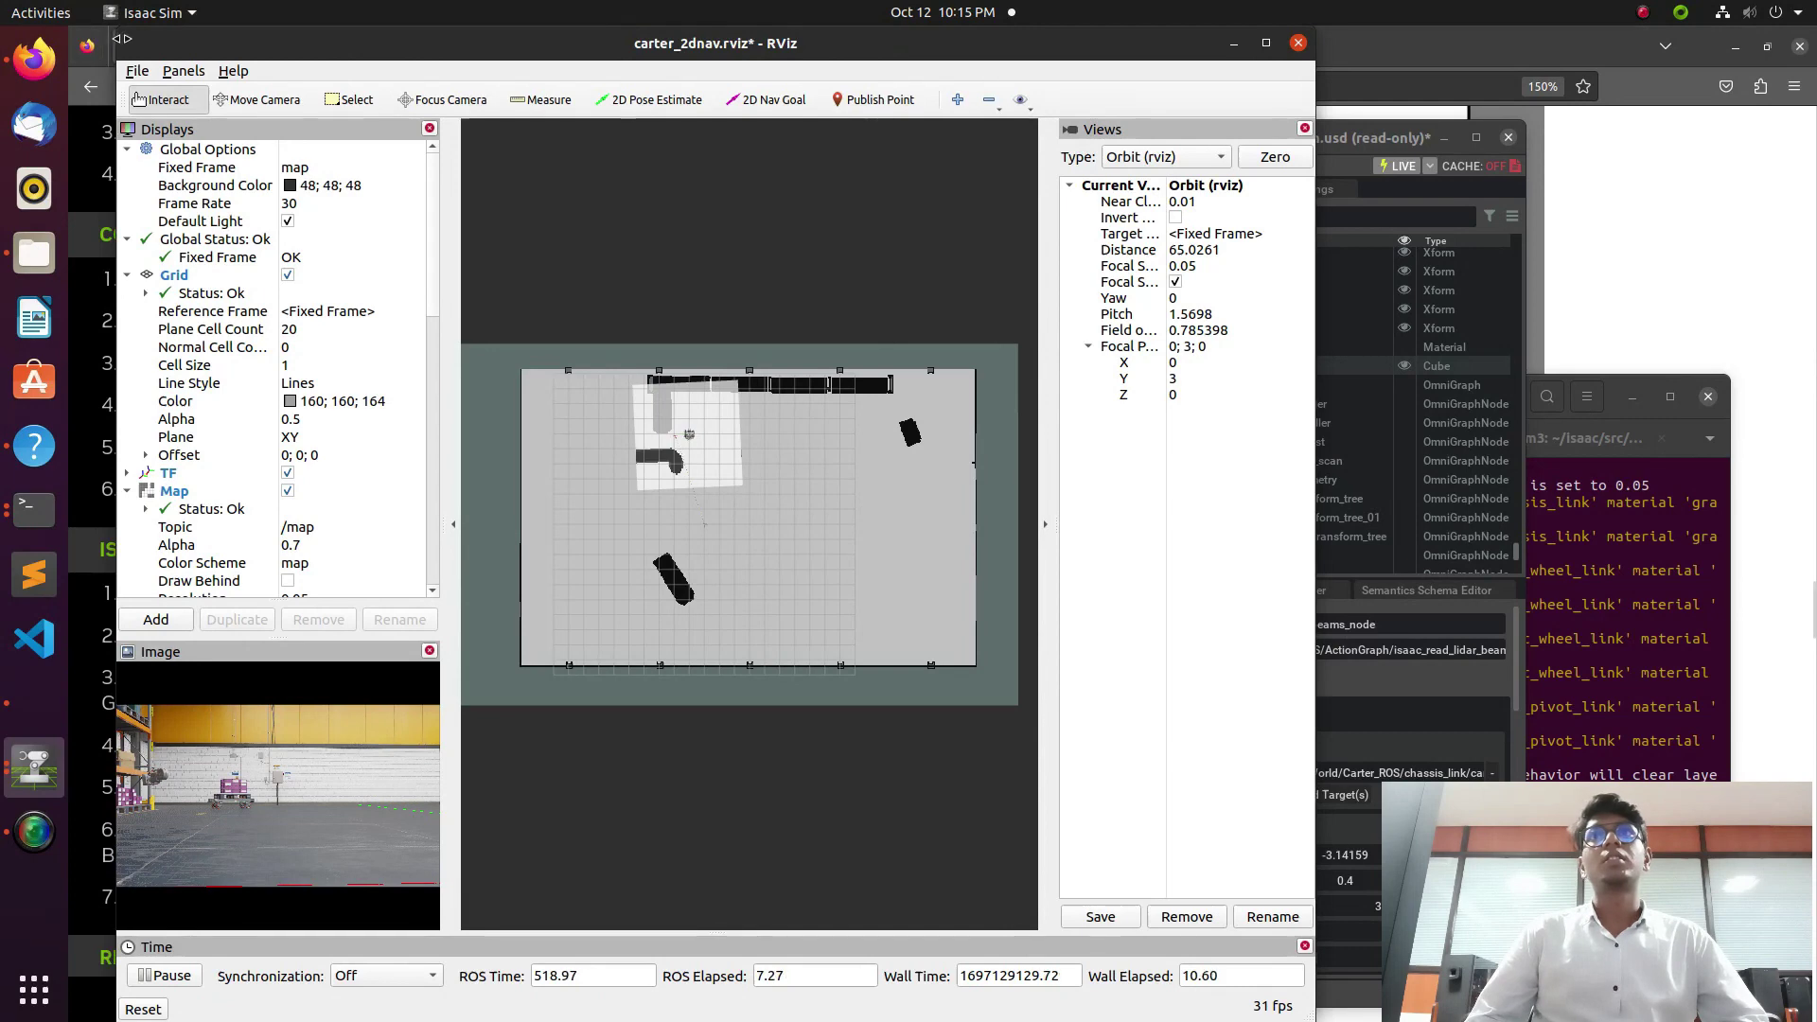
double_click(126, 40)
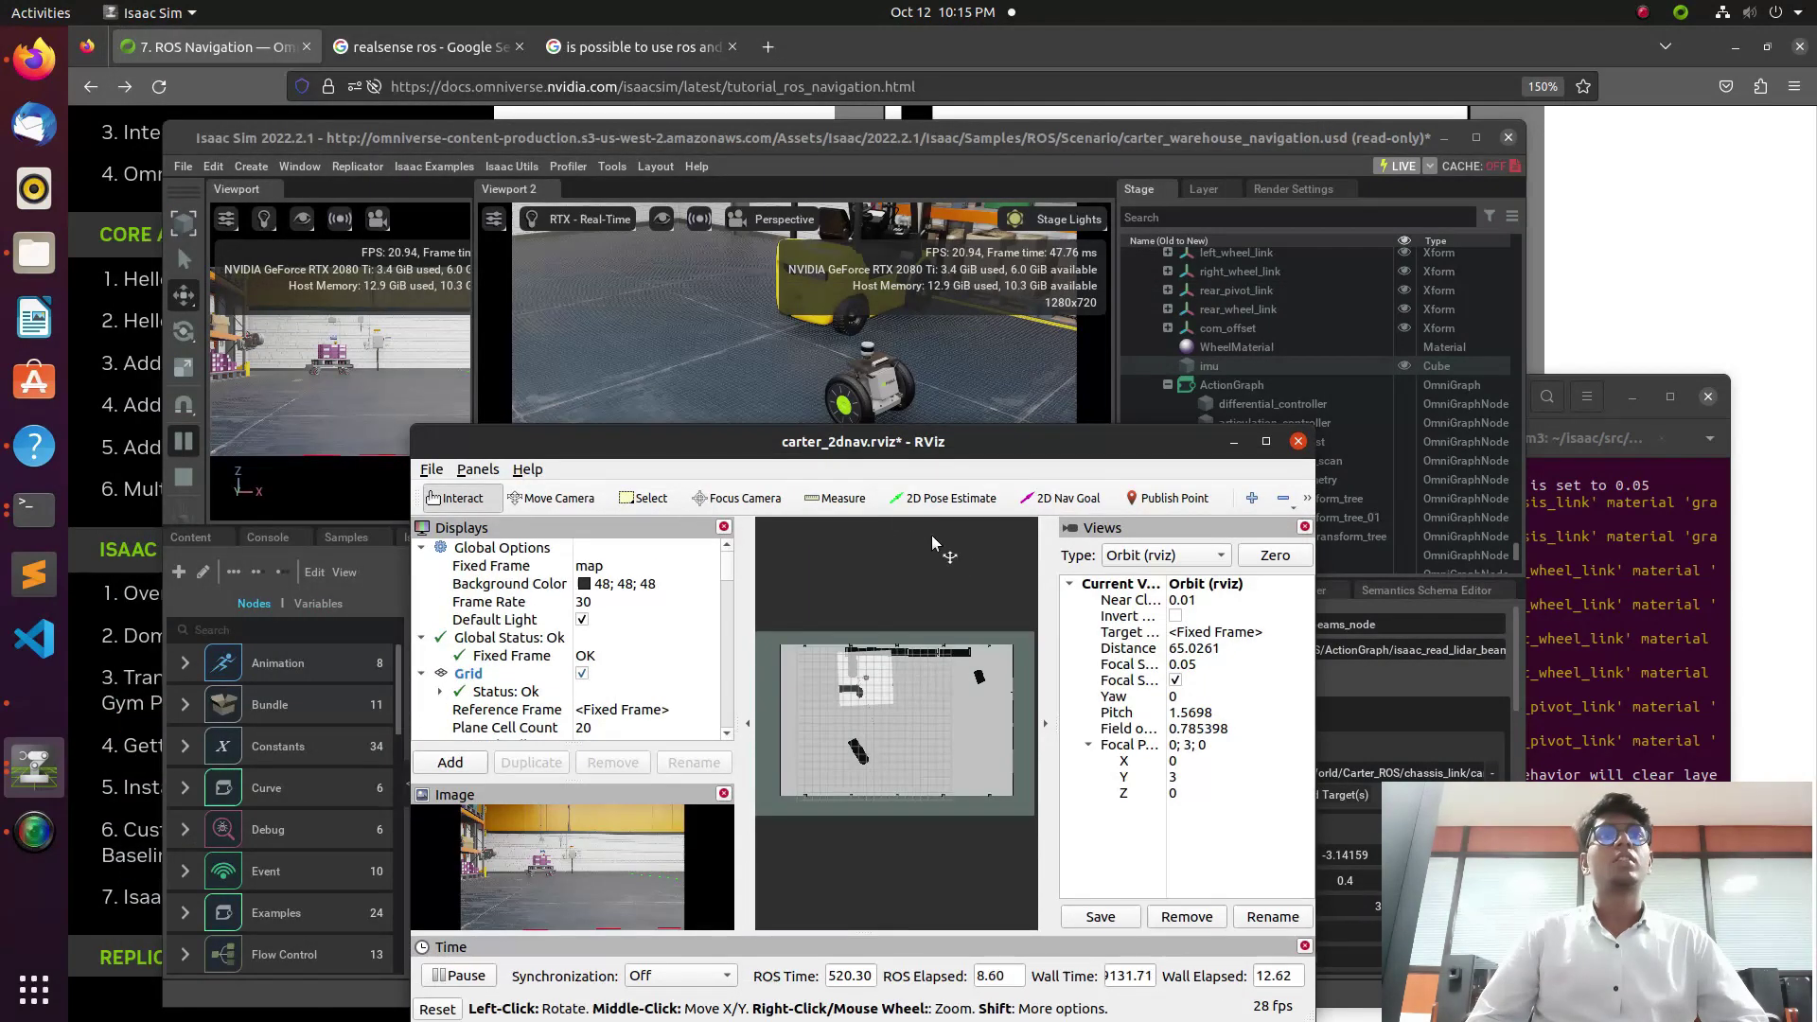
drag(893, 445, 1468, 401)
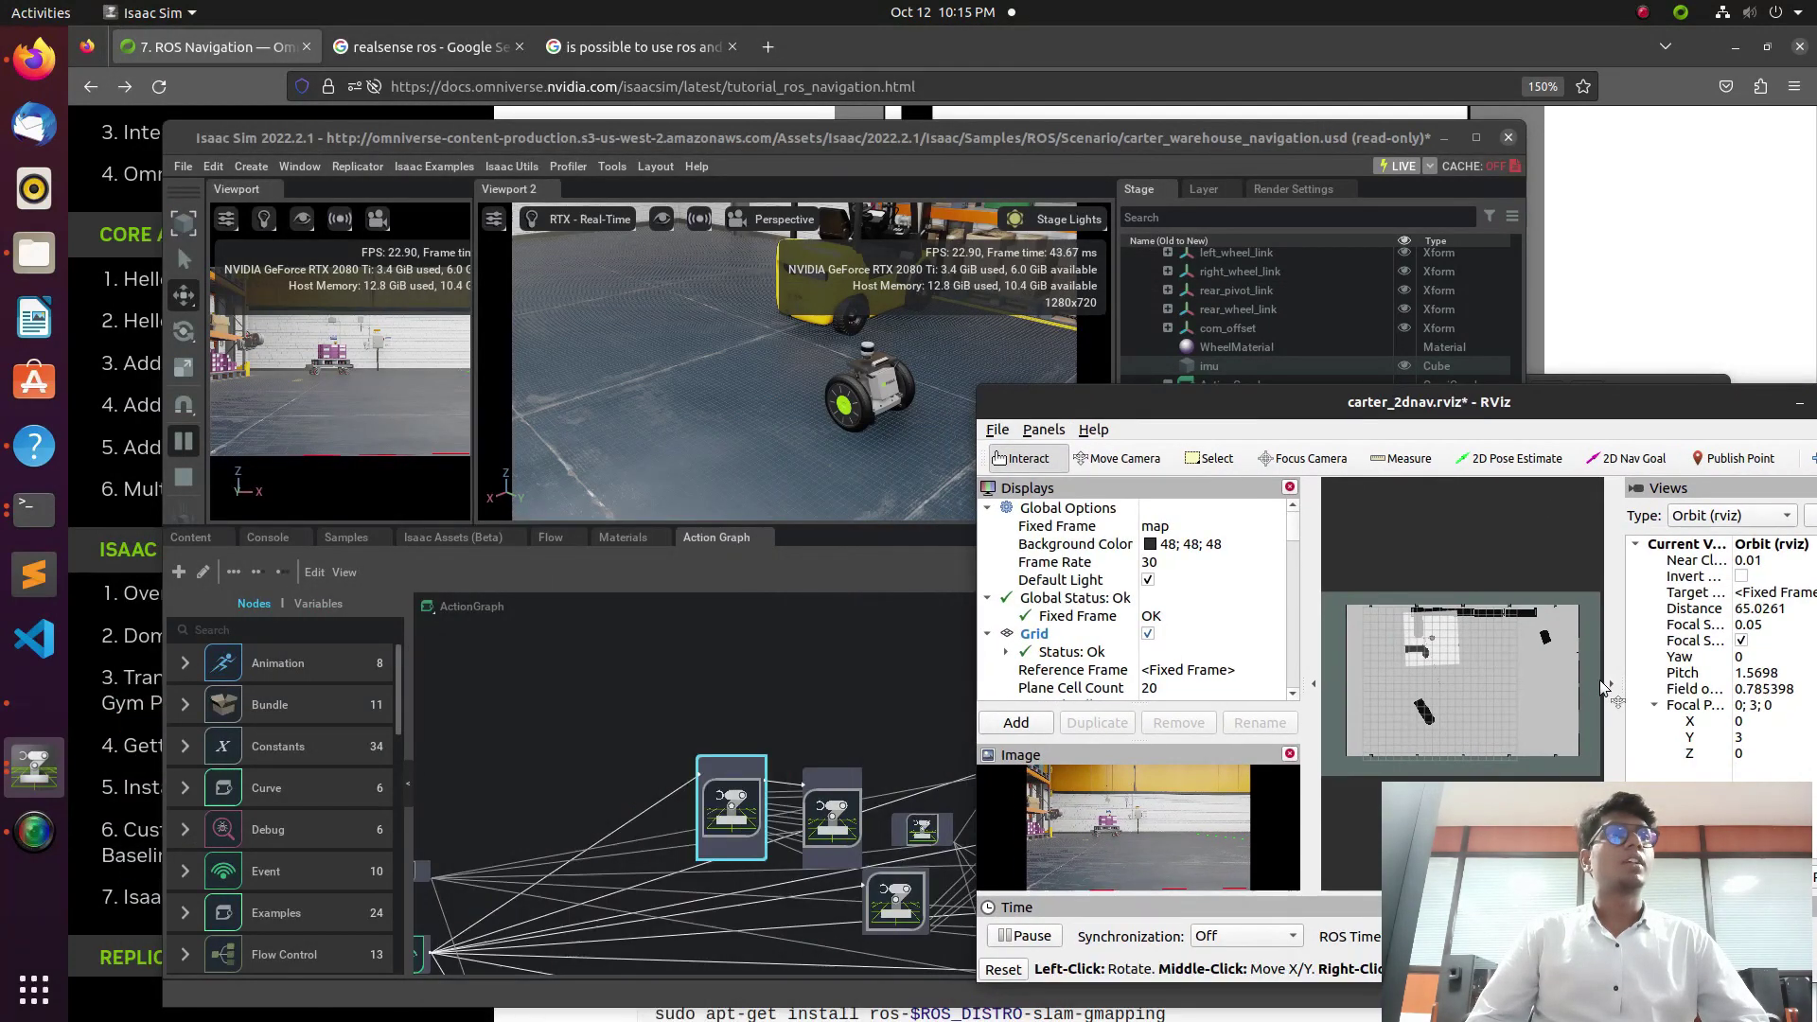
Step: Widen the RViz map view over the space taken by the Views panel
drag(1603, 686, 1803, 689)
scroll(1531, 577, up, 4)
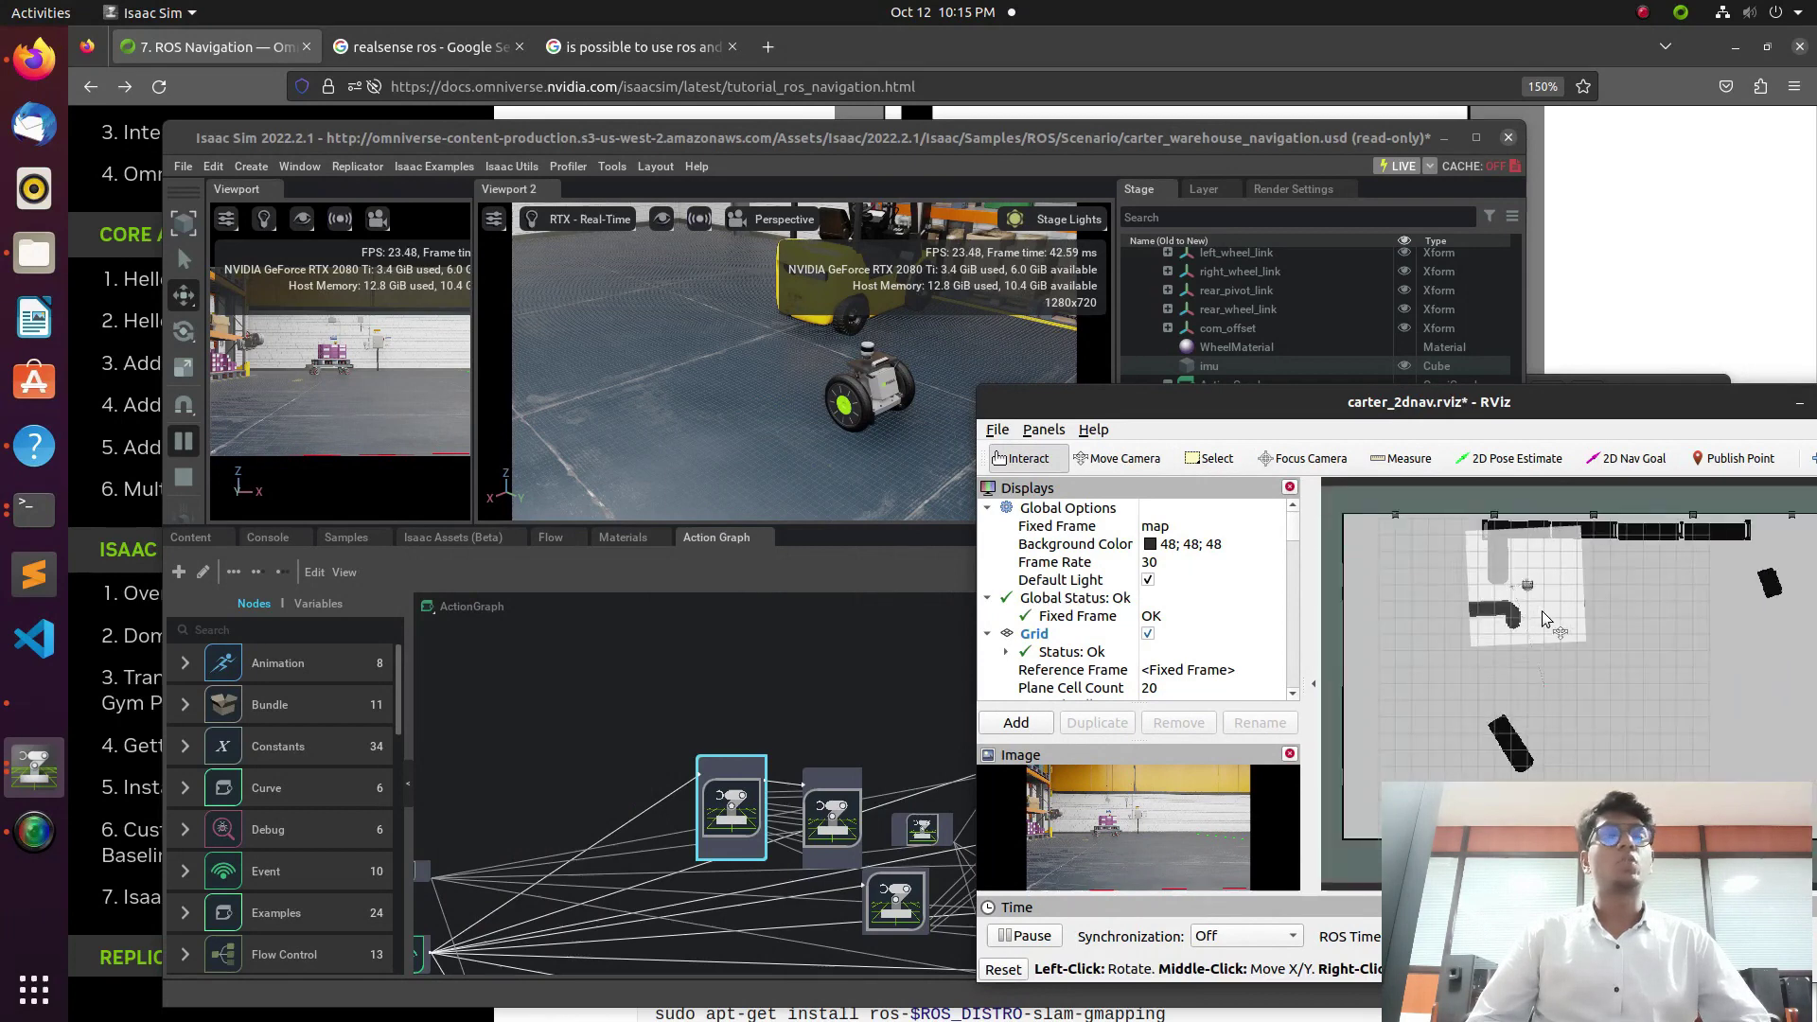
scroll(1543, 619, up, 2)
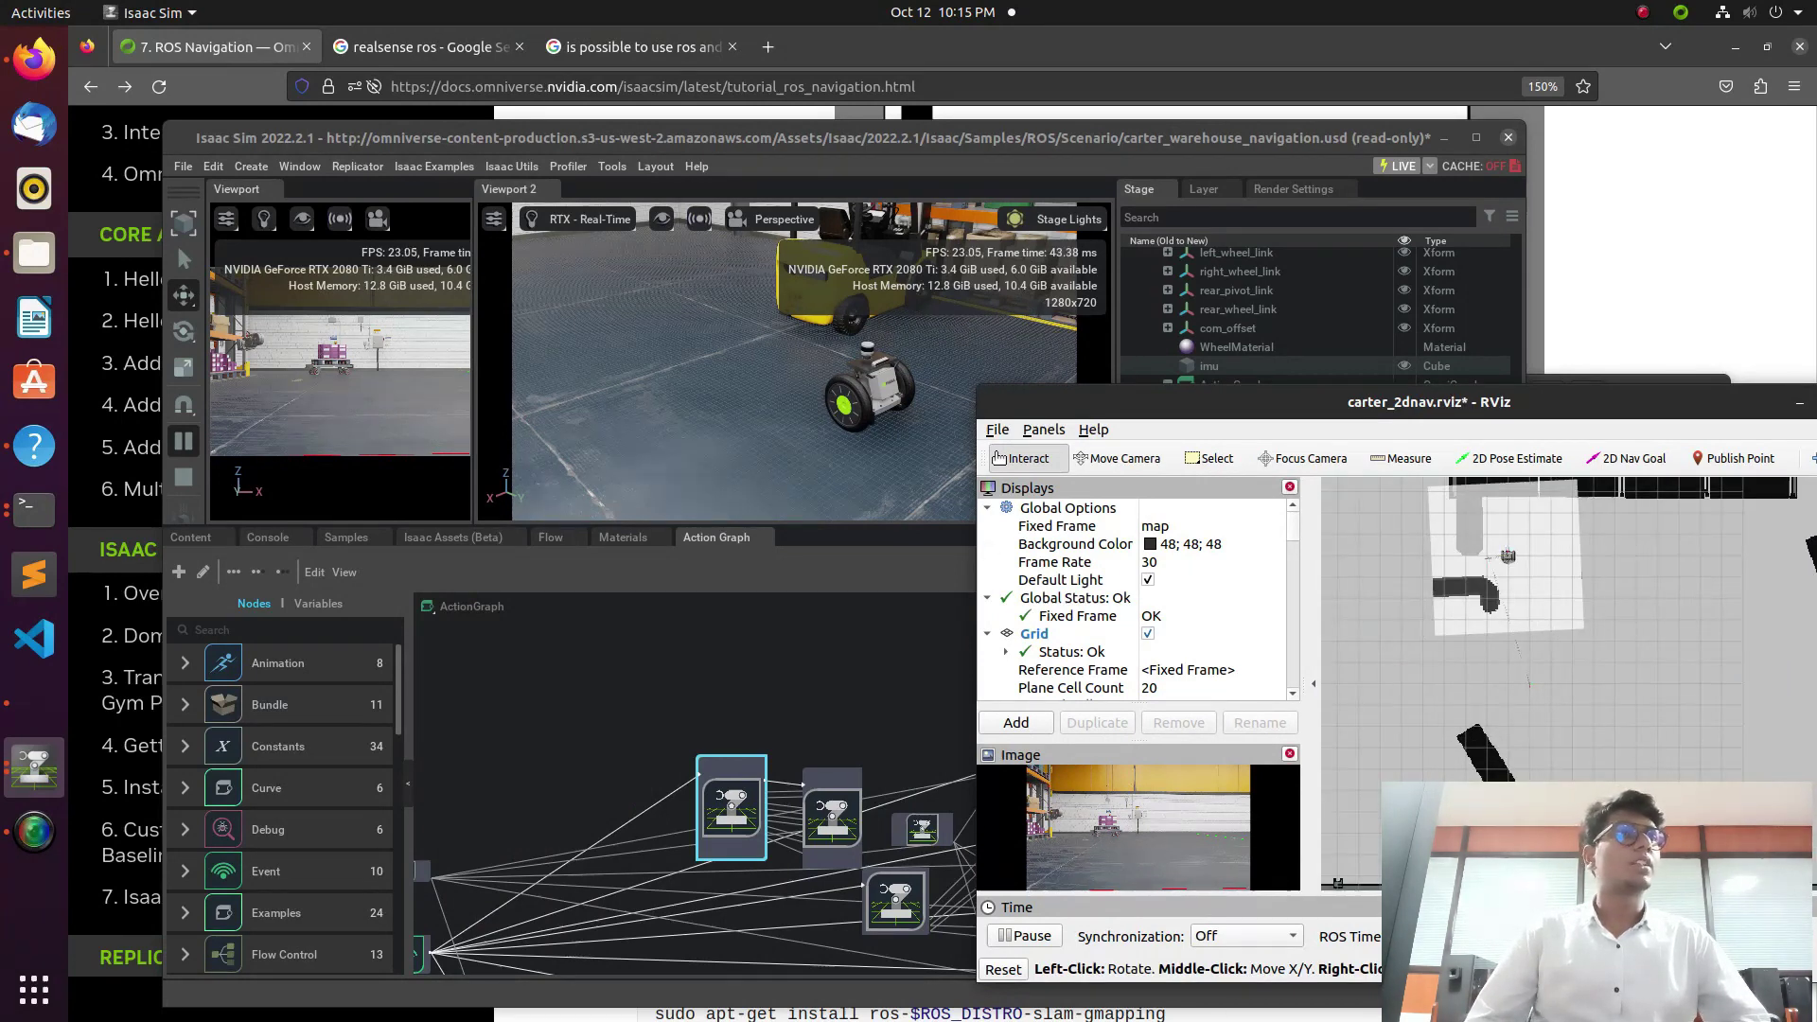
Step: Set a 2D pose estimate for the Carter robot at its position on the RViz map
scroll(1476, 616, down, 1)
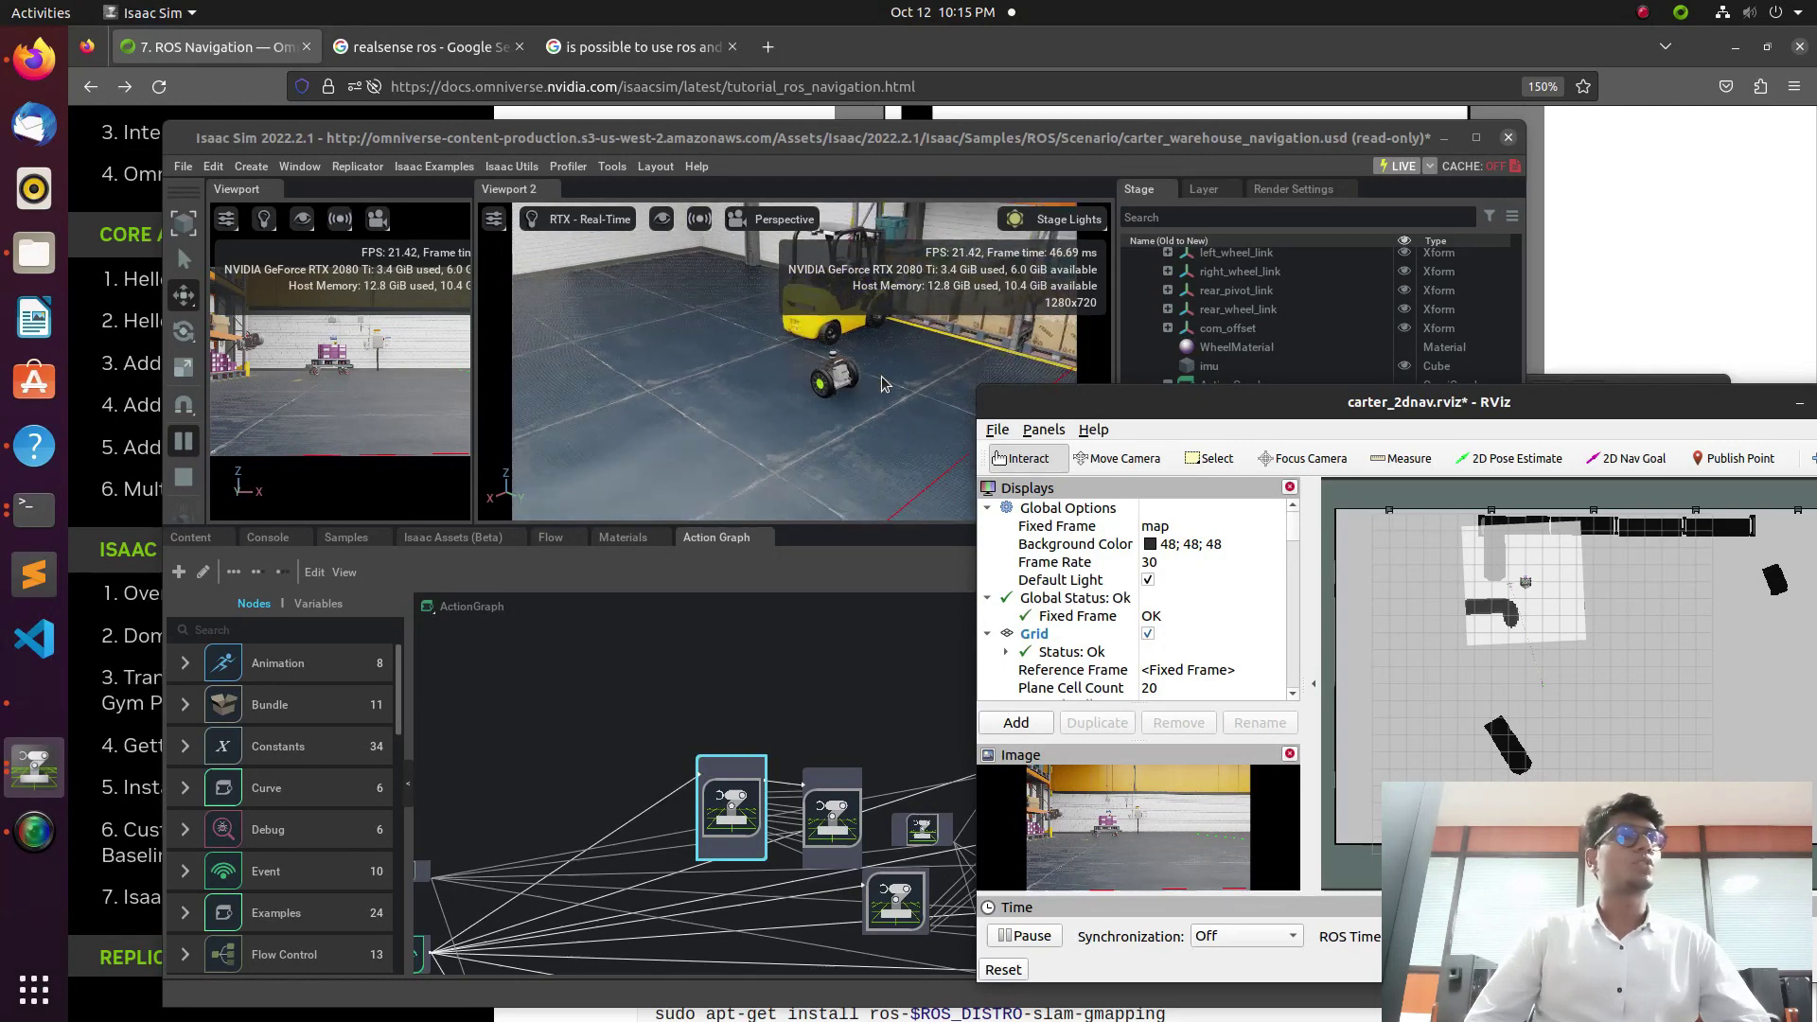
click(1514, 458)
drag(1554, 621, 1530, 593)
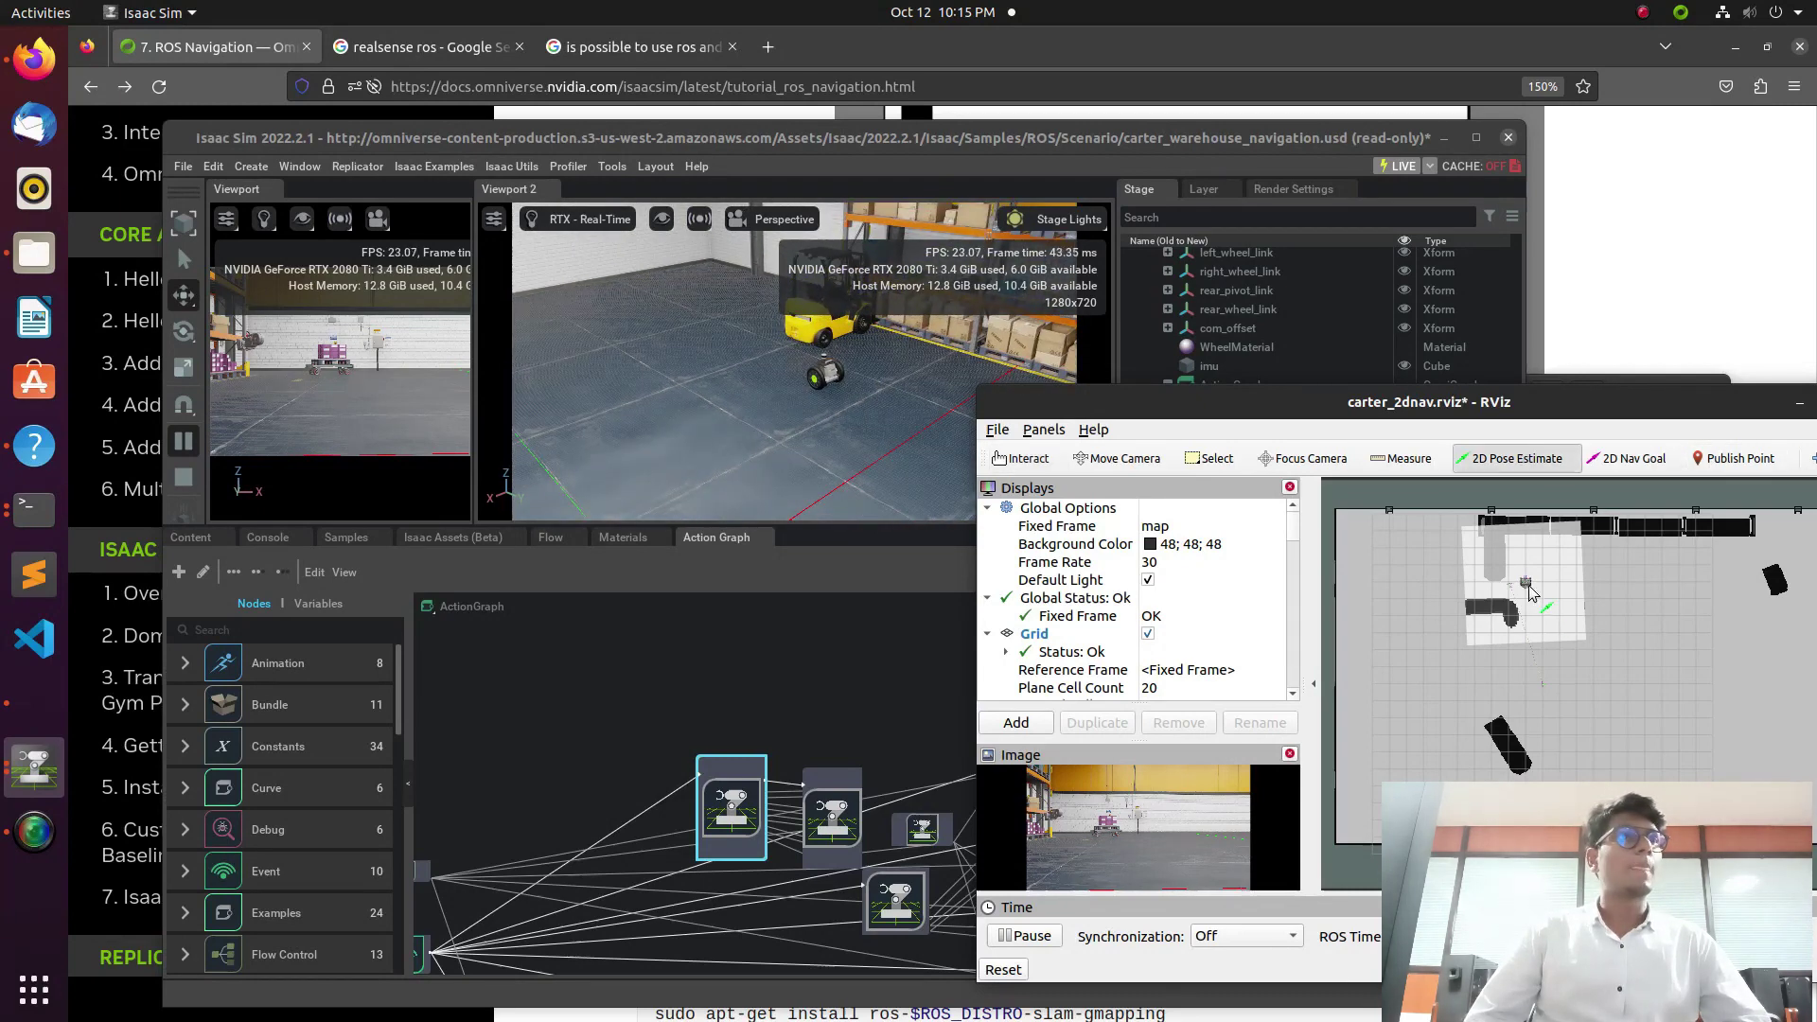
Step: Send the robot a 2D Nav Goal in the open area just below and right of it, facing lower right
key(g)
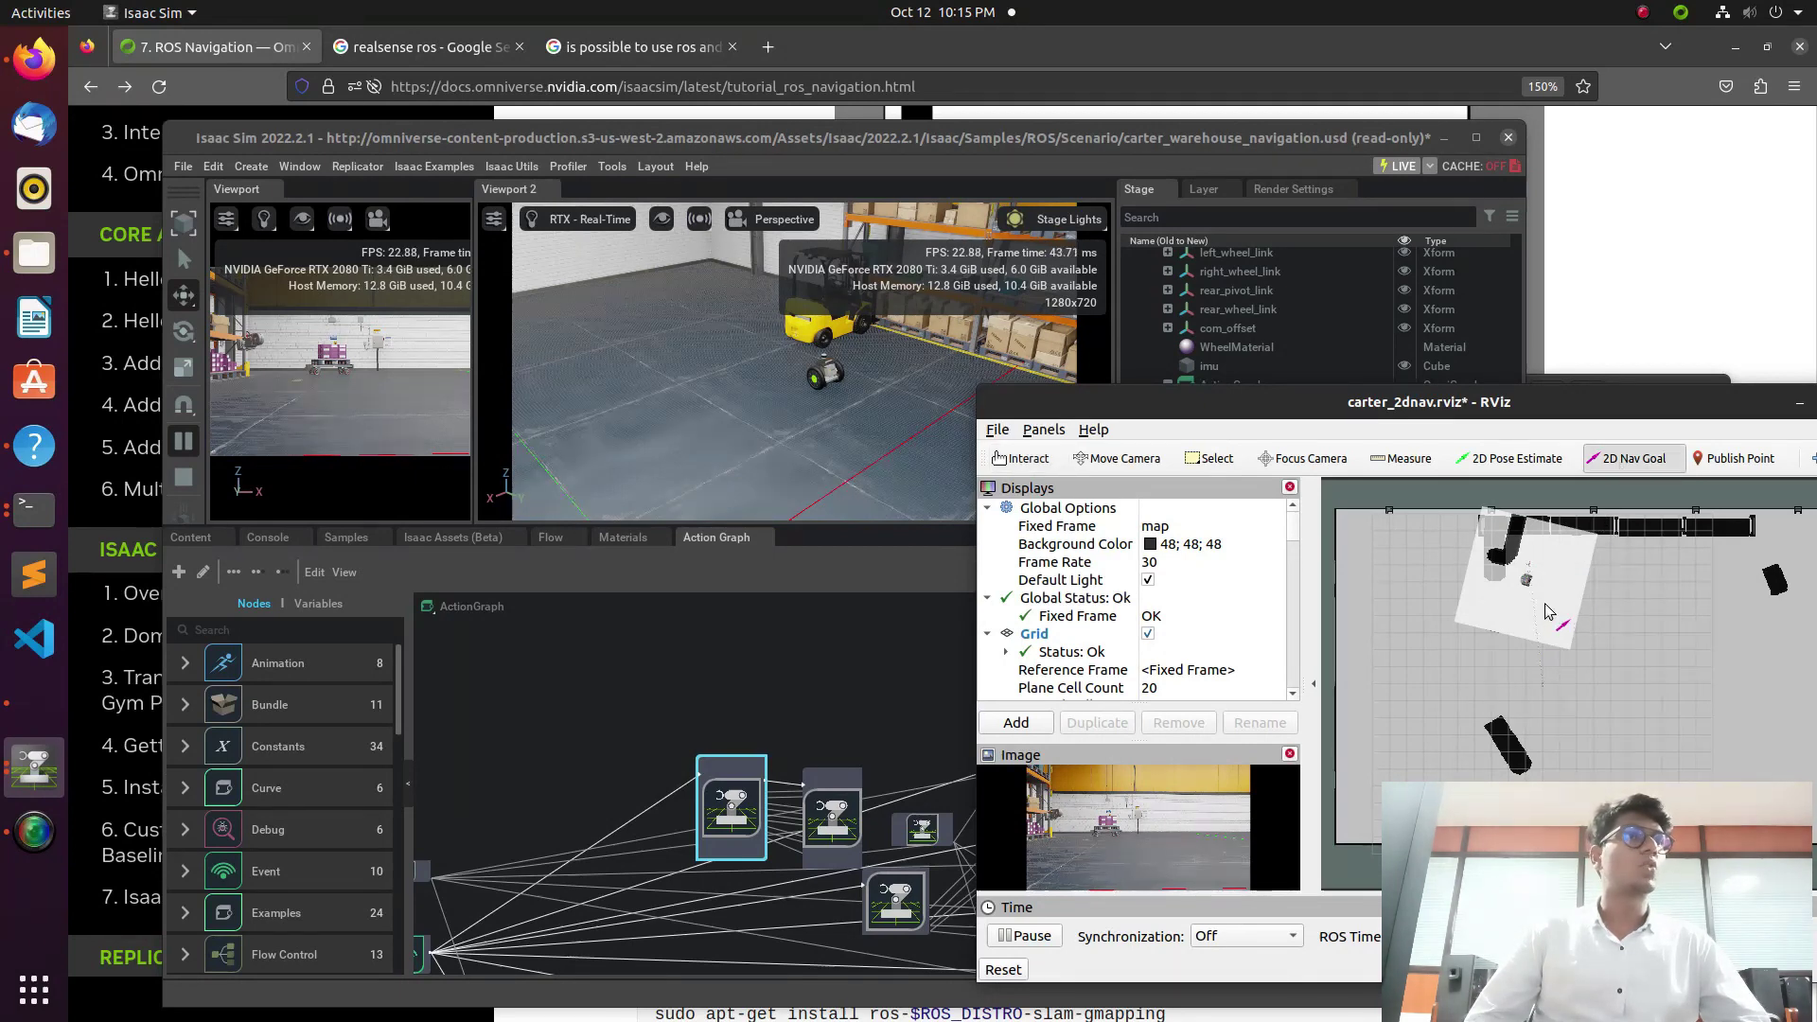
drag(1548, 613, 1607, 717)
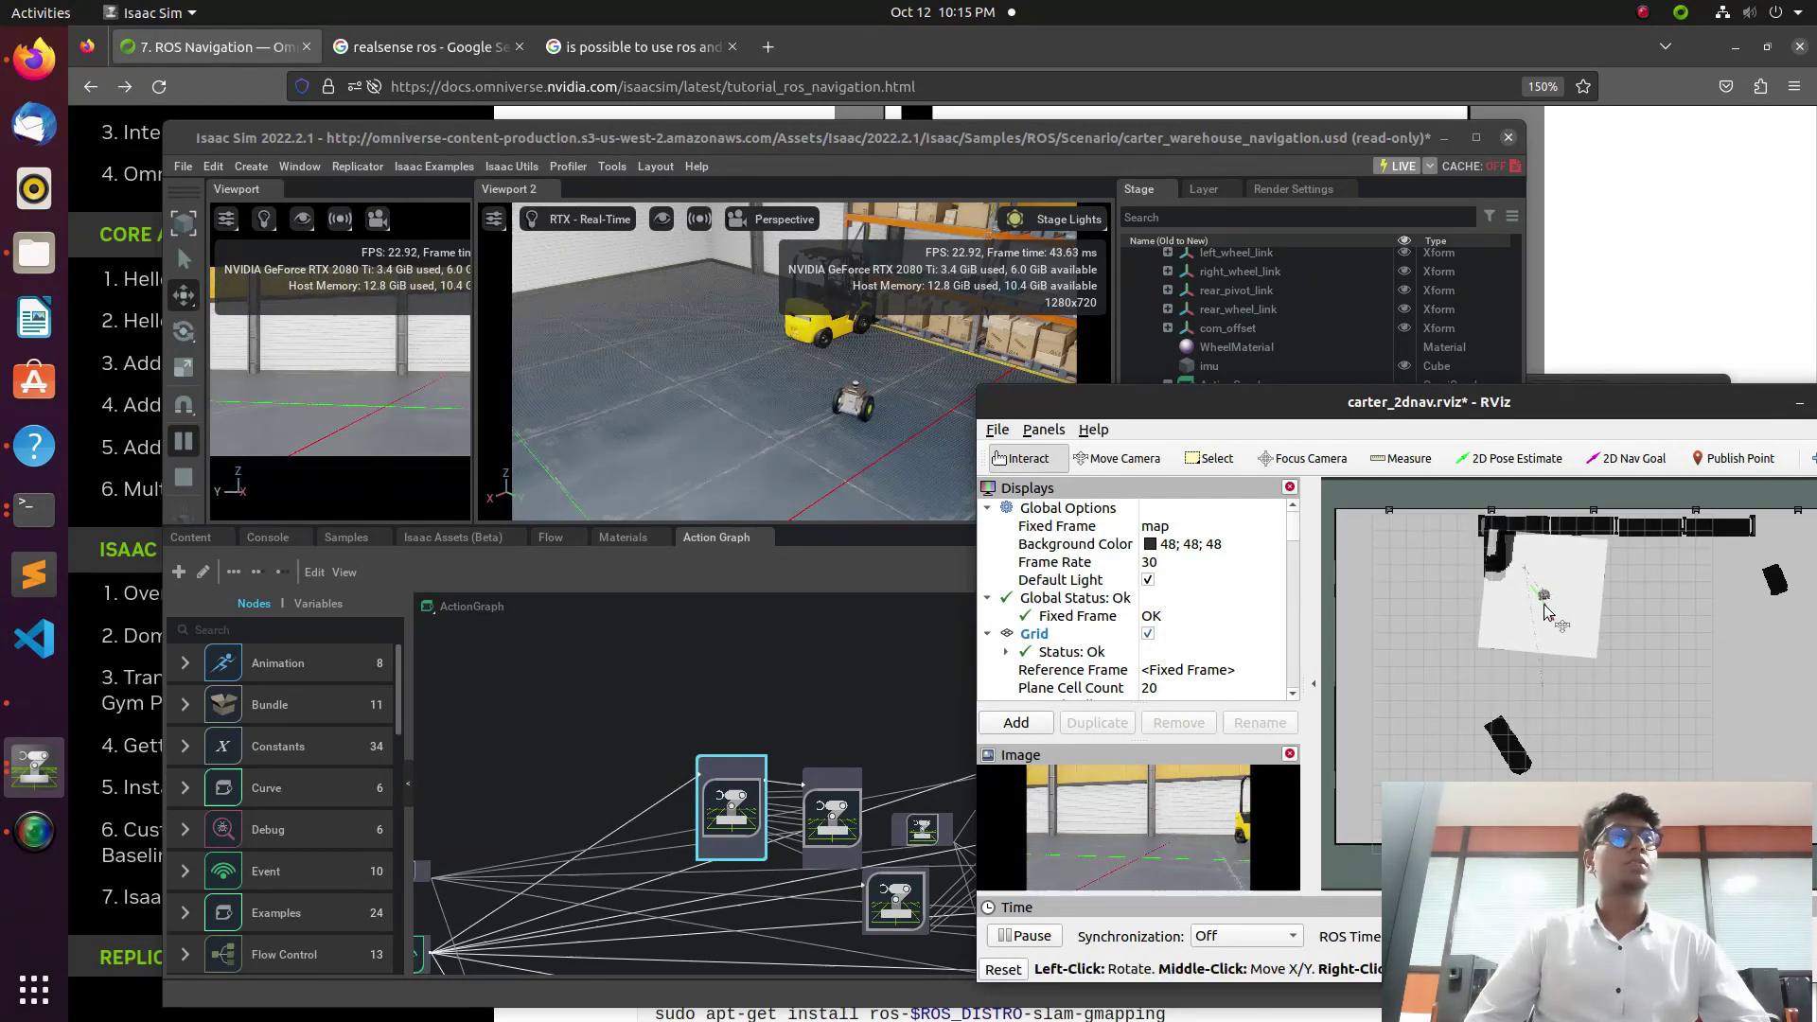
scroll(1544, 606, up, 5)
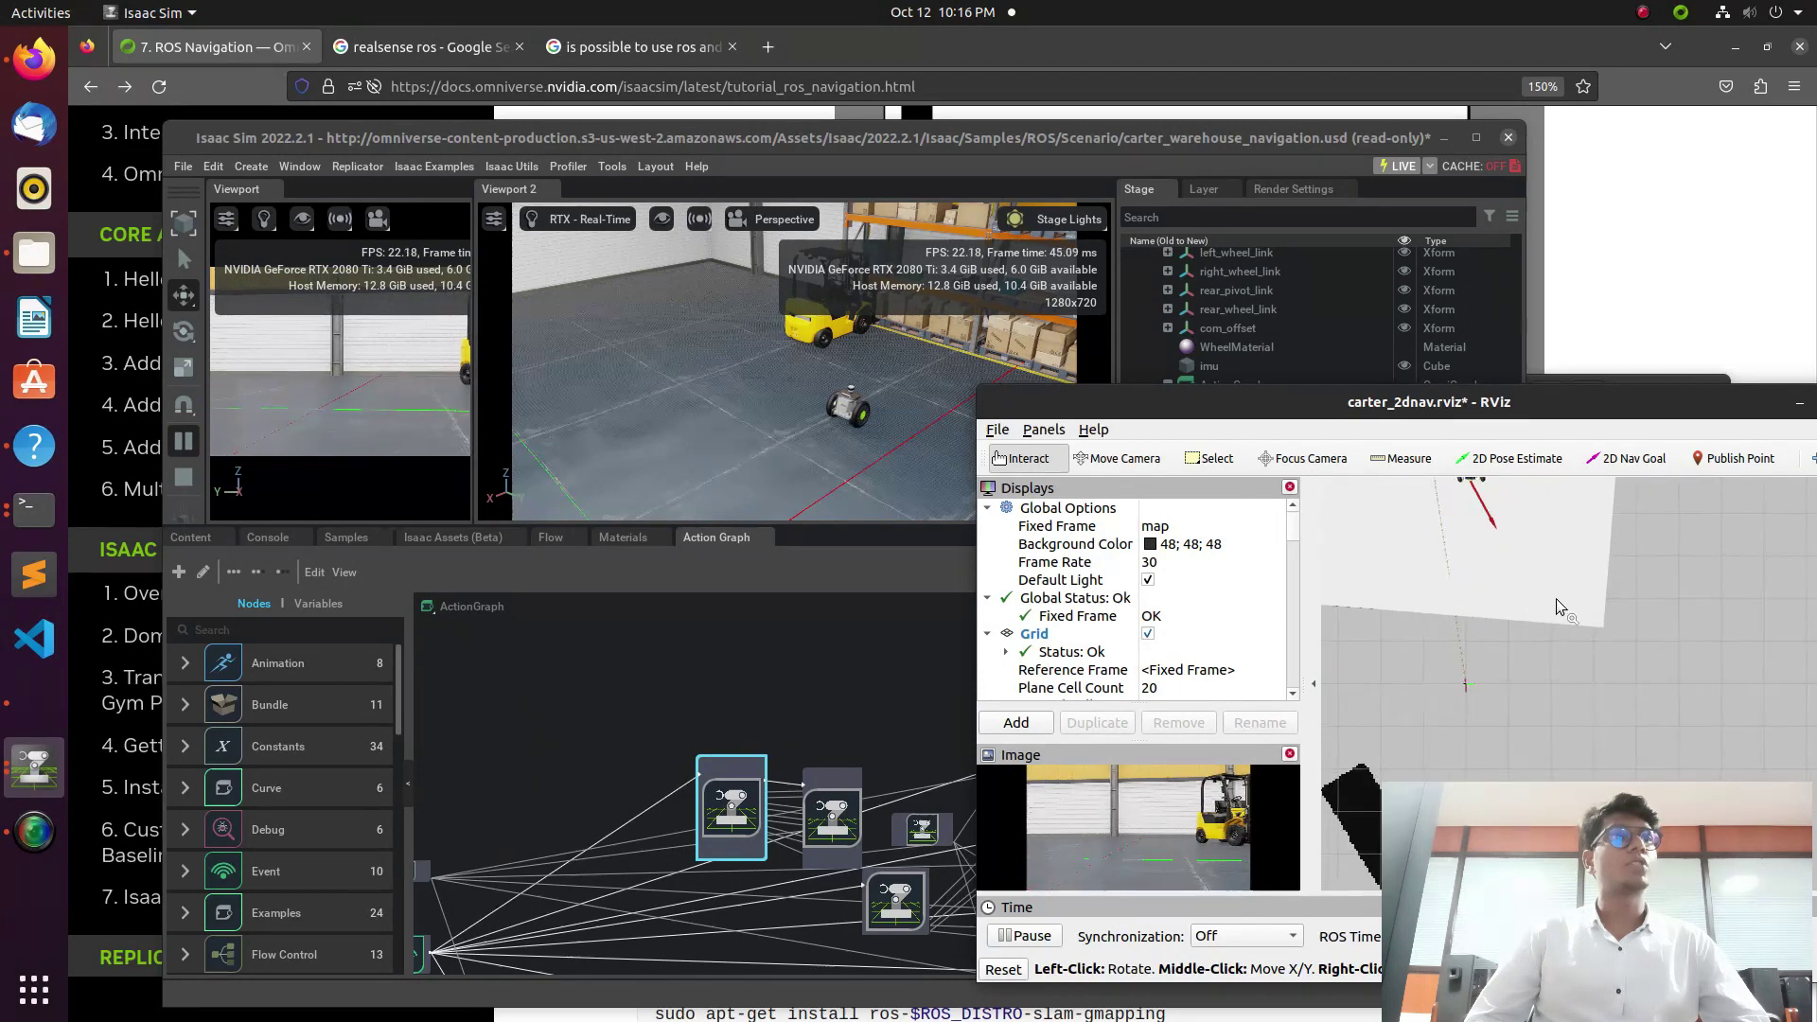
scroll(1557, 615, down, 5)
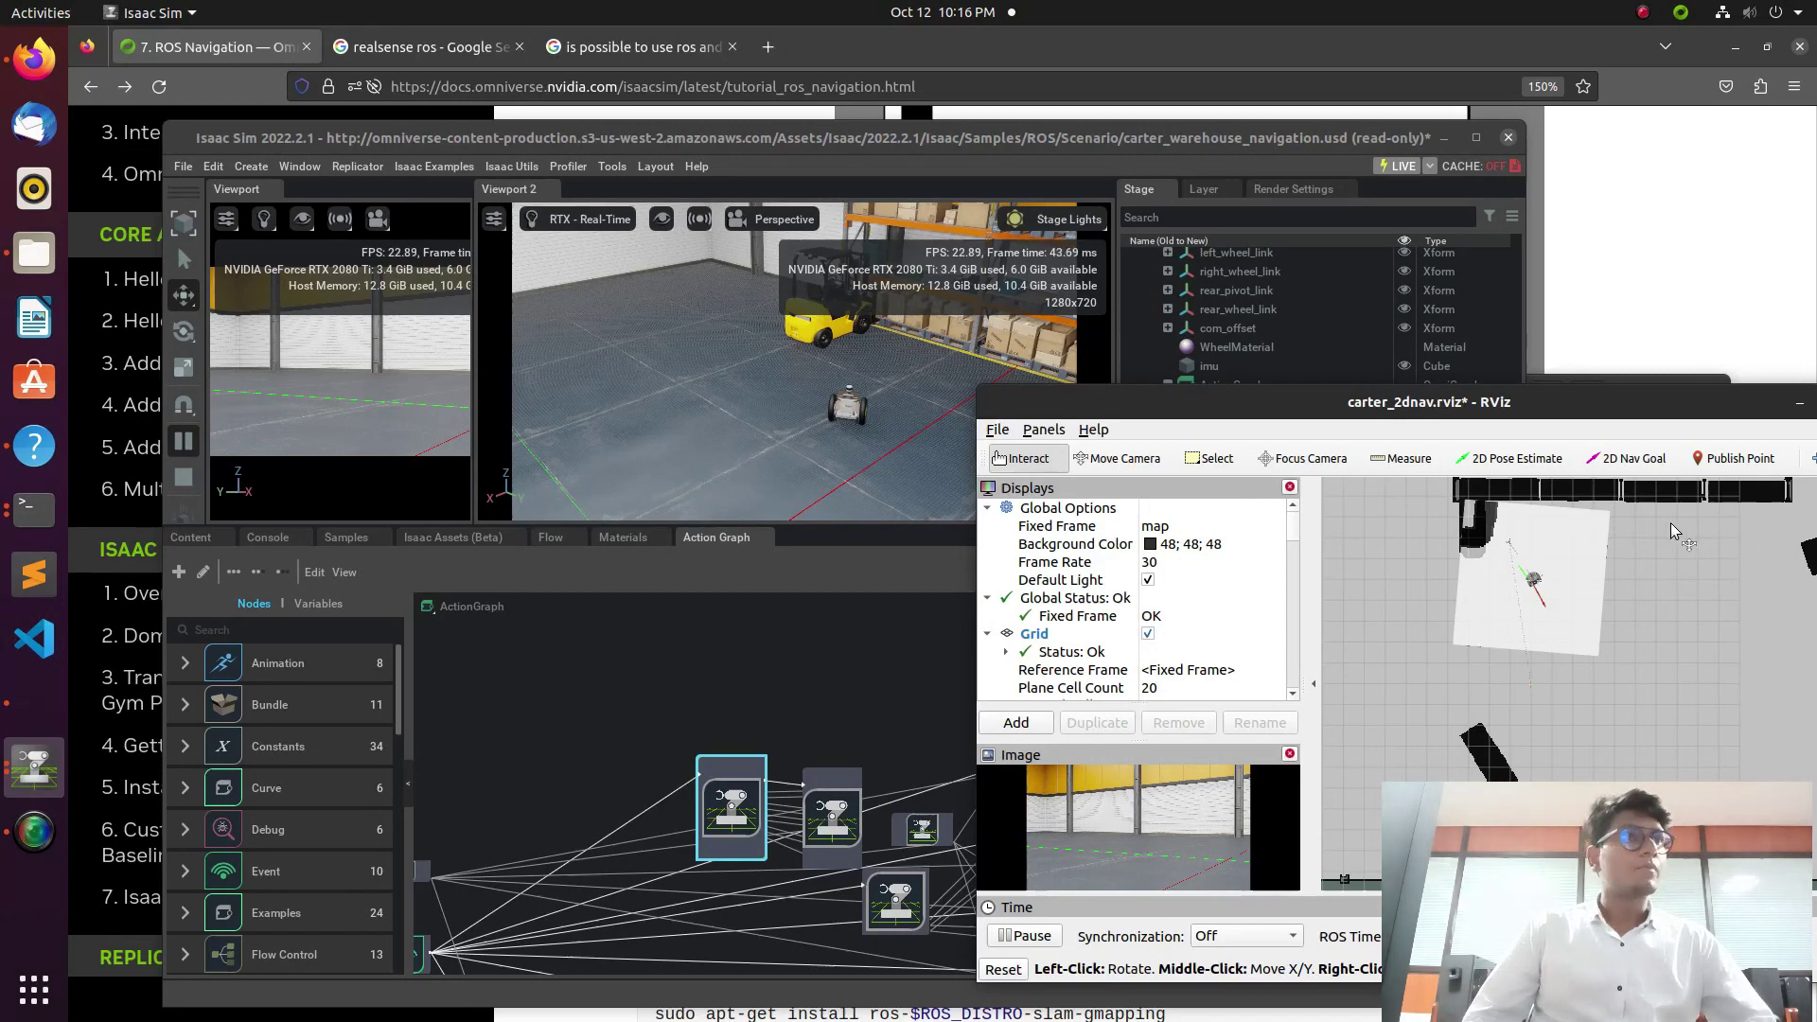
Step: Send the robot another 2D Nav Goal in the free area near the map's left edge
click(1634, 458)
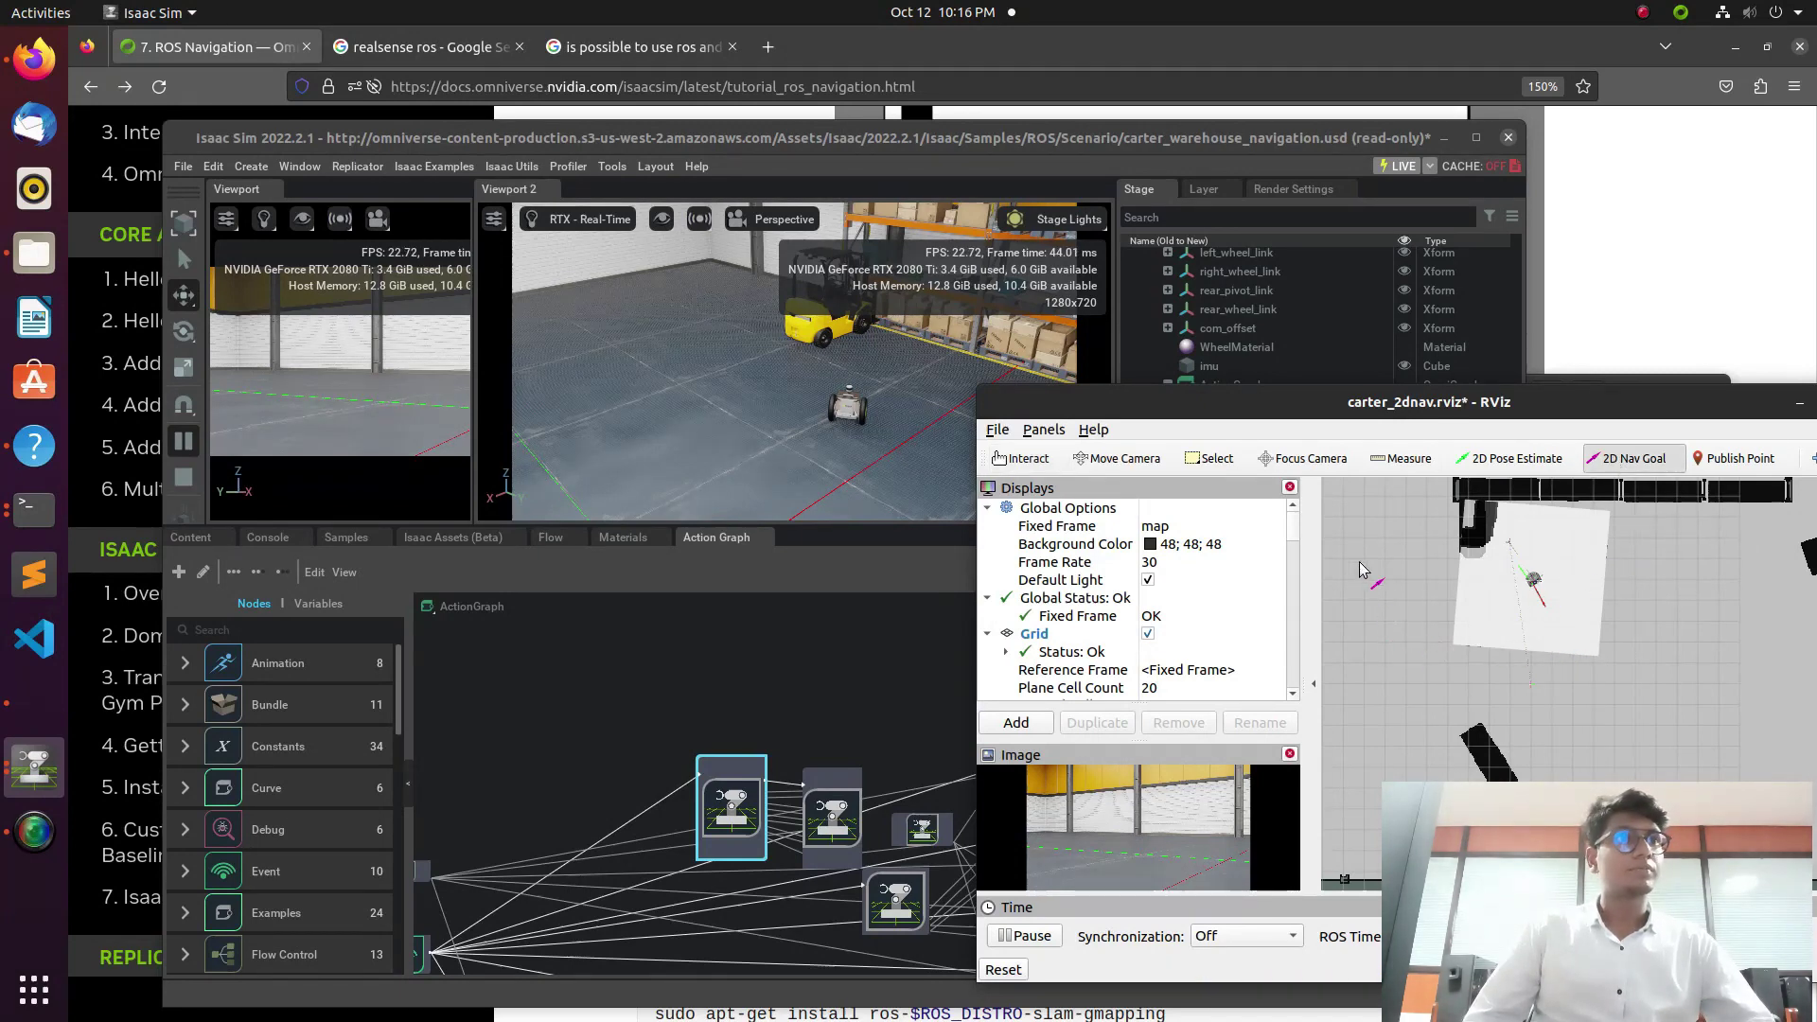
click(1411, 587)
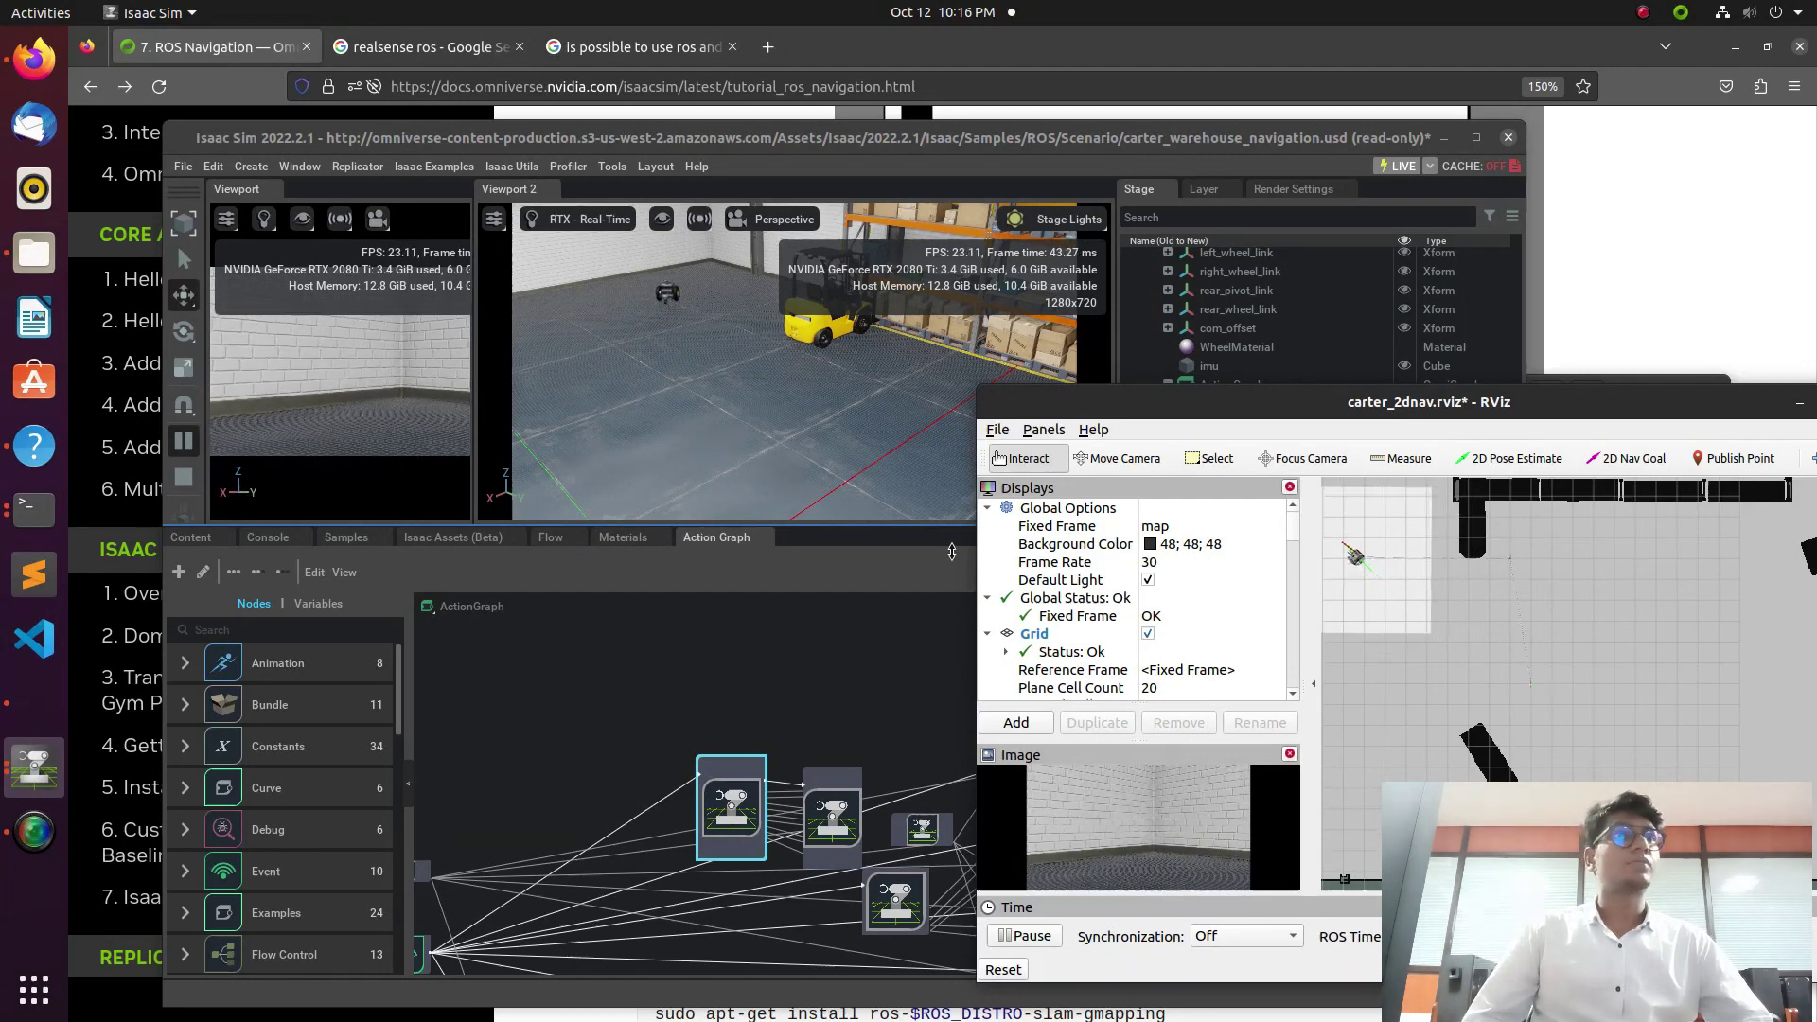
scroll(1529, 624, down, 3)
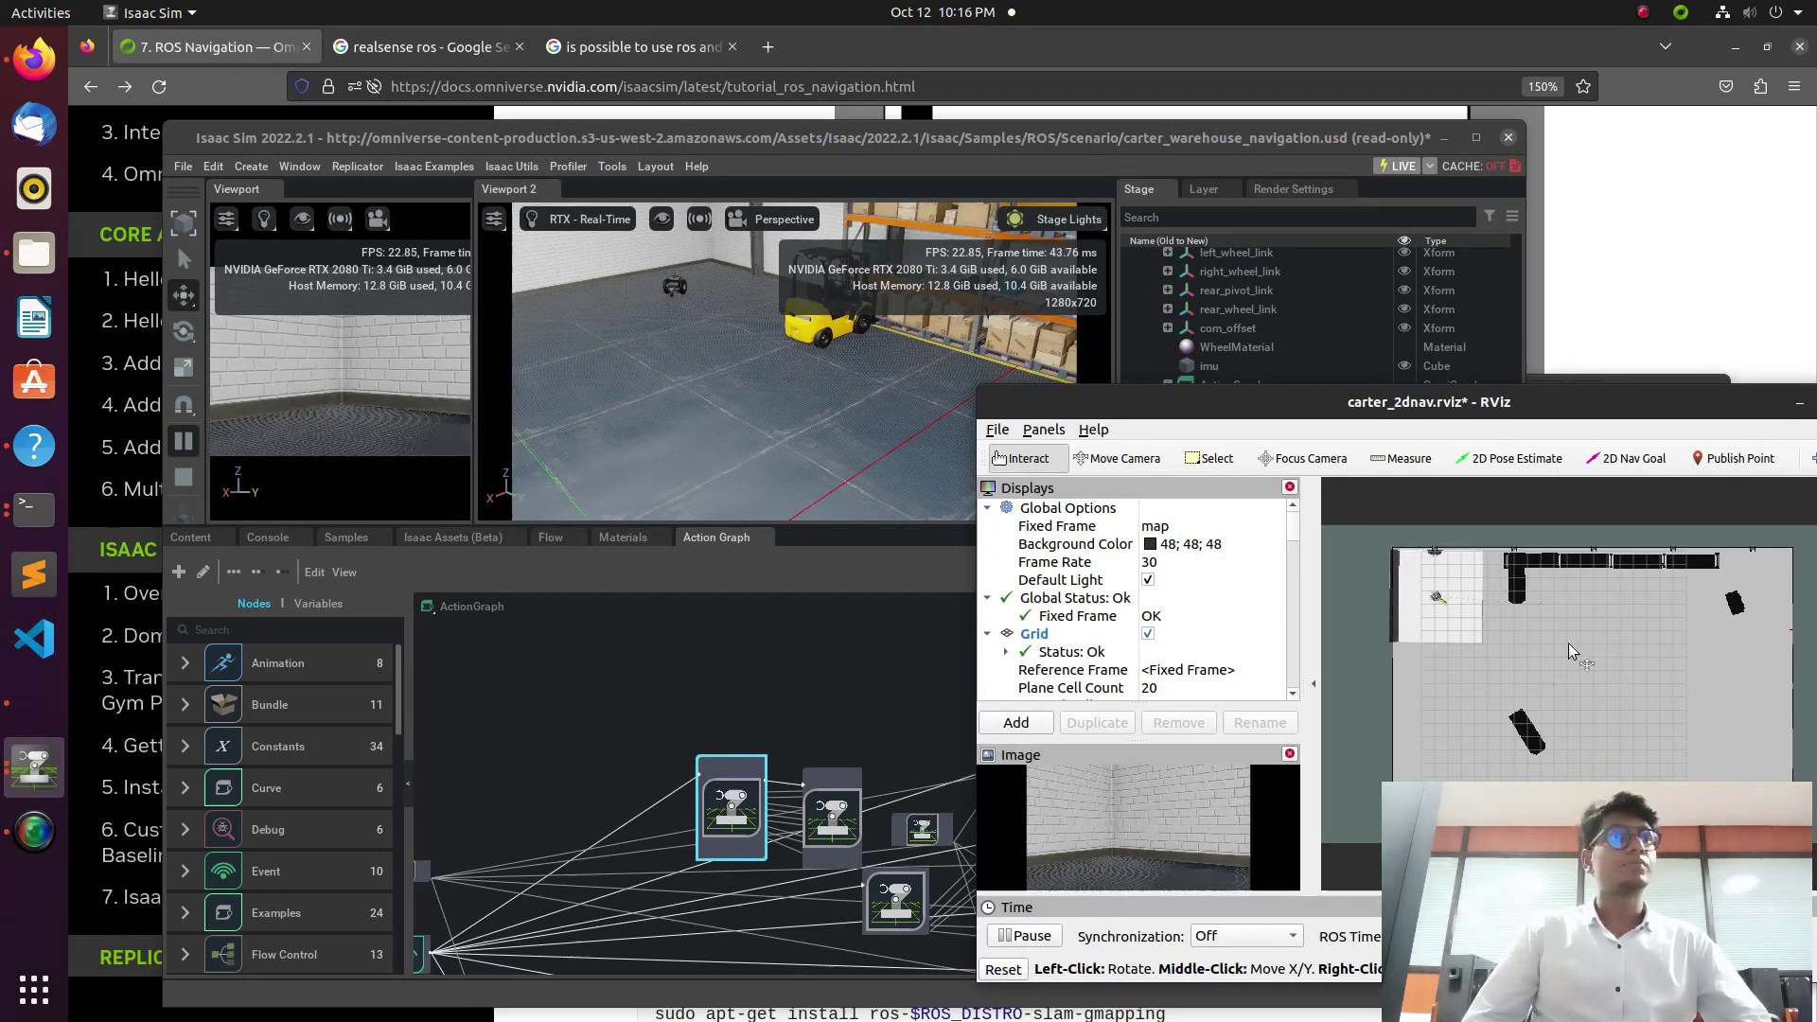
Step: Move Forklift_01 in the Isaac Sim viewport away from the shelving onto the open foreground floor, and deselect it
click(811, 326)
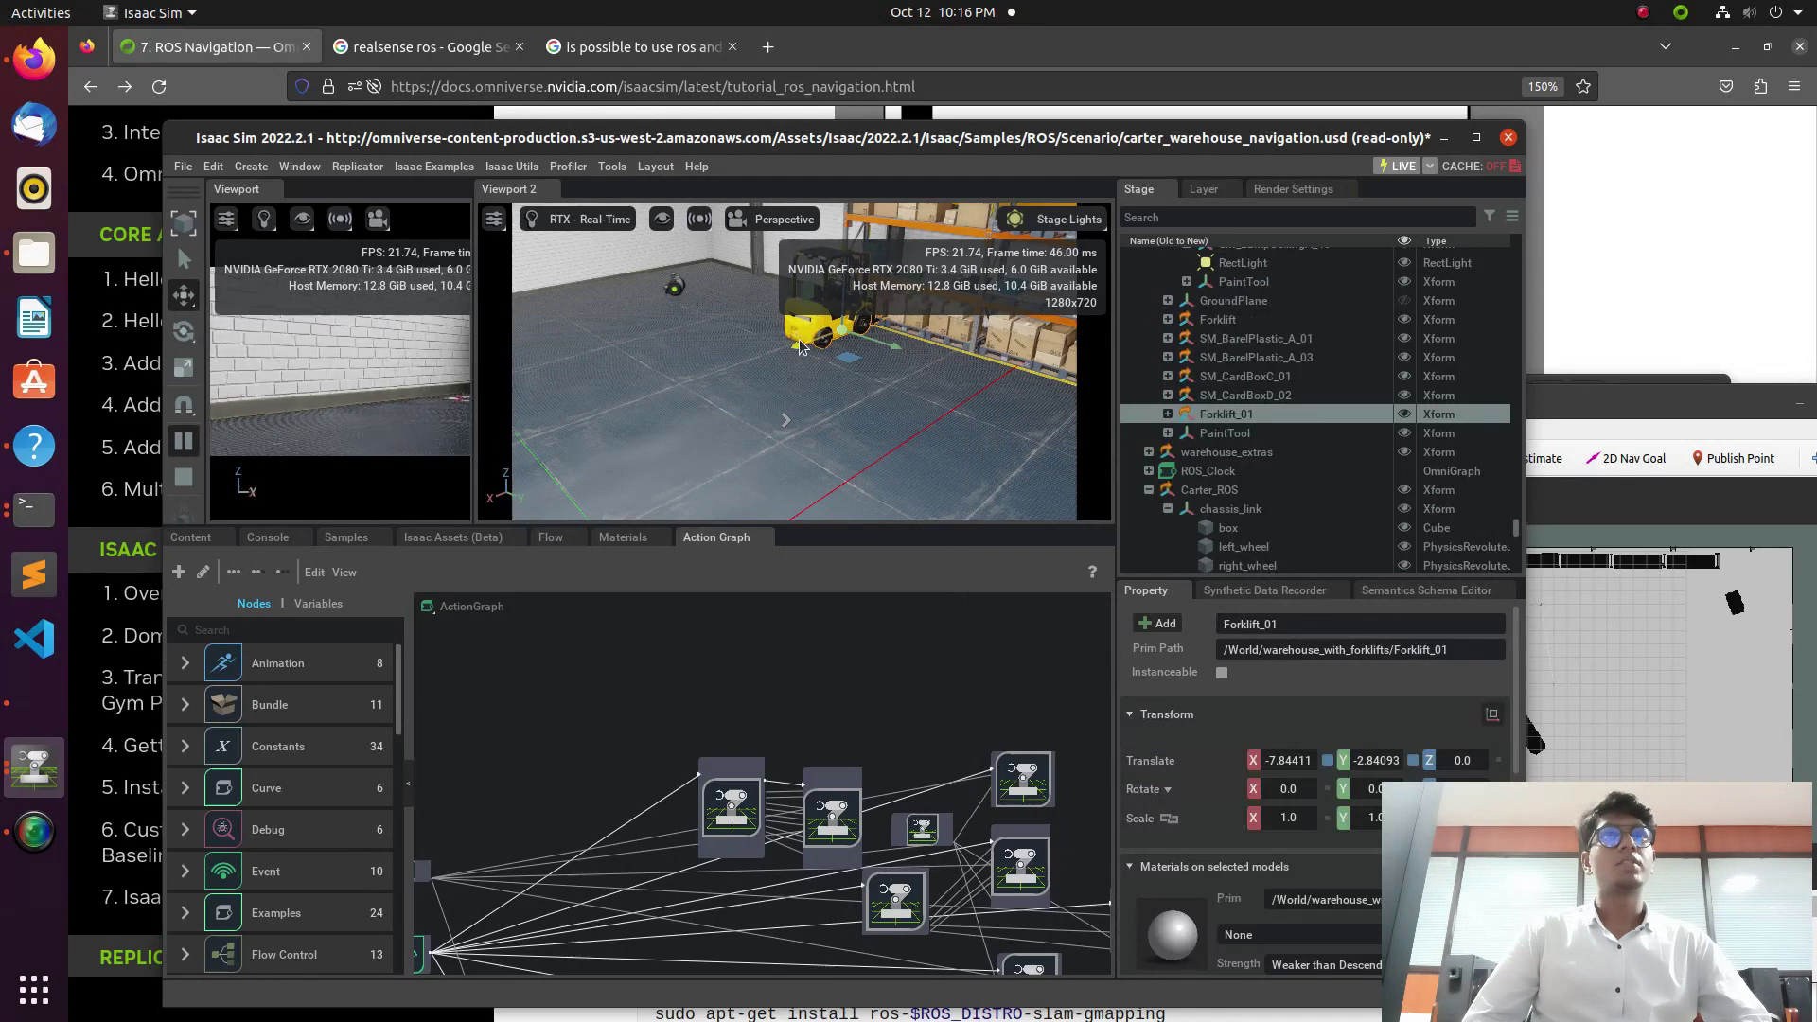
drag(802, 348, 615, 426)
click(634, 441)
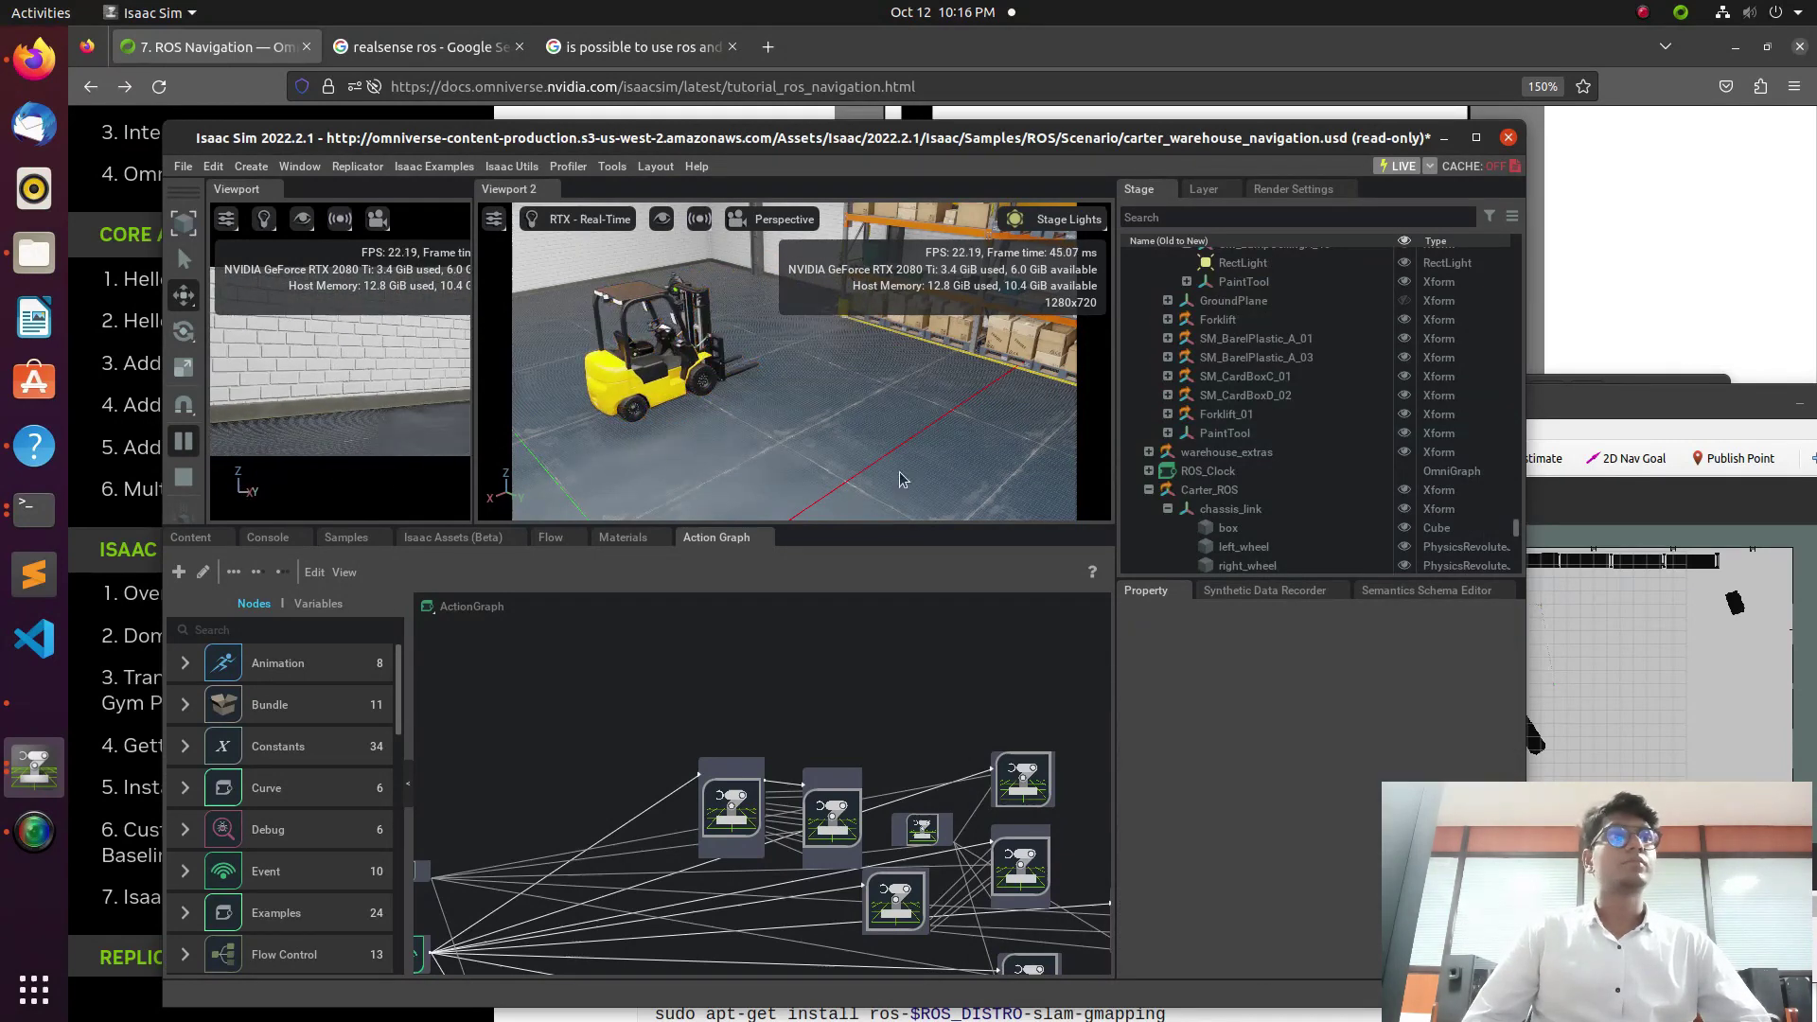
Step: Switch to RViz and send the Carter robot a 2D Nav Goal just below and right of its position, facing lower right
click(1743, 690)
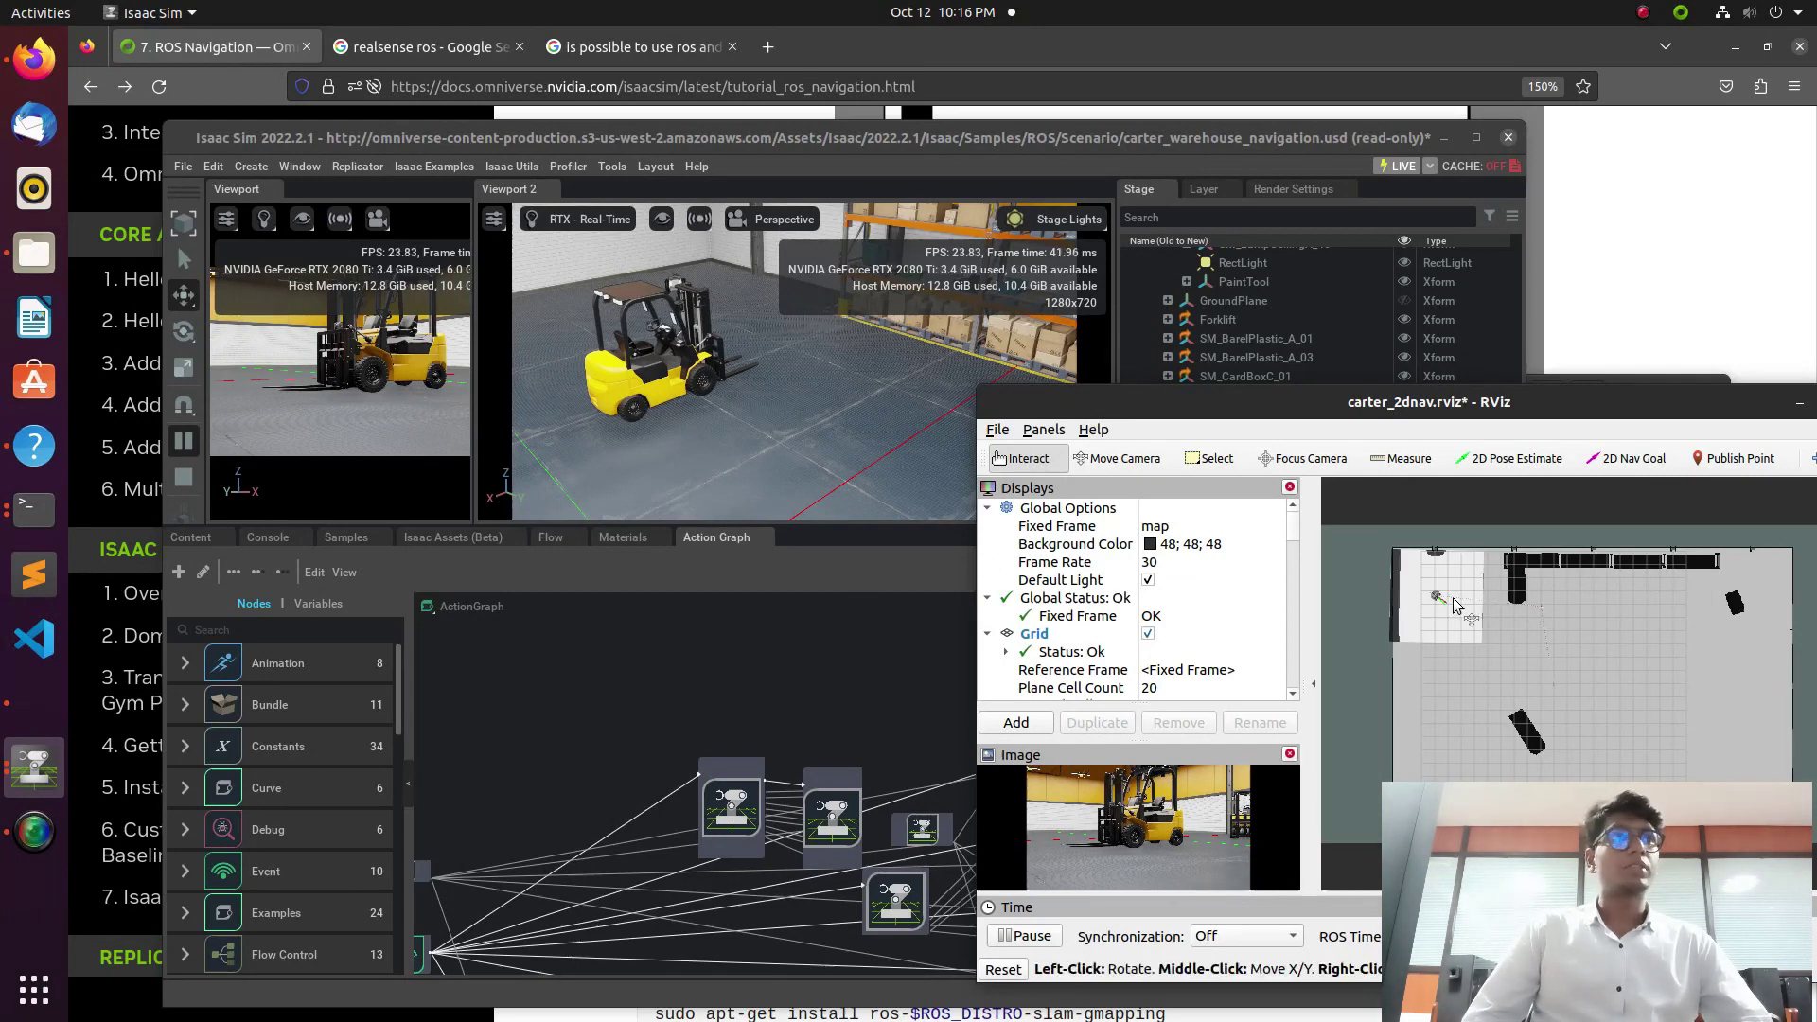
click(1615, 470)
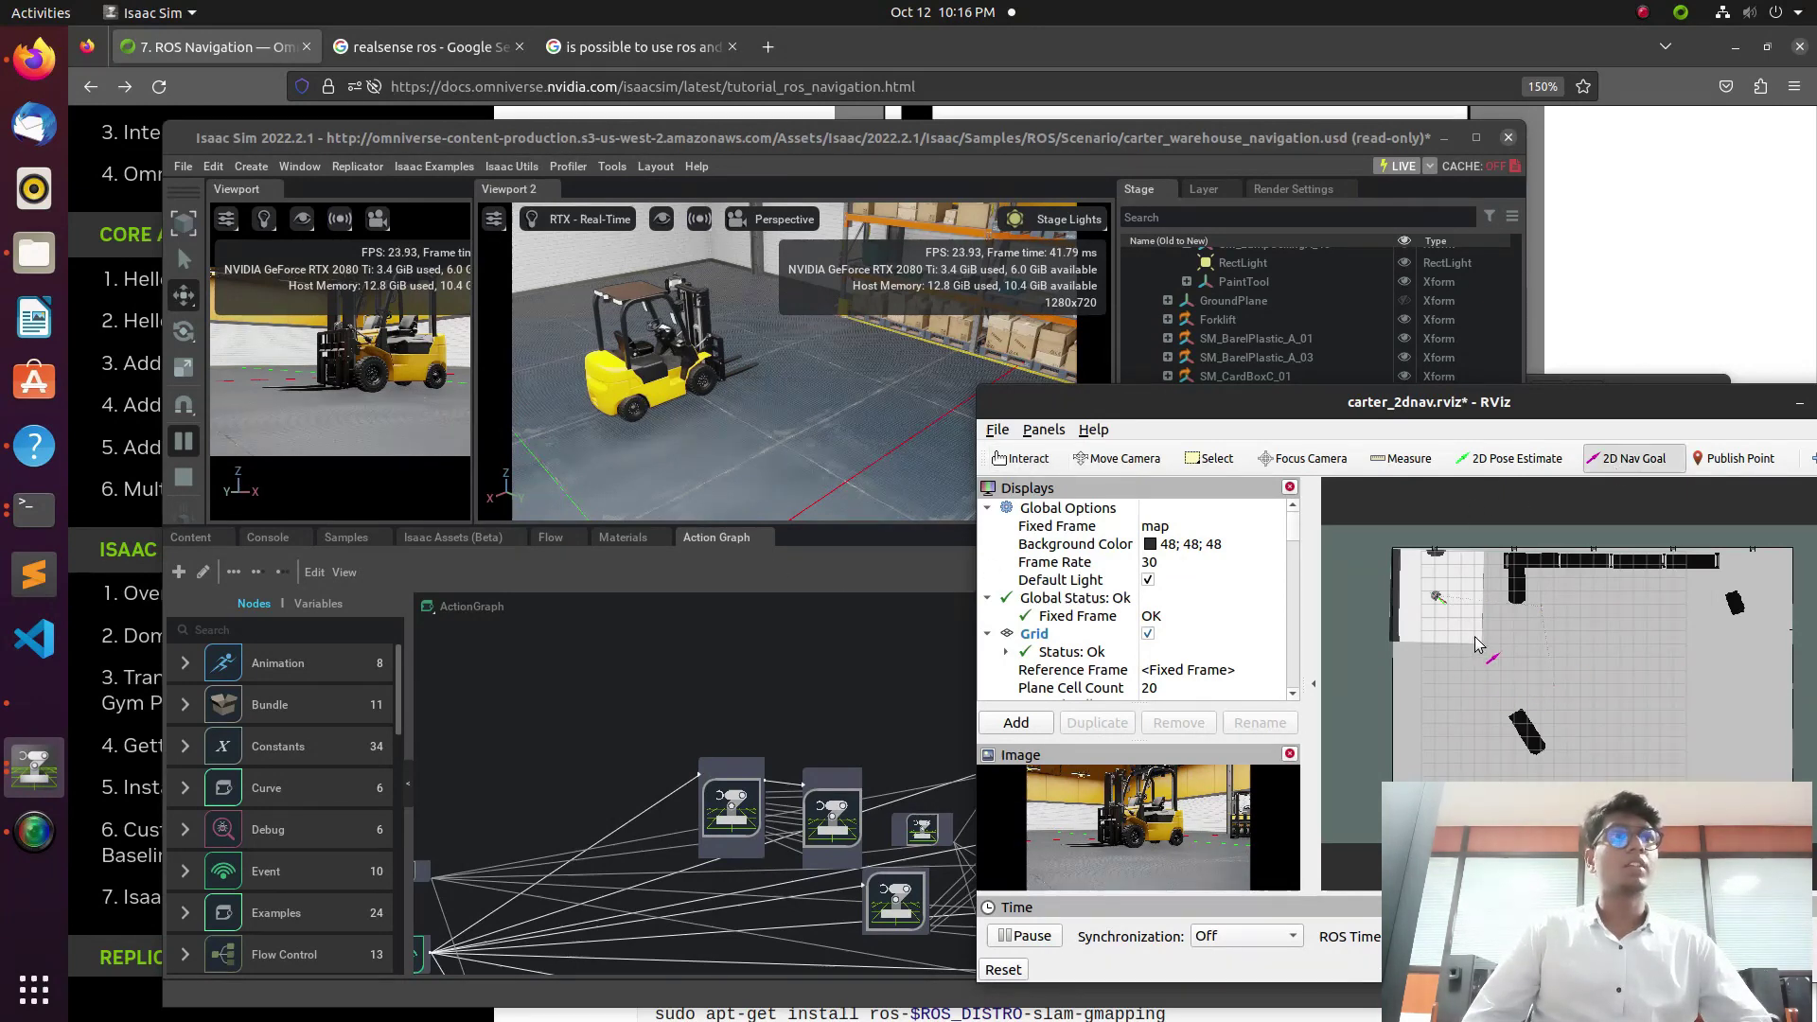
click(1582, 693)
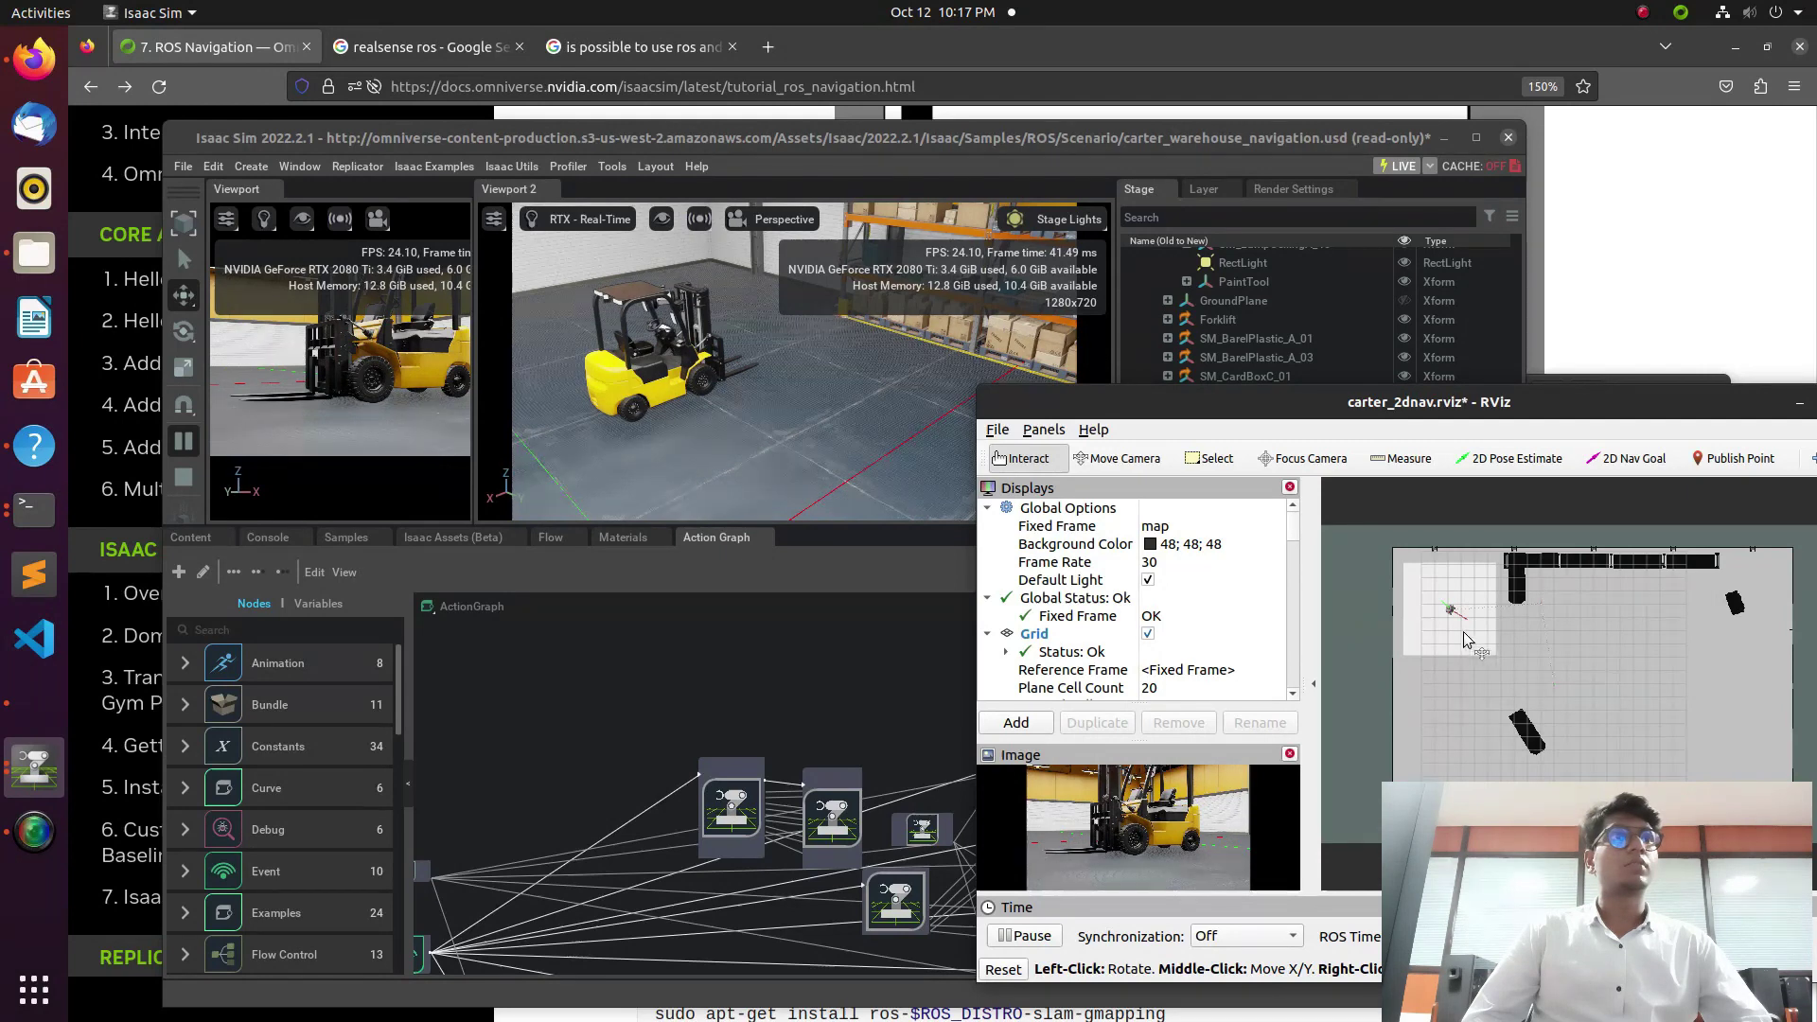
Step: Send the robot another 2D Nav Goal a short way to its right, close to the relocated forklift, facing lower right
key(g)
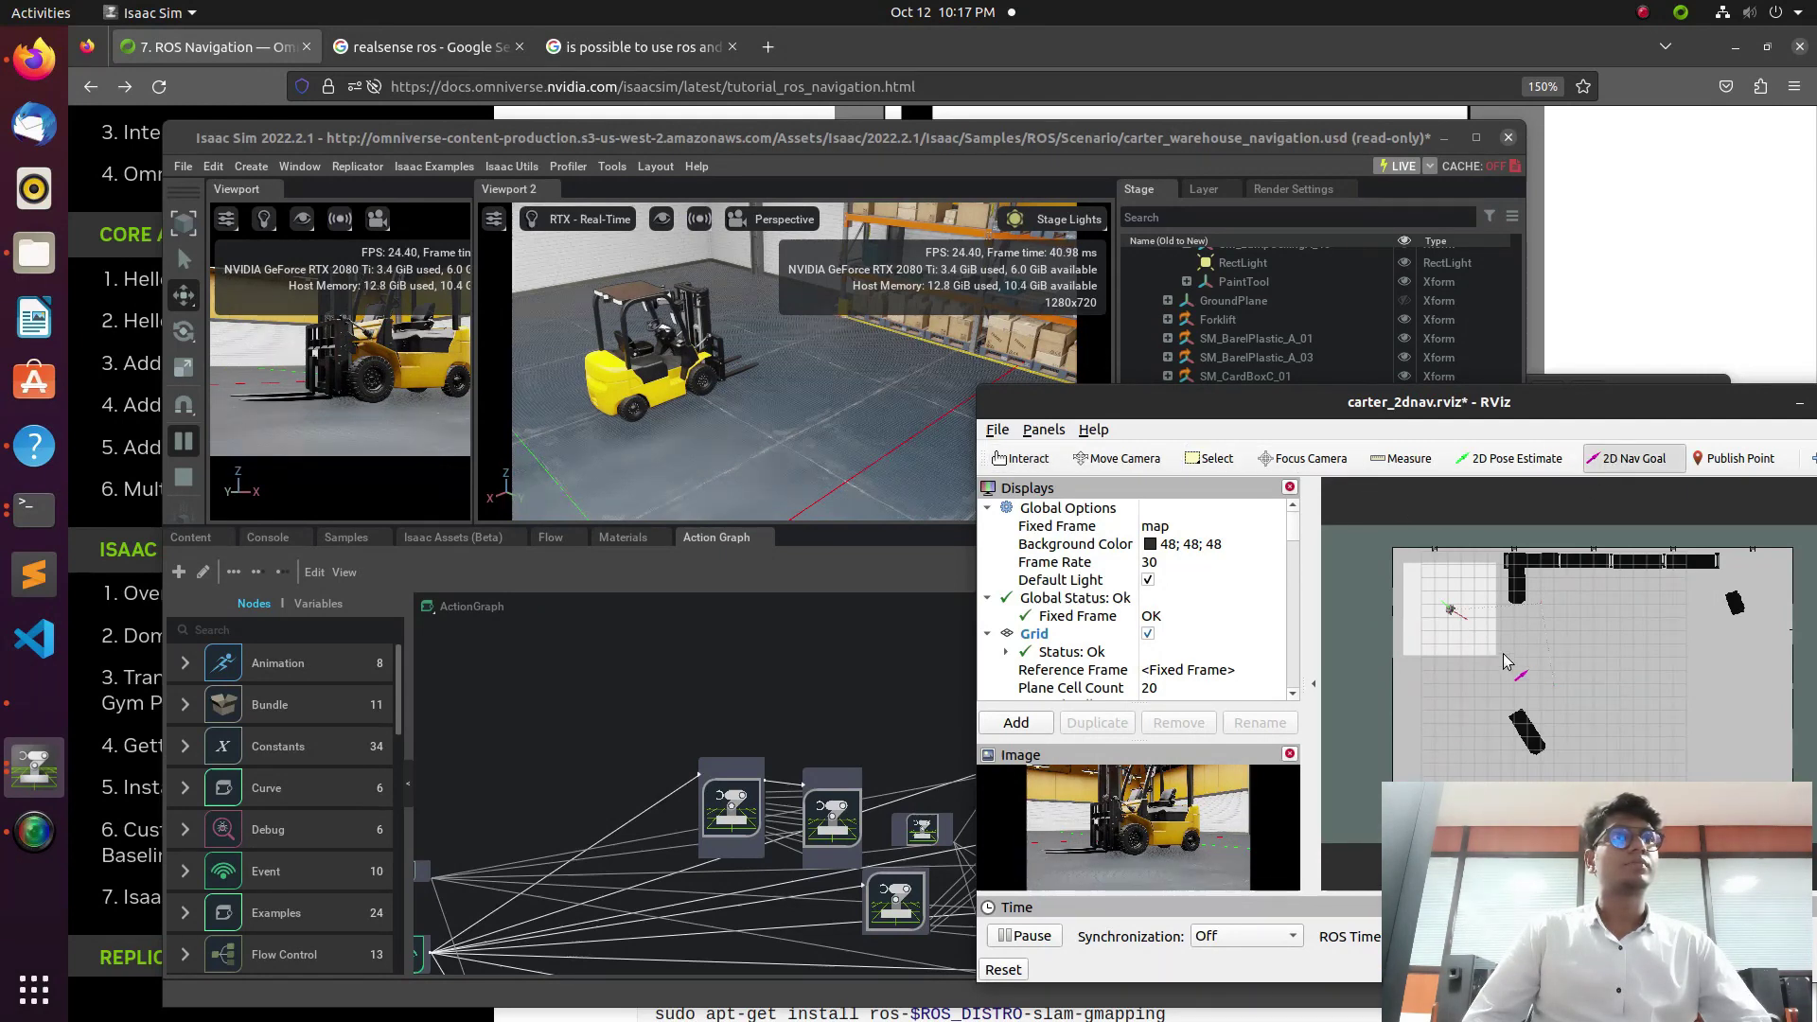
click(1673, 720)
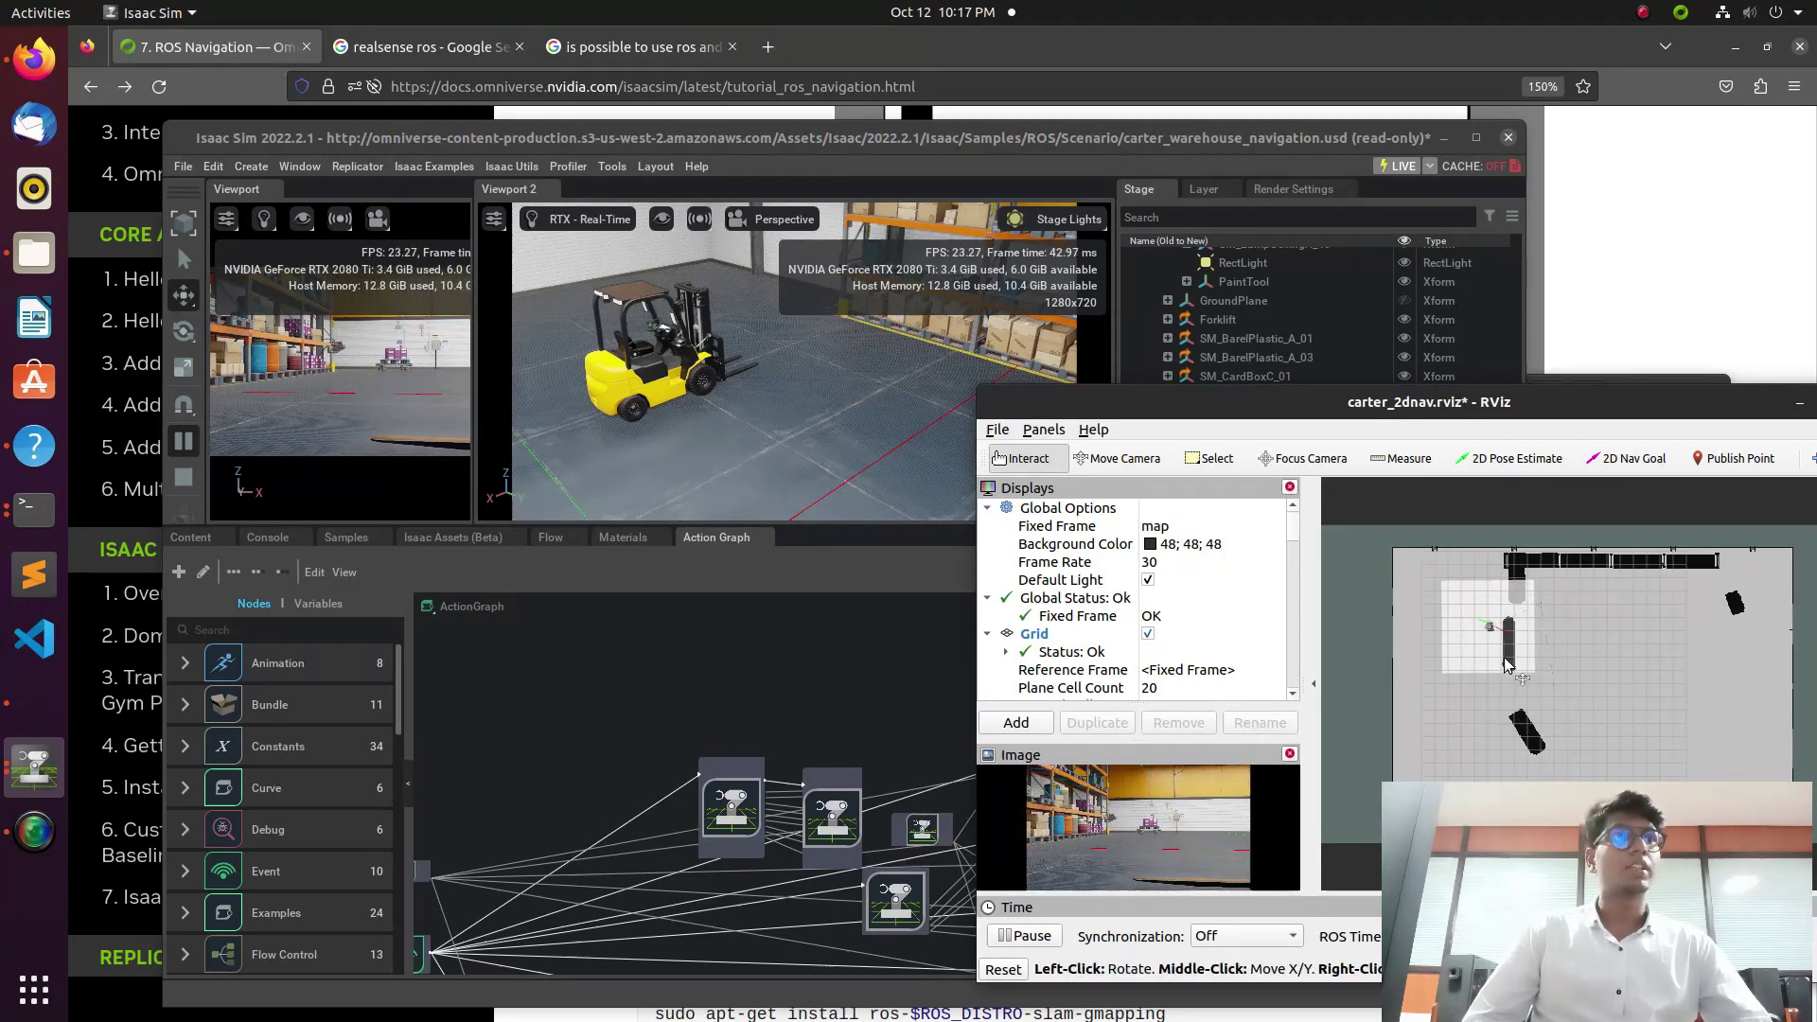
scroll(1500, 659, up, 3)
scroll(1500, 660, up, 3)
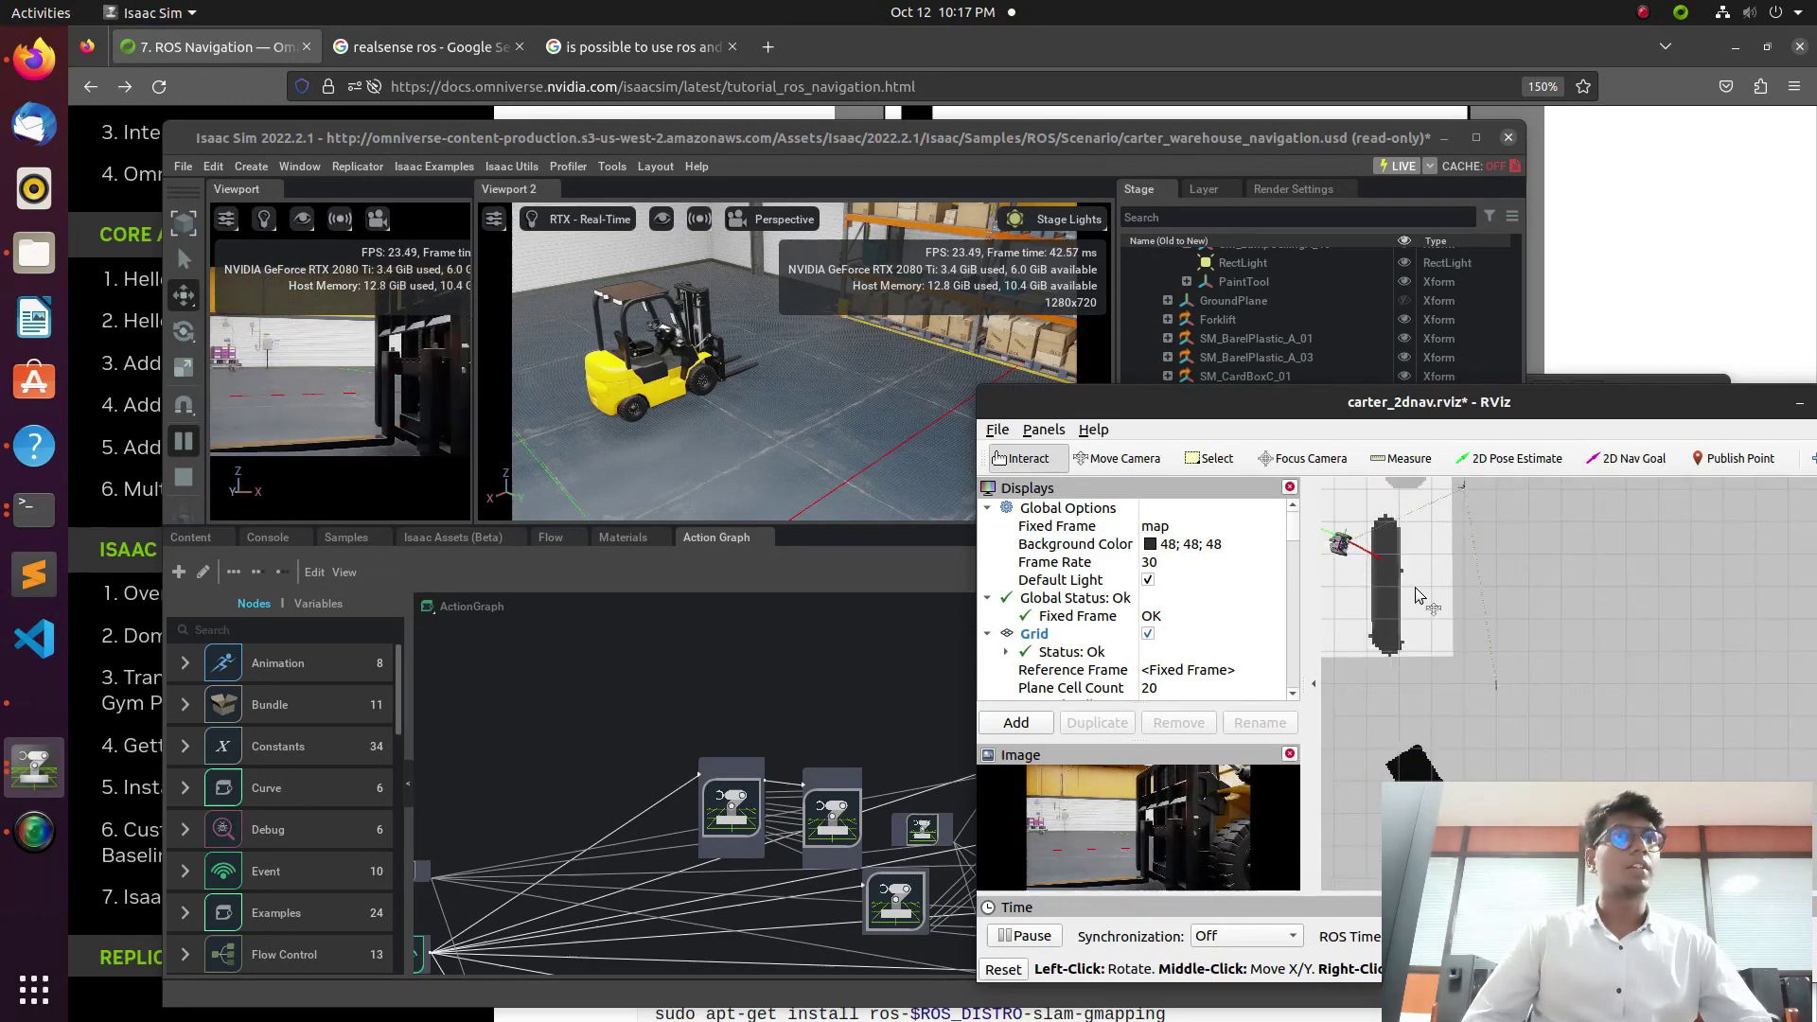
drag(1384, 560, 1335, 576)
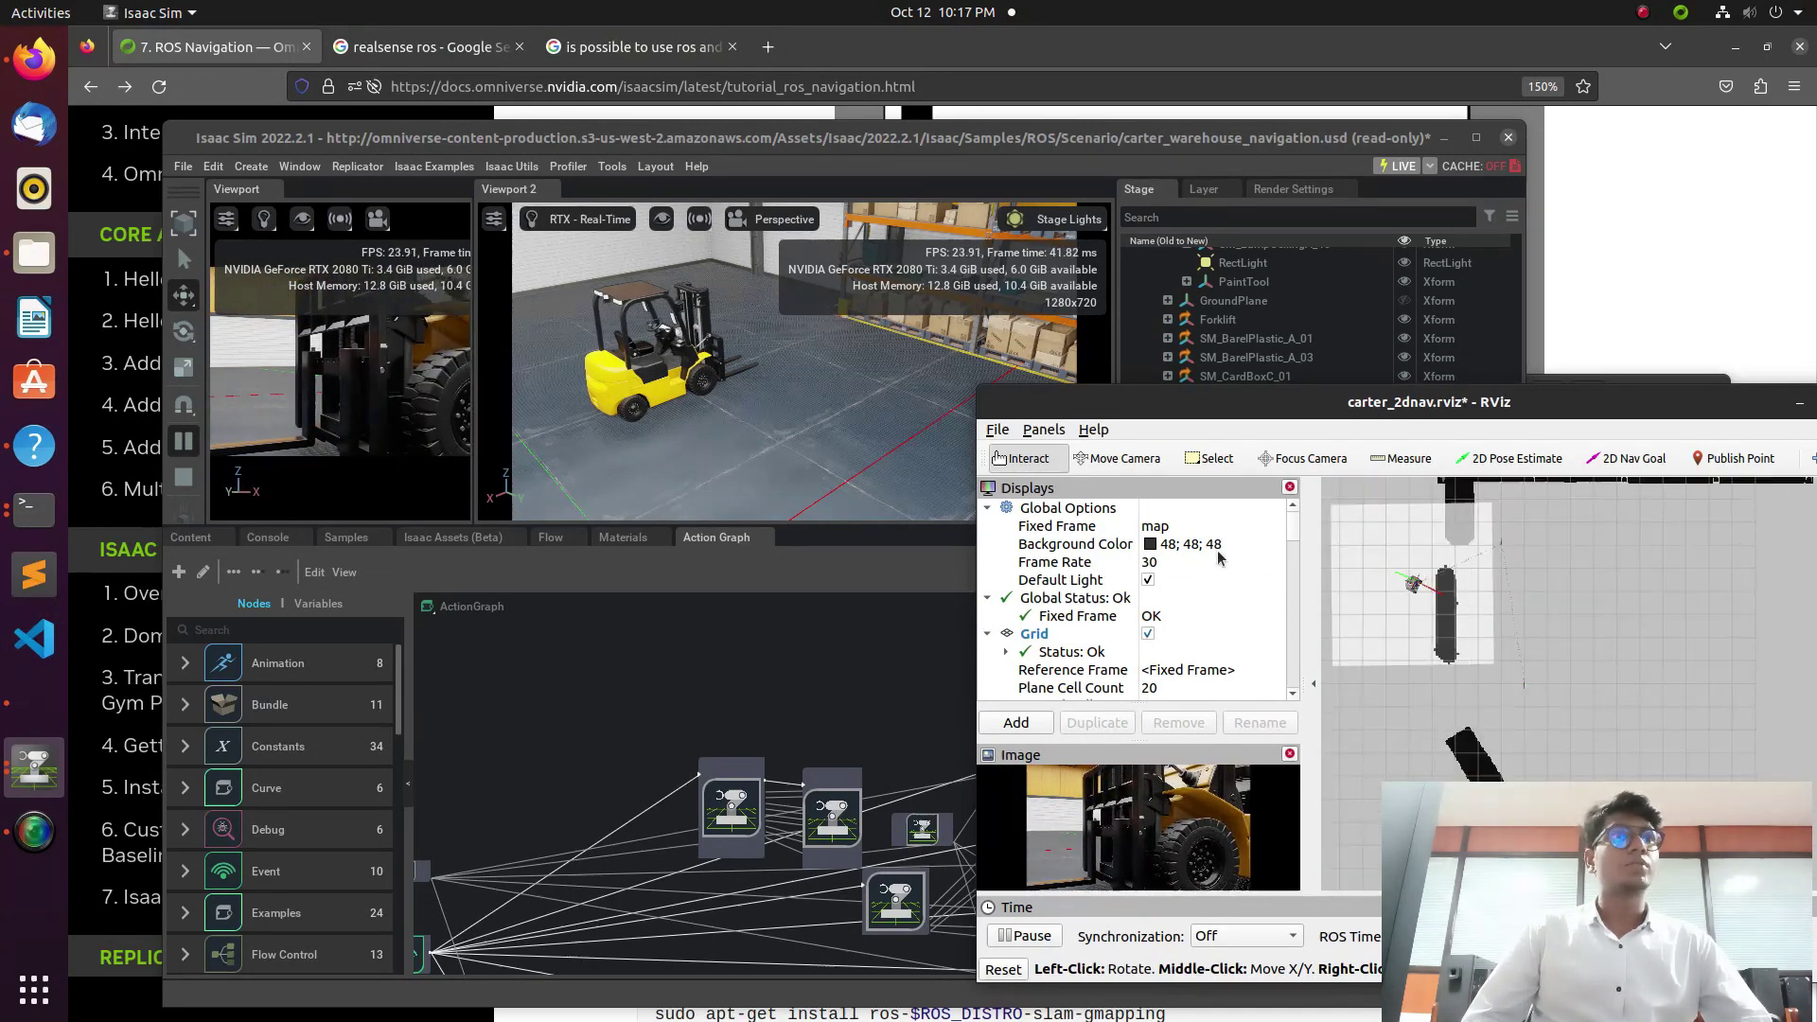
scroll(1335, 575, down, 3)
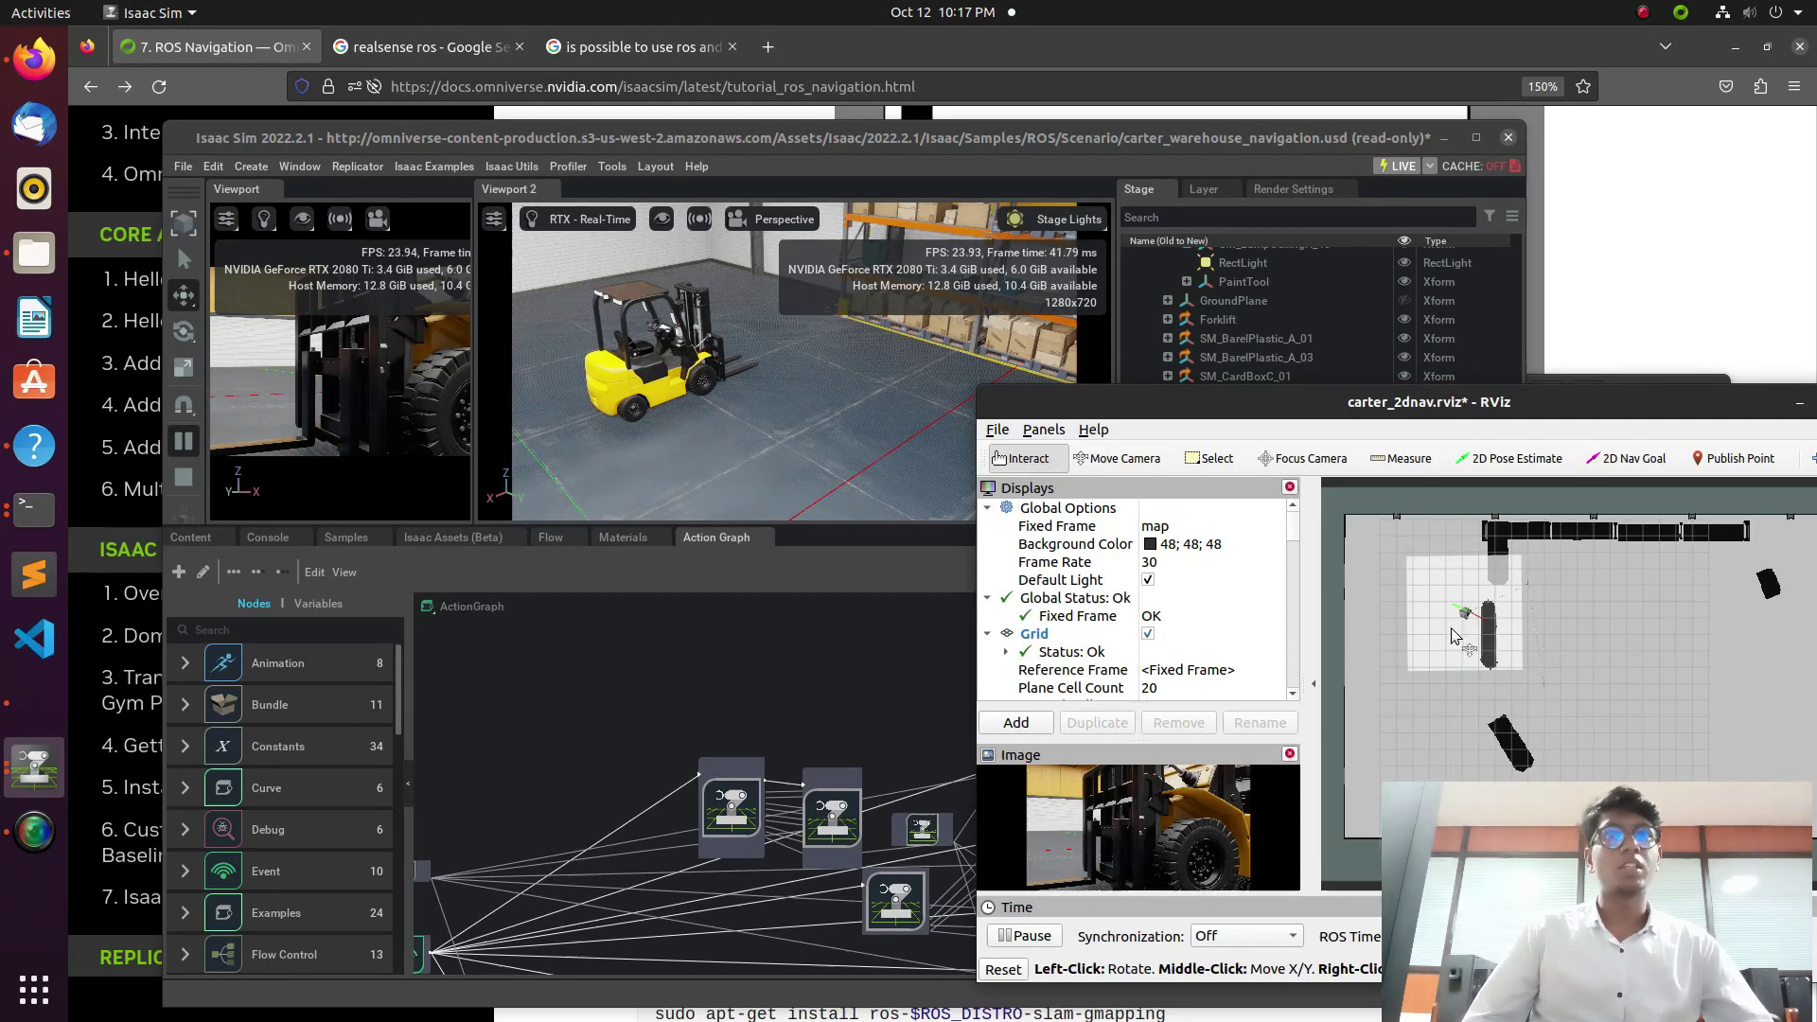
Step: Send the robot one 2D Nav Goal in the free area below and left of the forklift and another in the gap above it
click(1630, 458)
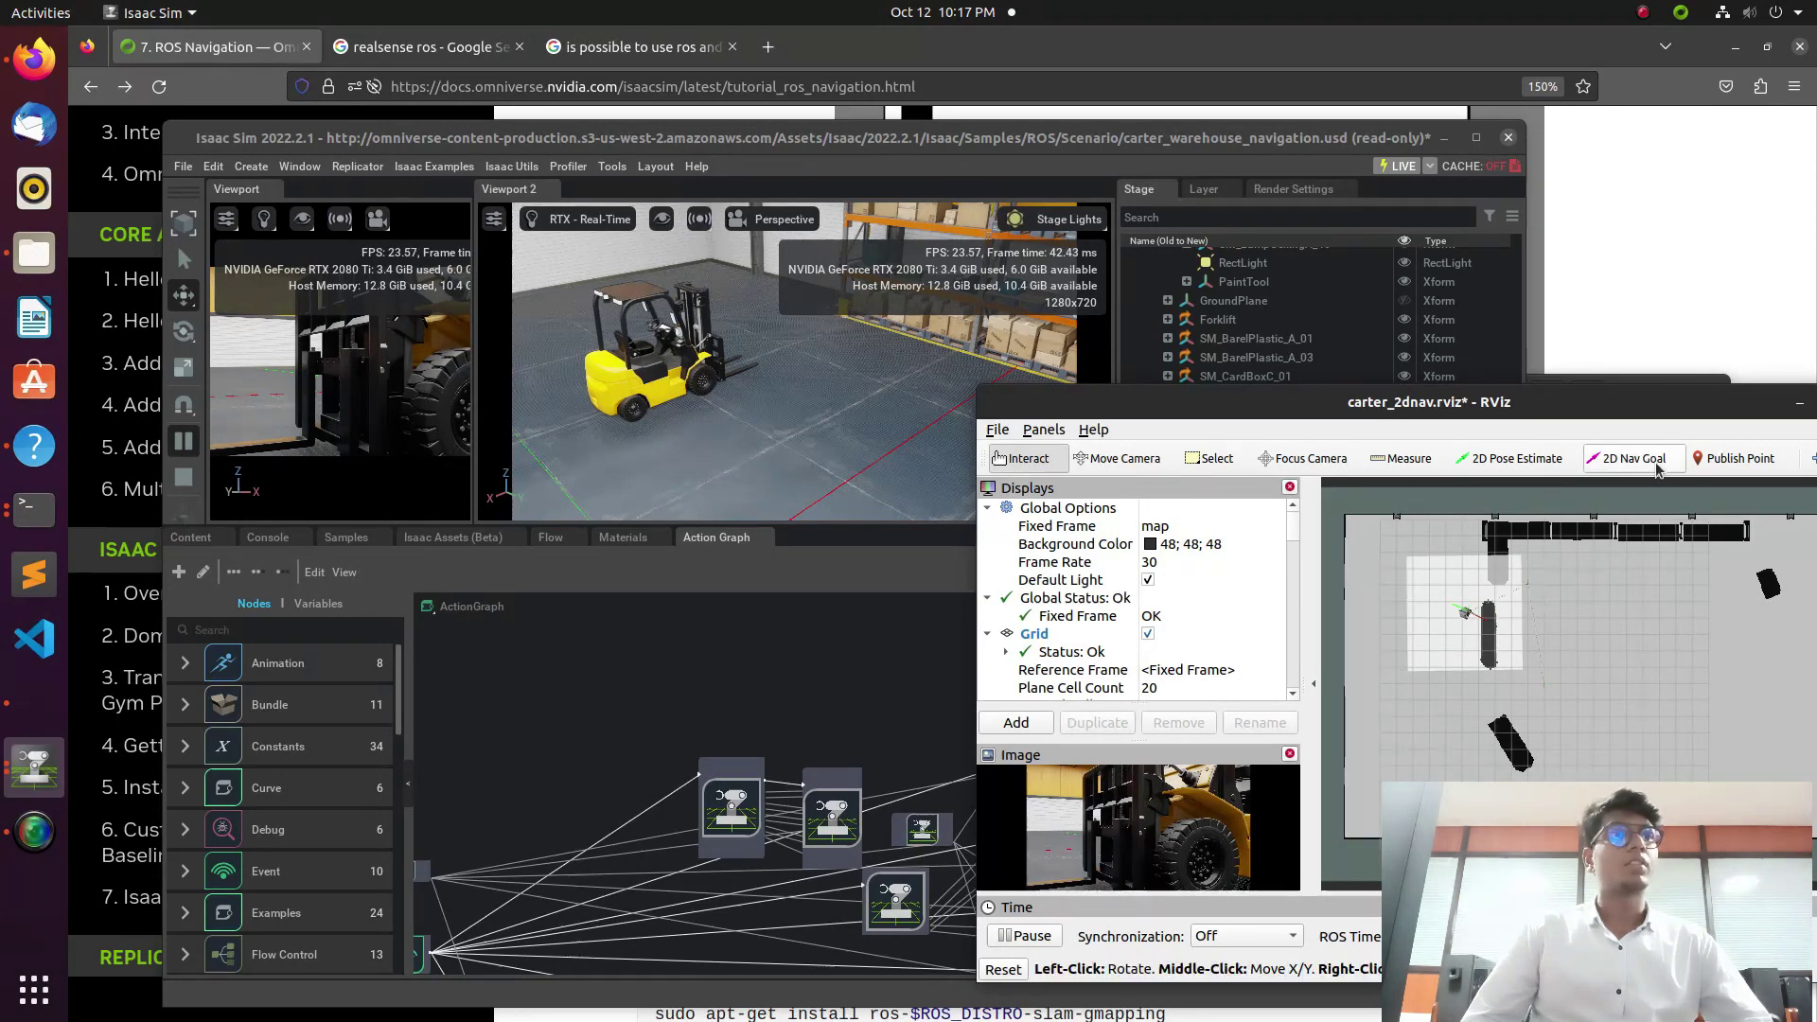
drag(1436, 699, 1684, 727)
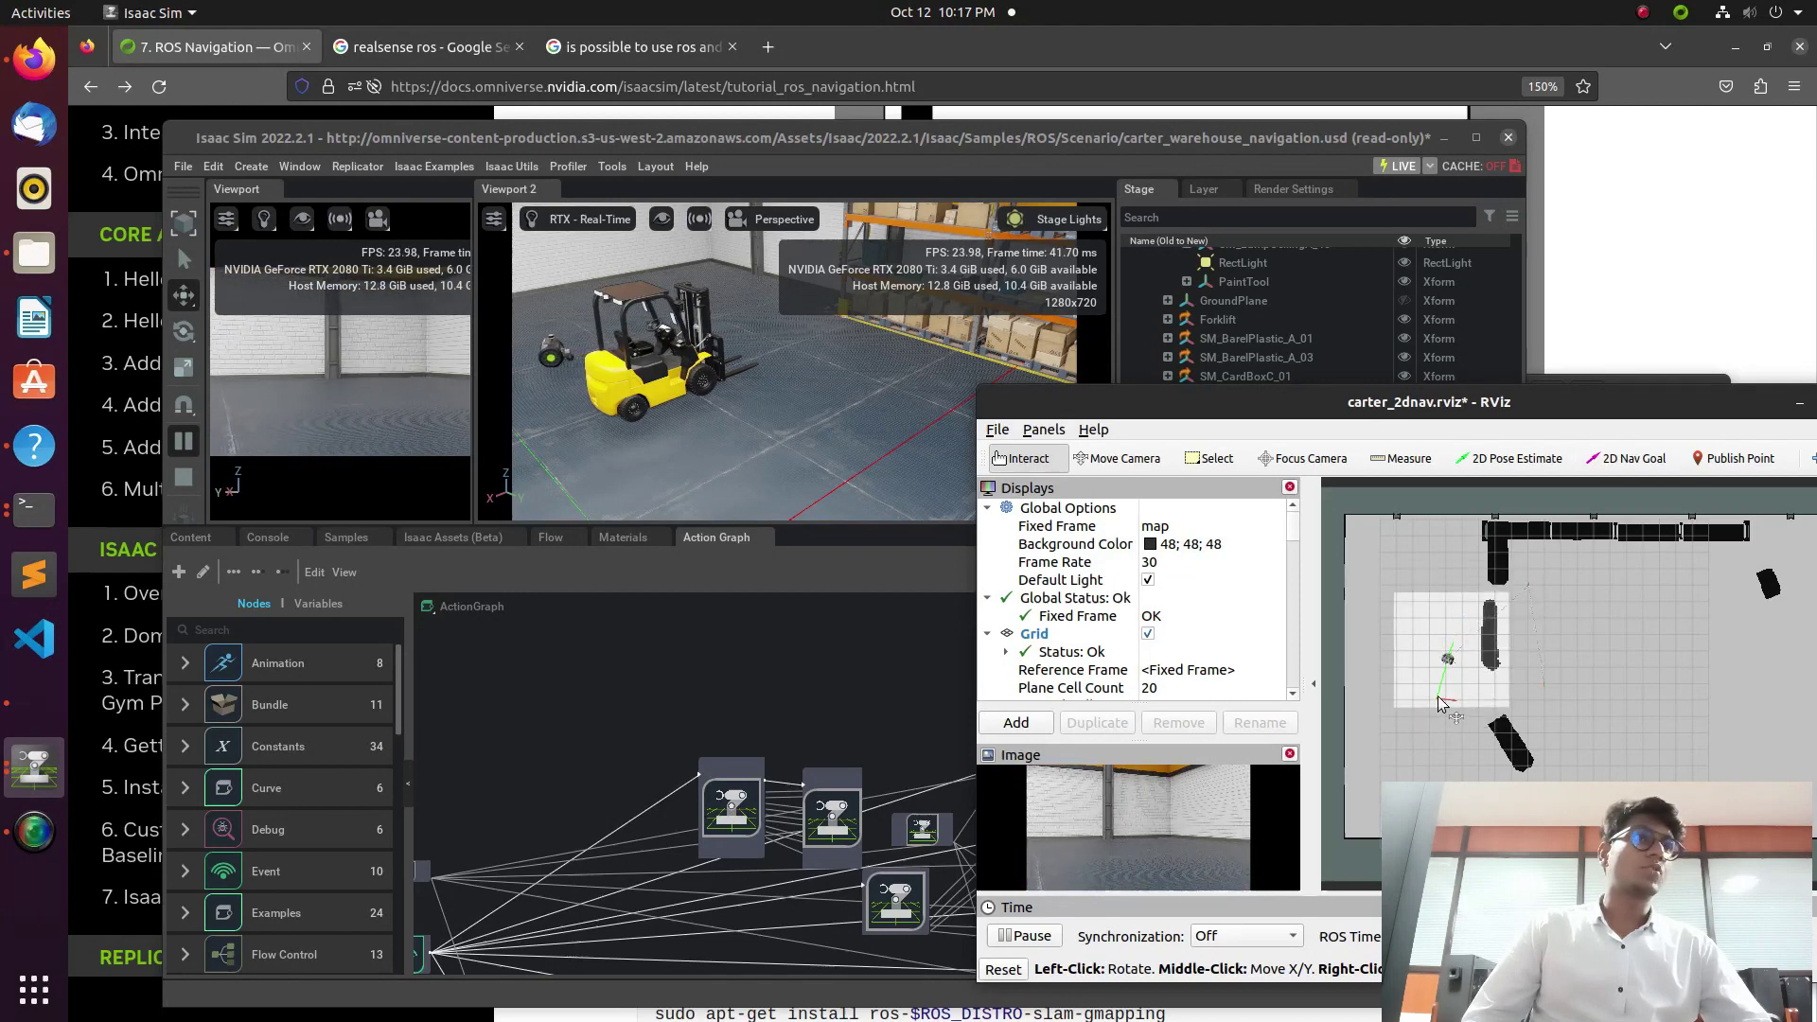
click(1635, 458)
click(1603, 614)
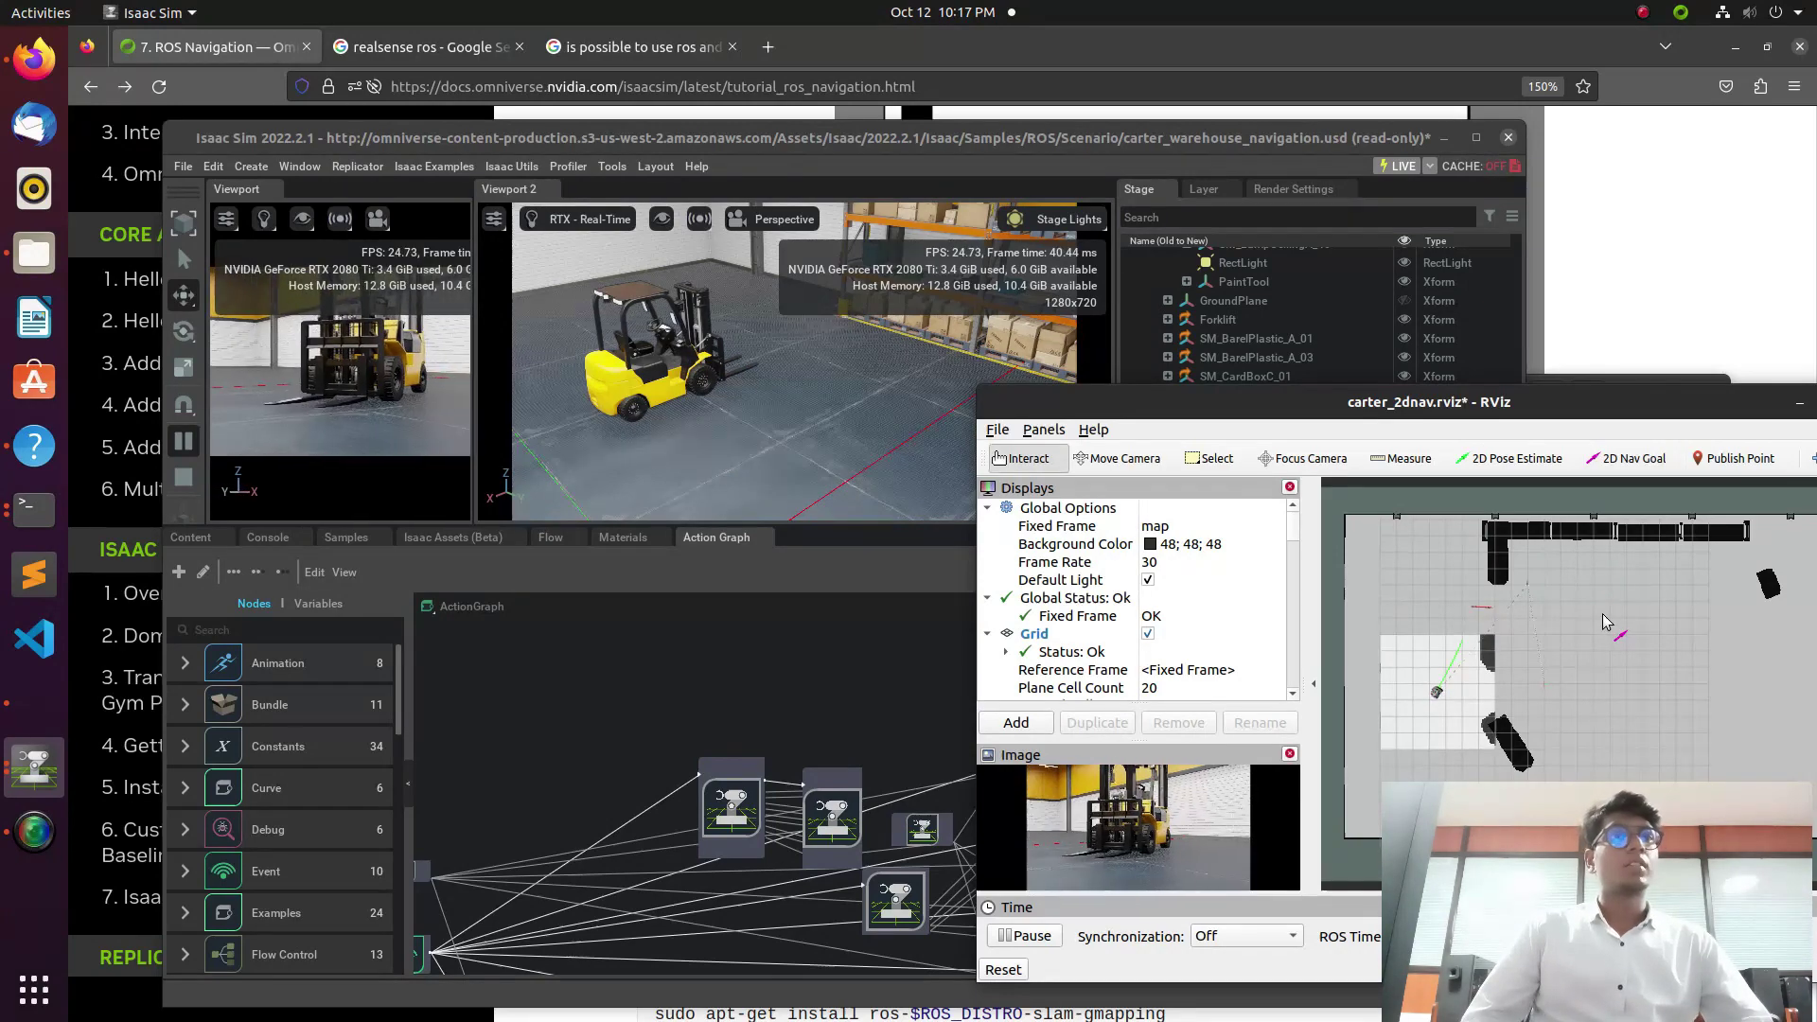
Step: Add a LaserScan display for the /scan topic
scroll(1113, 636, down, 5)
scroll(1113, 636, down, 5)
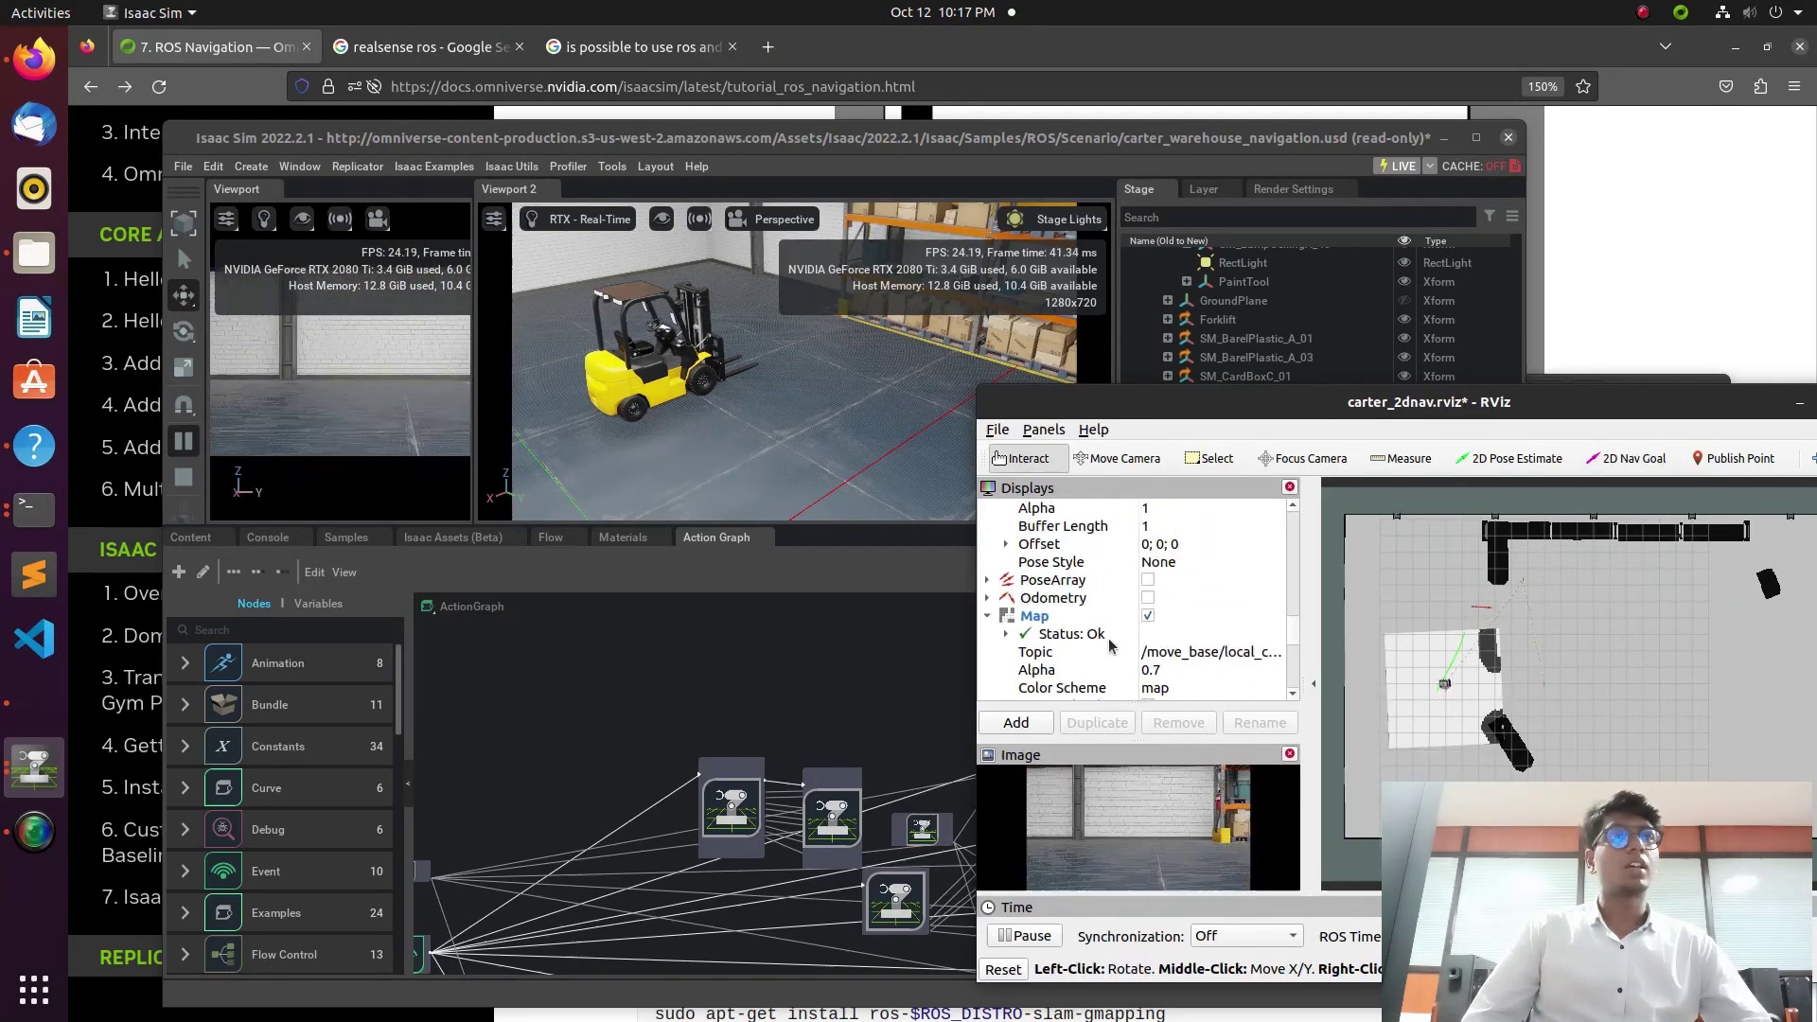
click(1021, 724)
click(875, 228)
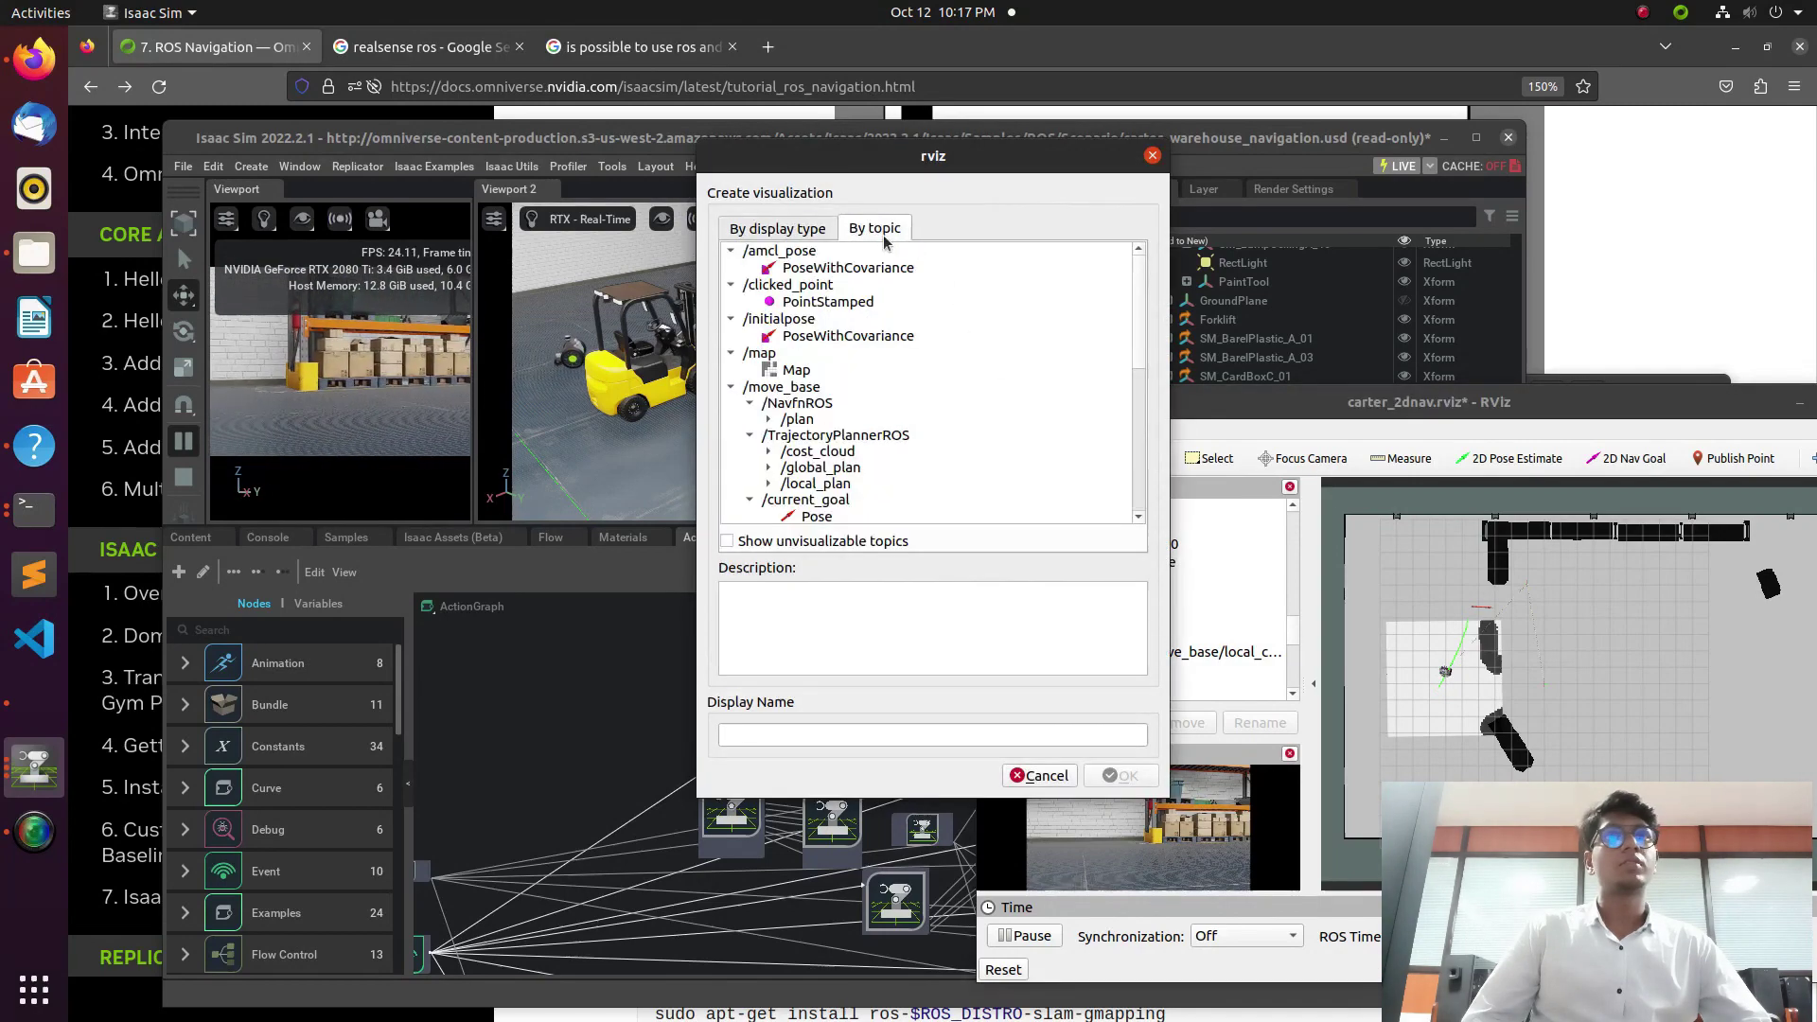
scroll(843, 432, down, 6)
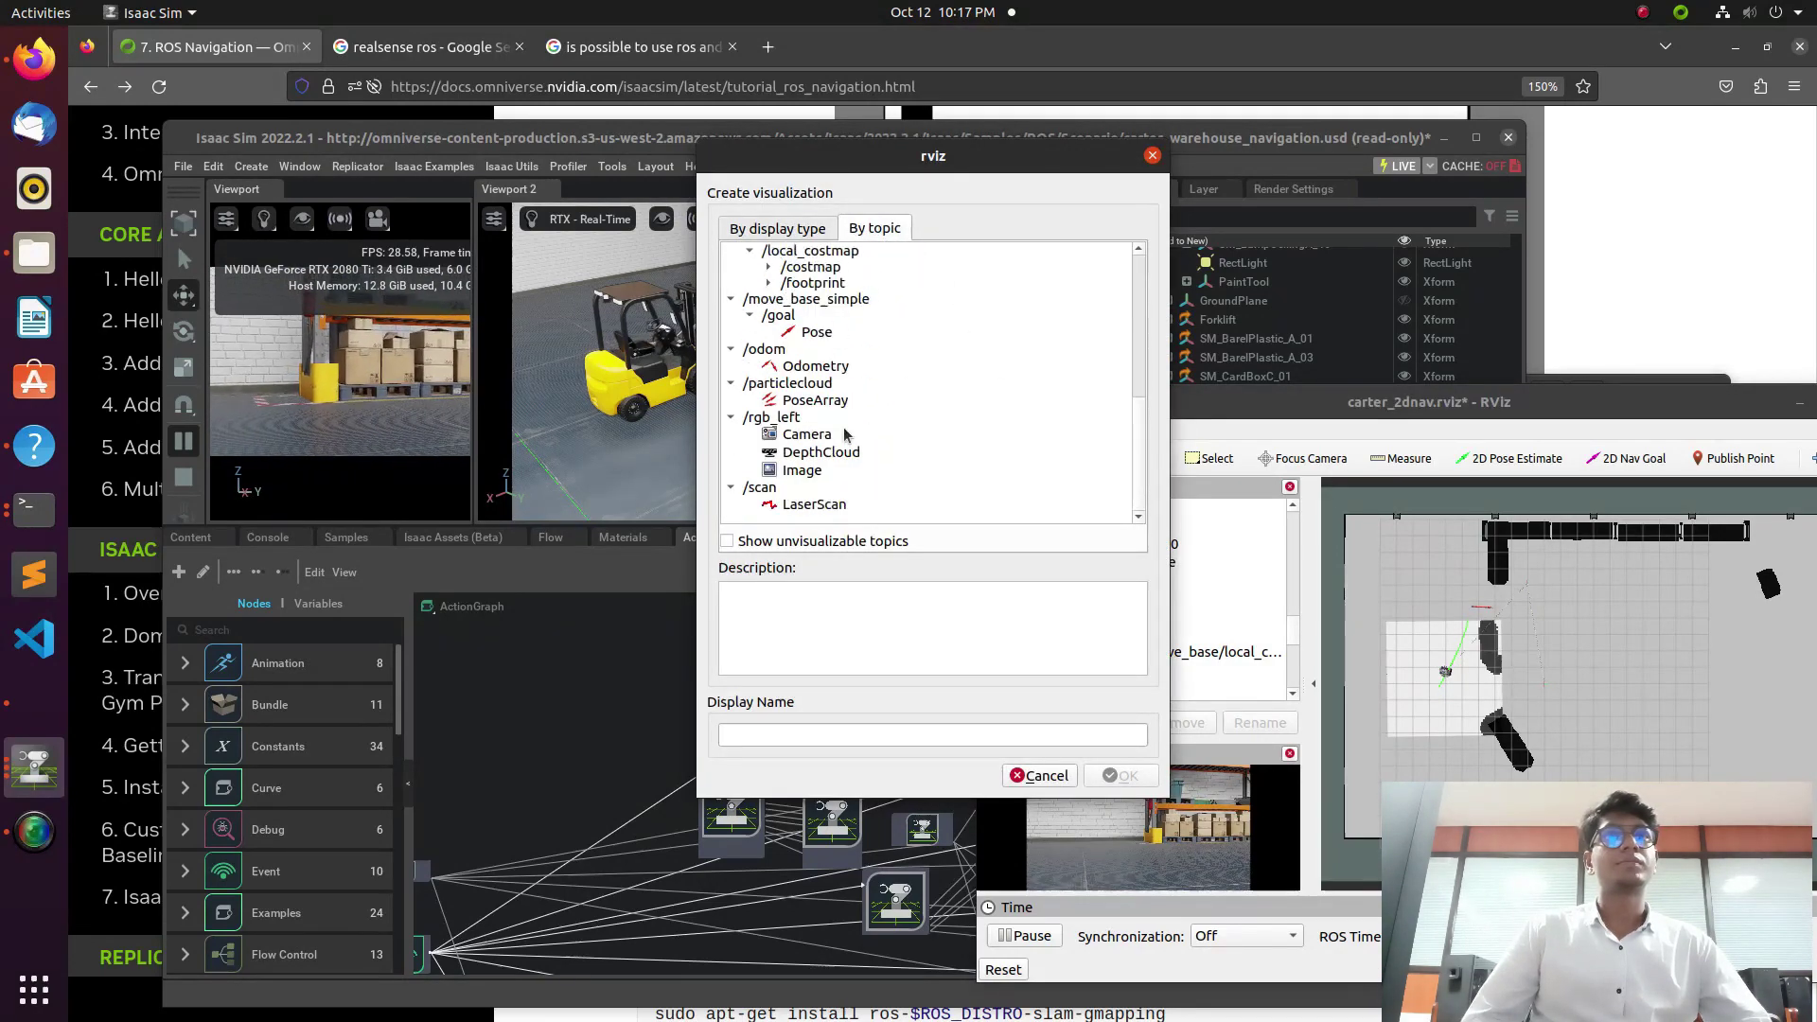
click(850, 506)
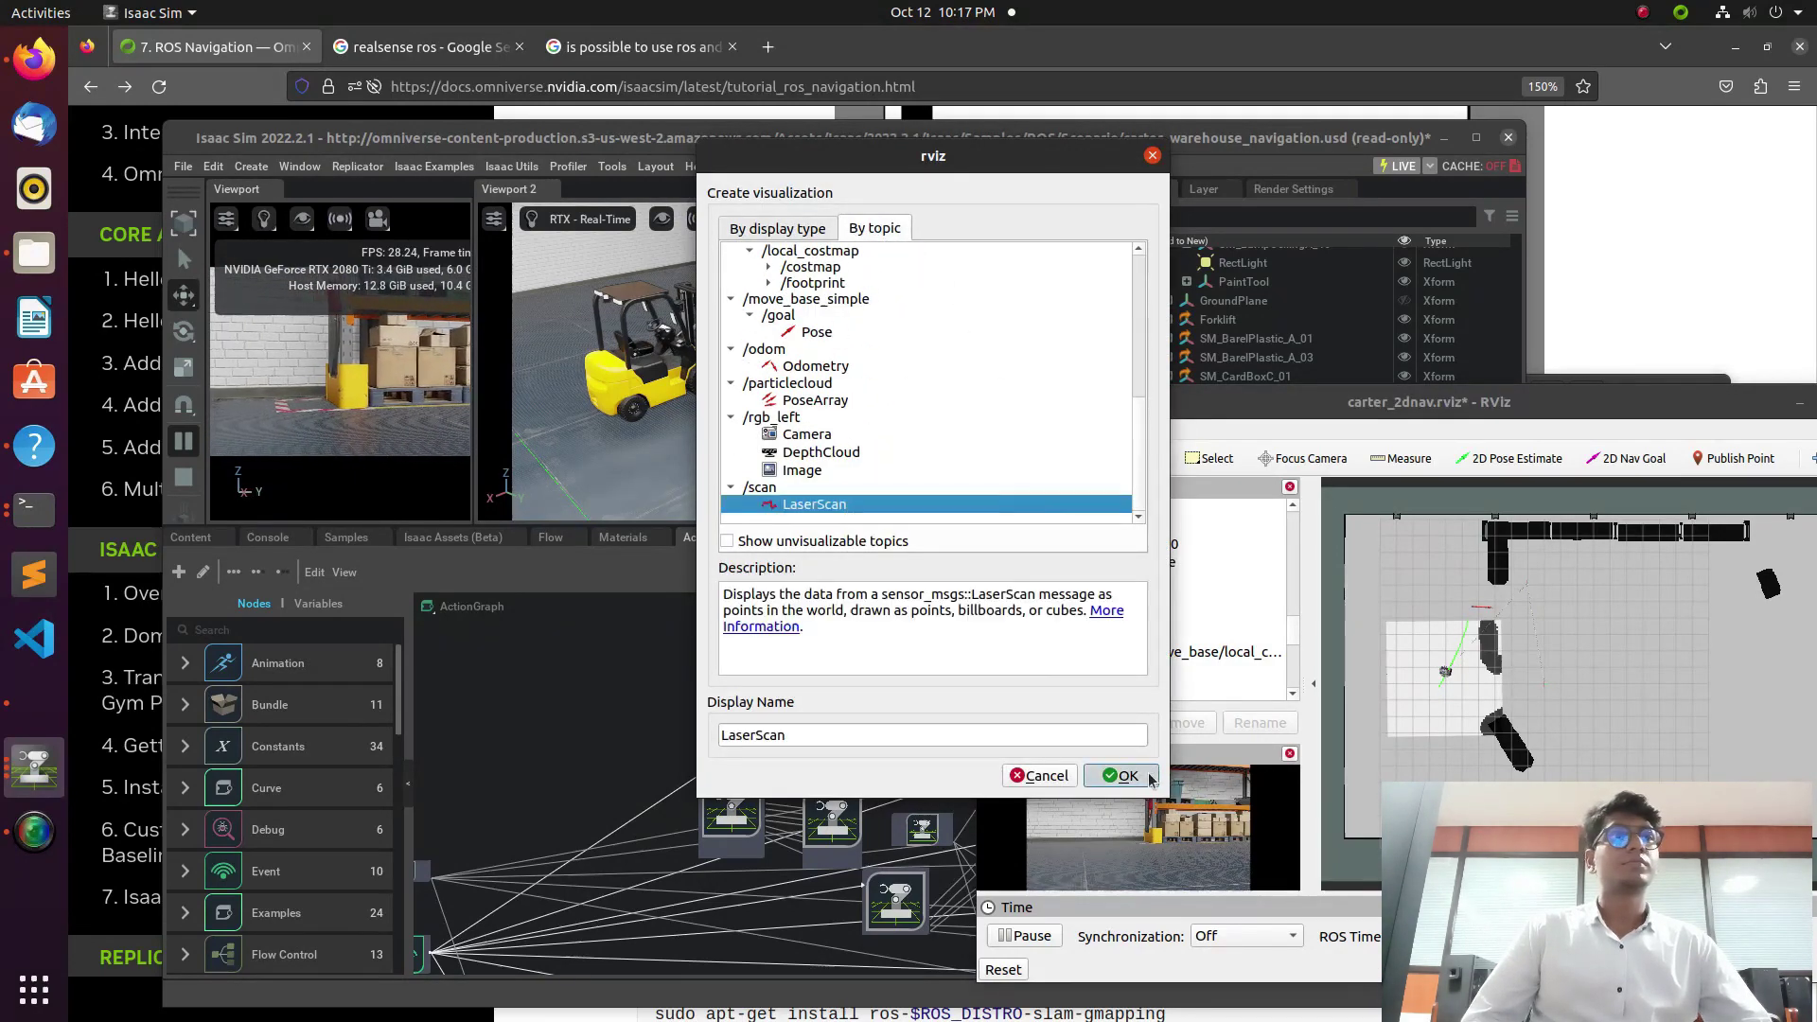
click(1125, 776)
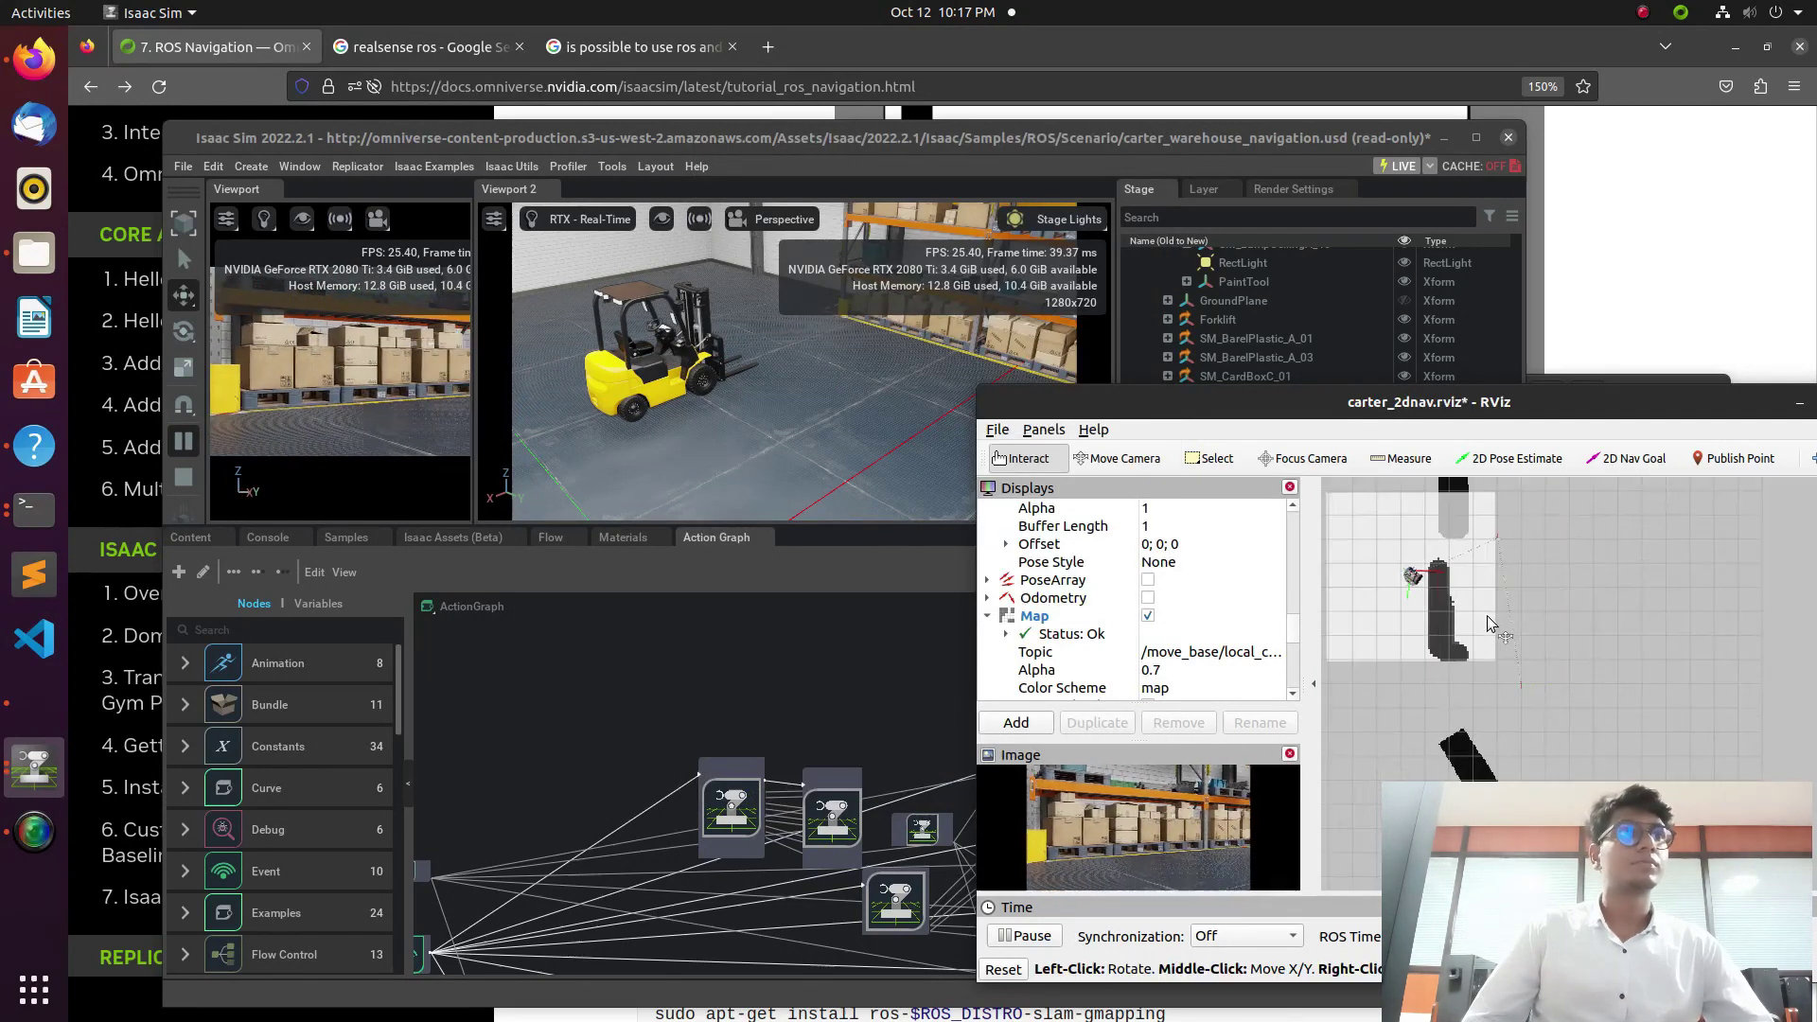
Step: Set the LaserScan display's point size to 0.05 m
scroll(1032, 606, down, 3)
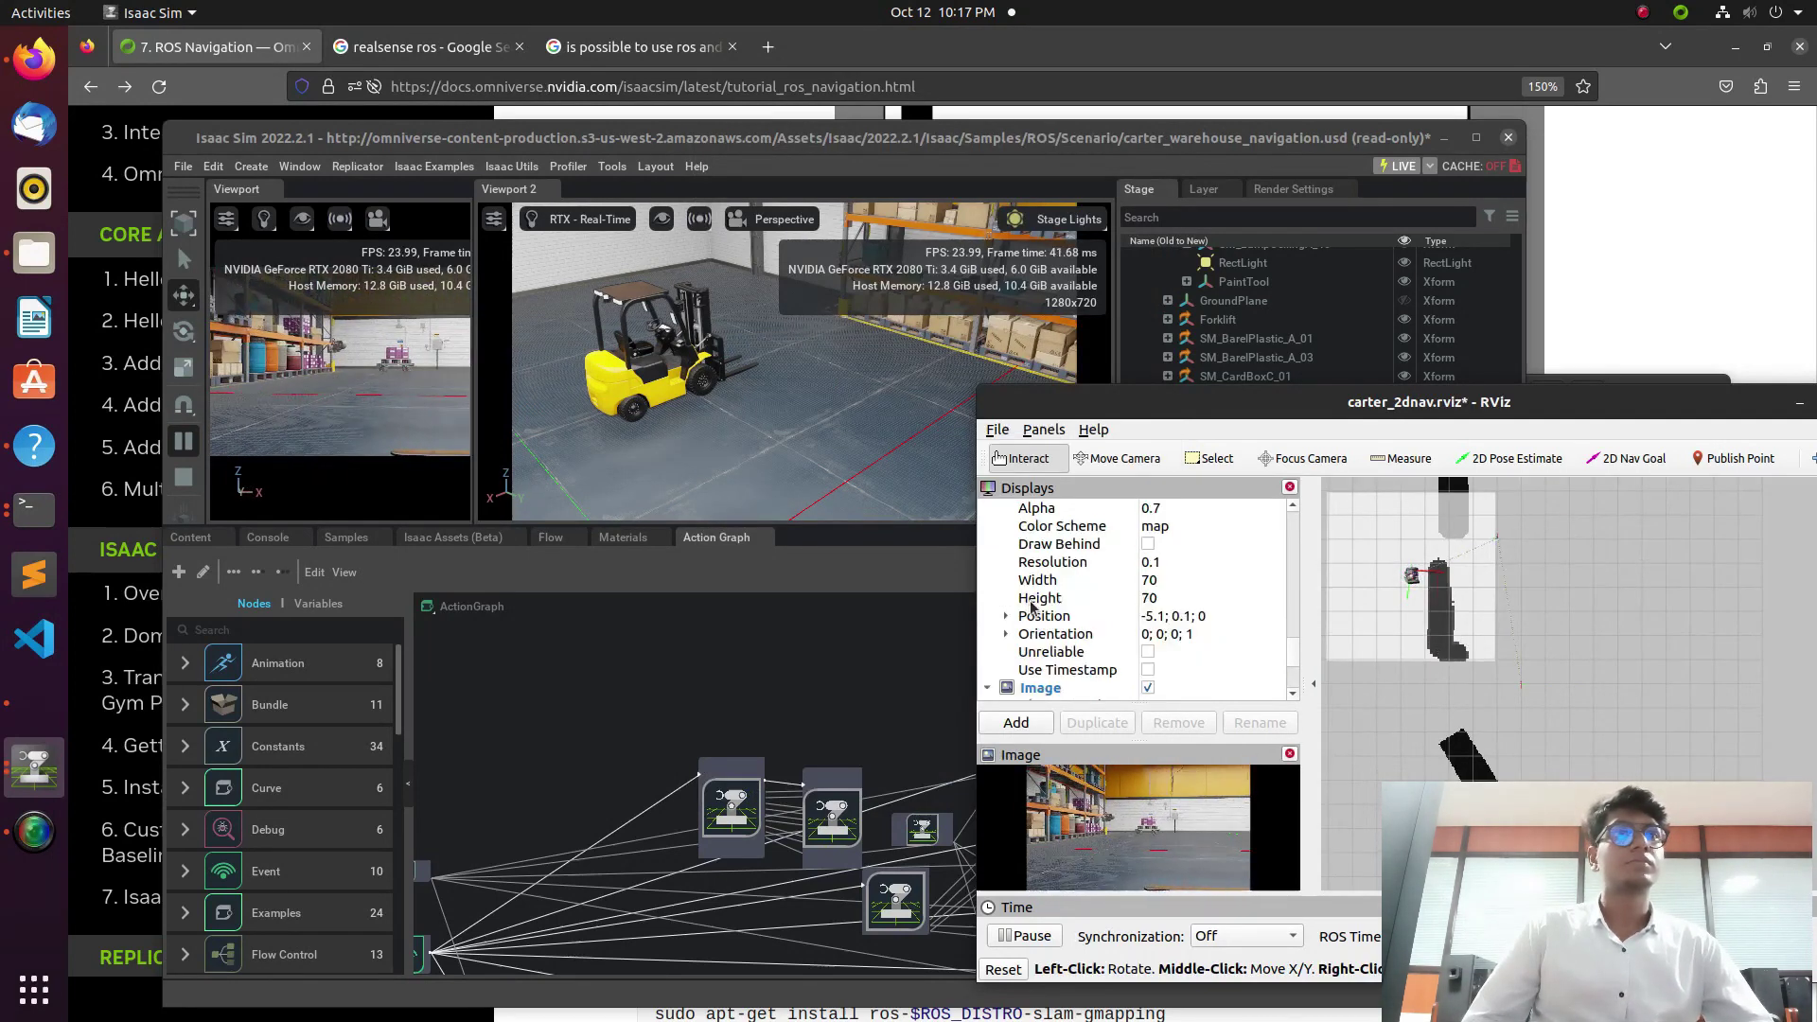
scroll(1032, 606, down, 3)
scroll(1209, 635, down, 6)
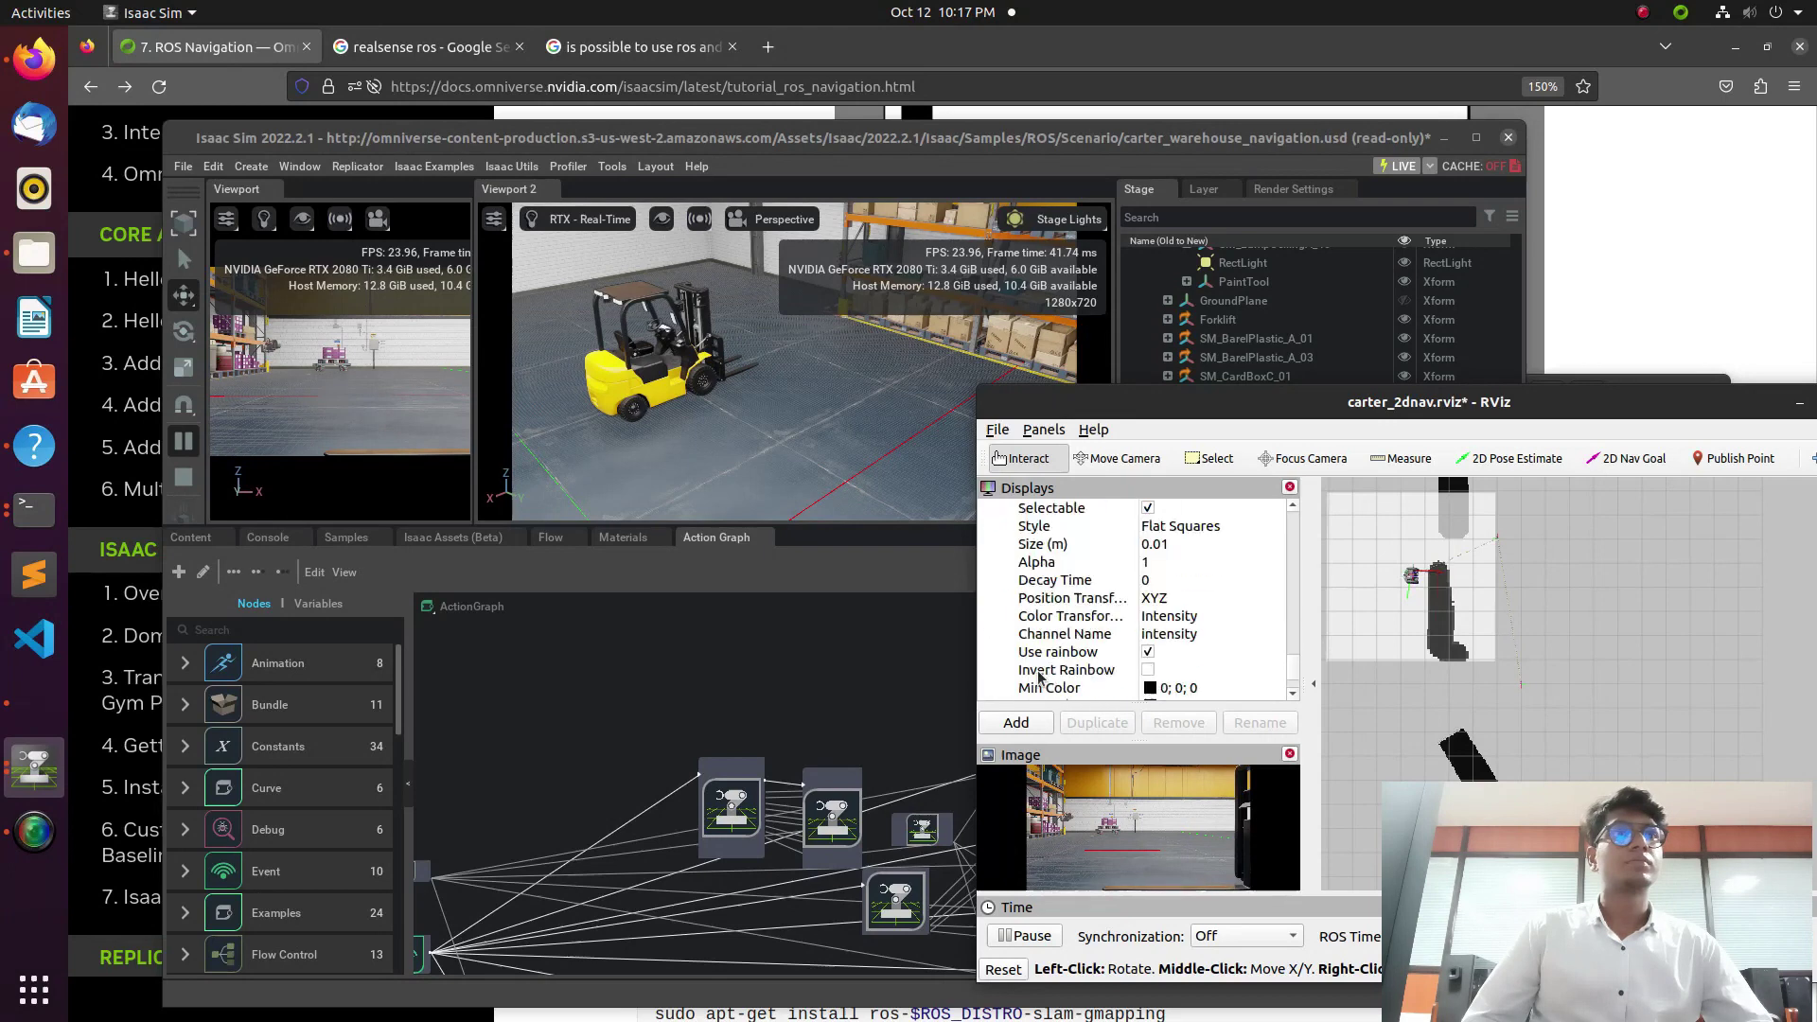
scroll(1208, 635, up, 2)
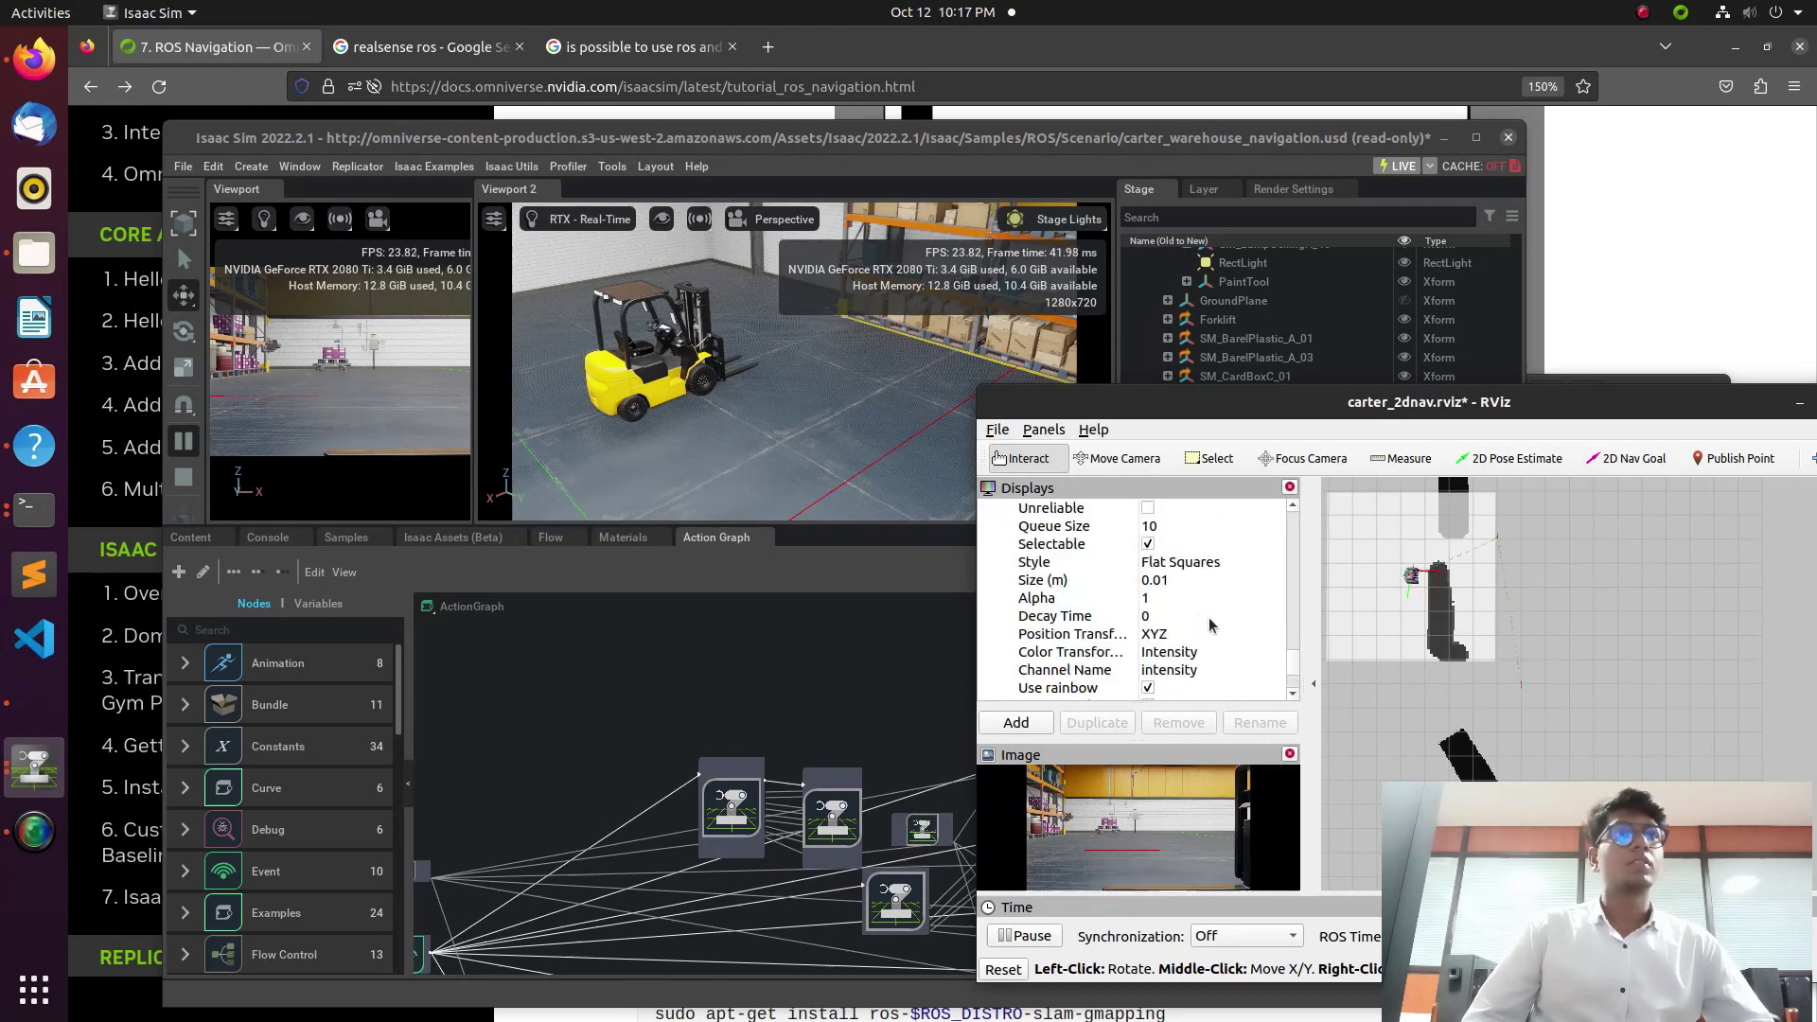
click(1175, 582)
double_click(1176, 583)
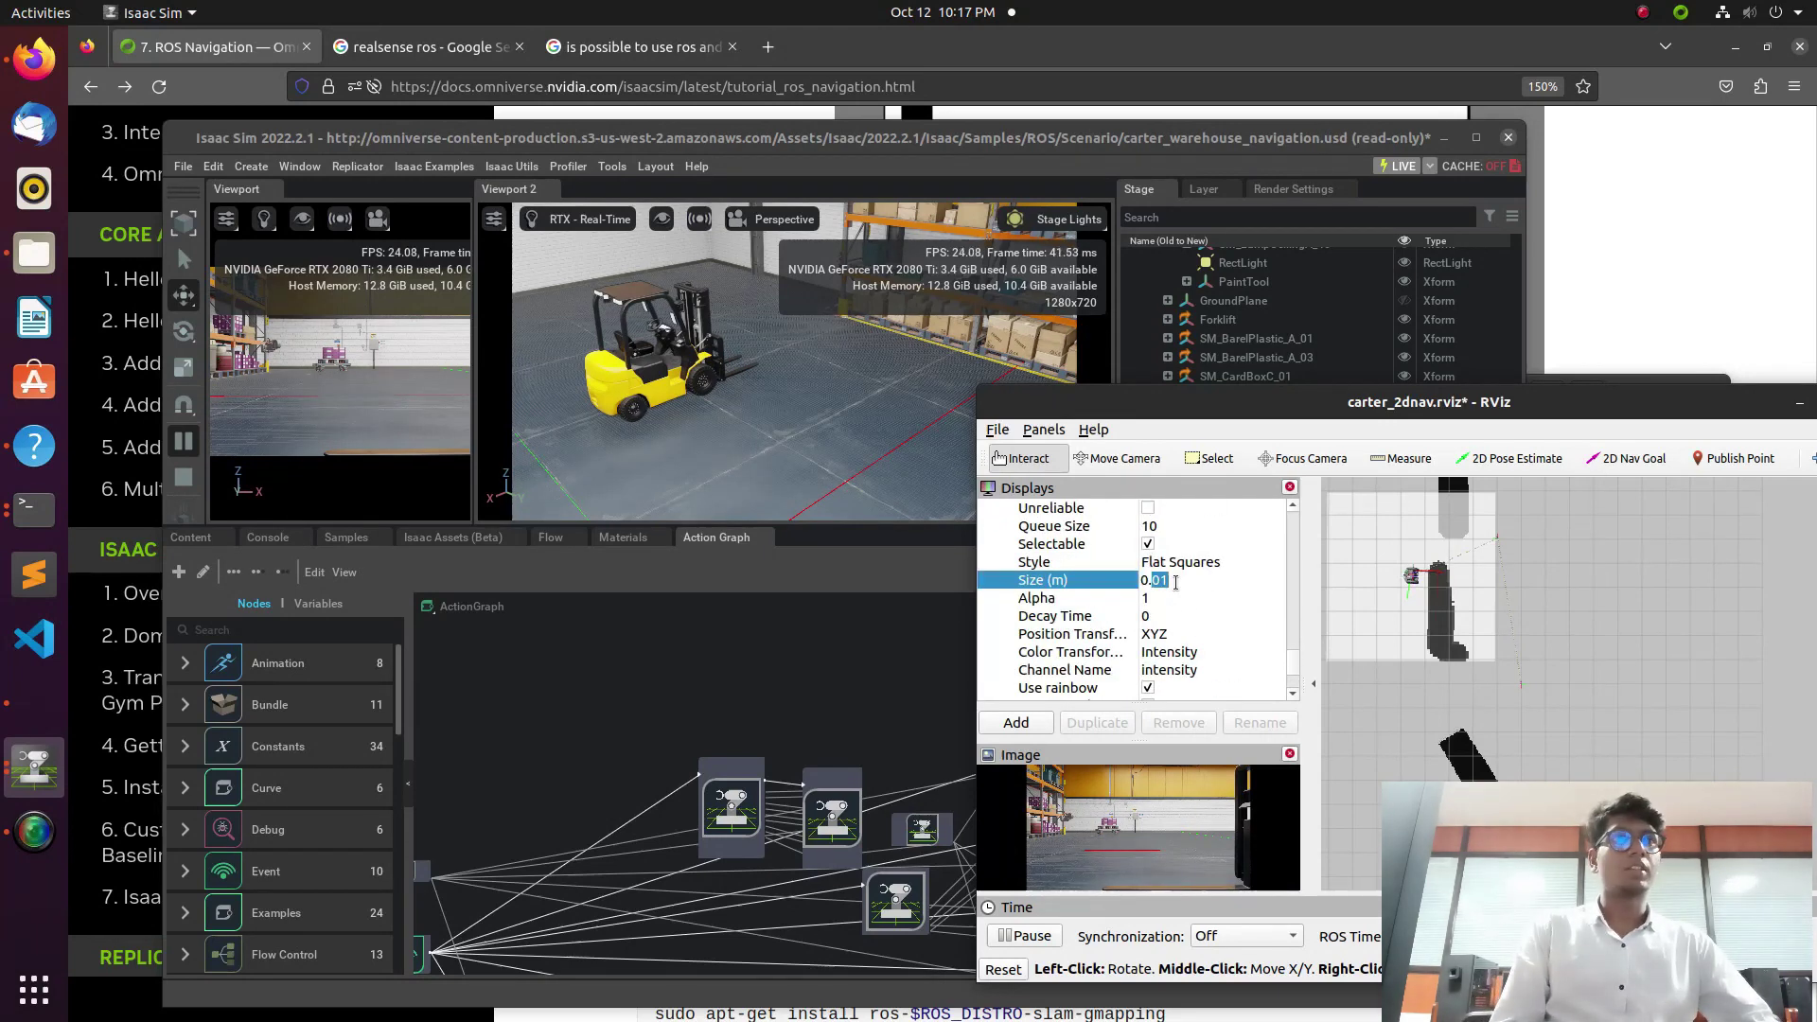
key(BackSpace)
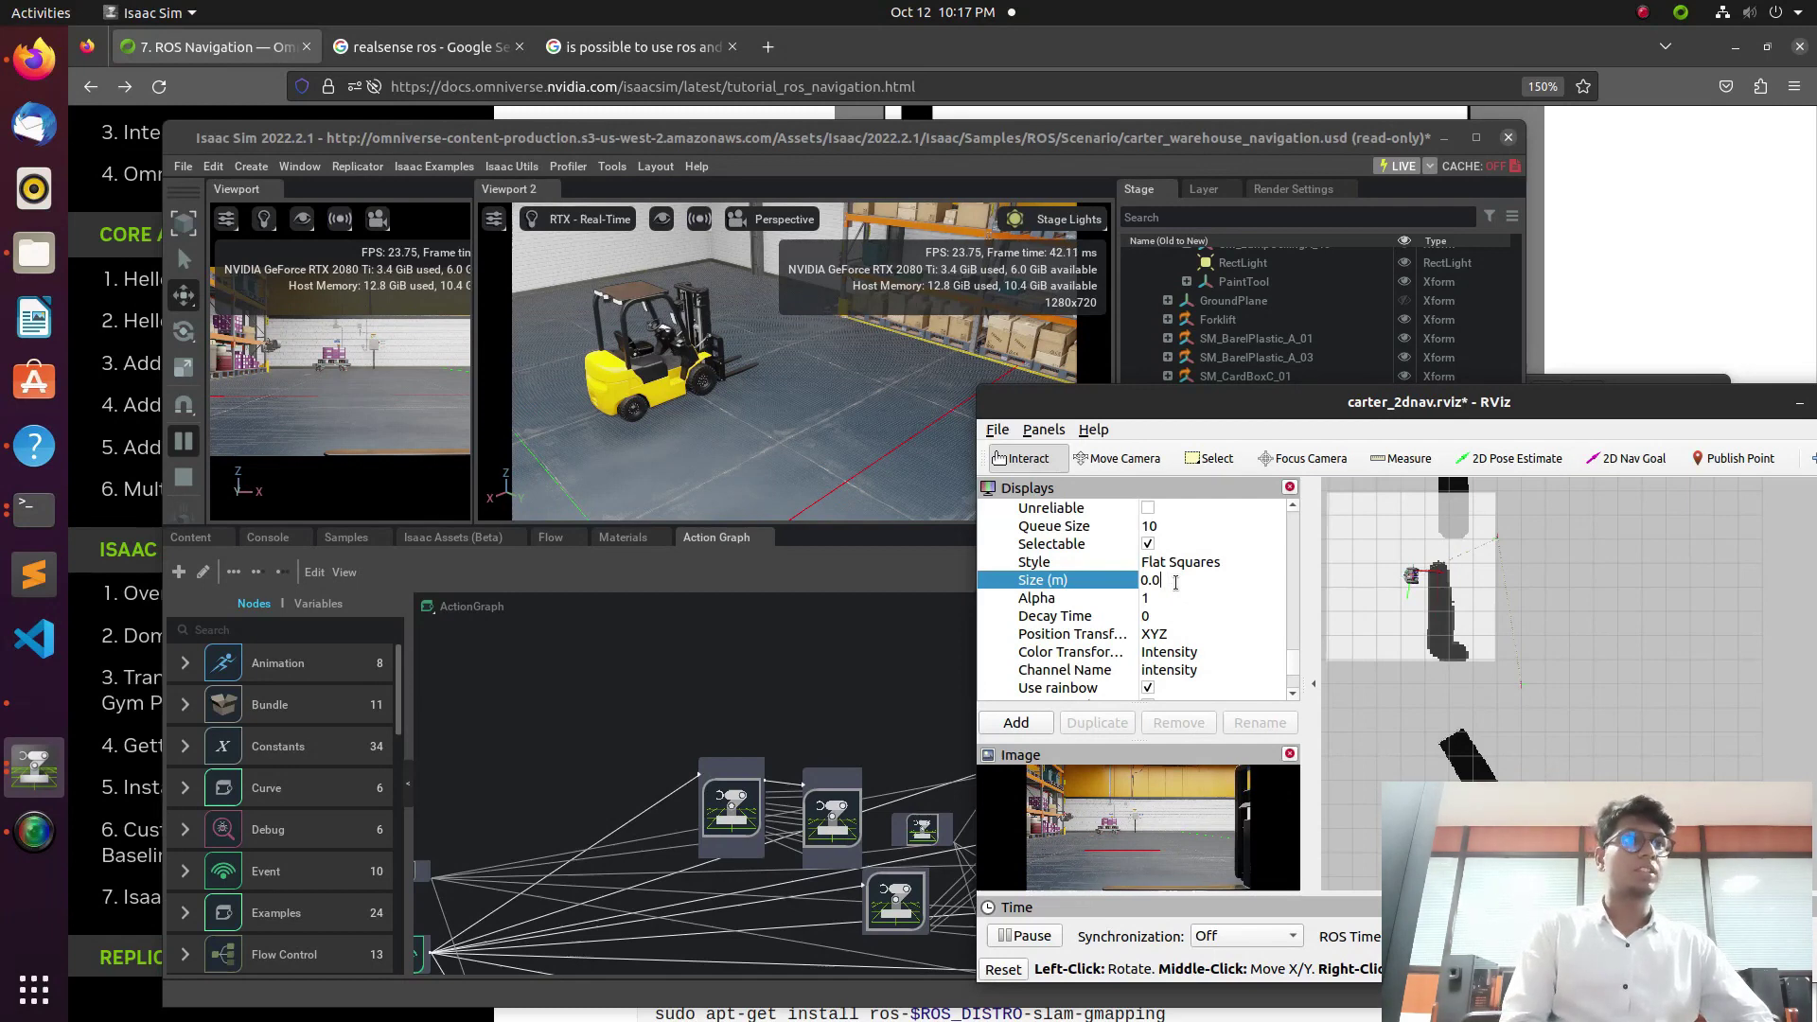
text(5)
key(Return)
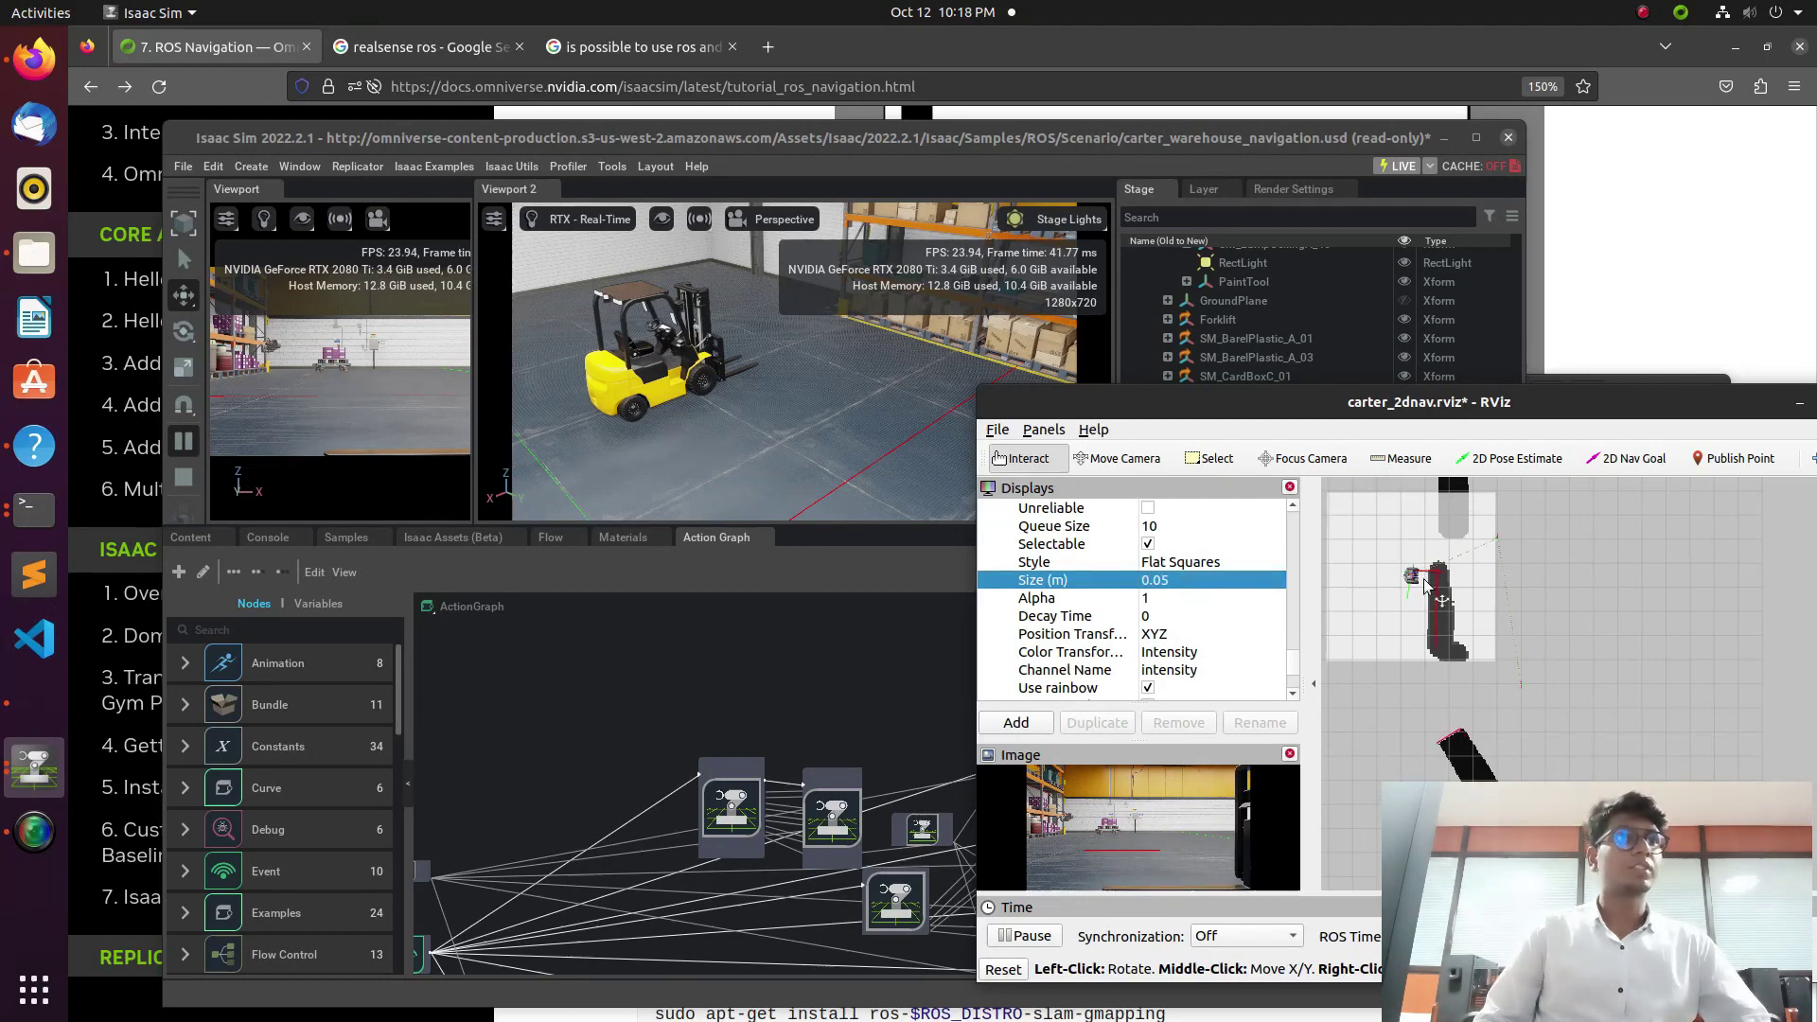
Step: Send the robot a 2D Nav Goal in the gap between the shelving and the forklift and another in the free area below the robot
scroll(1468, 573, down, 1)
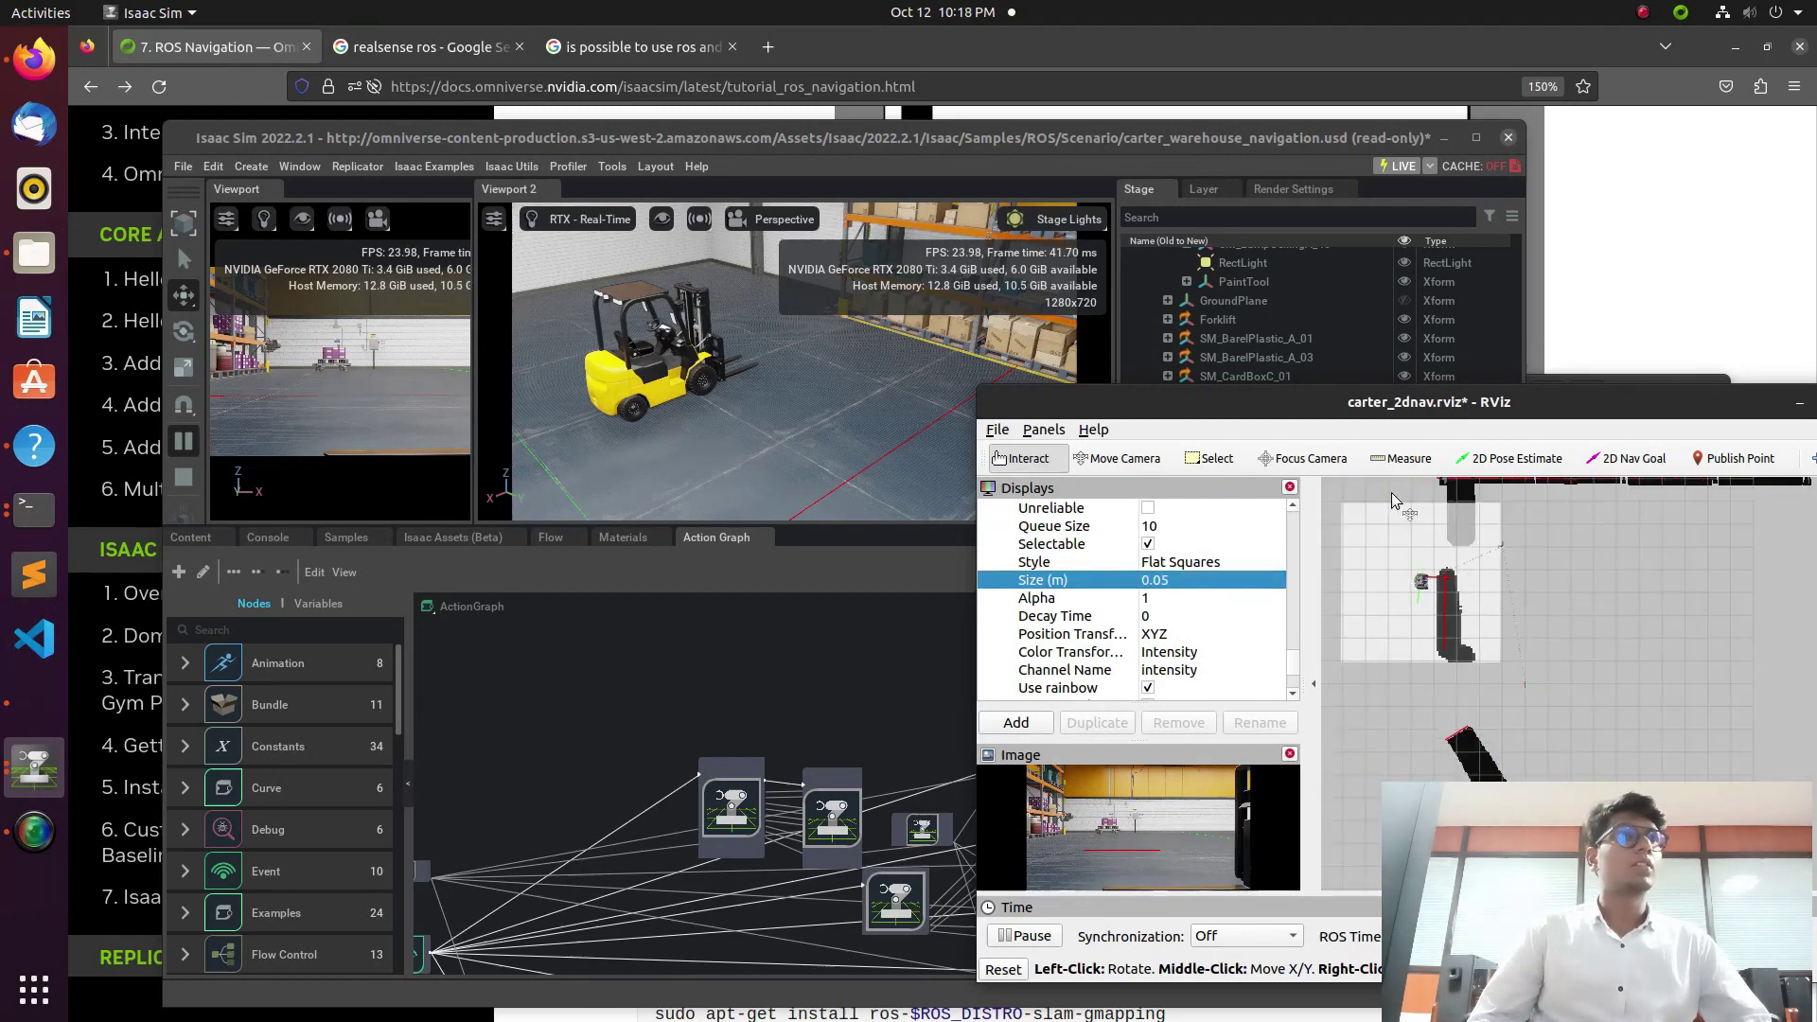
click(1626, 458)
click(1609, 604)
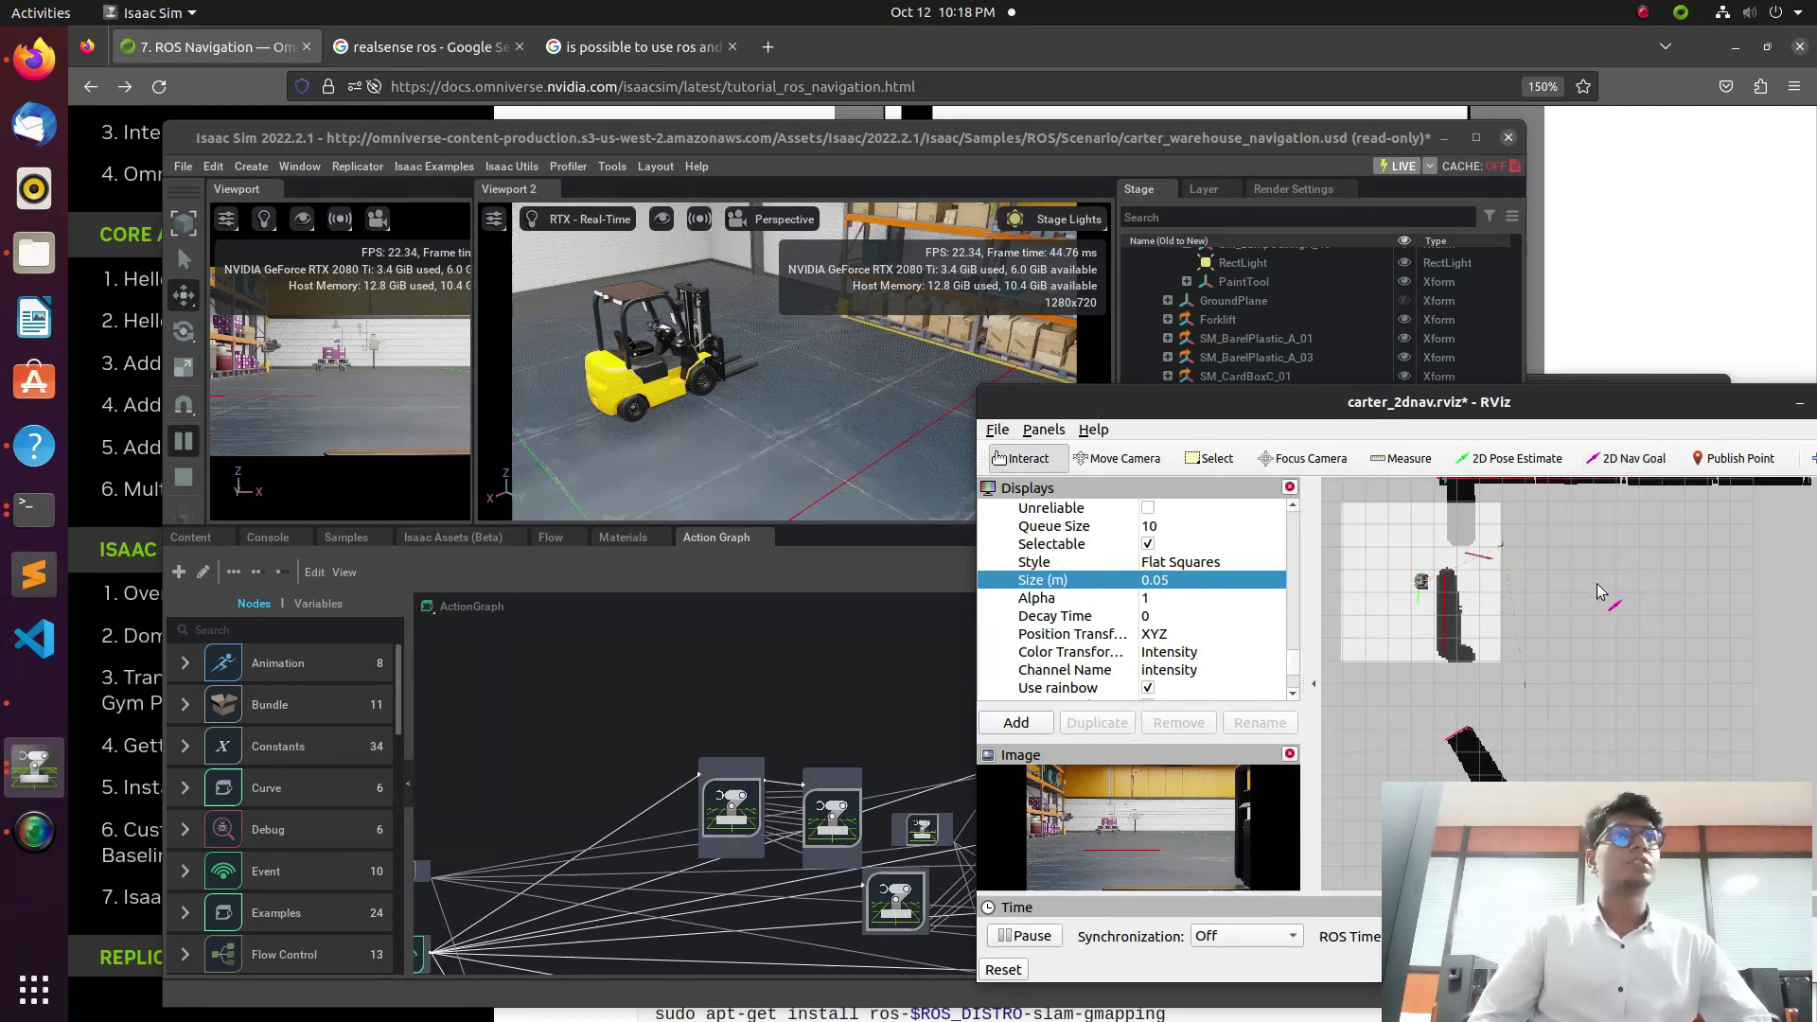
scroll(1463, 533, down, 3)
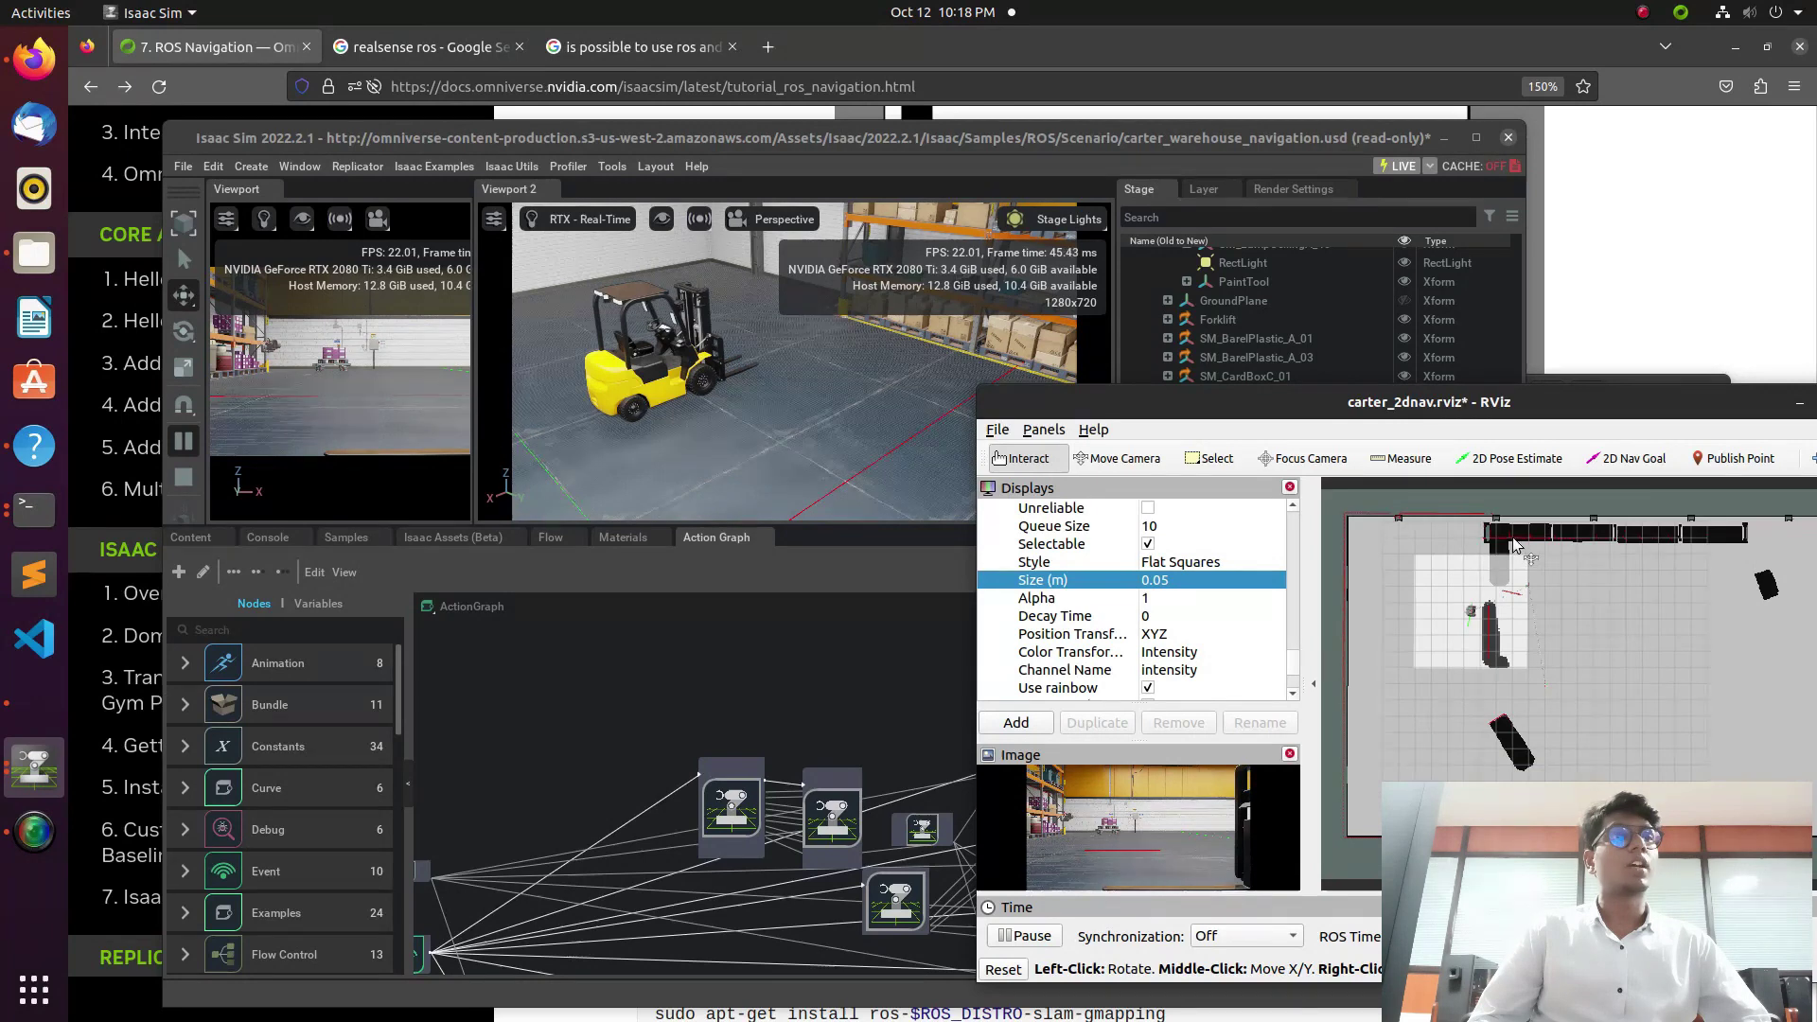
scroll(1497, 553, up, 1)
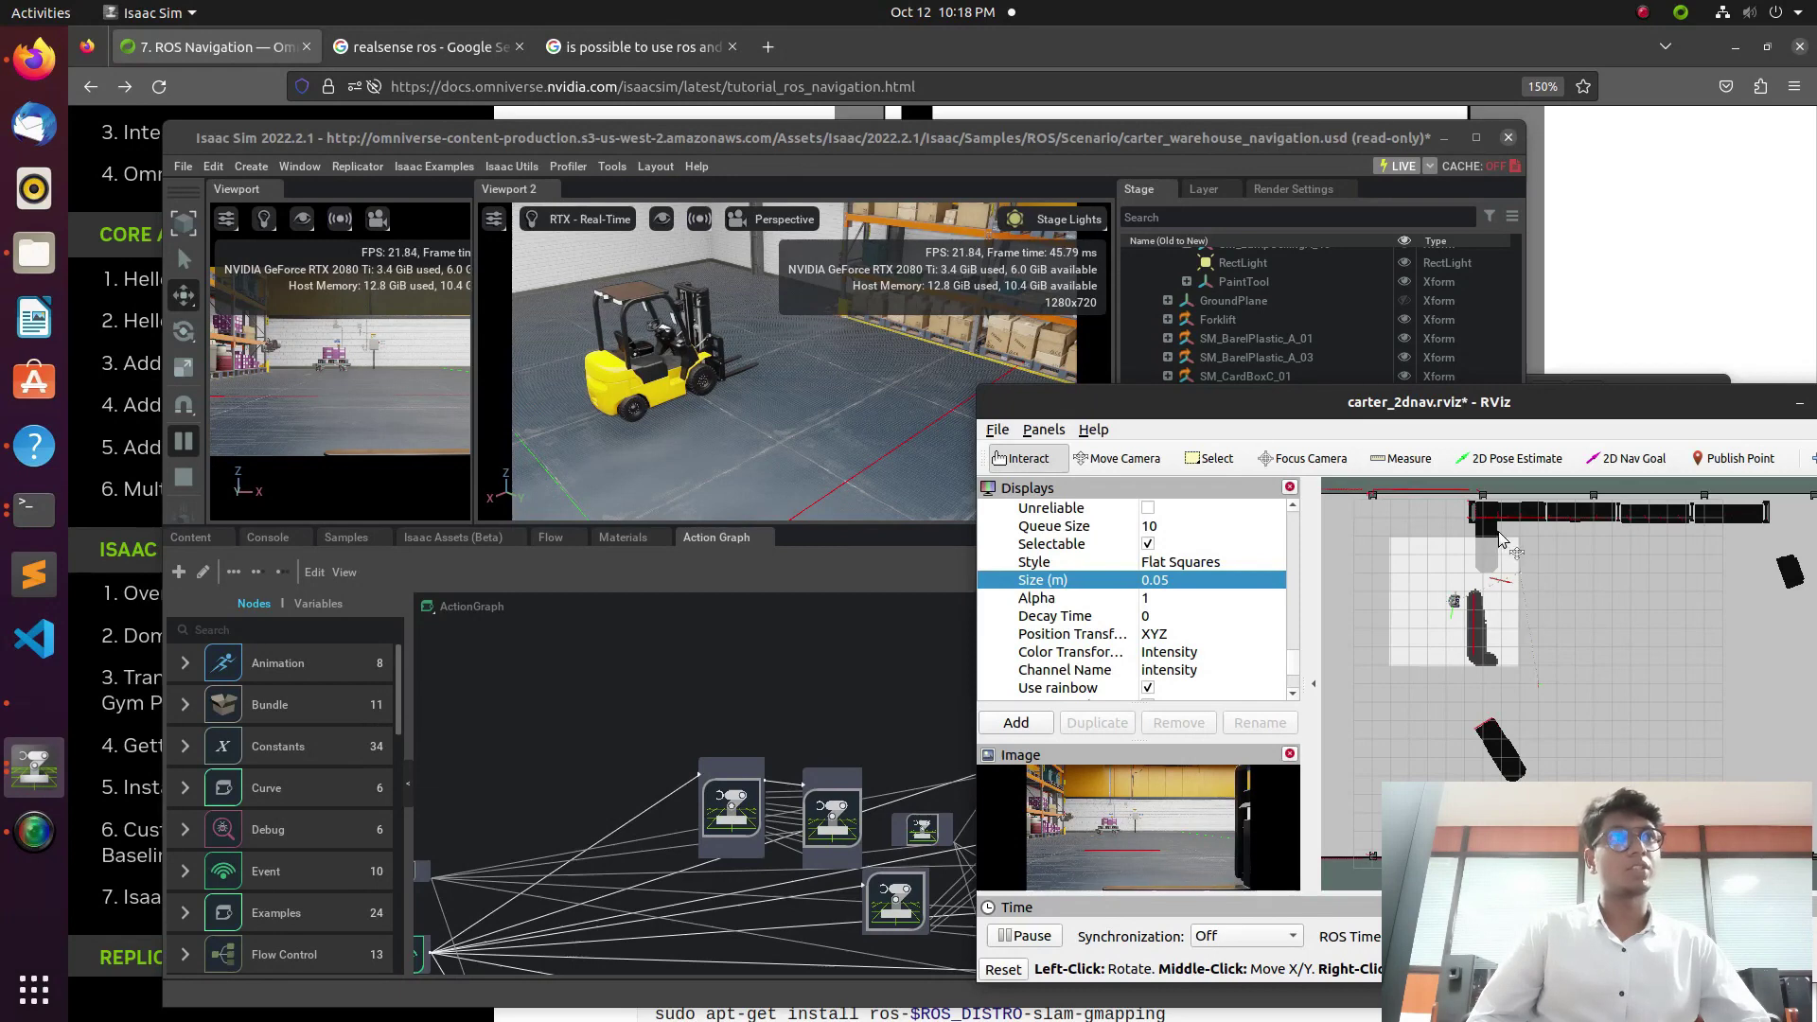
click(1626, 458)
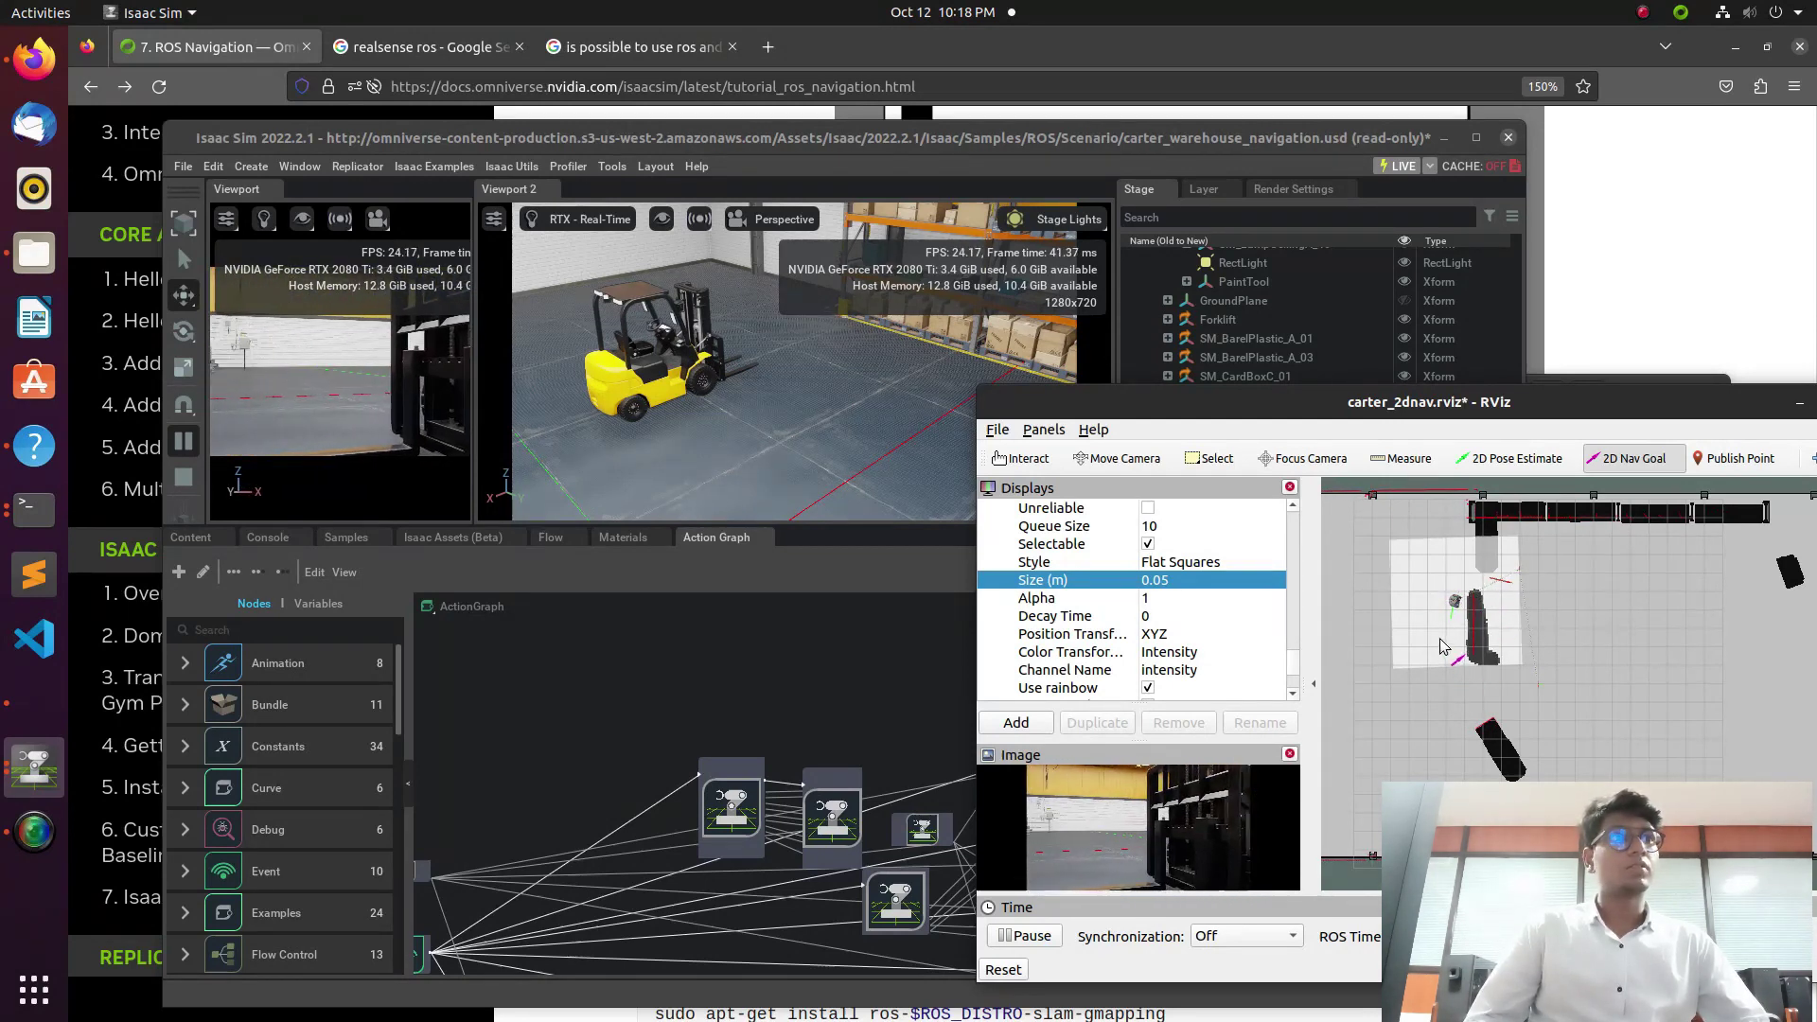
click(1795, 751)
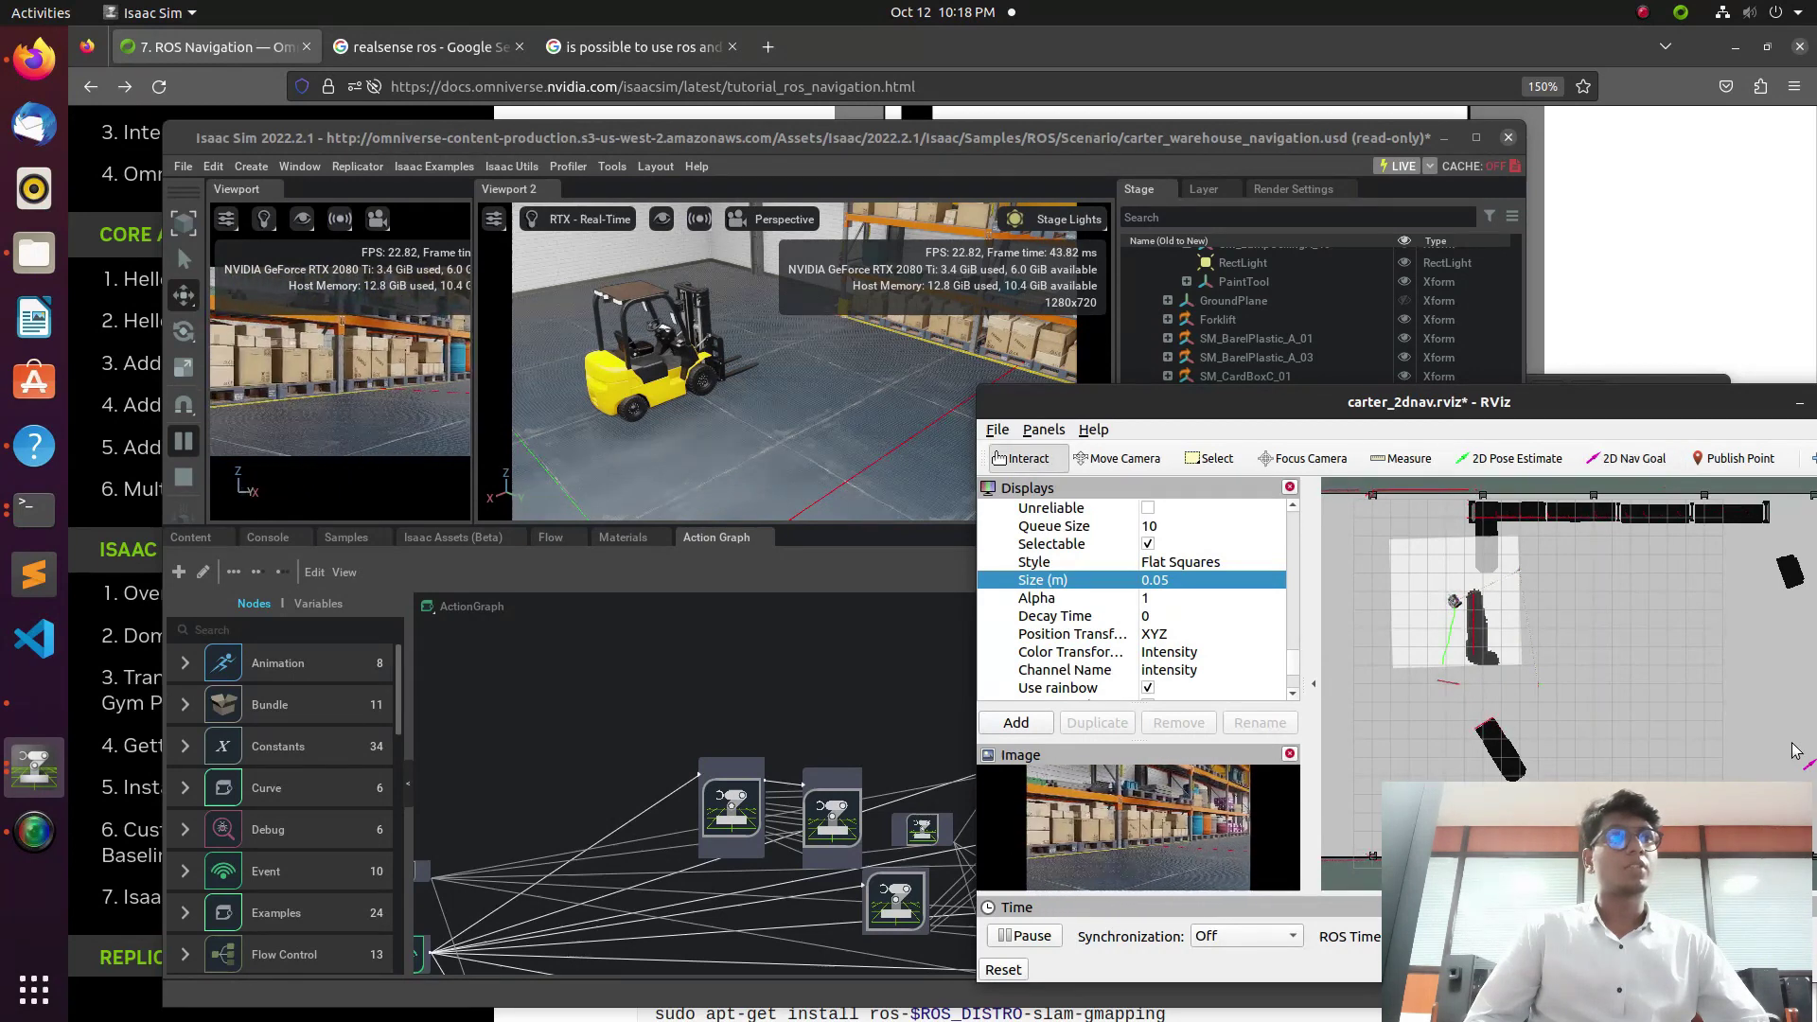
Step: Set a 2D pose estimate near the robot's map position, and send a 2D Nav Goal below and right of it, facing lower right
click(1514, 458)
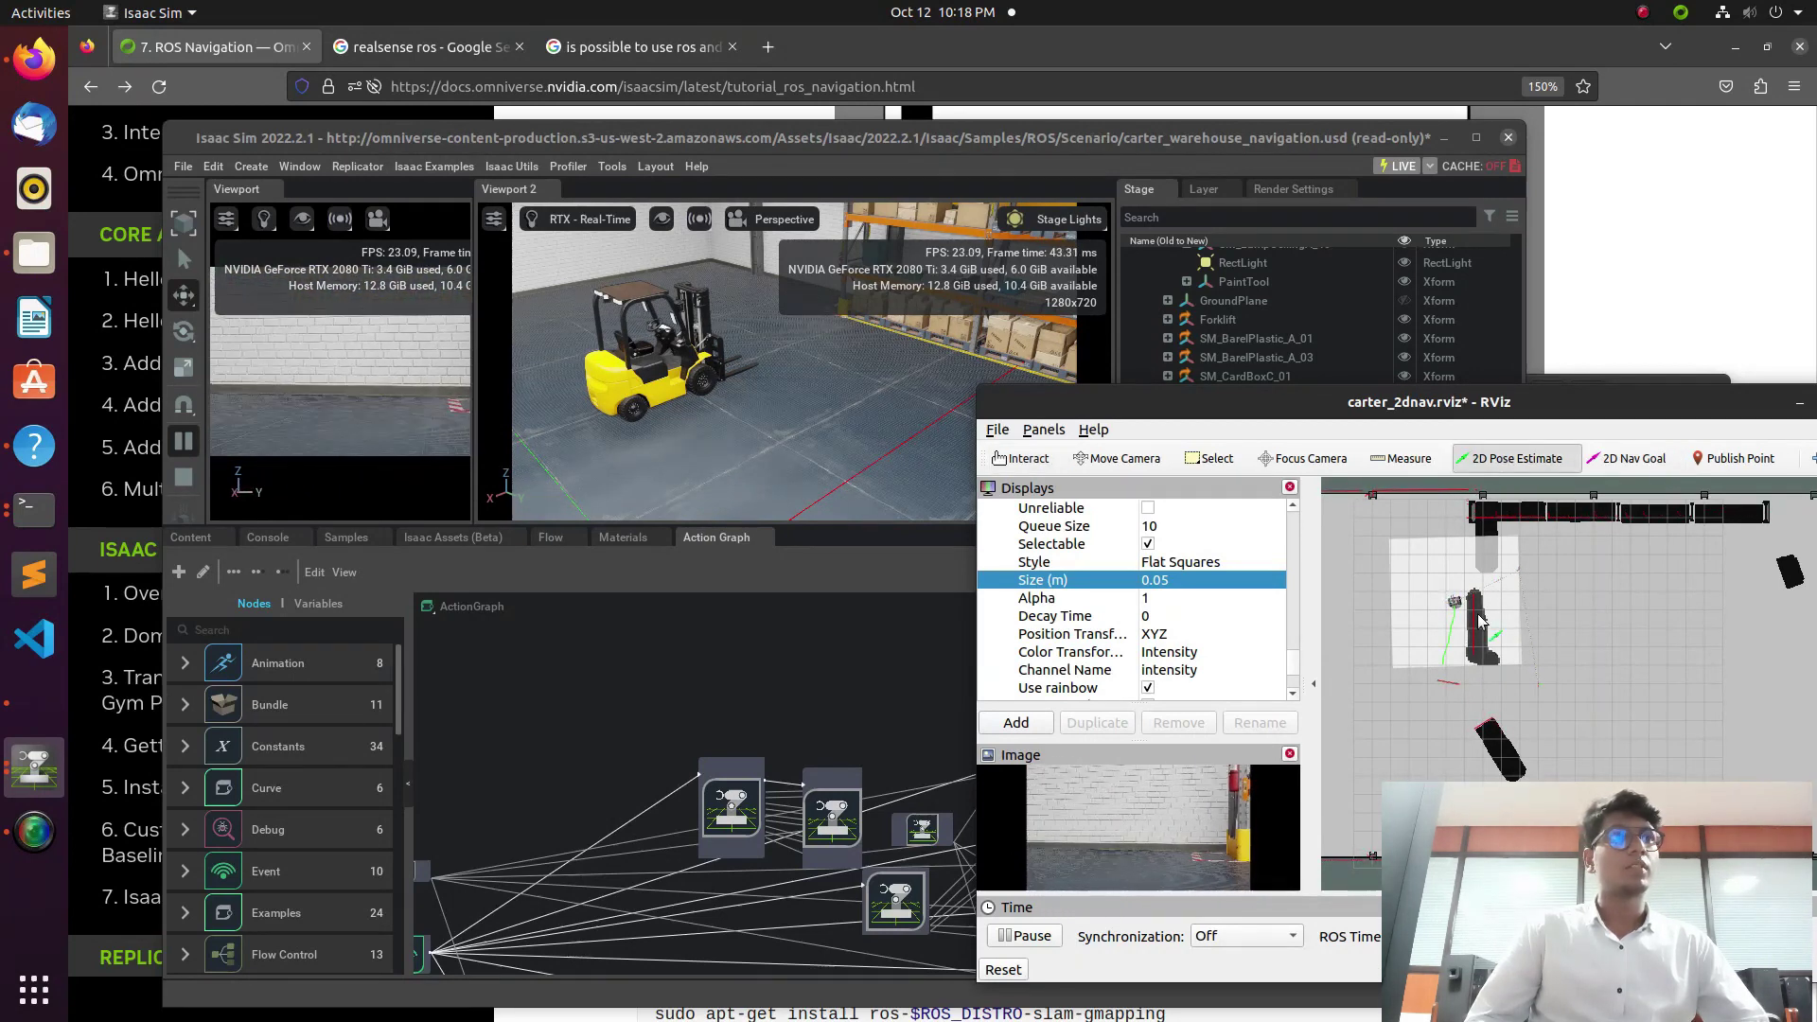
drag(1451, 614, 1462, 602)
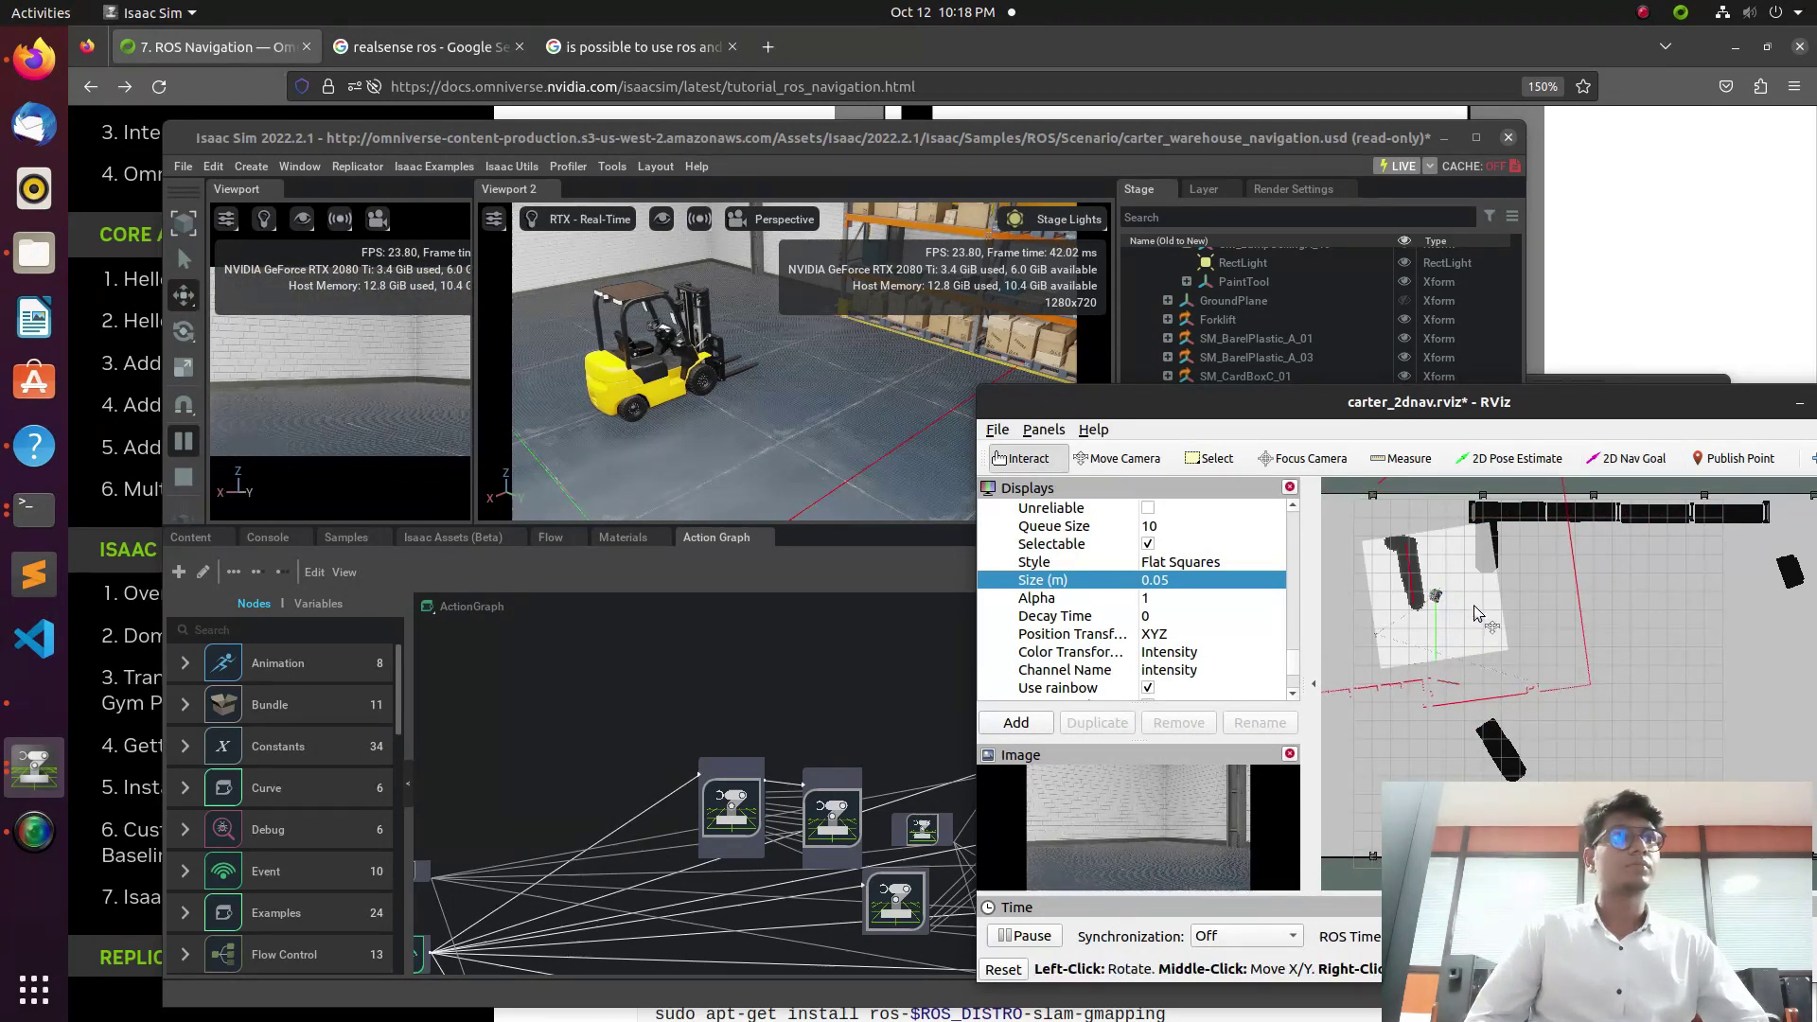
click(1628, 459)
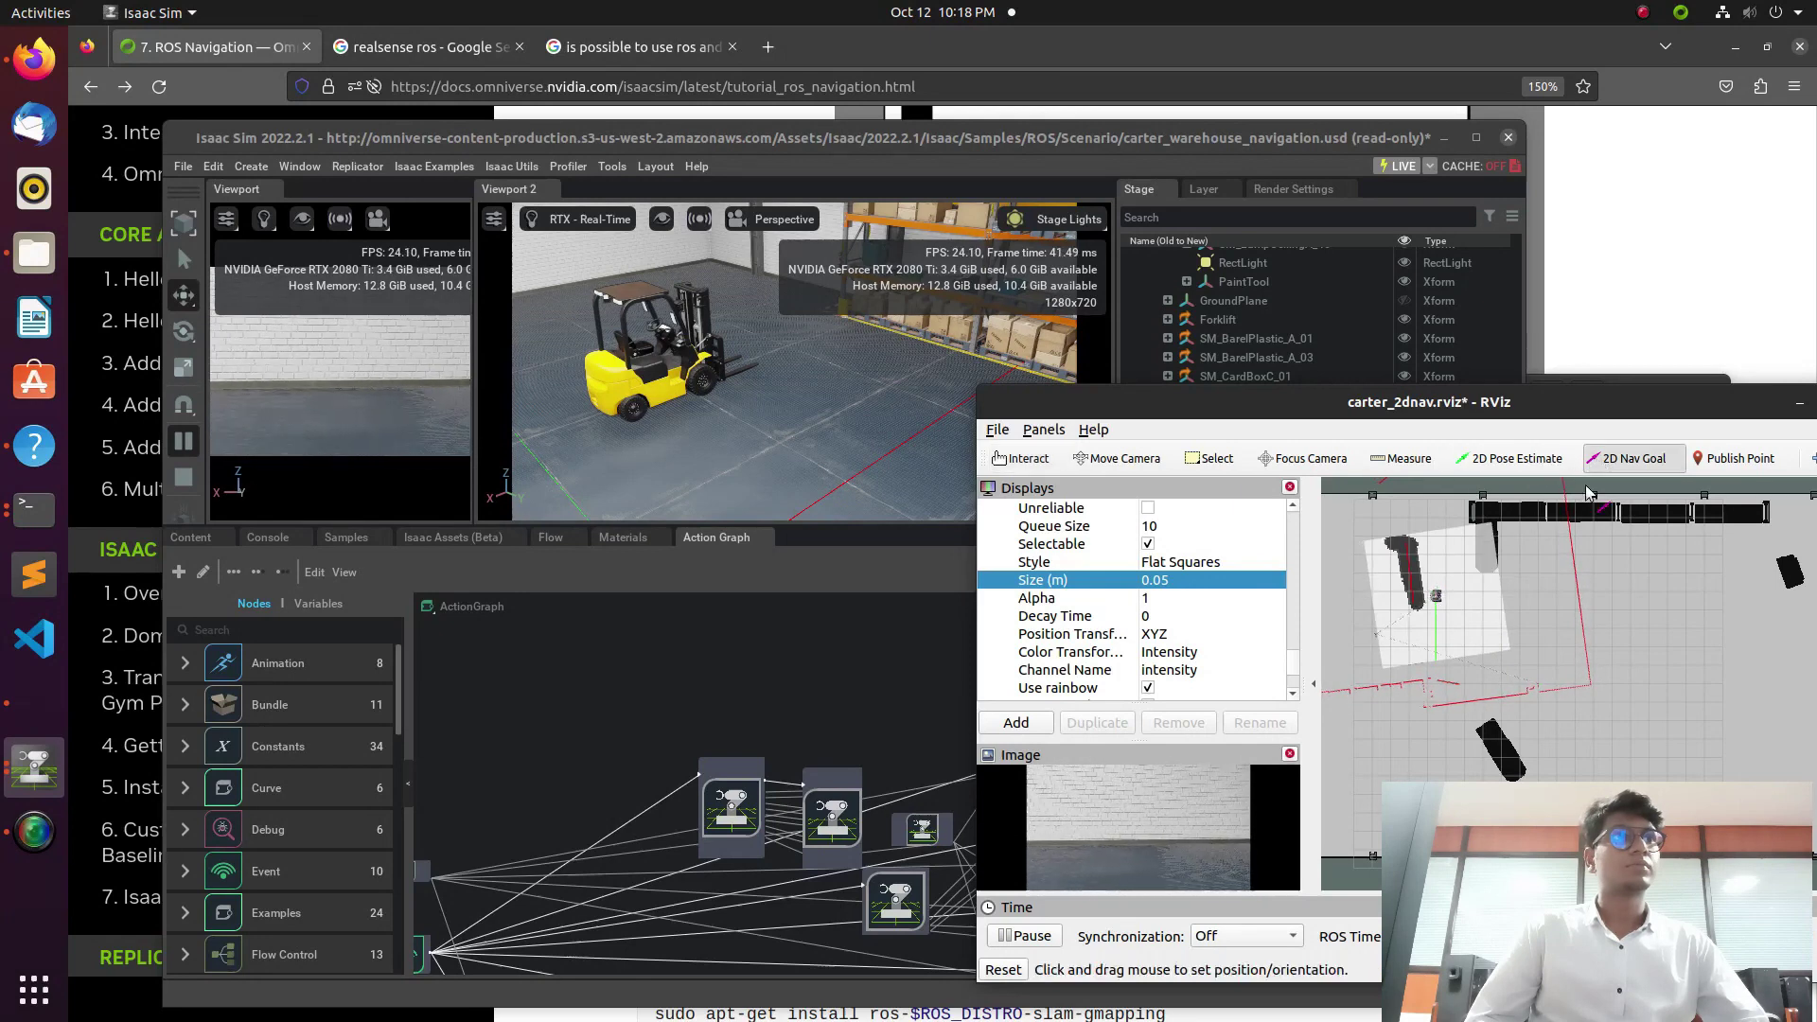
click(1664, 729)
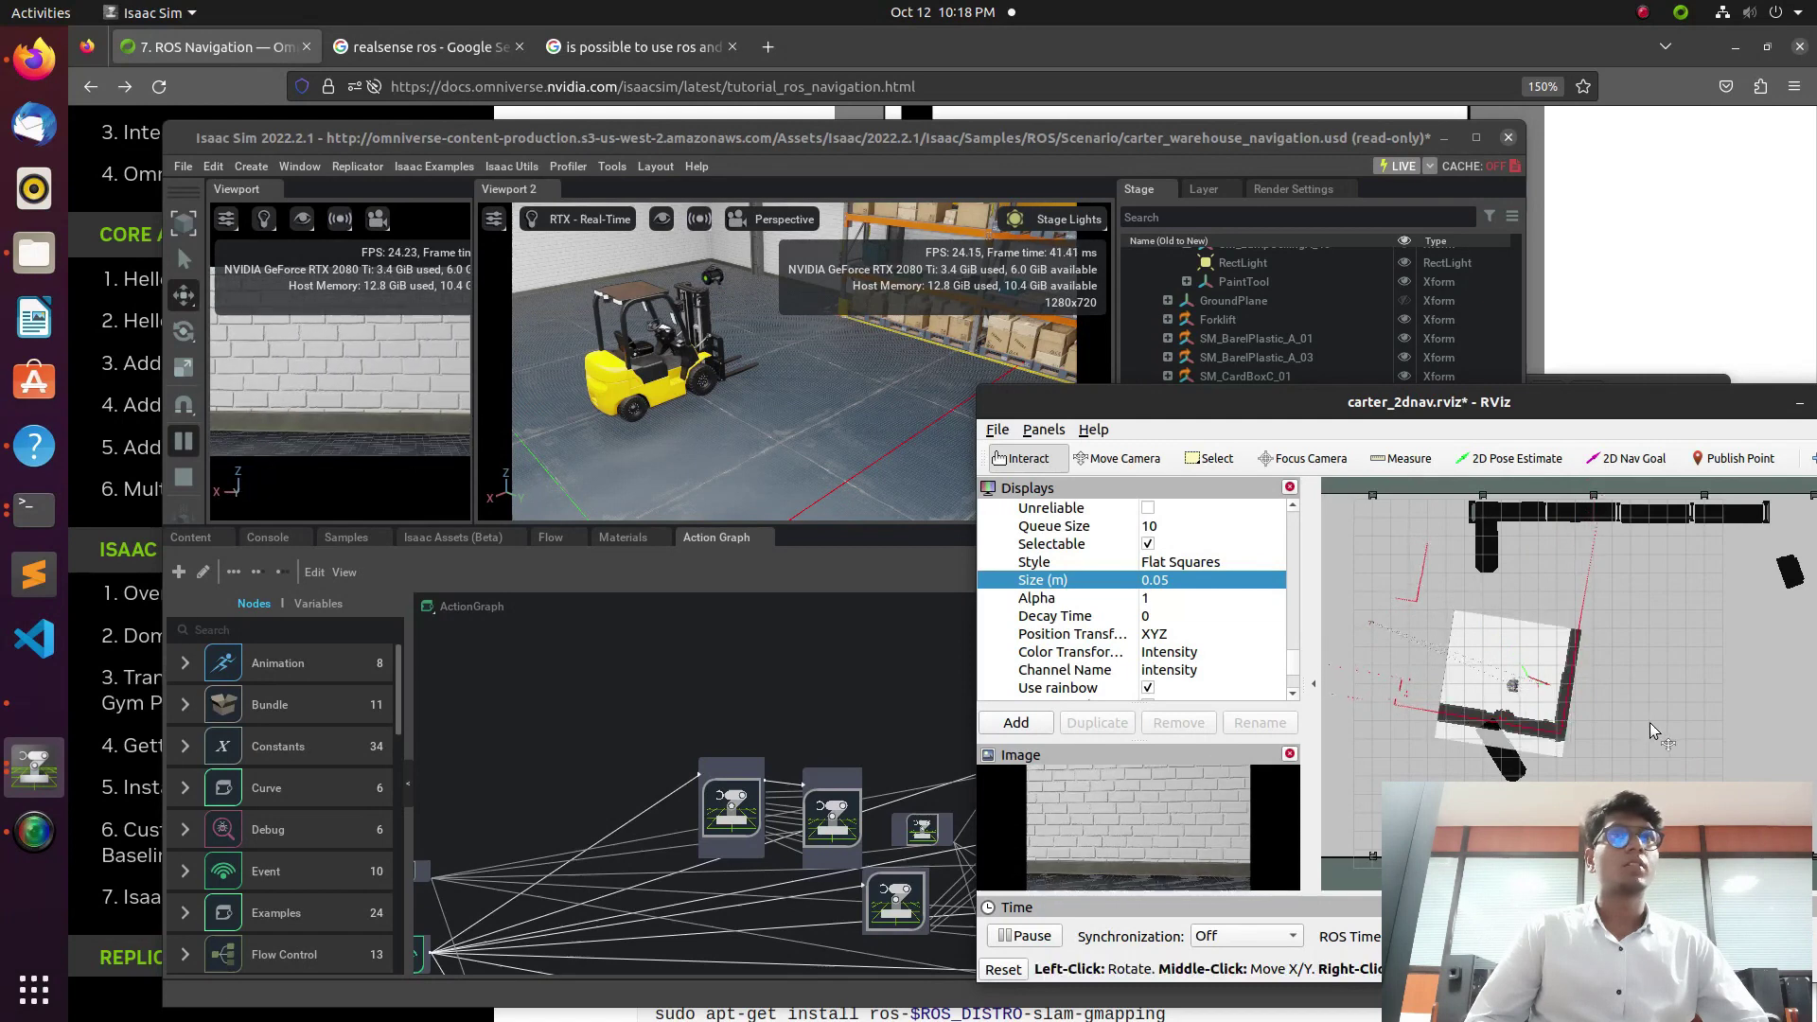
Step: Set a new 2D pose estimate to the left of the robot's shown map position, facing lower right
click(1538, 462)
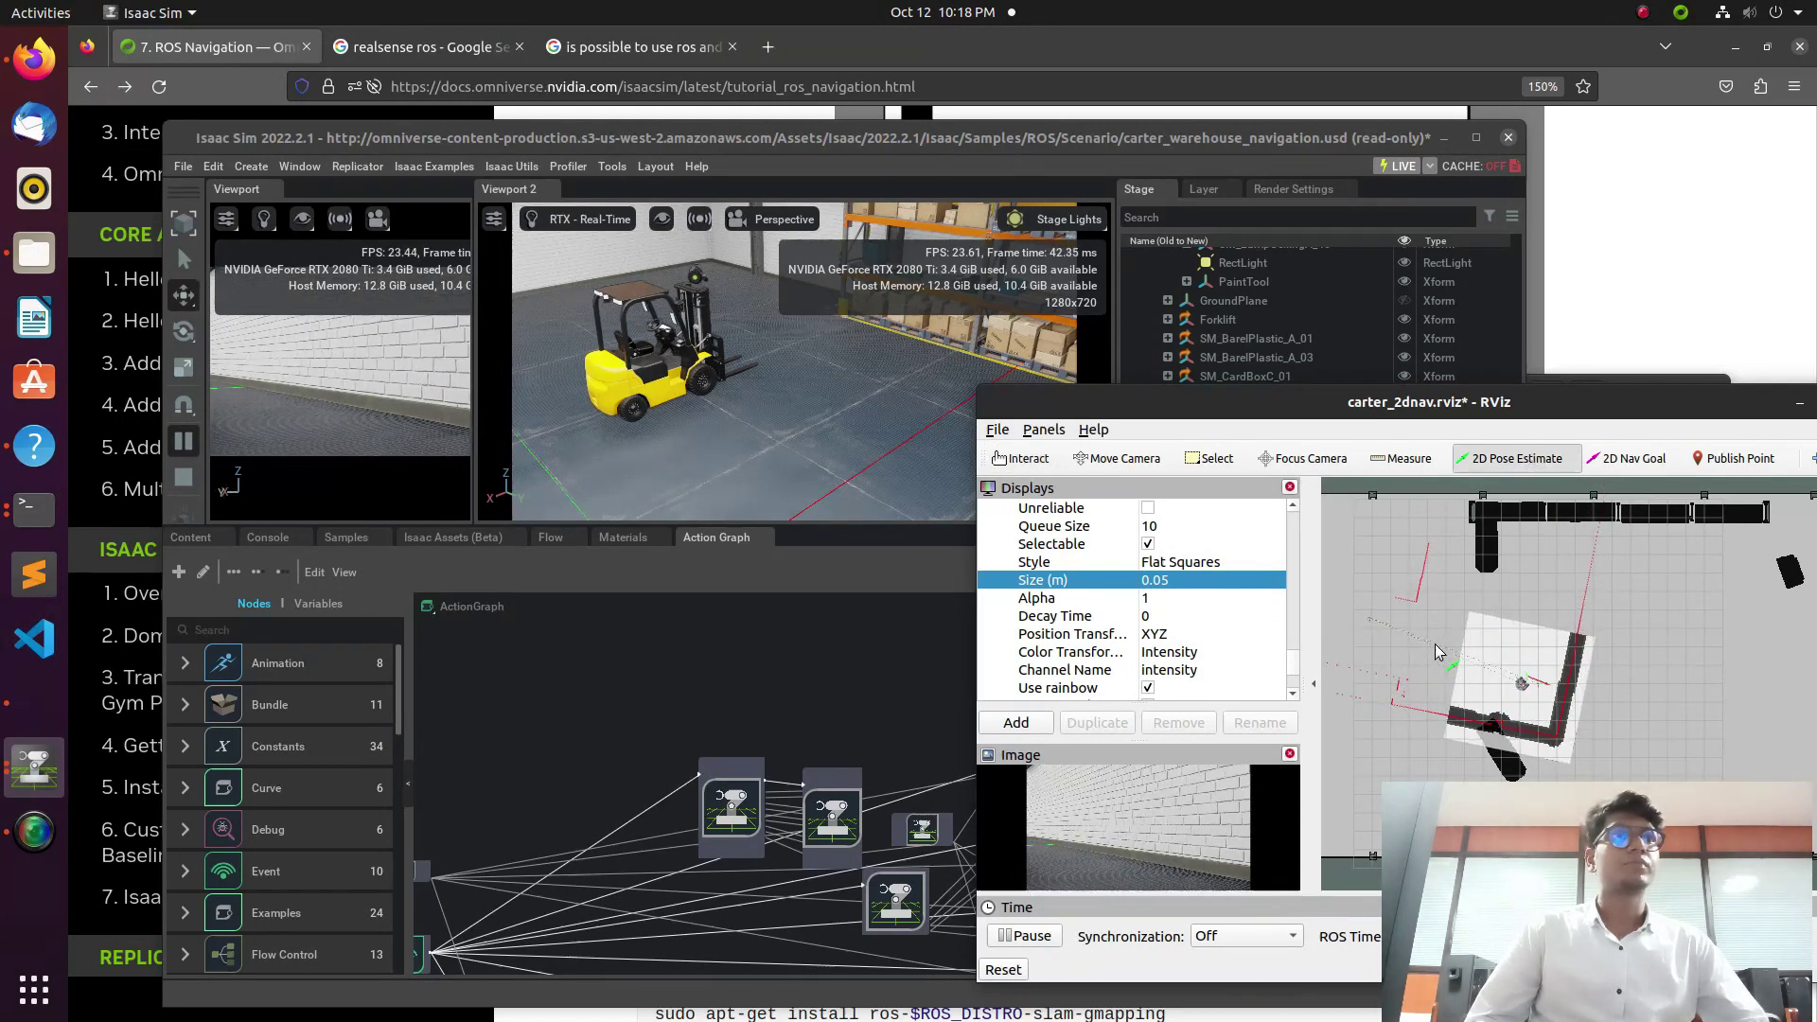
click(1517, 681)
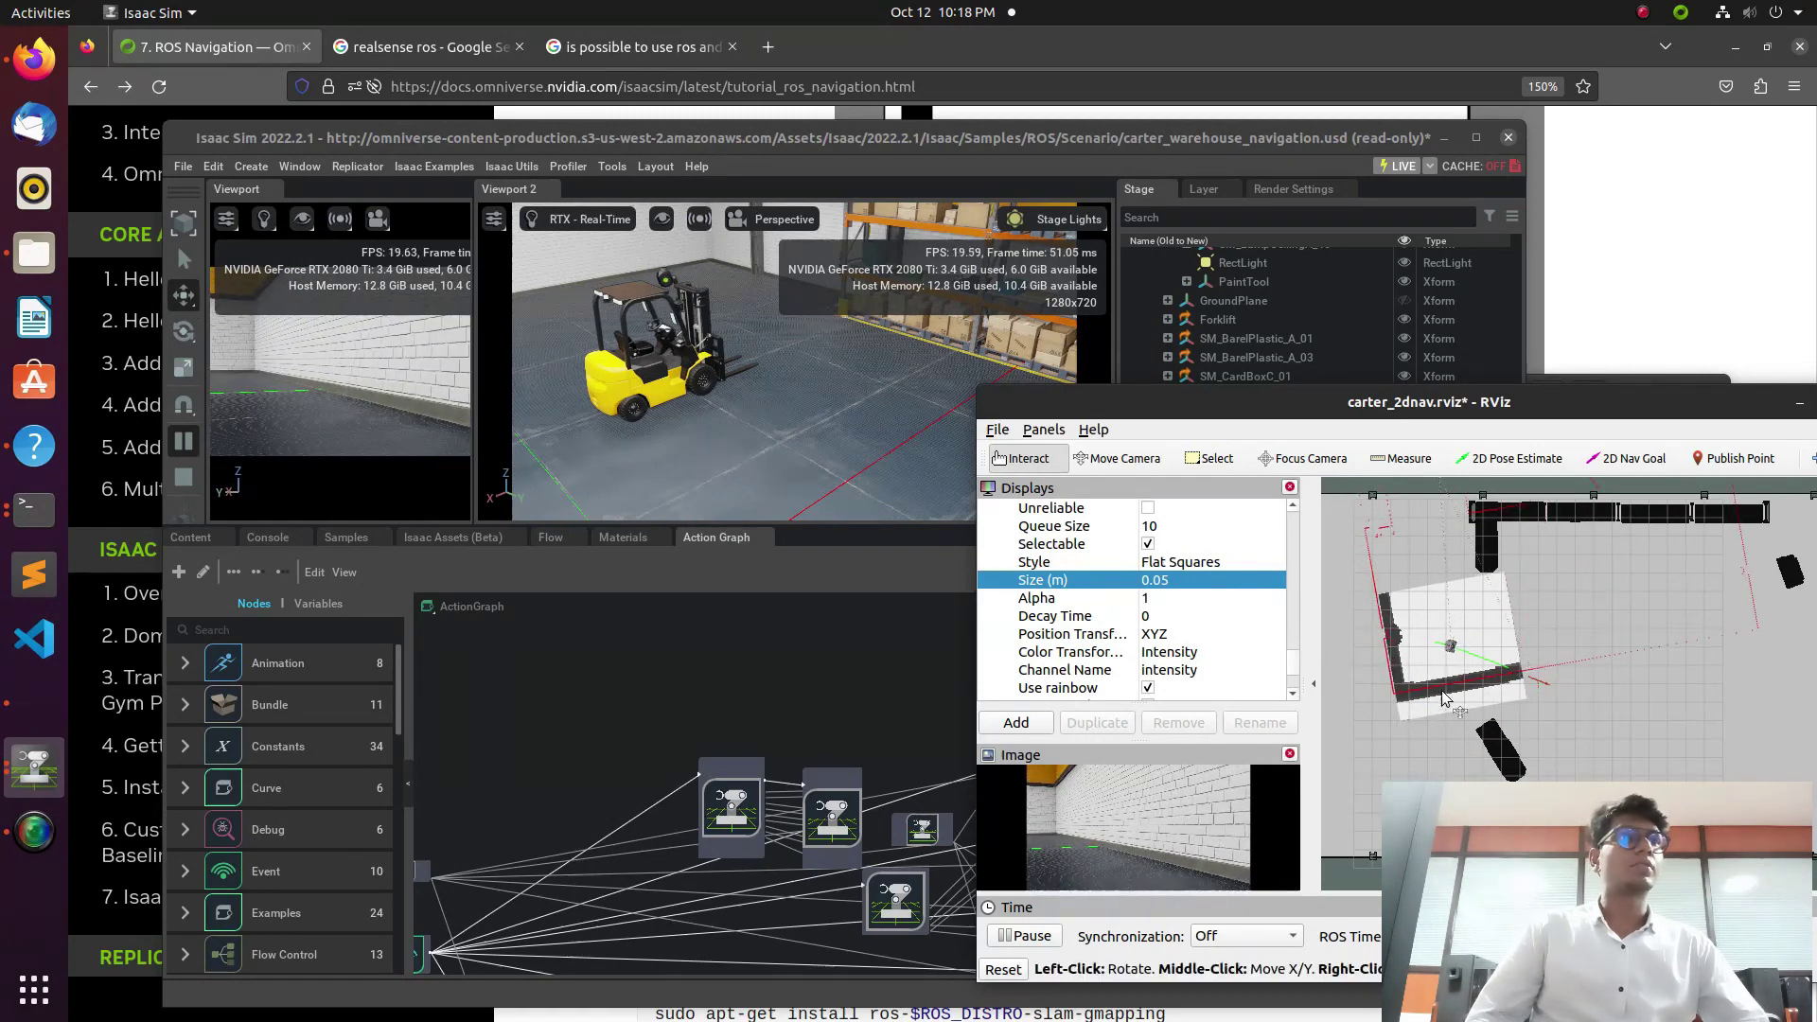
scroll(1476, 672, down, 2)
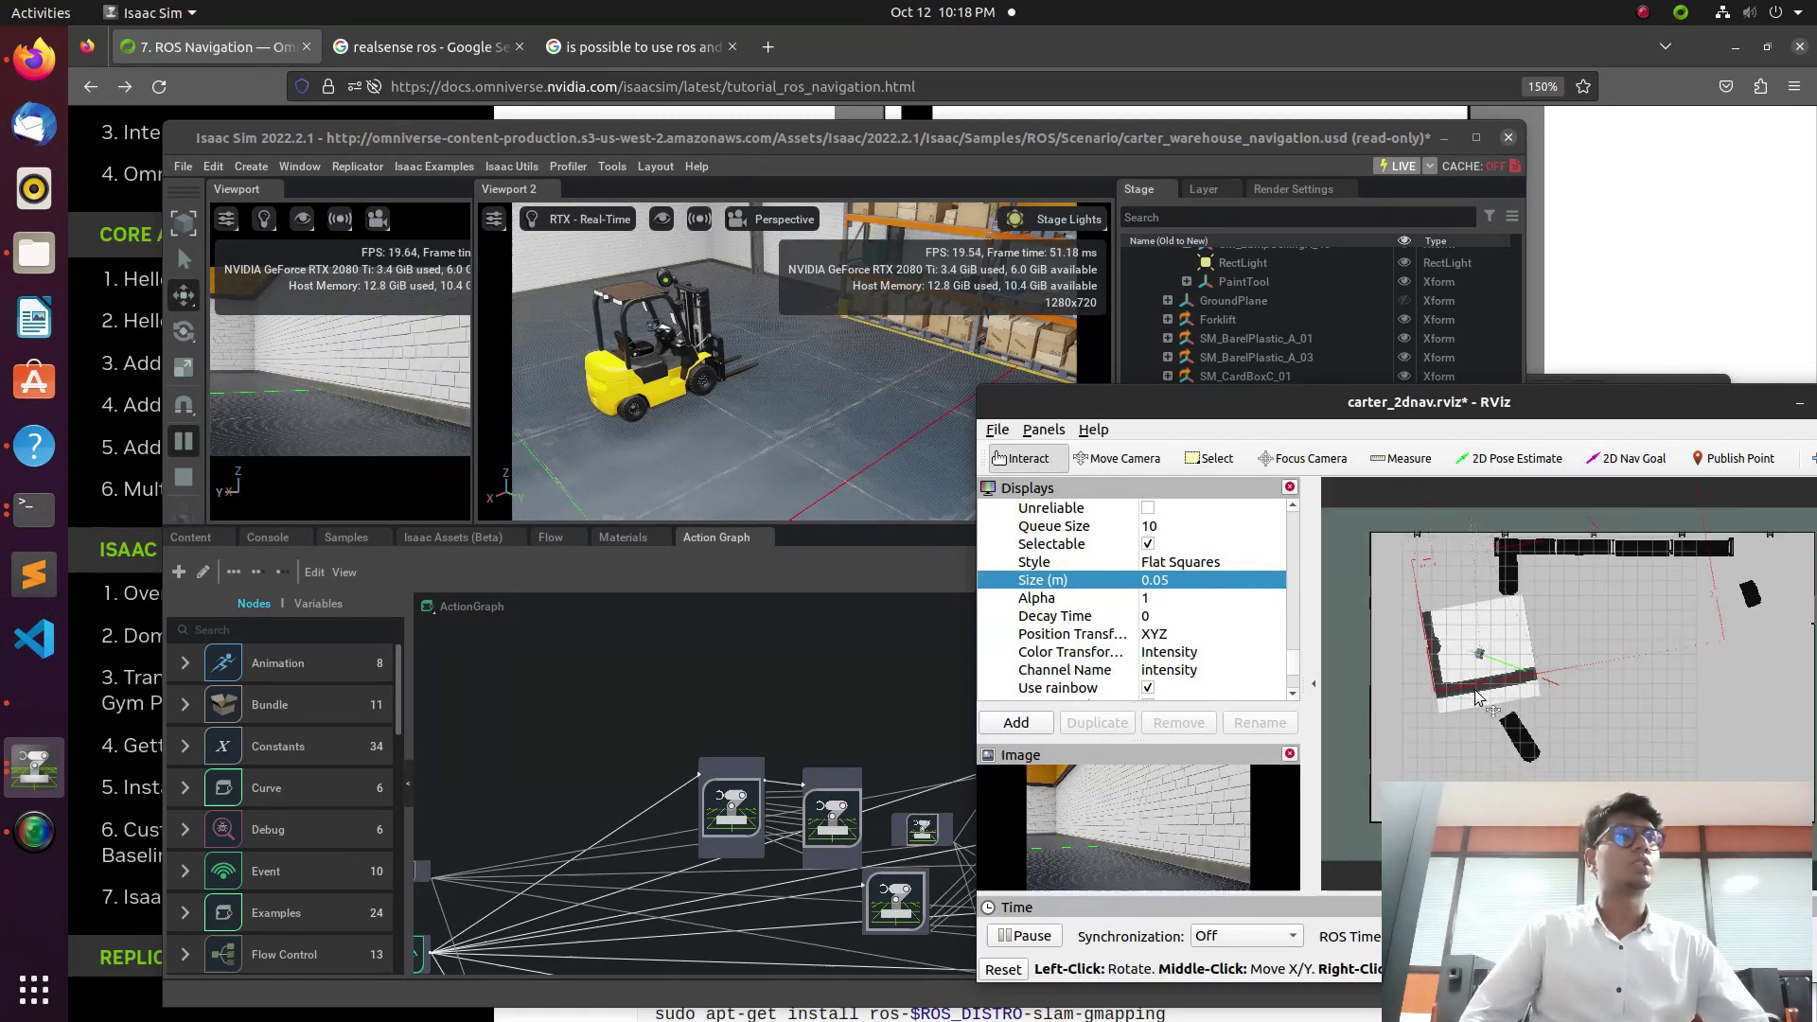